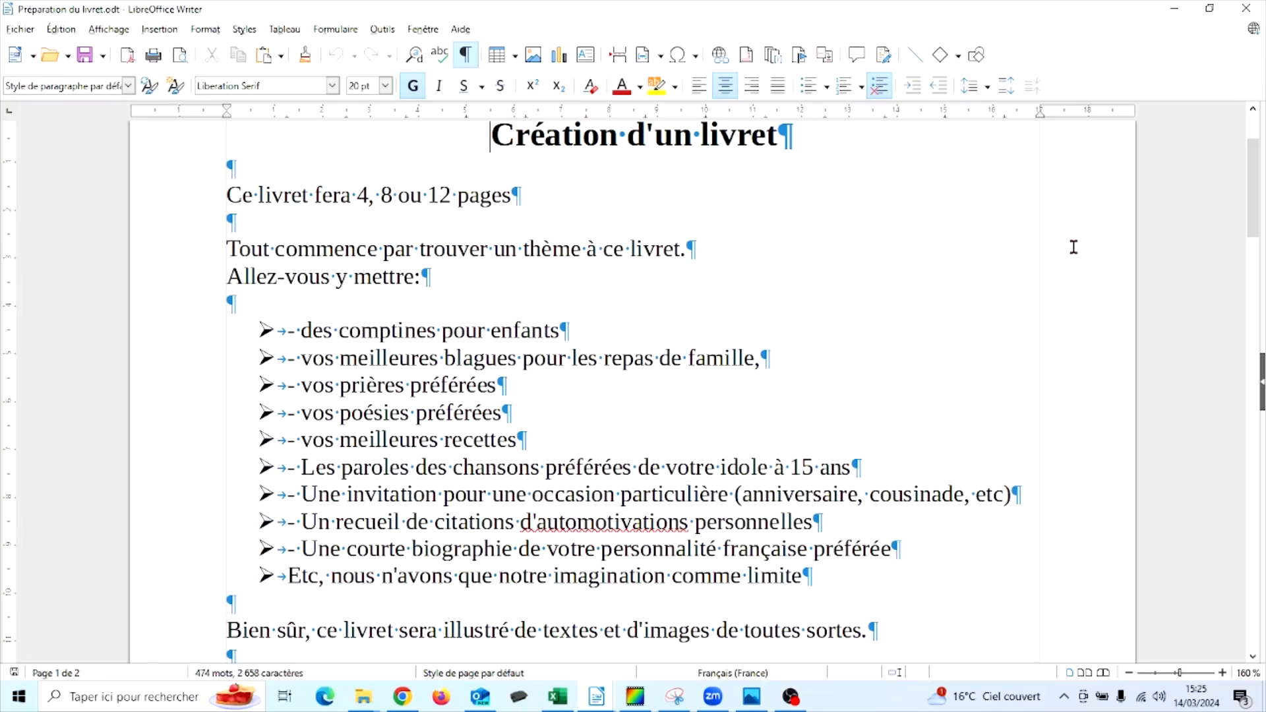
# Review the booklet preparation notes, from the theme ideas and content sources to the page margins and table layout instructions
pyautogui.scroll(-5, 1072, 248)
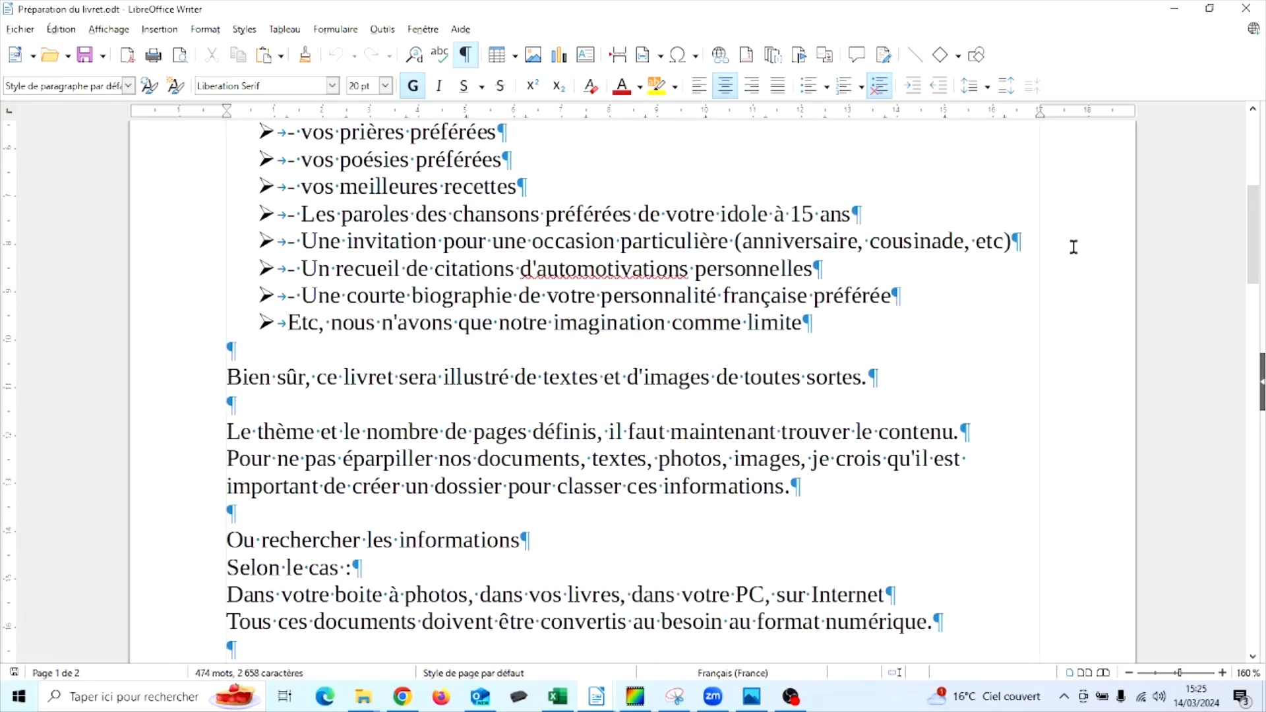
pyautogui.scroll(-3, 1074, 247)
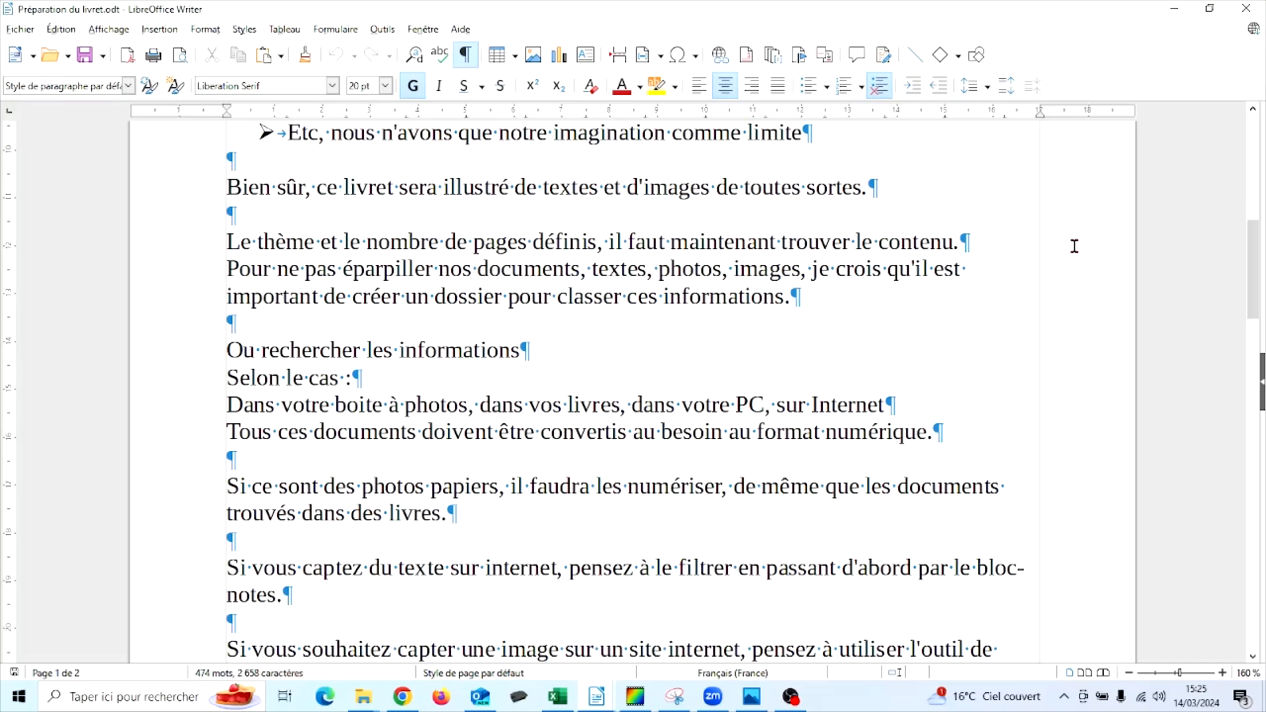
pyautogui.scroll(-2, 1058, 381)
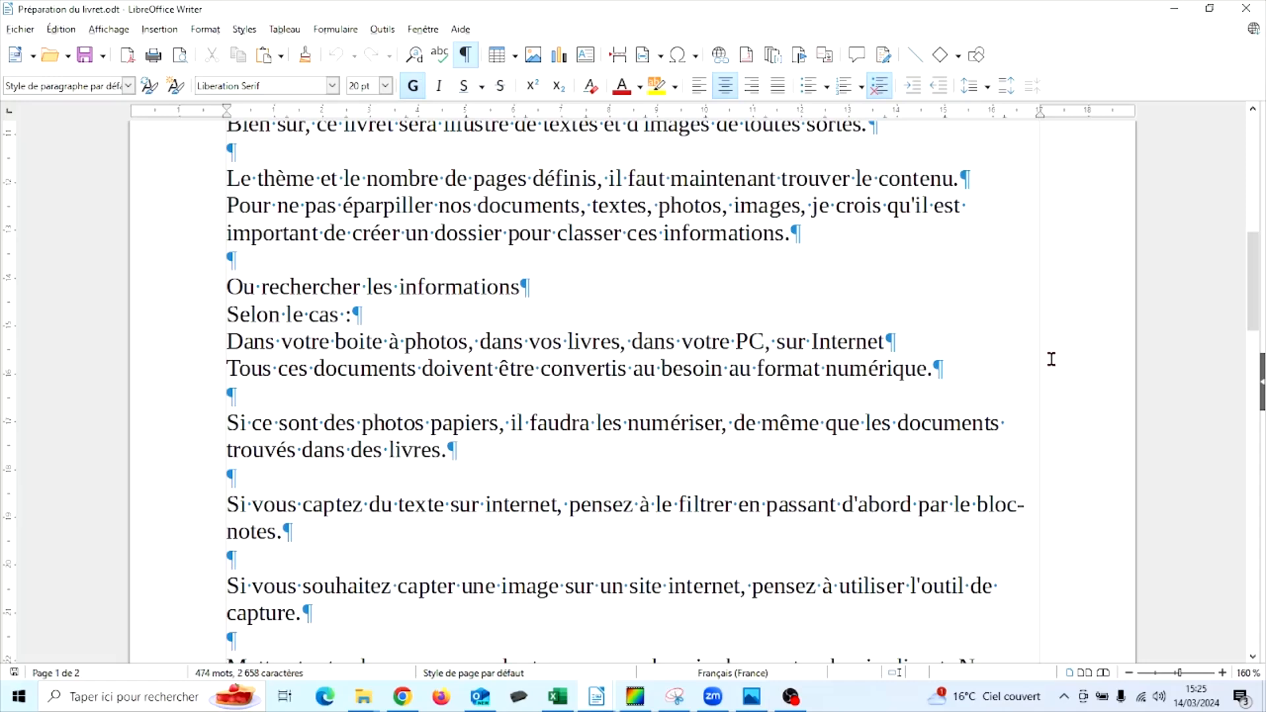
pyautogui.scroll(-2, 1052, 359)
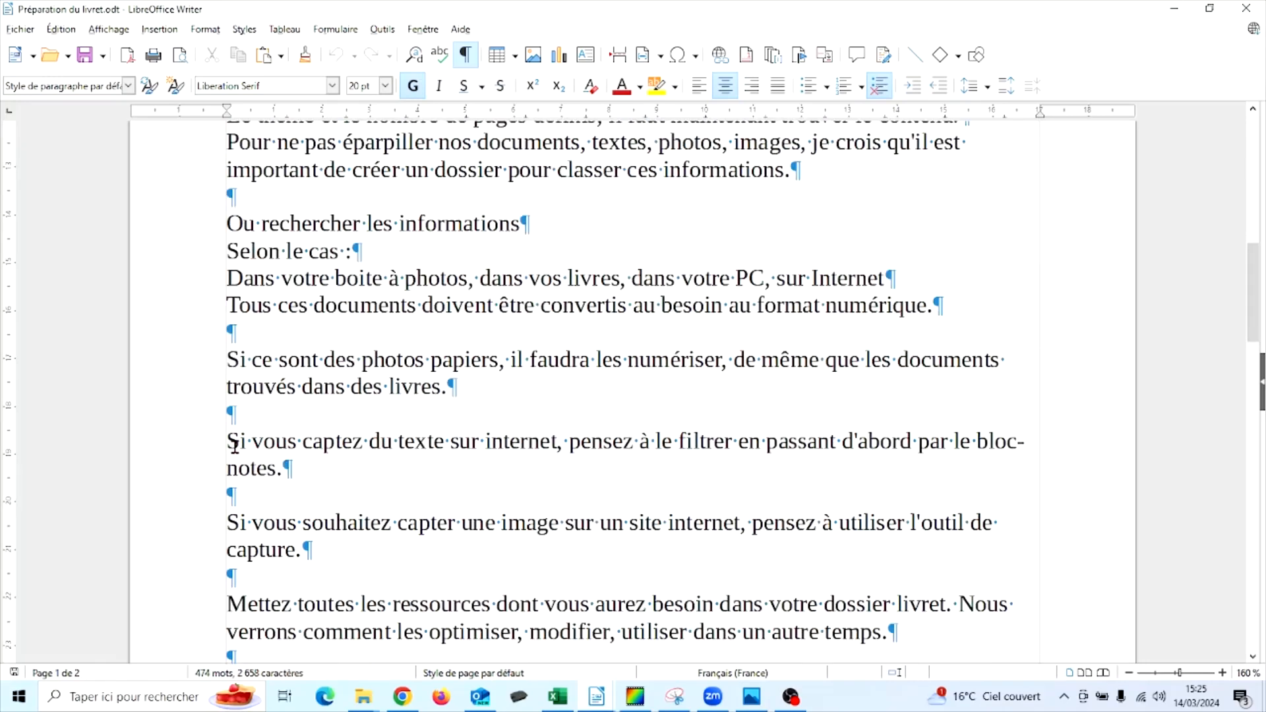
pyautogui.moveTo(232, 441); pyautogui.dragTo(310, 462)
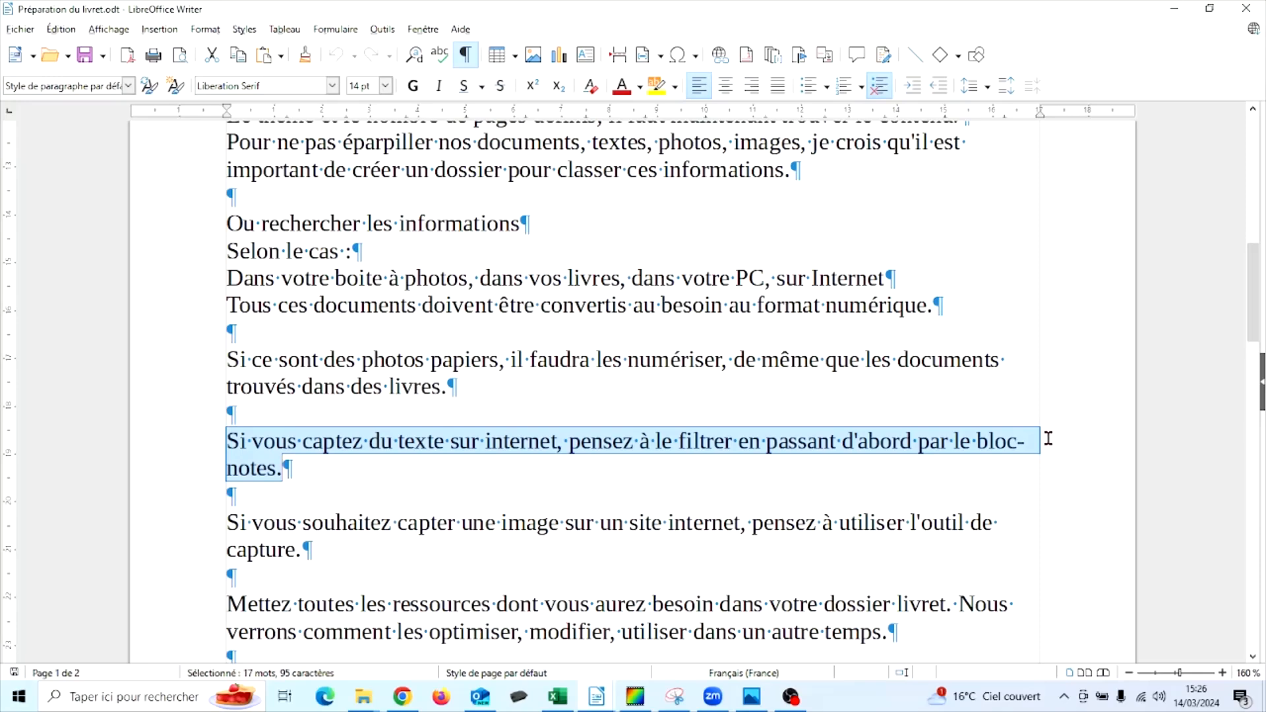
pyautogui.scroll(-1, 1049, 439)
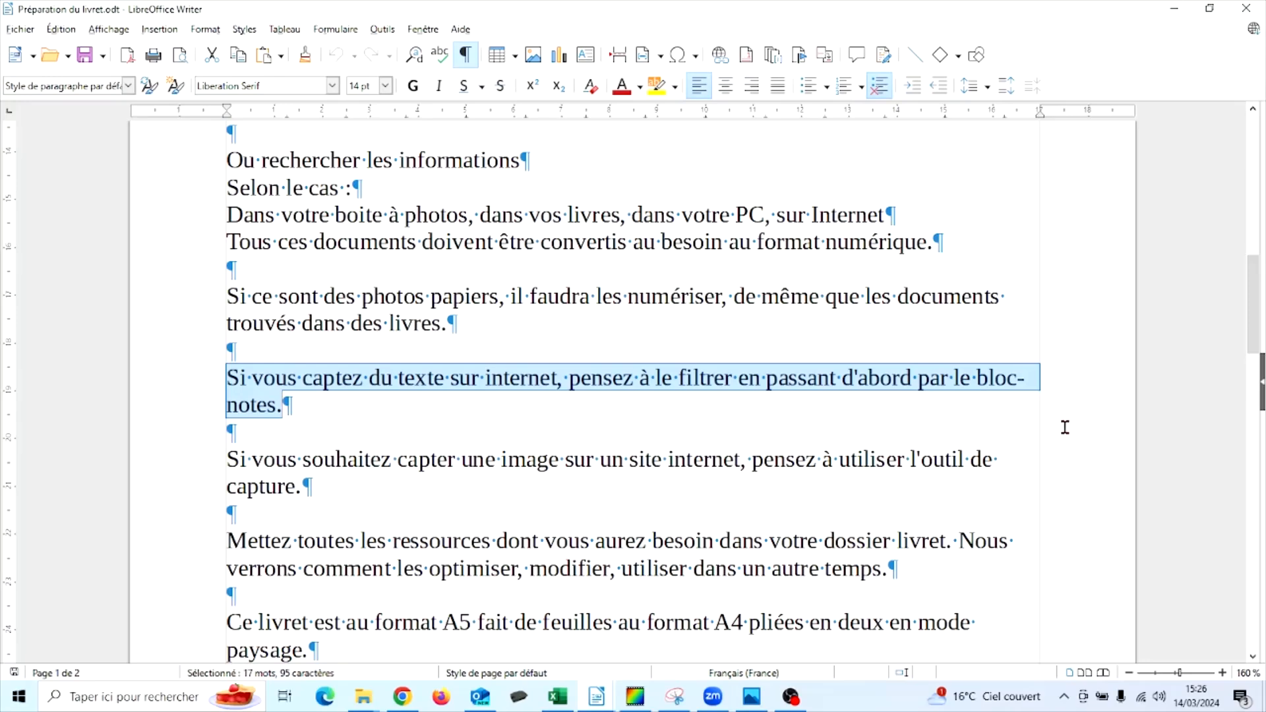
pyautogui.scroll(-1, 1063, 428)
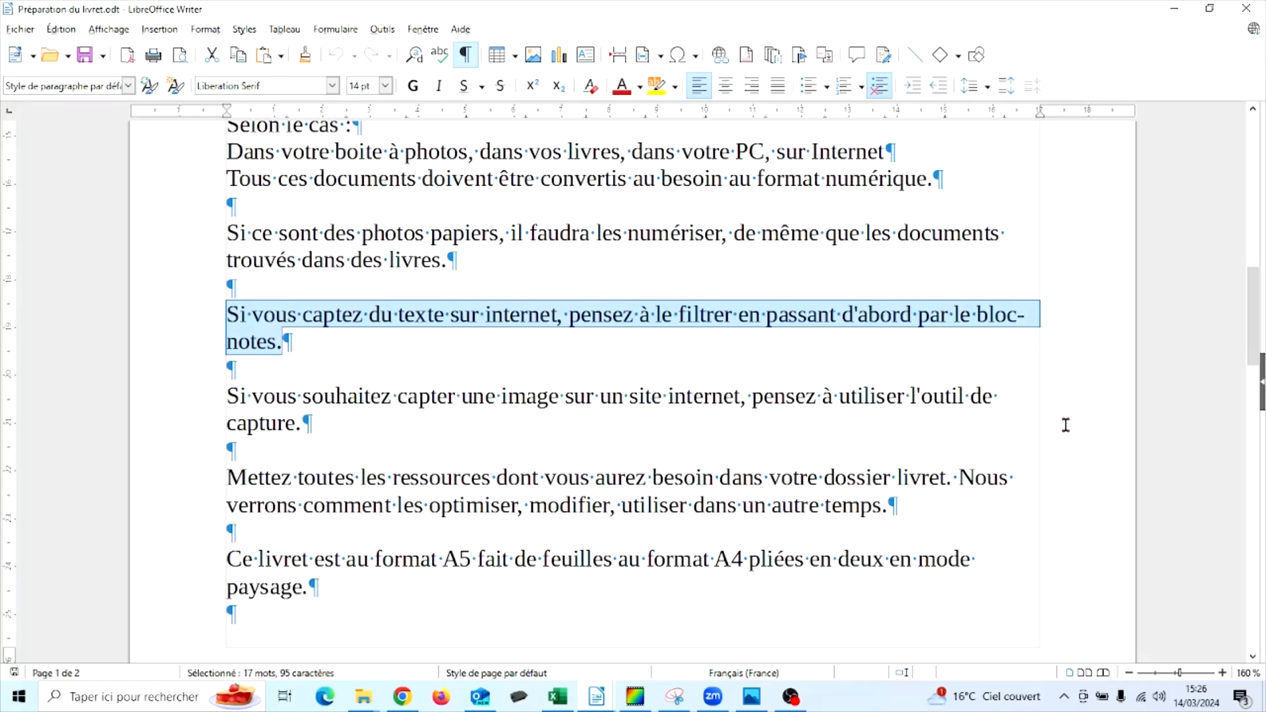
pyautogui.scroll(-2, 1082, 411)
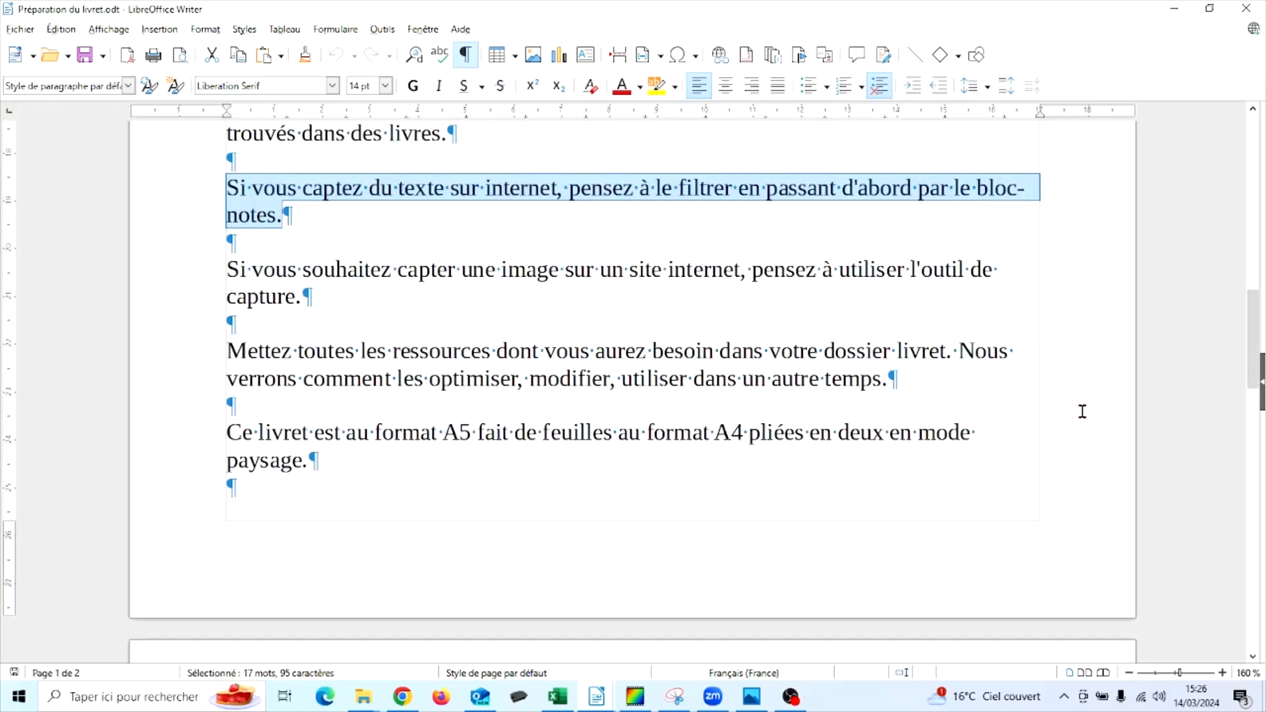
pyautogui.scroll(-7, 1082, 411)
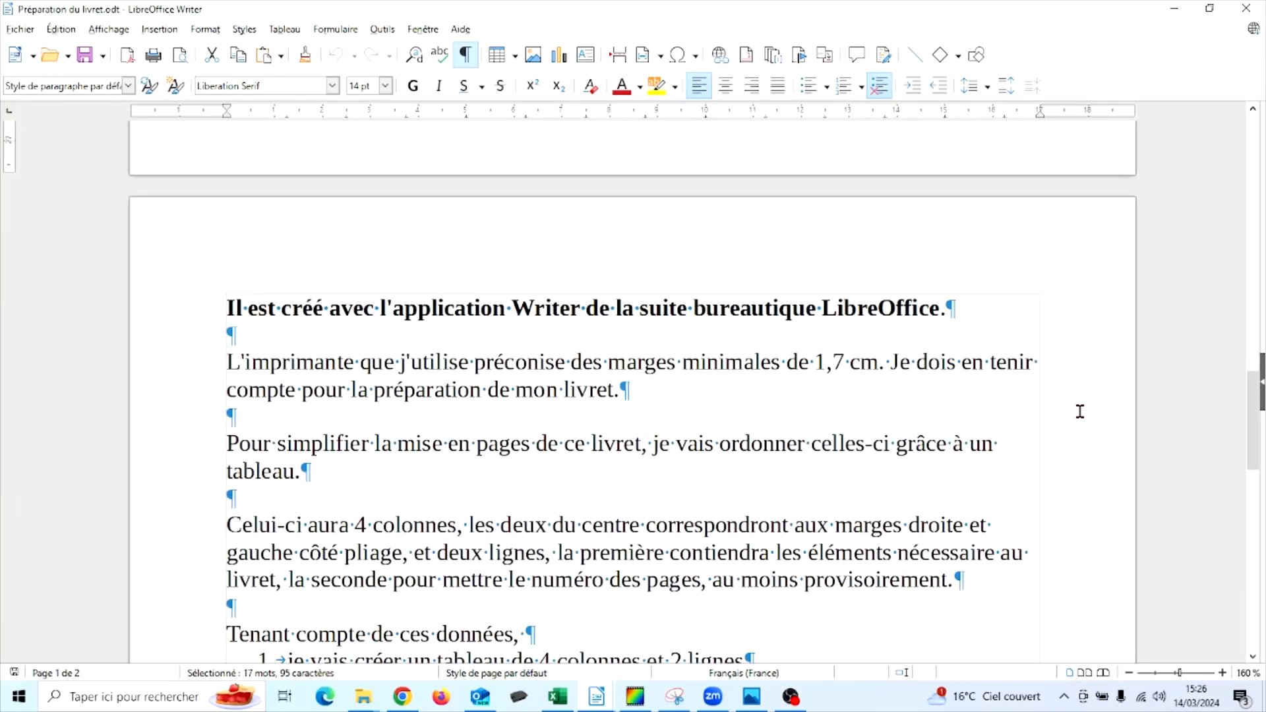
pyautogui.scroll(-2, 1080, 411)
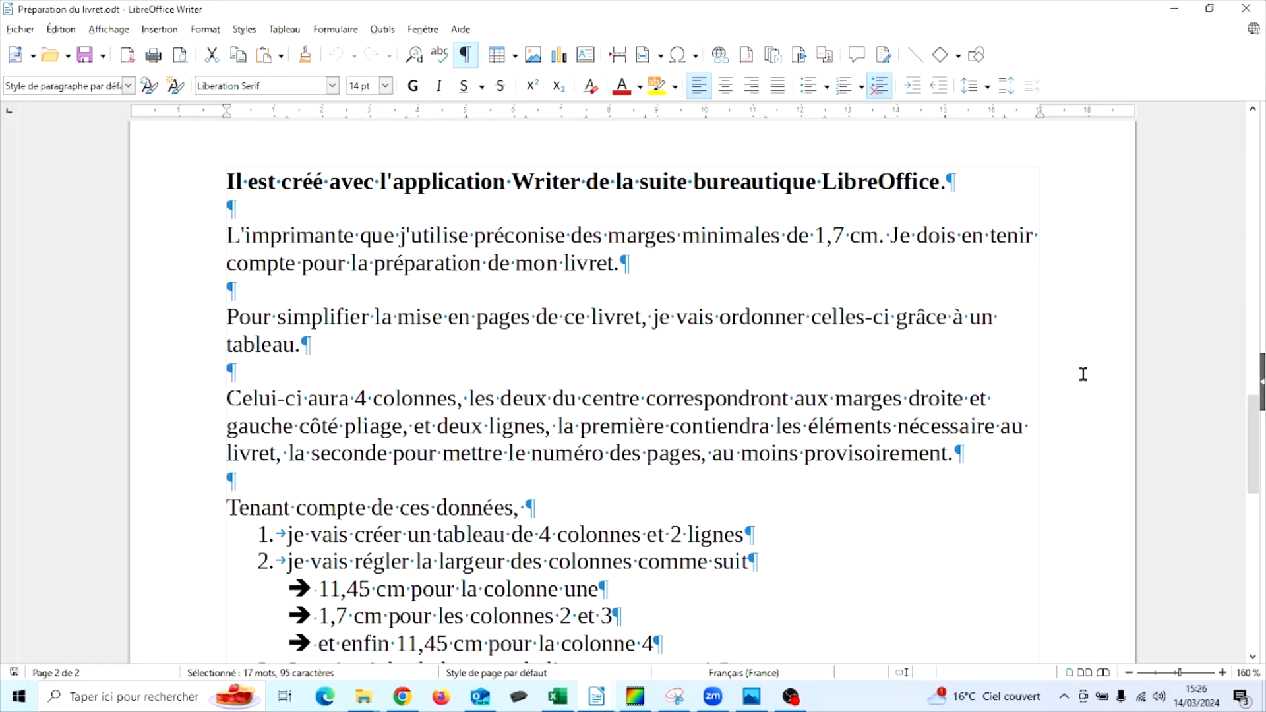
pyautogui.scroll(-2, 1082, 377)
pyautogui.scroll(-2, 1081, 374)
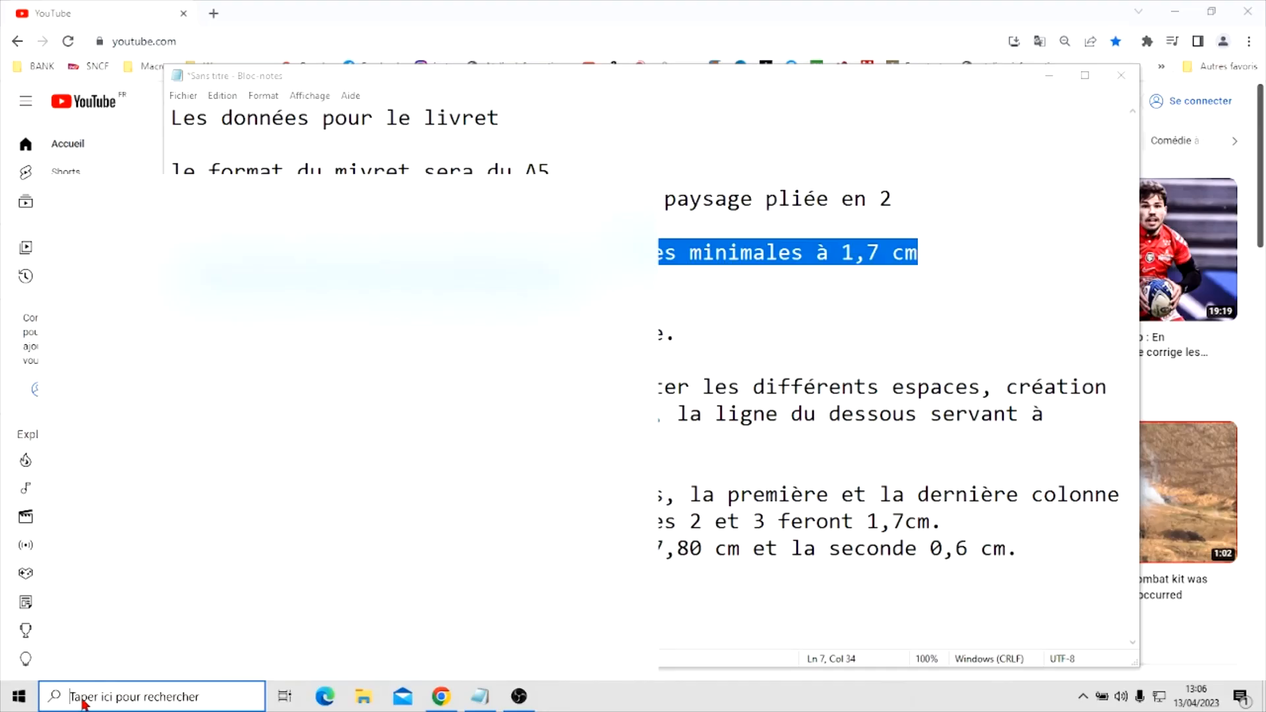
# Launch LibreOffice Writer and set the new document's A4 page orientation to landscape
pyautogui.write('w')
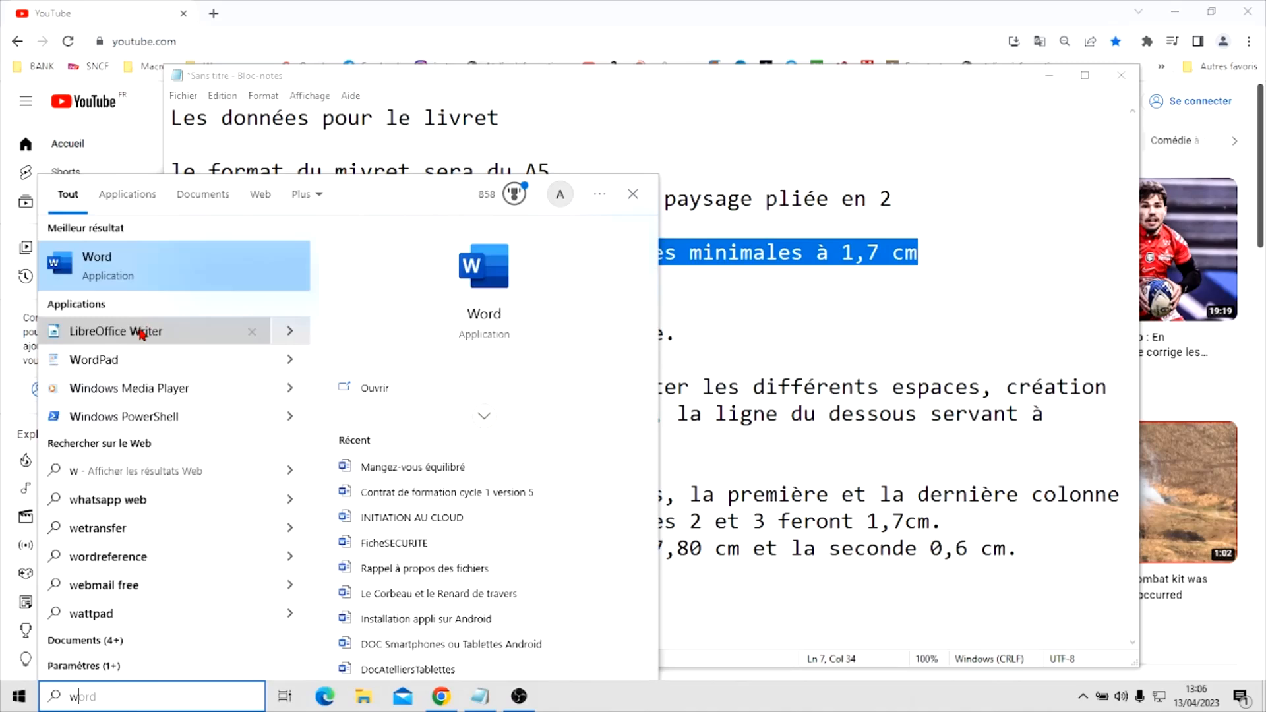
pyautogui.click(128, 333)
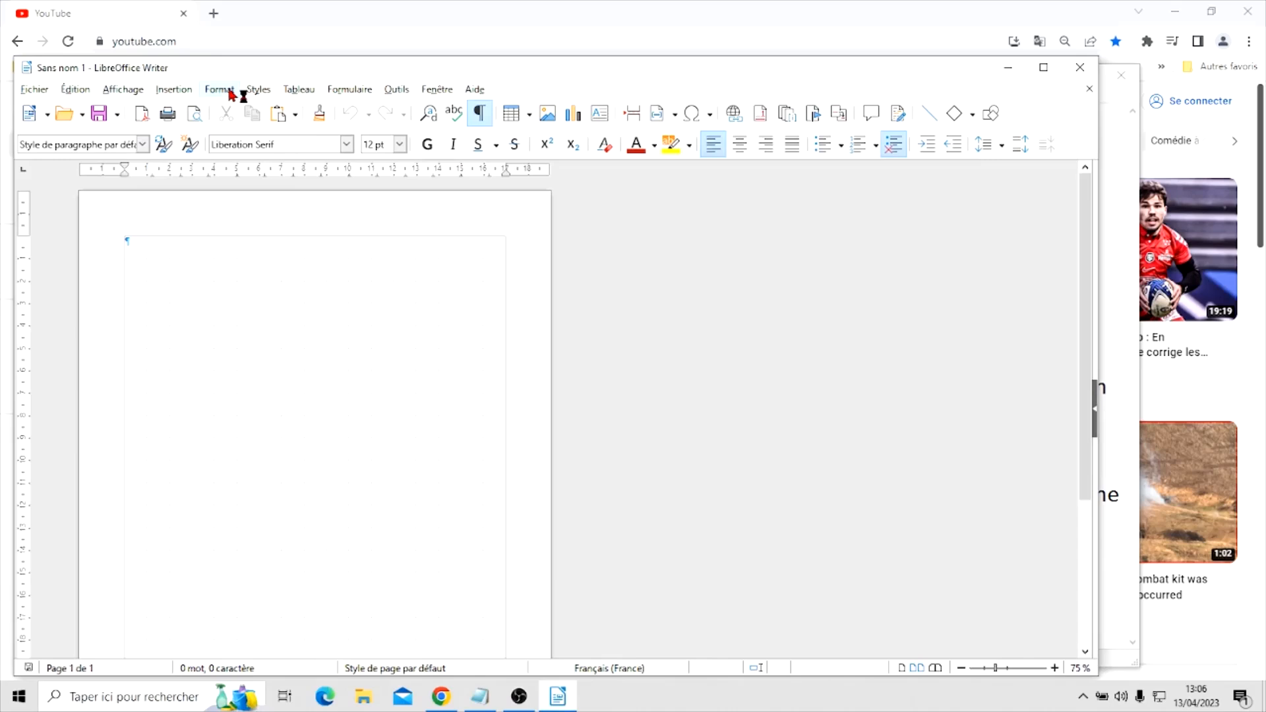
pyautogui.click(227, 90)
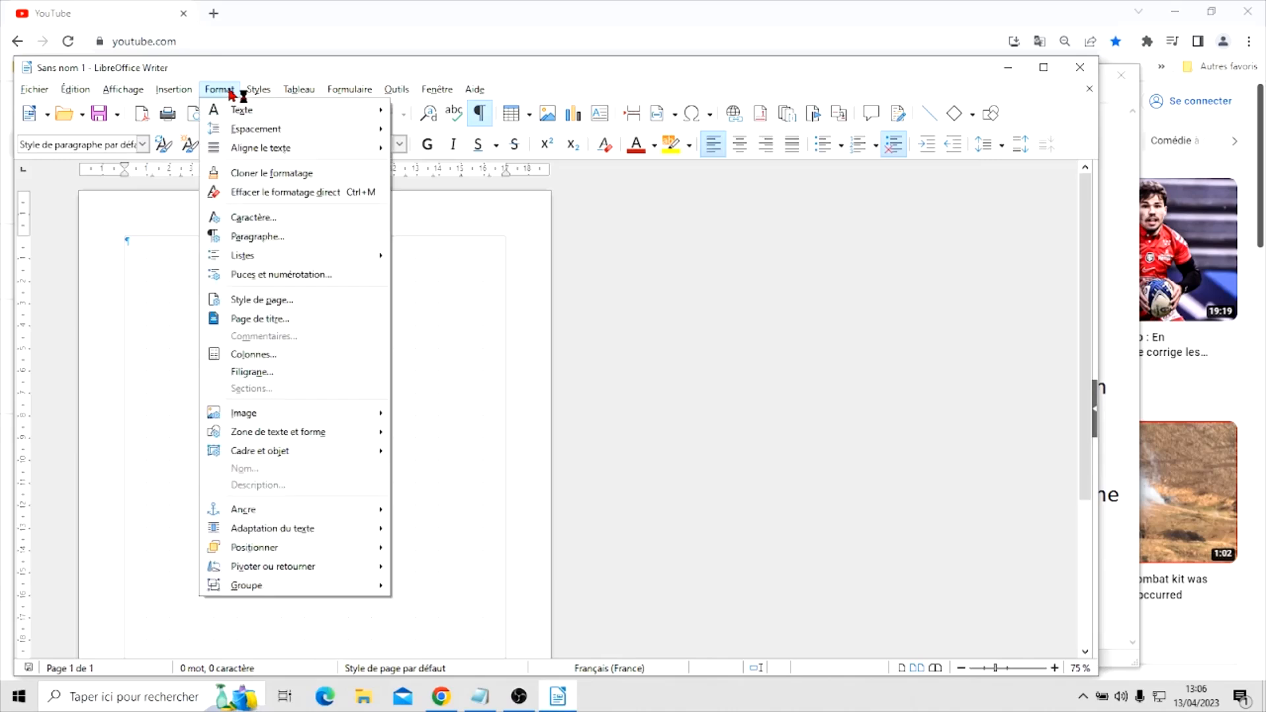
pyautogui.click(256, 302)
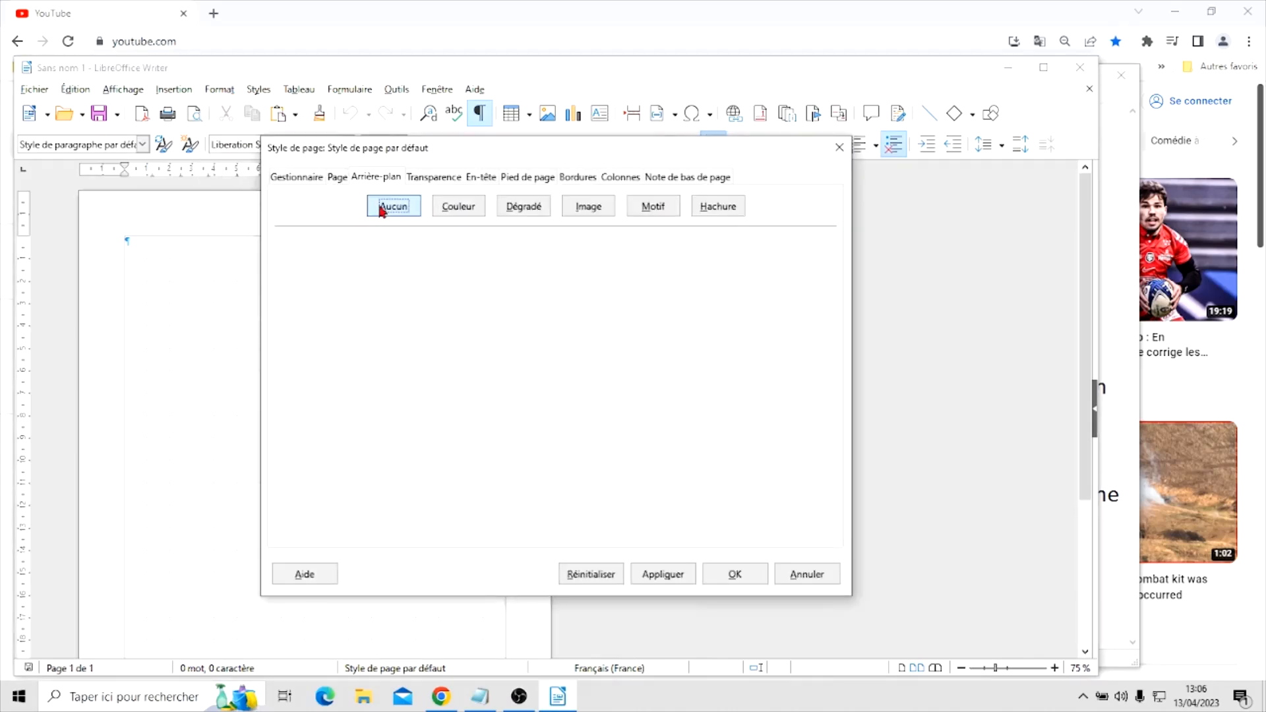
pyautogui.click(334, 179)
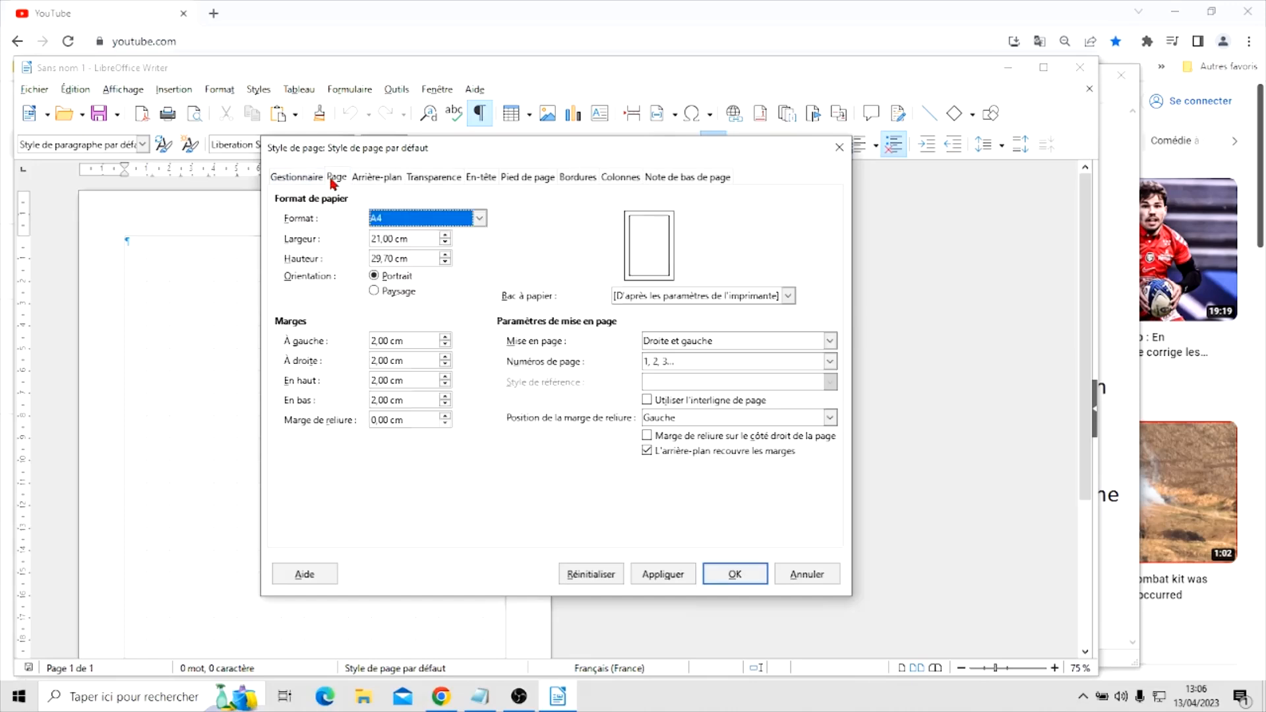
pyautogui.click(374, 292)
# Set the left and right page margins to 1.70 cm
pyautogui.click(445, 344)
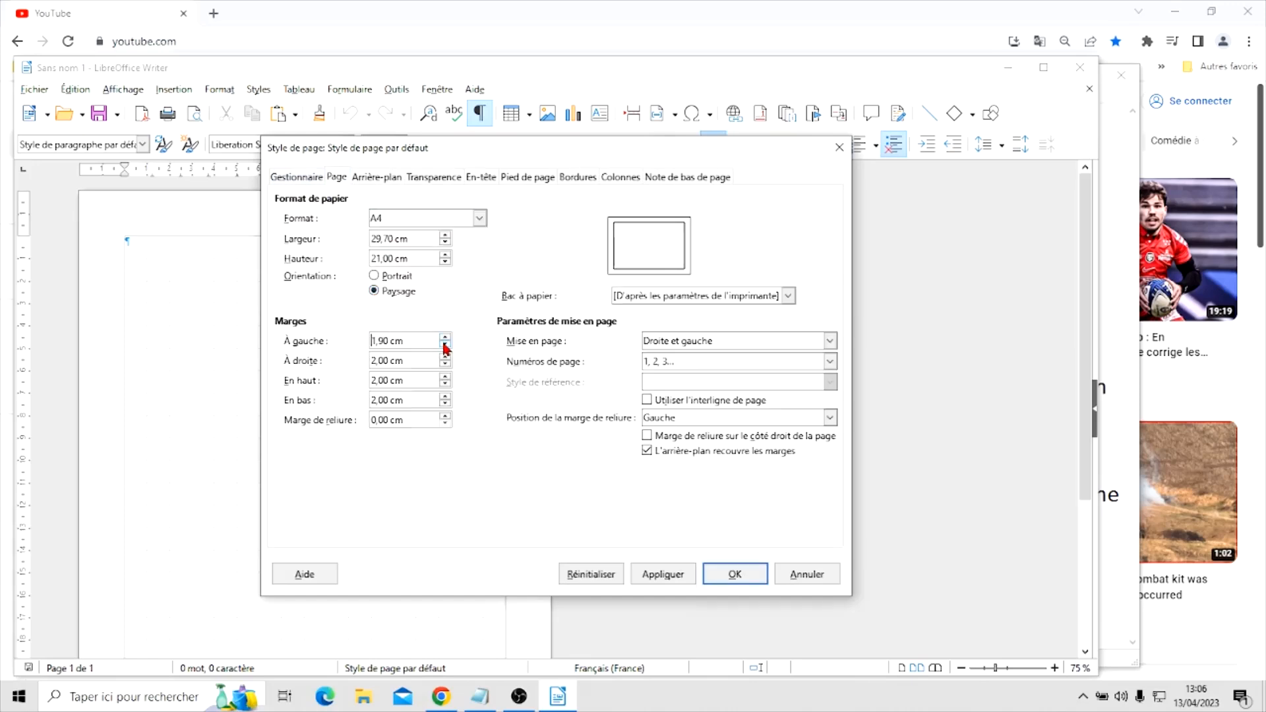
pyautogui.click(445, 344)
pyautogui.click(445, 344)
pyautogui.click(445, 345)
pyautogui.click(445, 337)
pyautogui.click(446, 365)
pyautogui.click(446, 365)
pyautogui.click(446, 364)
# Set the top margin to 1.70 cm and the bottom margin slightly below 1.70 cm, and apply the page style
pyautogui.click(445, 384)
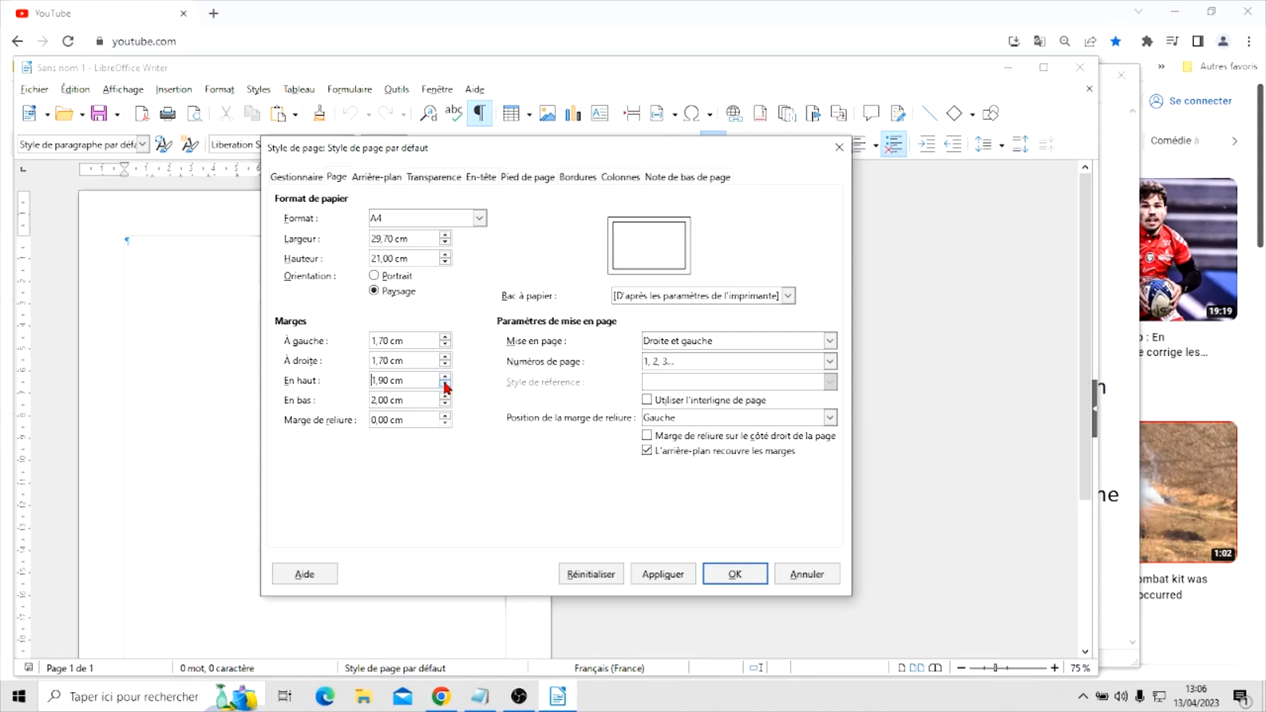
pyautogui.click(445, 383)
pyautogui.click(445, 384)
pyautogui.click(446, 404)
pyautogui.click(445, 405)
pyautogui.click(446, 405)
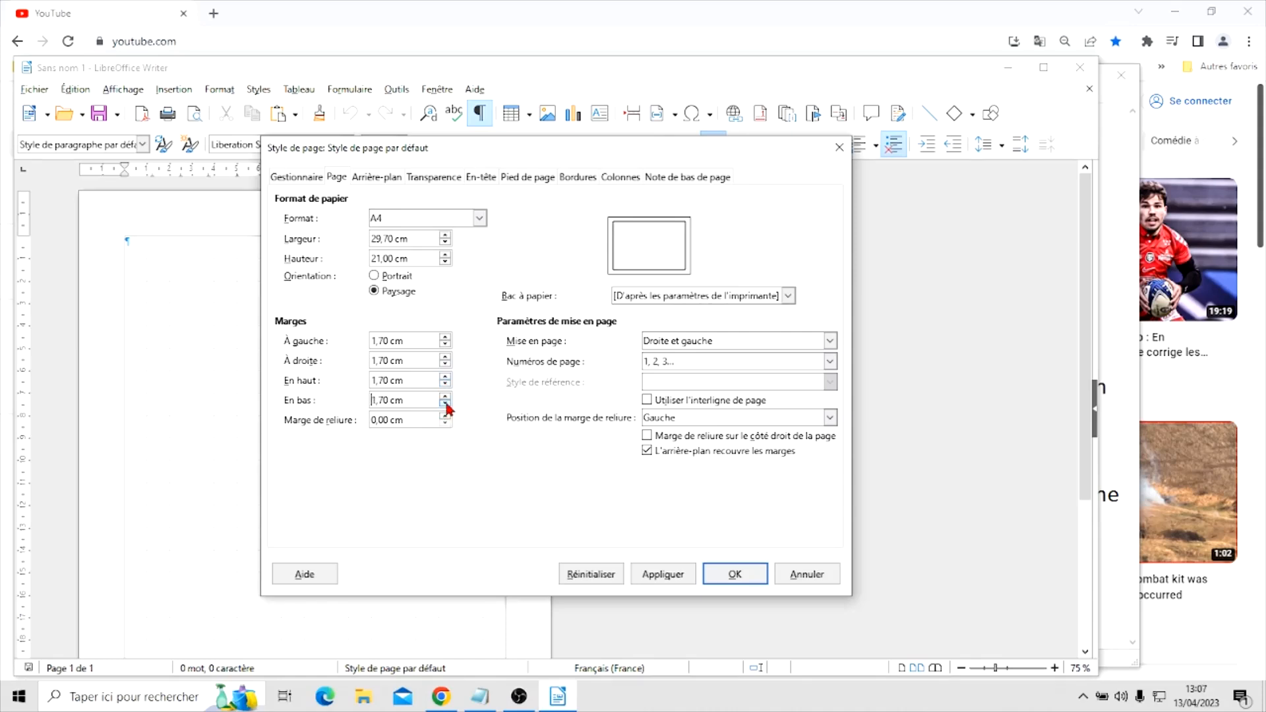
pyautogui.click(446, 404)
pyautogui.click(446, 405)
pyautogui.click(445, 404)
pyautogui.click(734, 576)
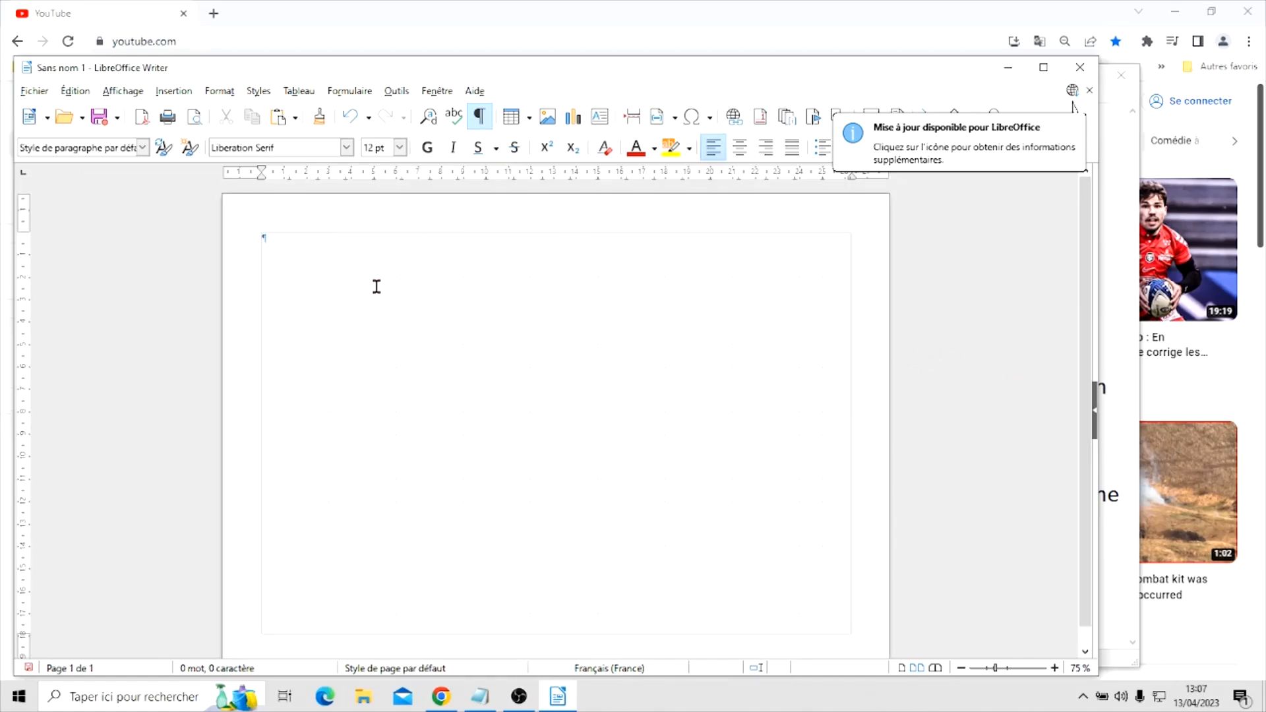
# Insert a table with 4 columns and 2 rows at the start of the blank page
pyautogui.click(513, 122)
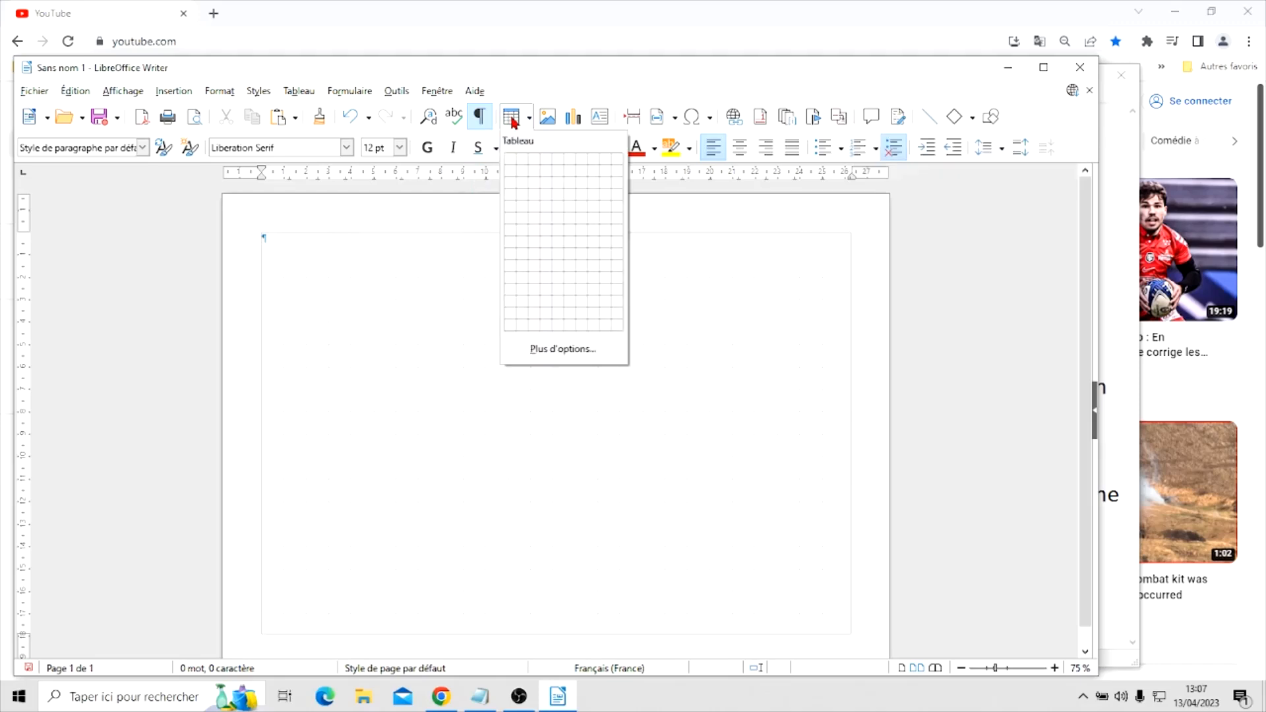
pyautogui.click(547, 174)
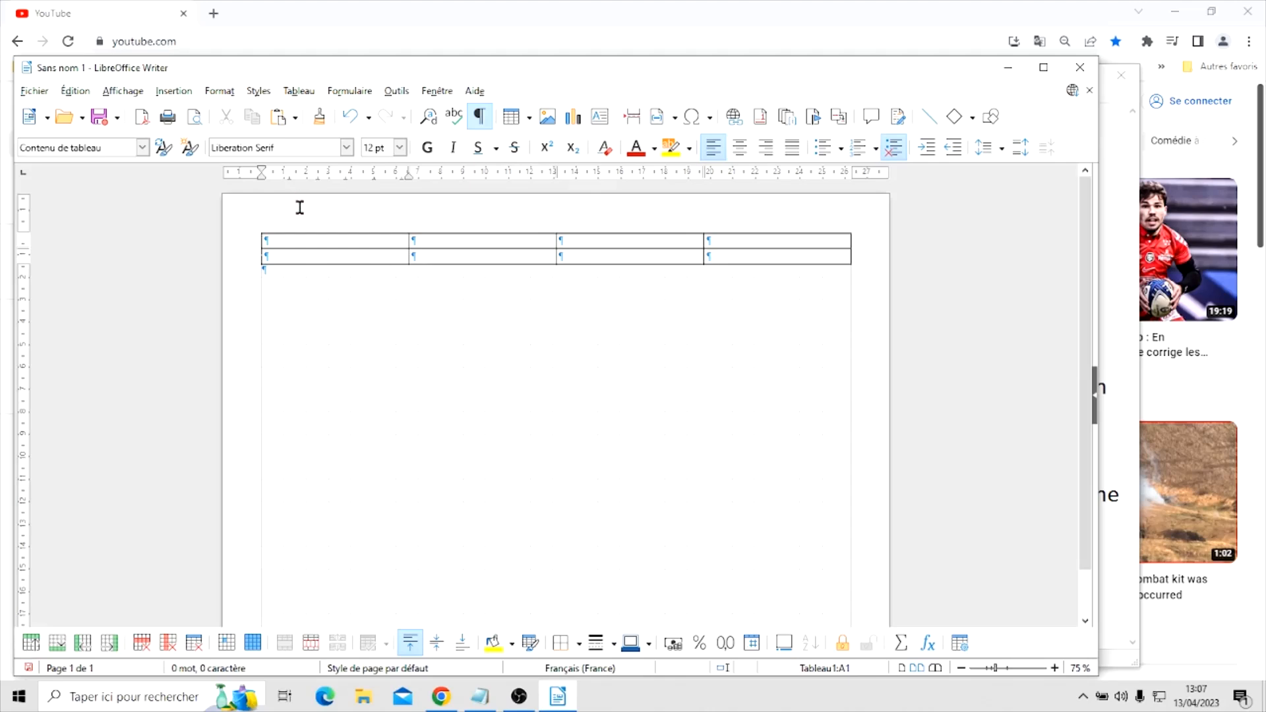
pyautogui.rightClick(347, 242)
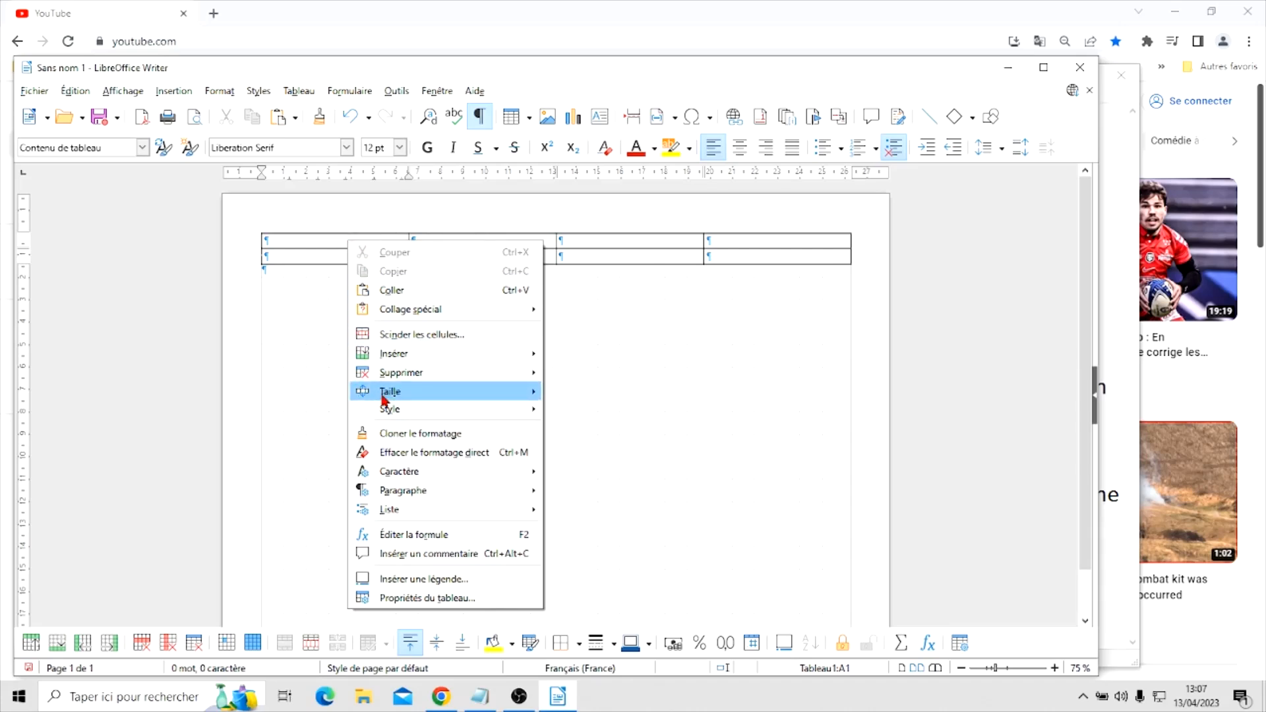
pyautogui.click(296, 244)
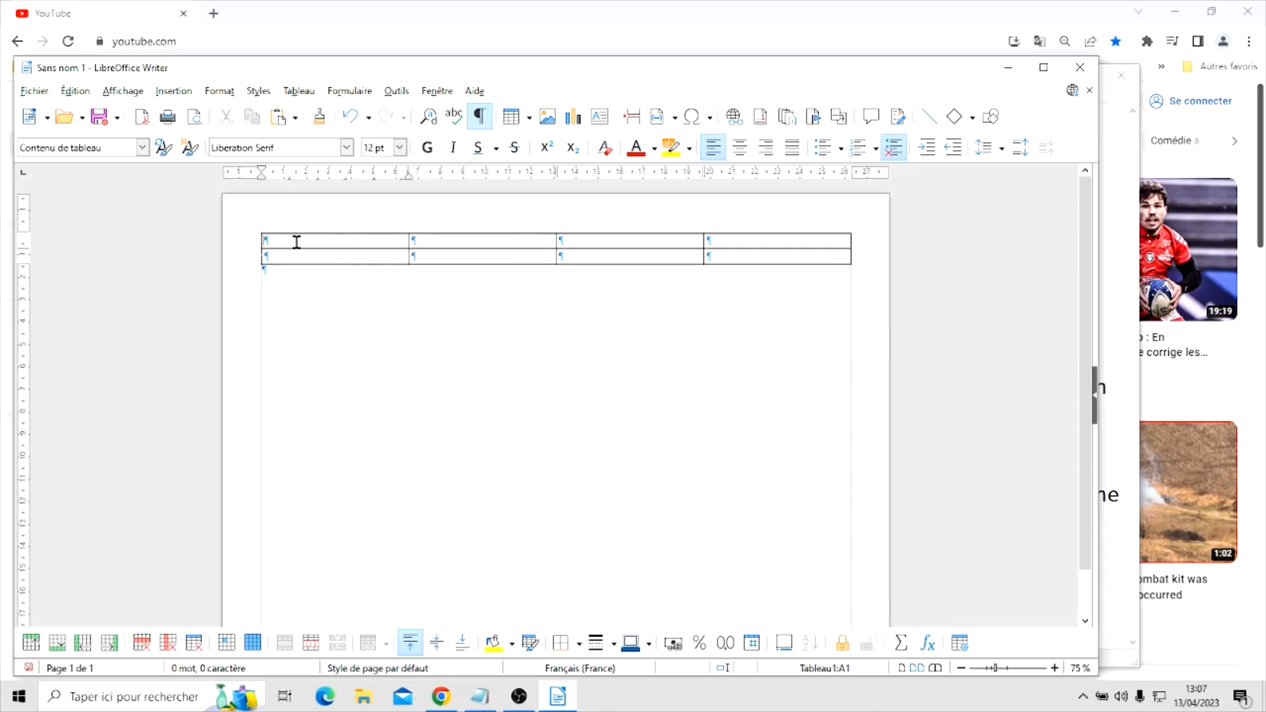
# Set the first table row's height to 17.80 cm with fit to size turned off
pyautogui.click(249, 241)
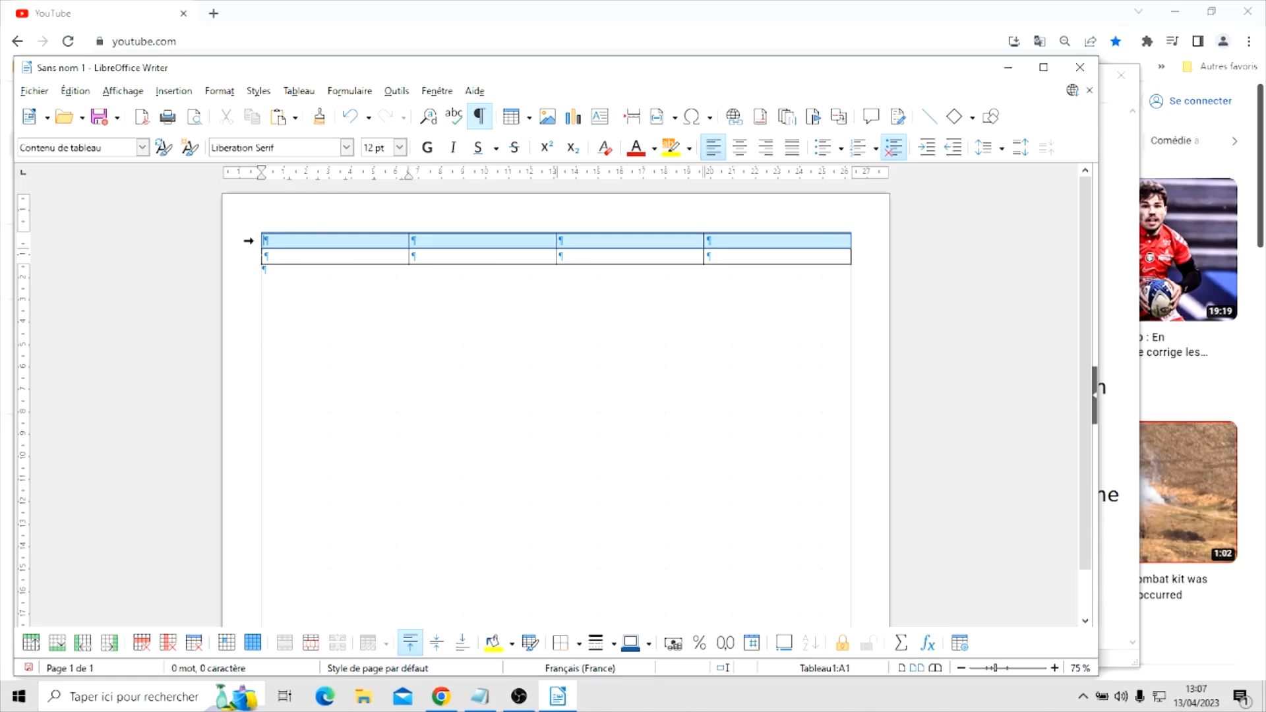
pyautogui.rightClick(314, 240)
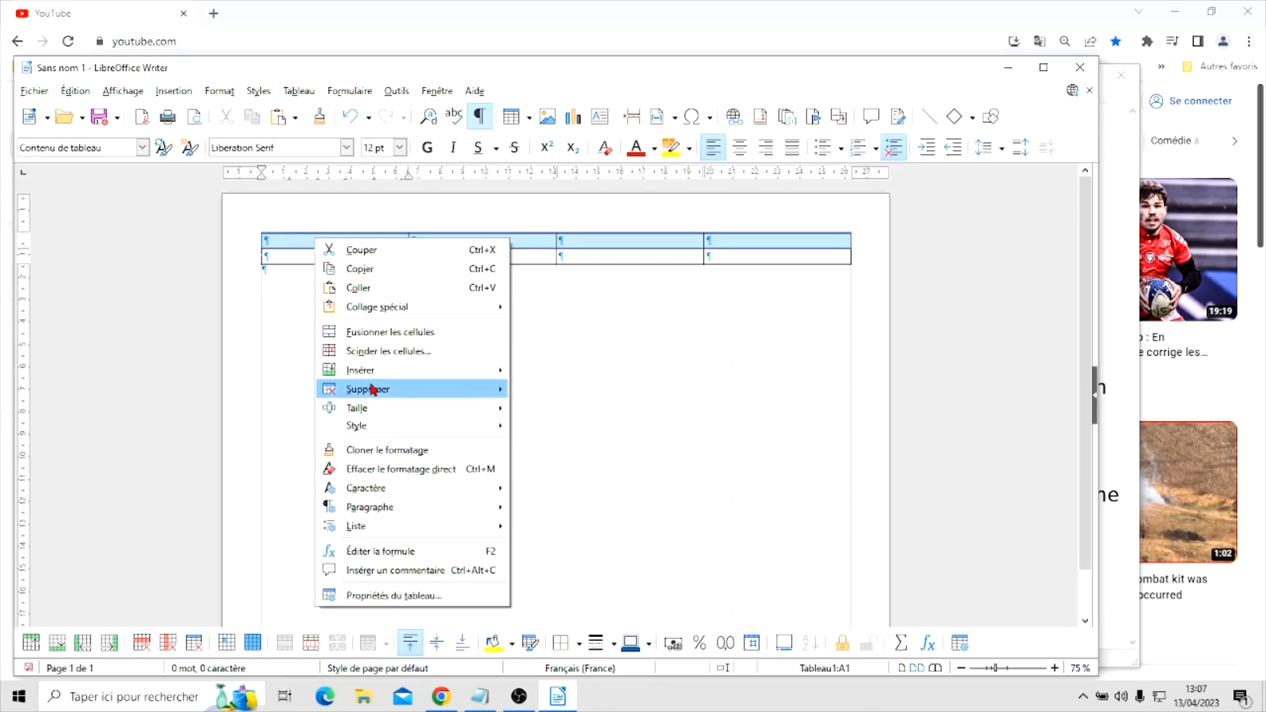
pyautogui.moveTo(375, 408)
pyautogui.click(574, 405)
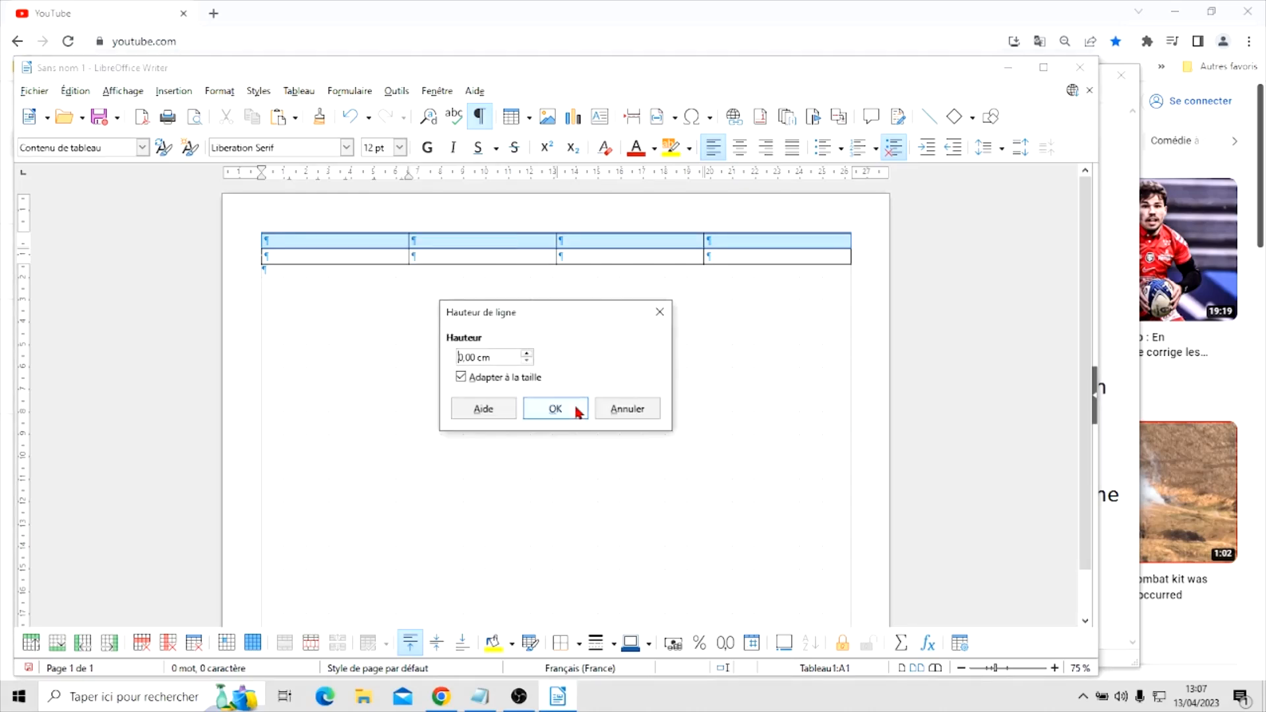
pyautogui.doubleClick(474, 357)
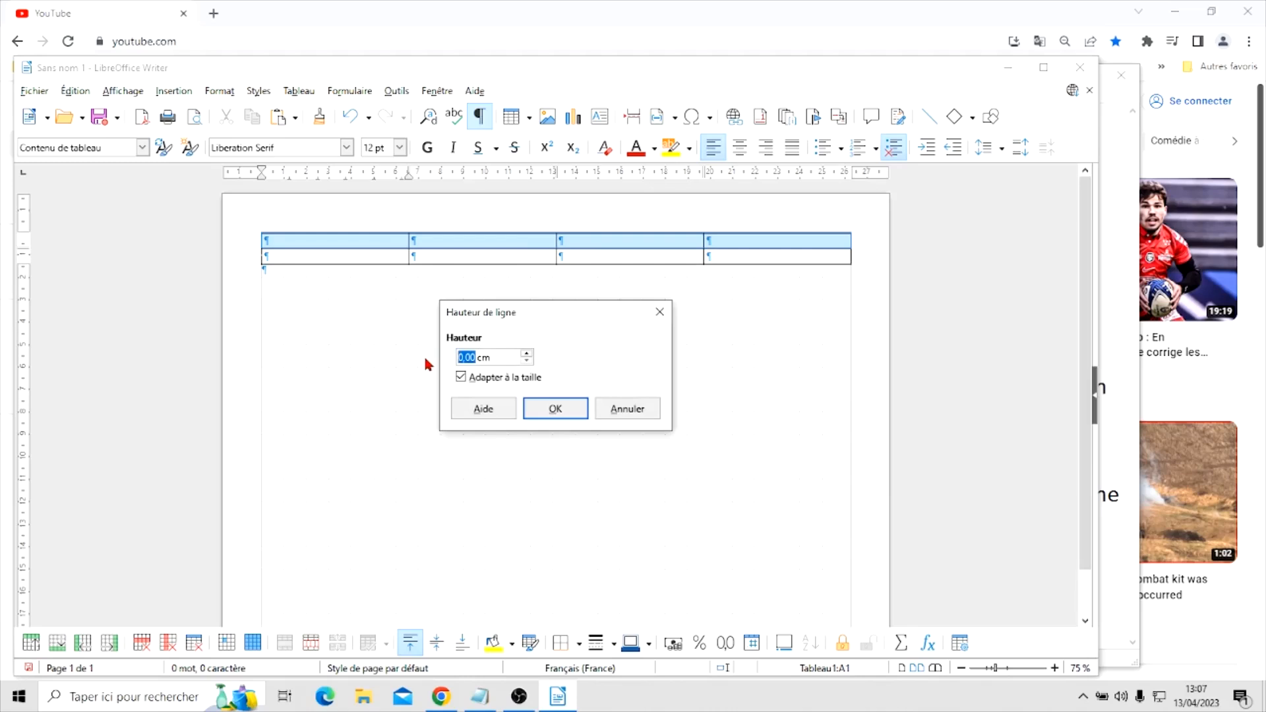
pyautogui.write('17,8')
pyautogui.click(457, 378)
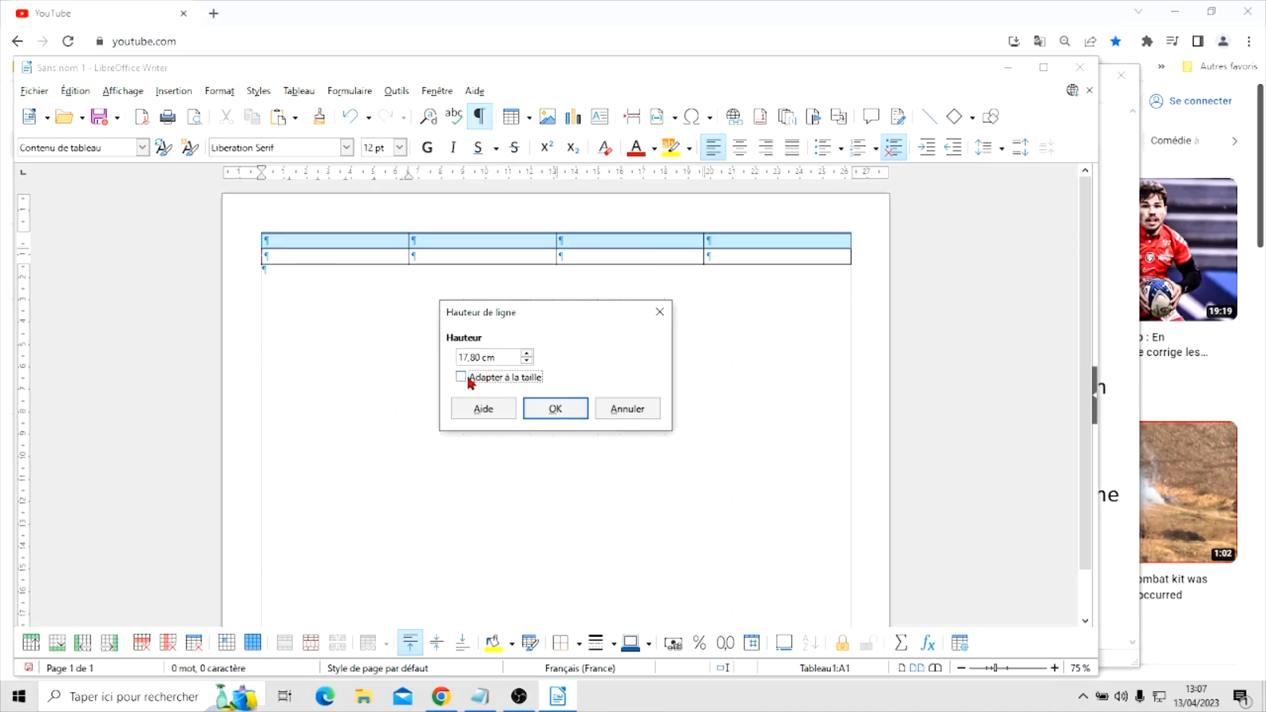
pyautogui.click(555, 408)
pyautogui.scroll(-5, 582, 370)
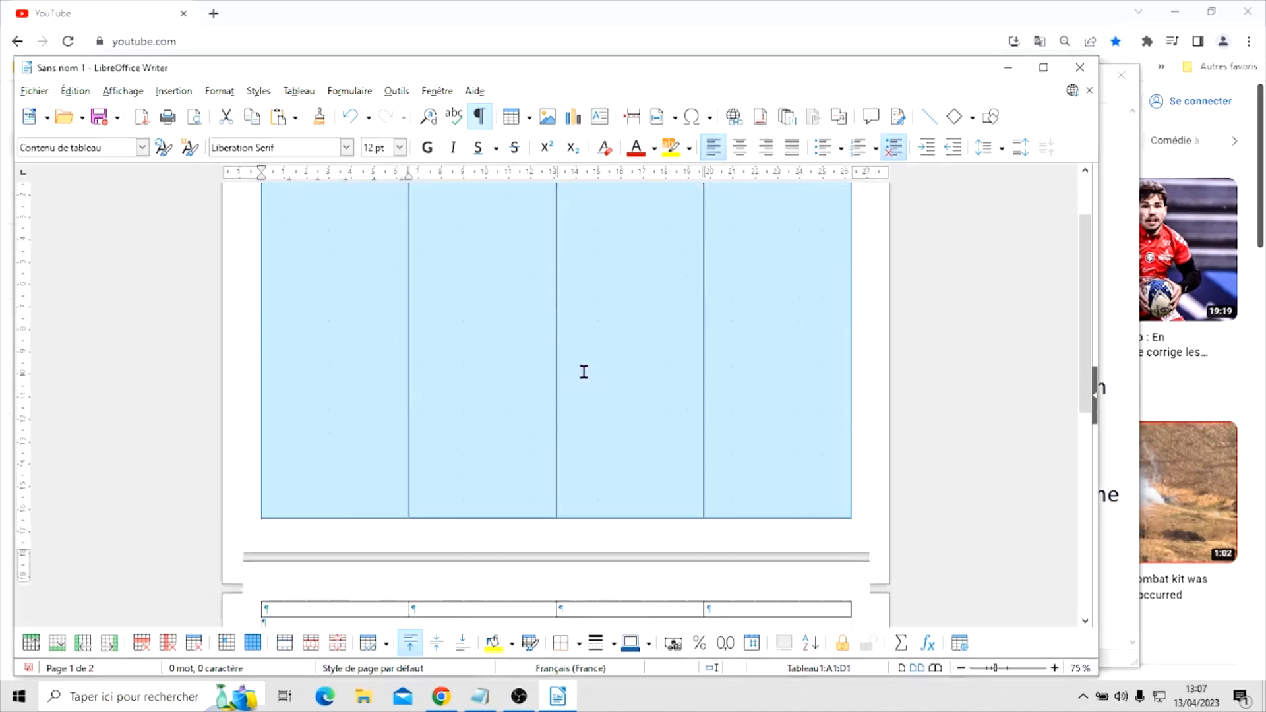
pyautogui.scroll(3, 585, 367)
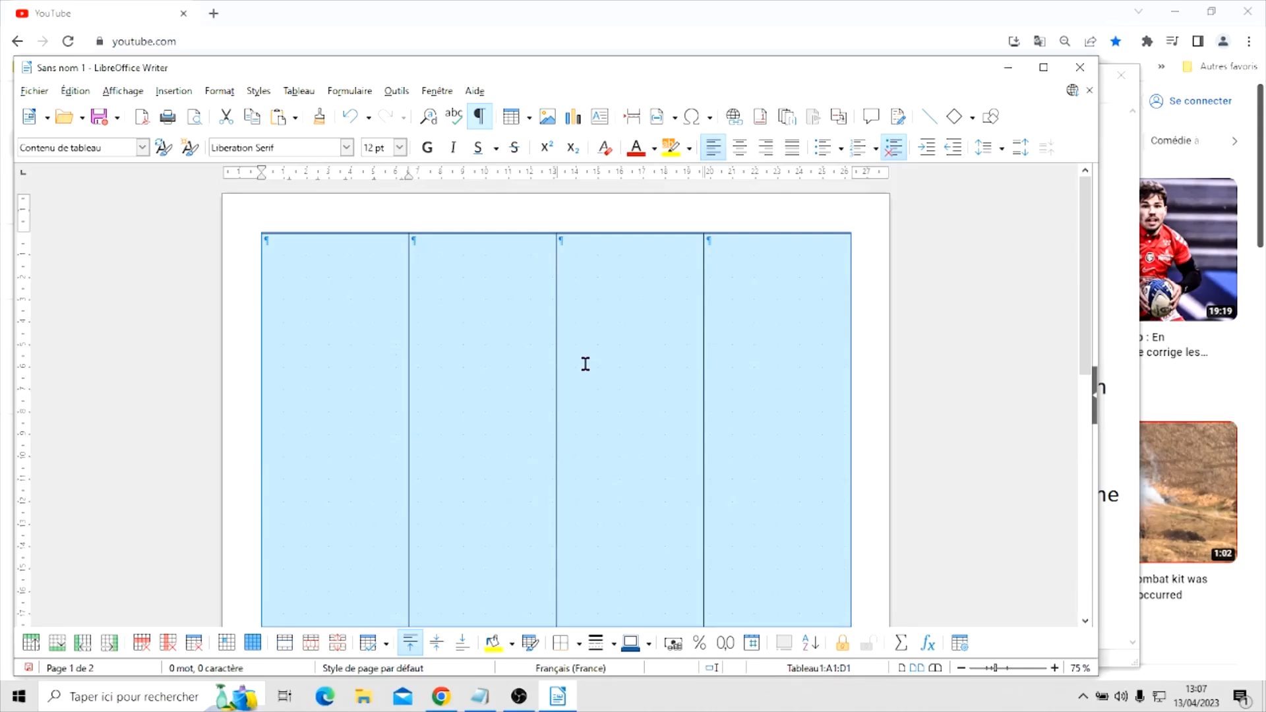
# Reduce the first table row's height to 17.20 cm and check how the table fits on the page
pyautogui.rightClick(315, 337)
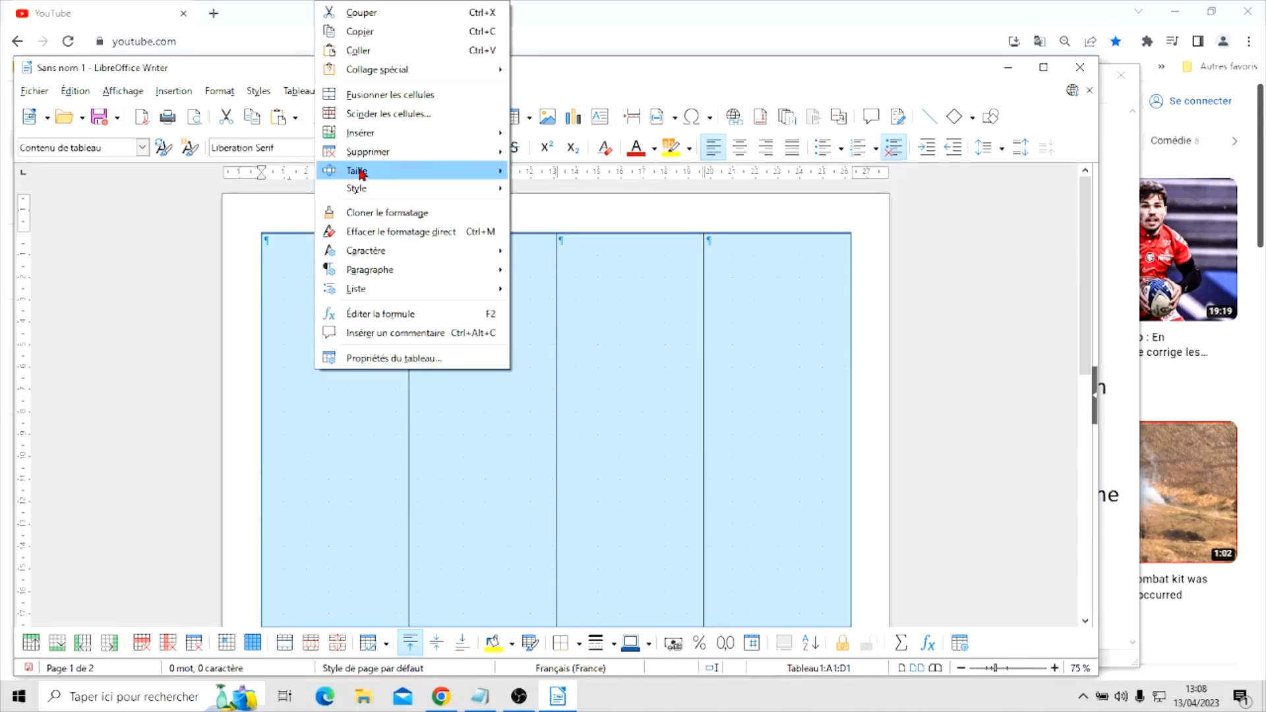
pyautogui.moveTo(362, 171)
pyautogui.click(536, 169)
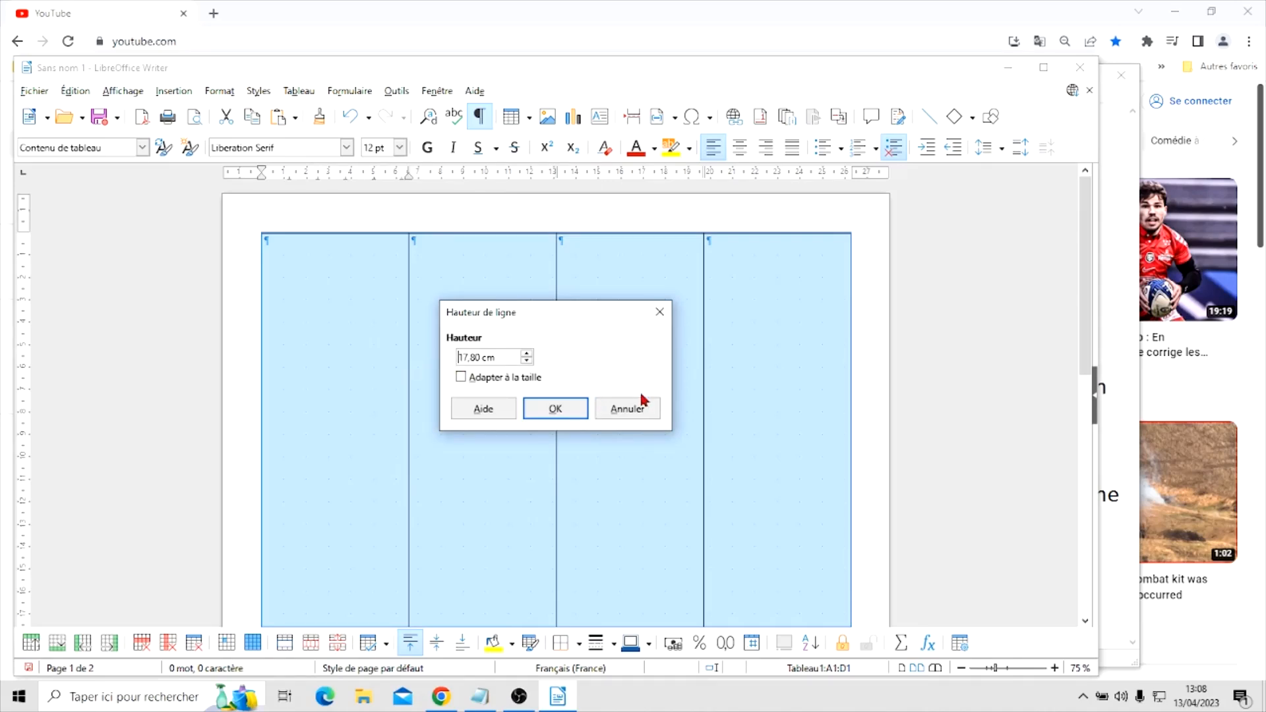
pyautogui.click(472, 356)
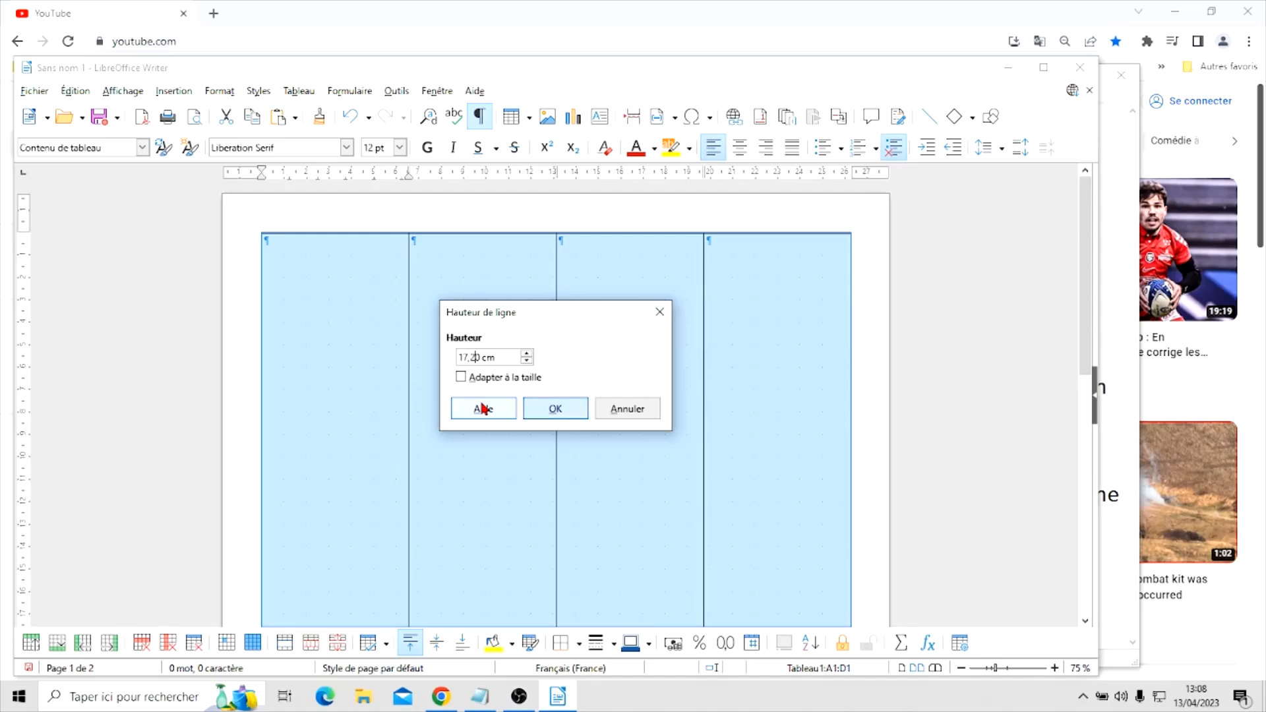
pyautogui.press('Return')
pyautogui.scroll(-2, 554, 373)
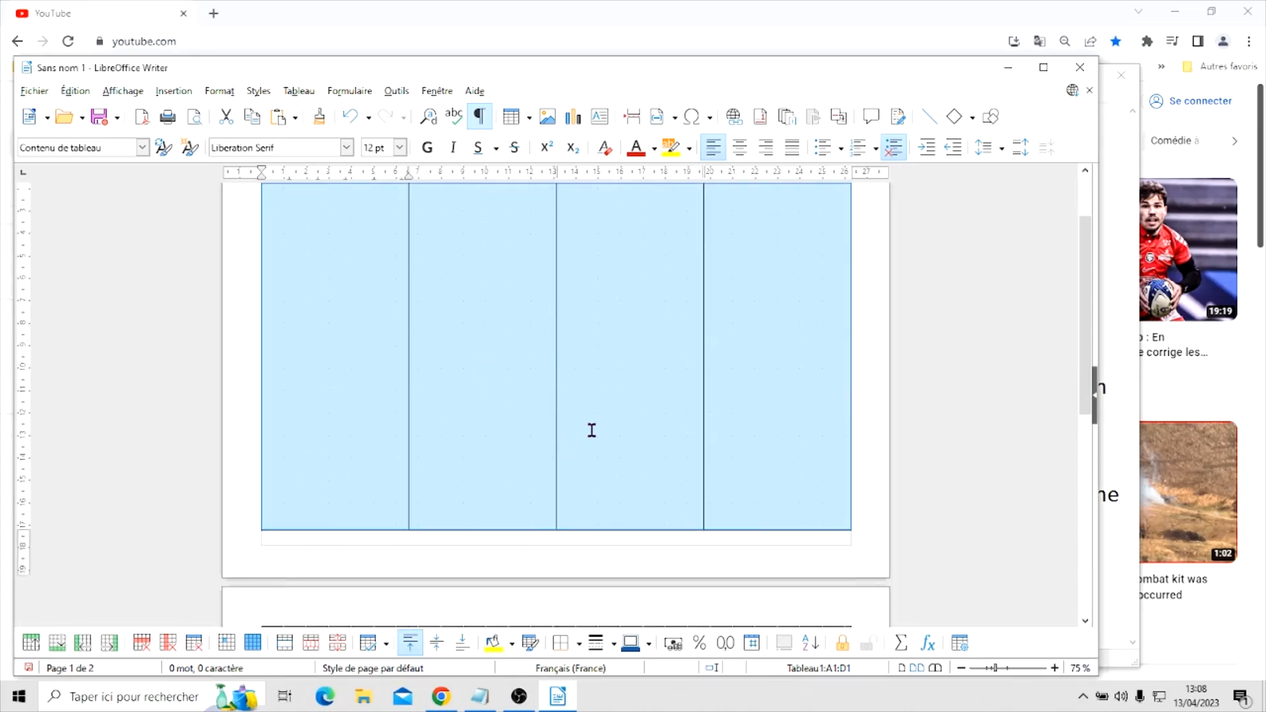
# Reduce the first table row's height slightly so that the second row fits on the same page
pyautogui.scroll(-2, 591, 428)
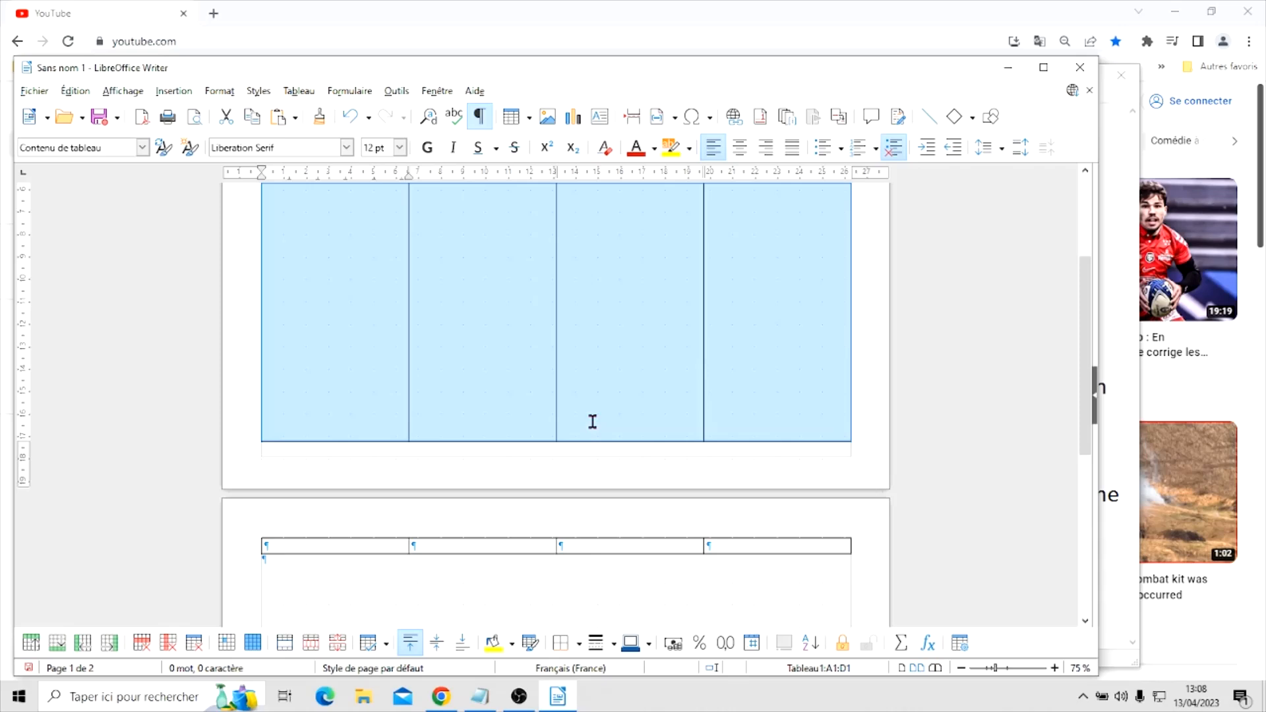
pyautogui.scroll(3, 592, 422)
pyautogui.rightClick(532, 381)
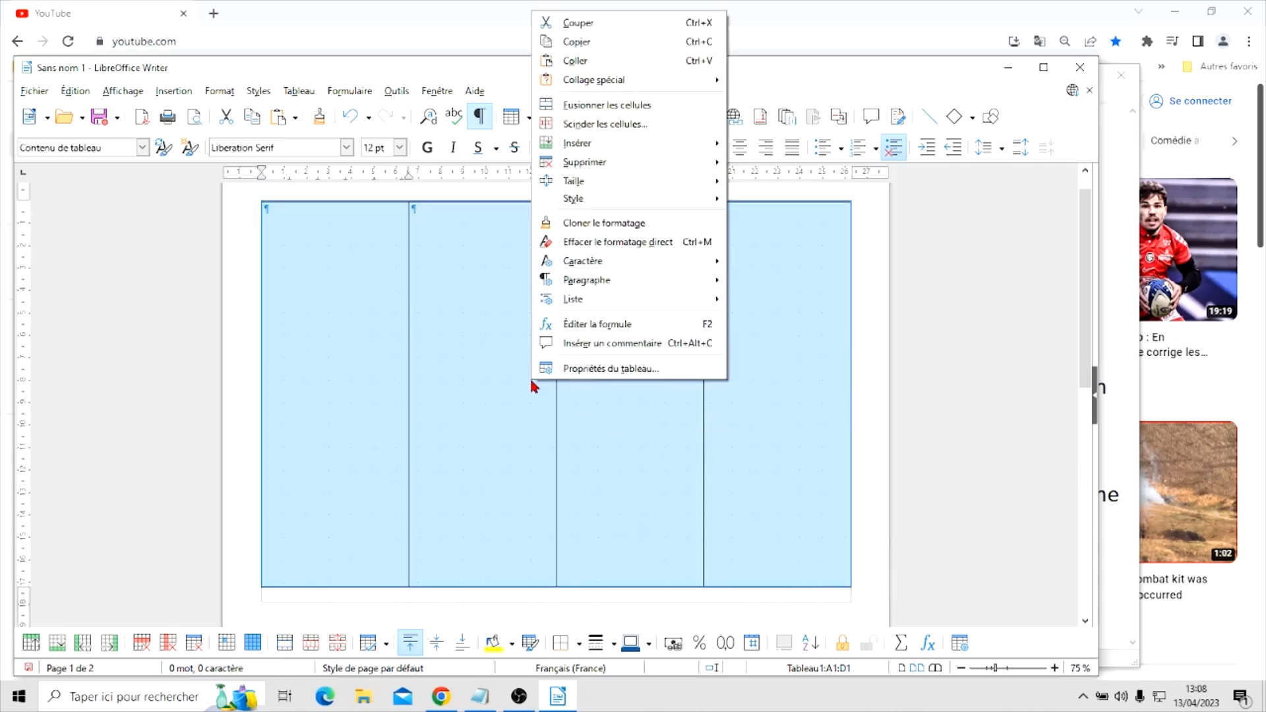
pyautogui.moveTo(580, 287)
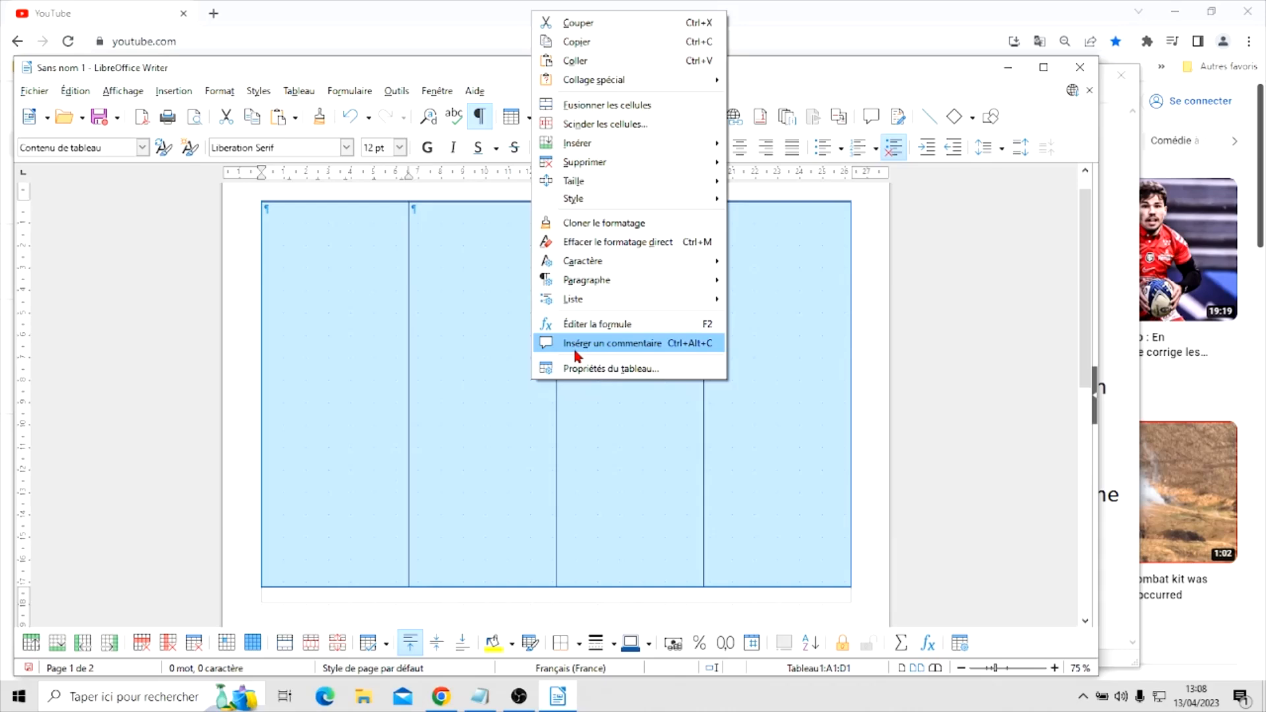
pyautogui.moveTo(583, 200)
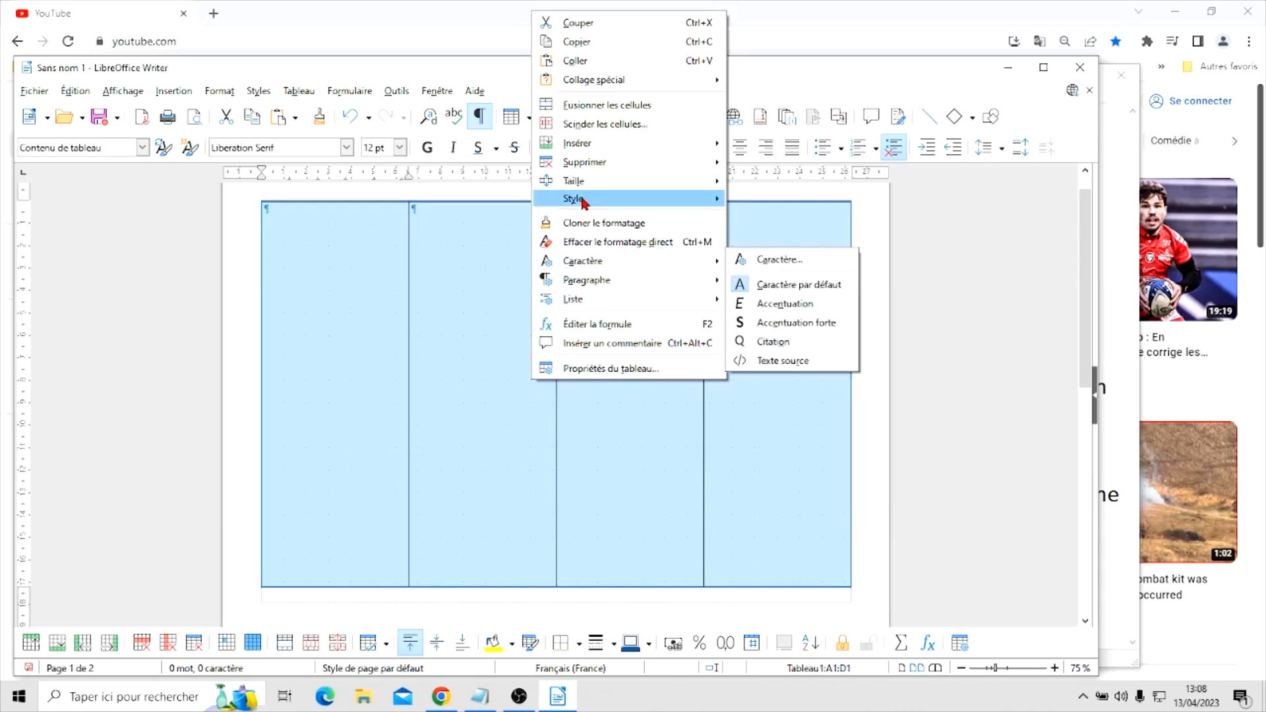
pyautogui.click(781, 182)
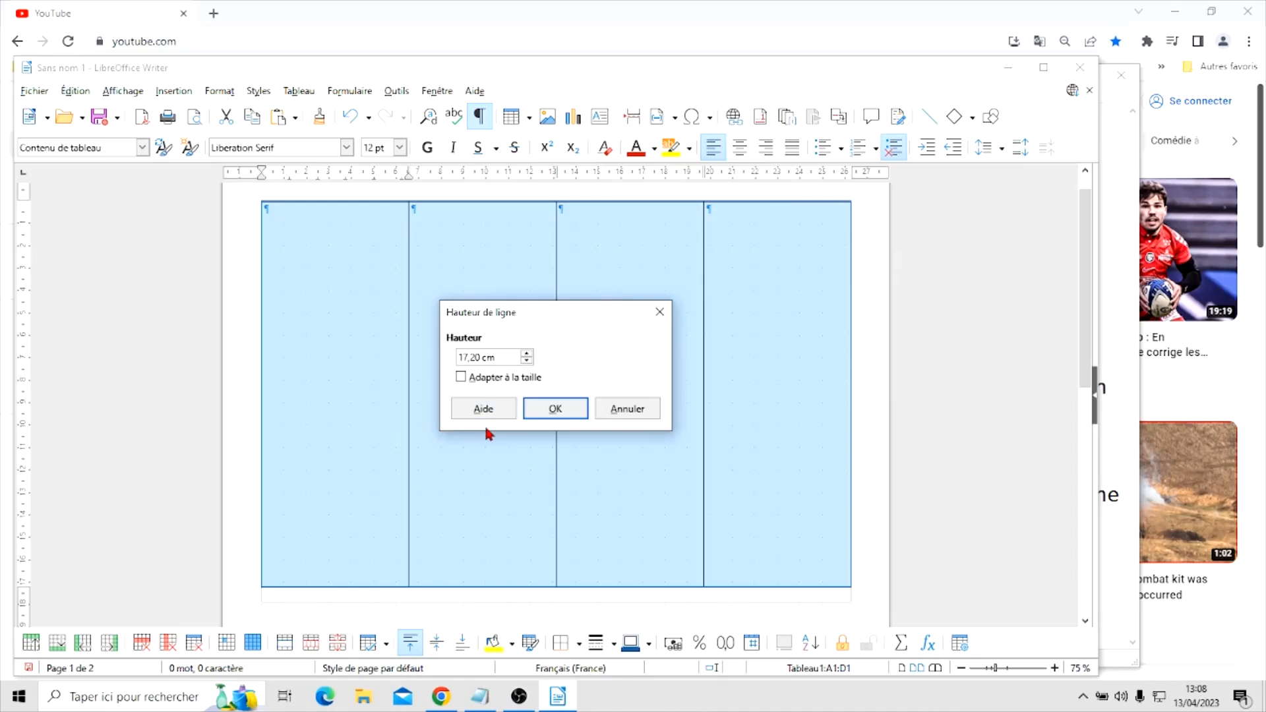
pyautogui.press('BackSpace')
pyautogui.press('BackSpace')
pyautogui.press('BackSpace')
pyautogui.click(533, 407)
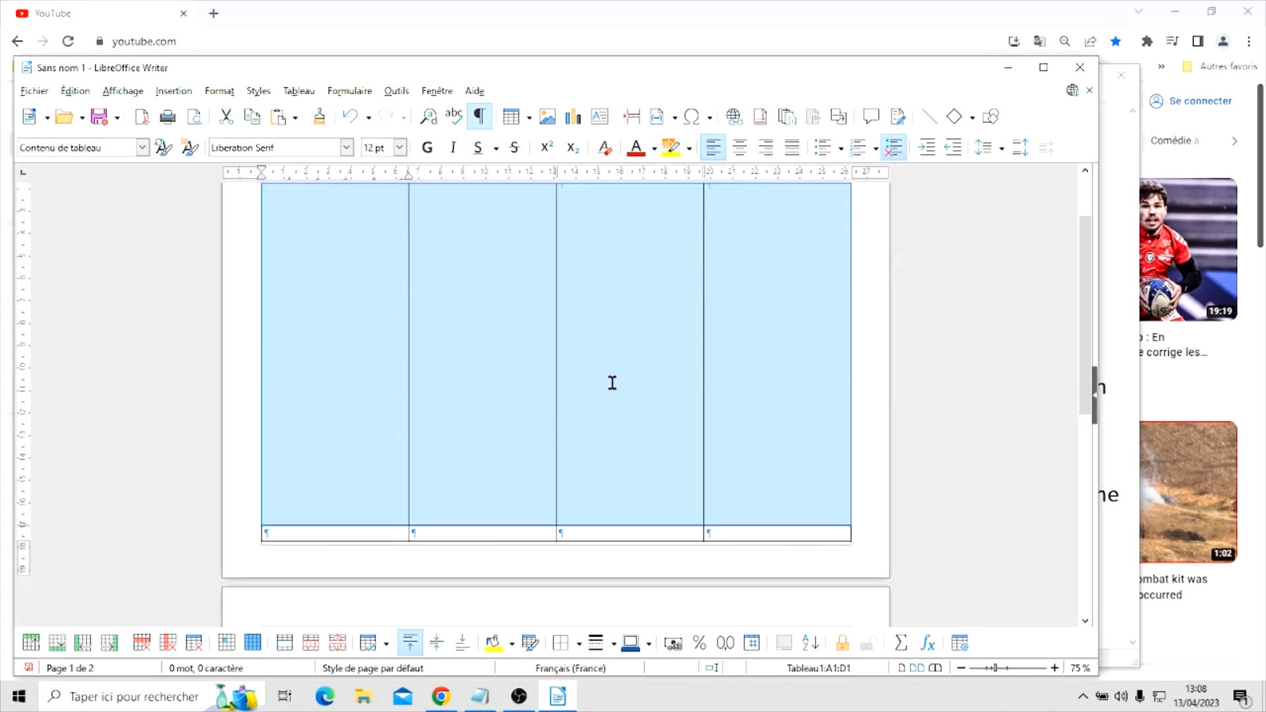
# Turn off fit to size for the second table row and give it a small fixed height
pyautogui.click(384, 530)
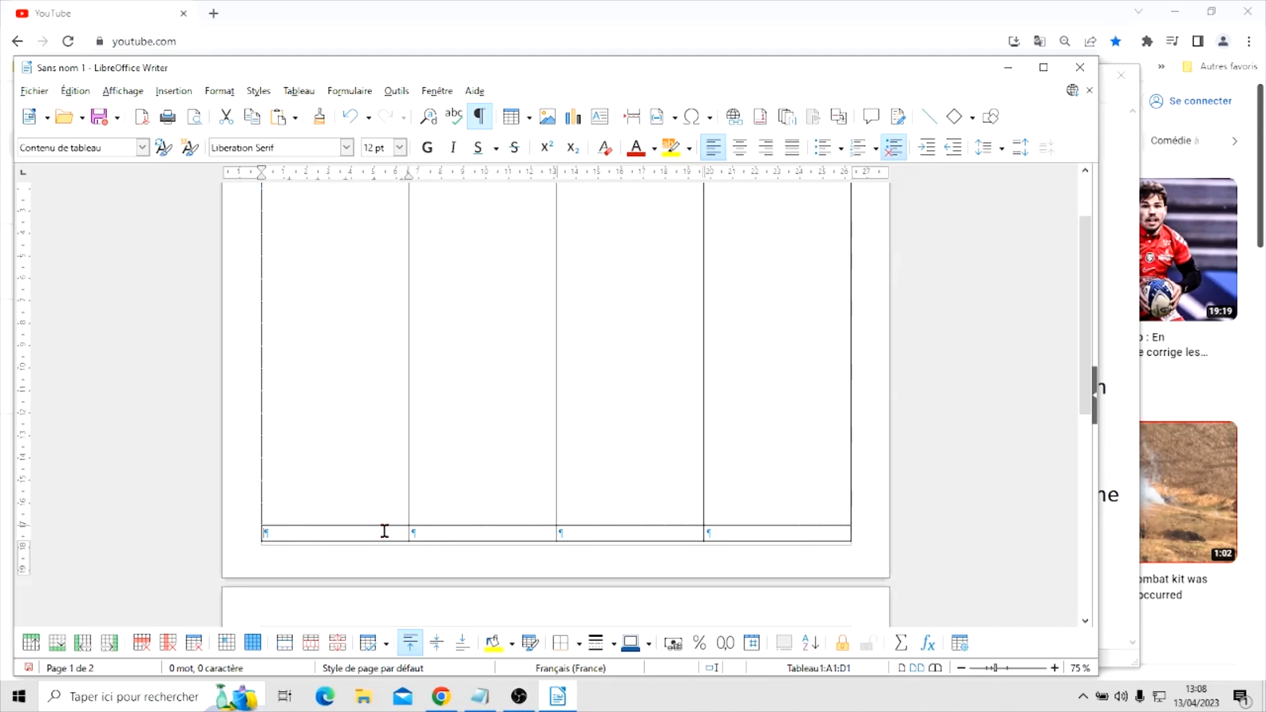
pyautogui.rightClick(385, 531)
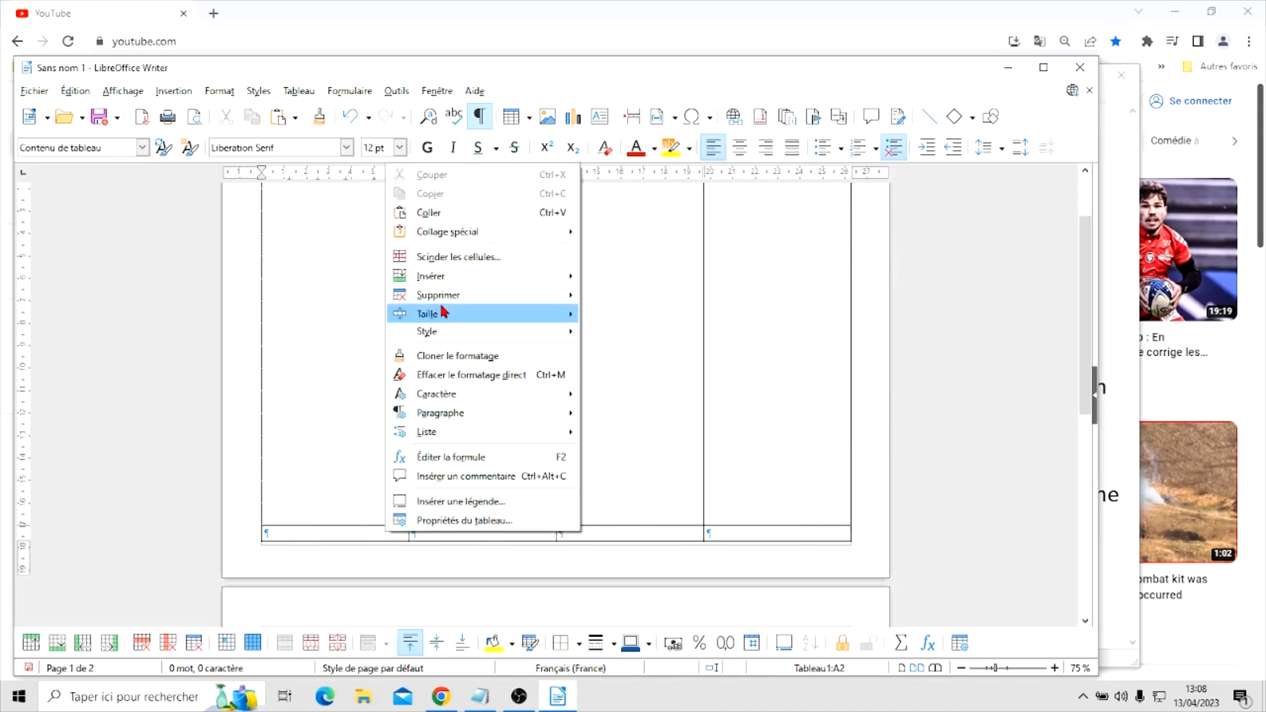
pyautogui.moveTo(465, 316)
pyautogui.click(627, 313)
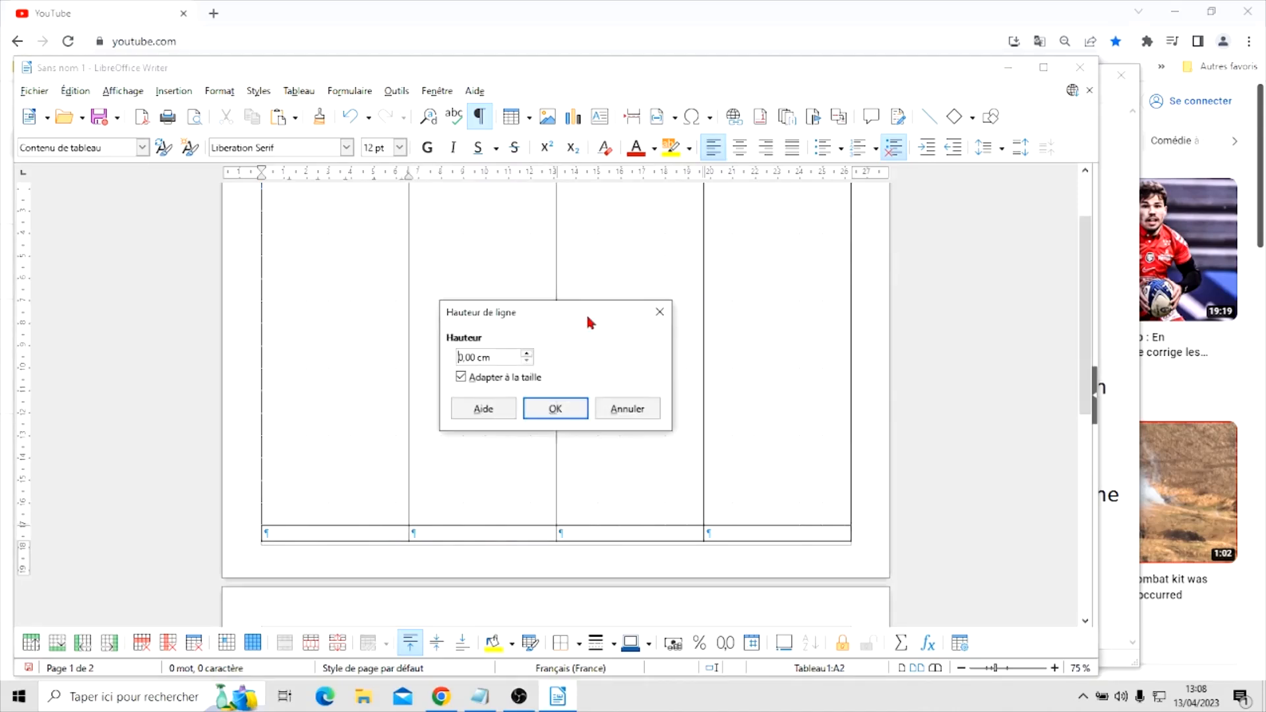
pyautogui.click(461, 377)
pyautogui.click(470, 356)
pyautogui.click(568, 412)
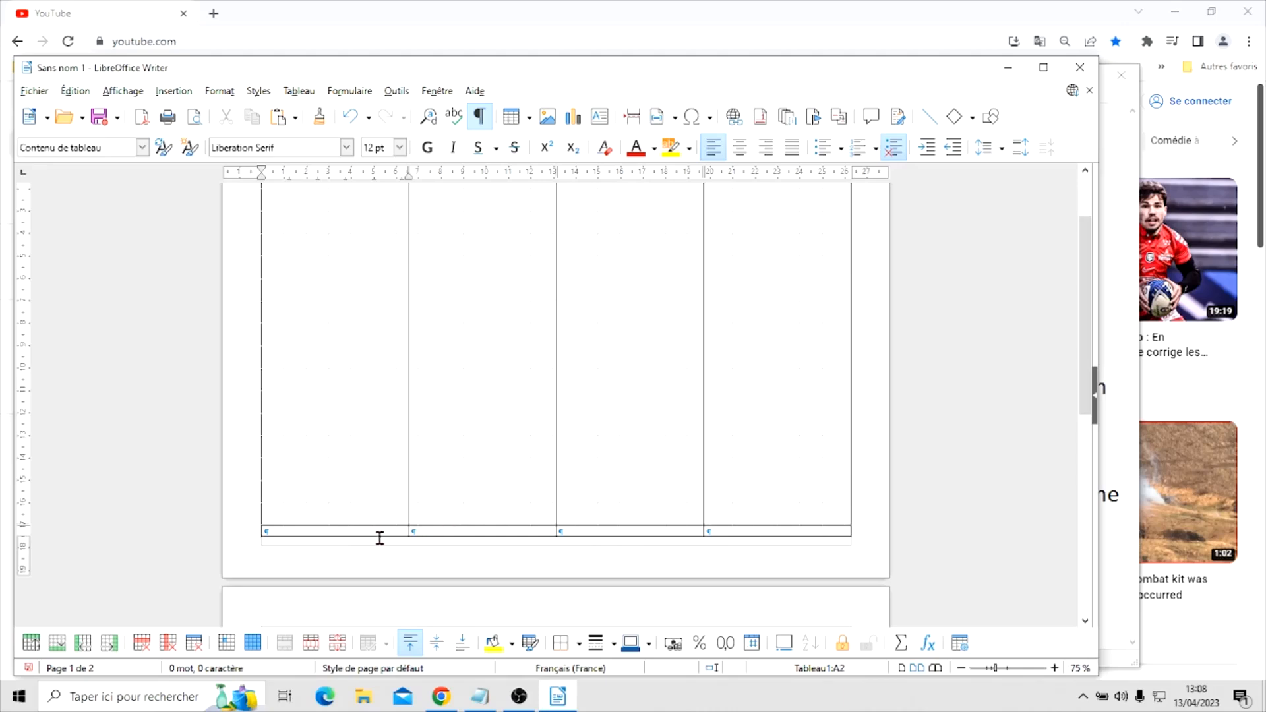
# Set the font size of the empty paragraph after the table to 6 pt
pyautogui.scroll(-3, 656, 455)
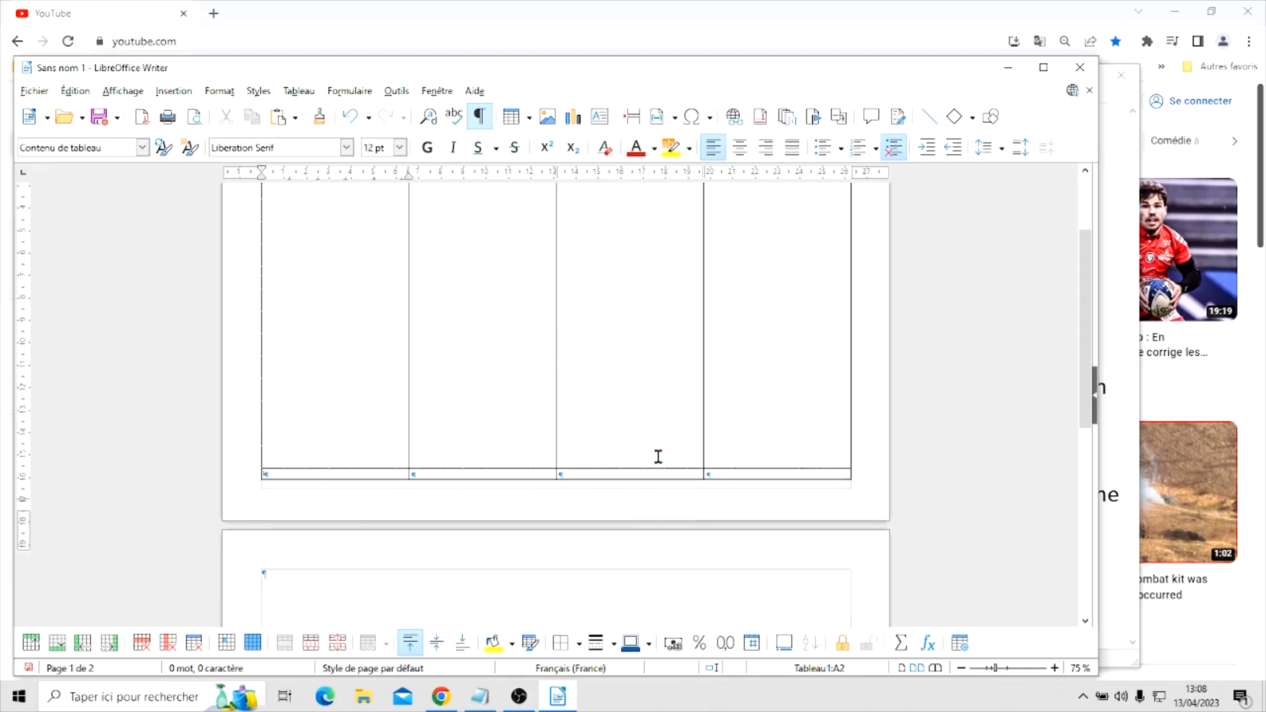
pyautogui.click(395, 542)
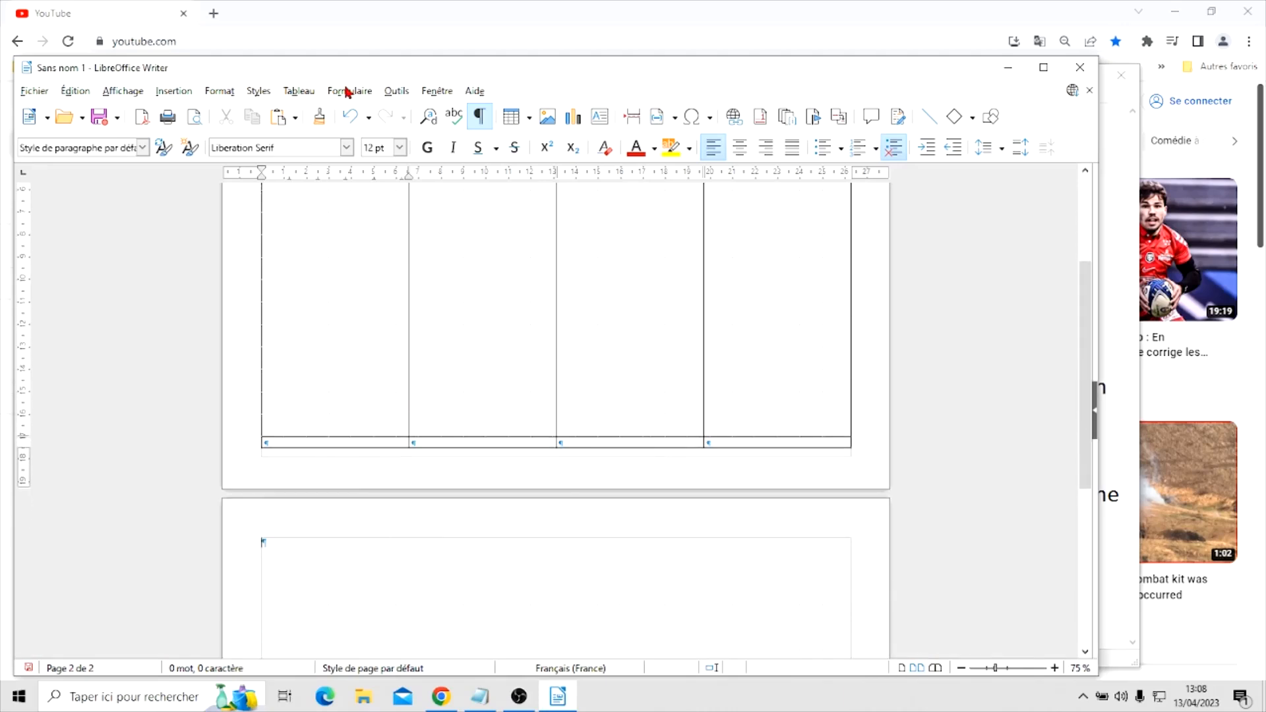
pyautogui.click(400, 149)
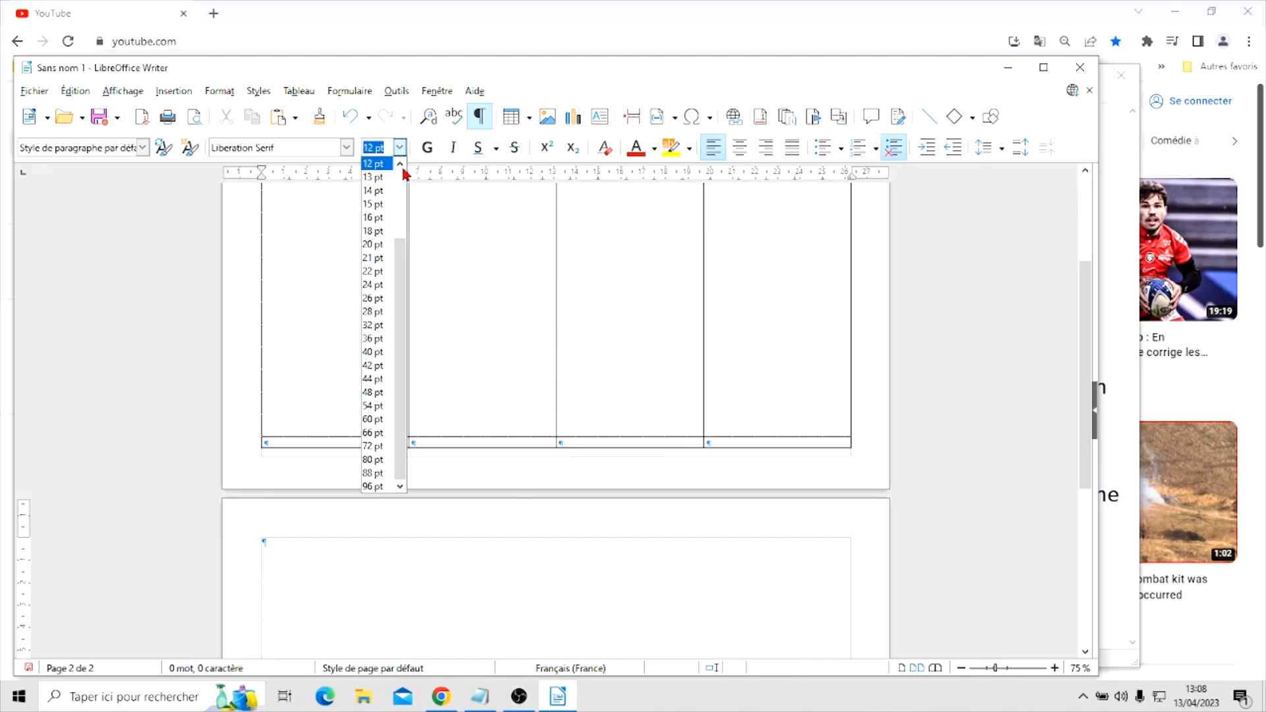
pyautogui.click(400, 164)
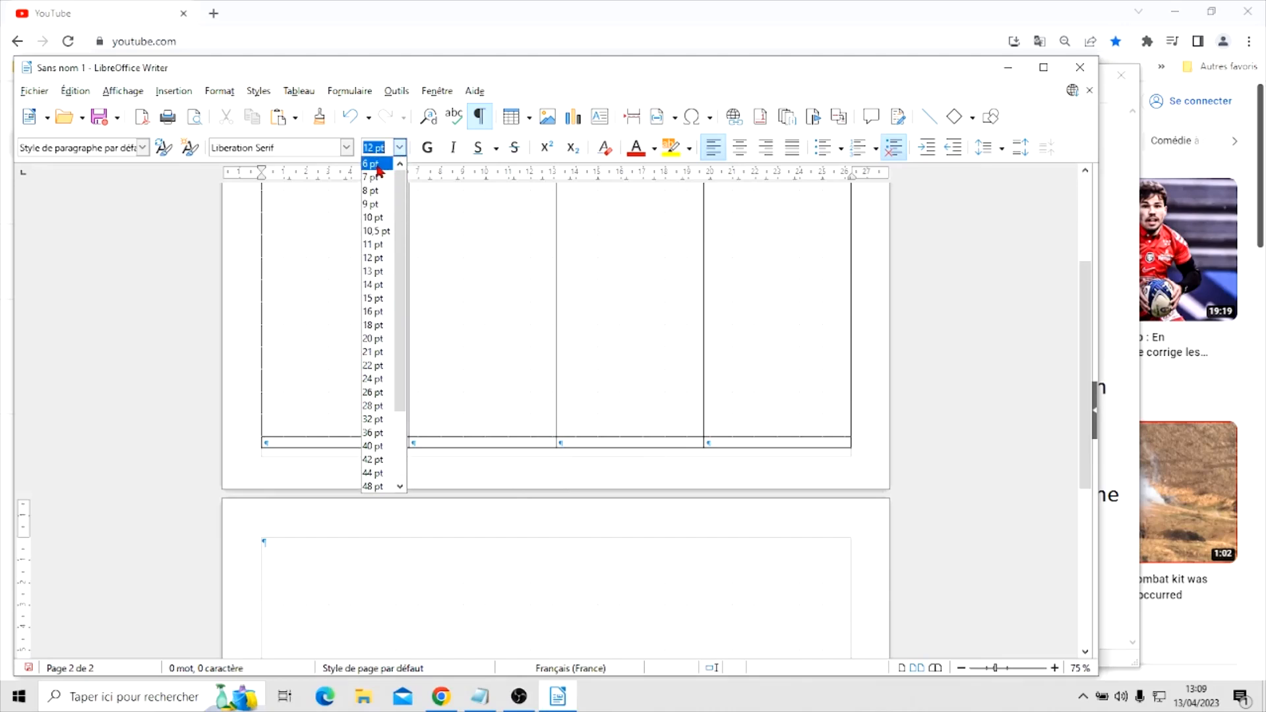
pyautogui.click(371, 164)
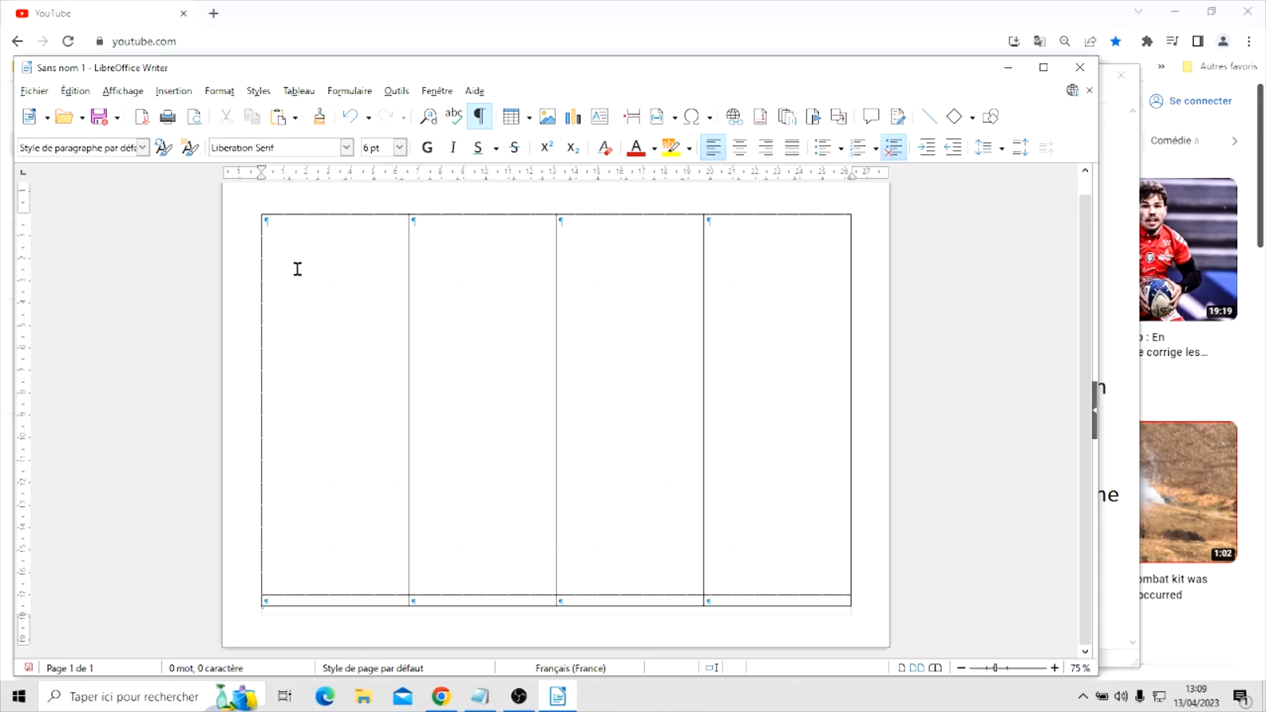
# Set the table's column widths to 11.45, 1.70, 1.70 and 11.45 cm and check the layout in print preview
pyautogui.rightClick(324, 344)
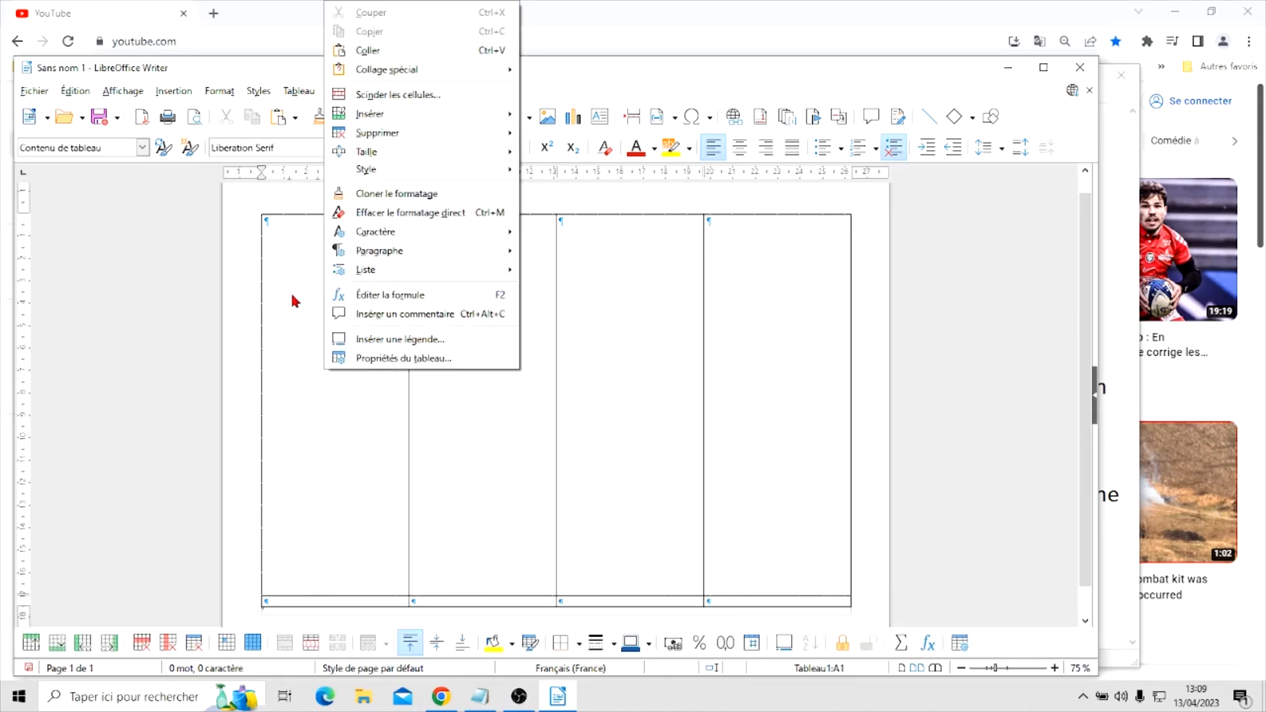
pyautogui.click(396, 359)
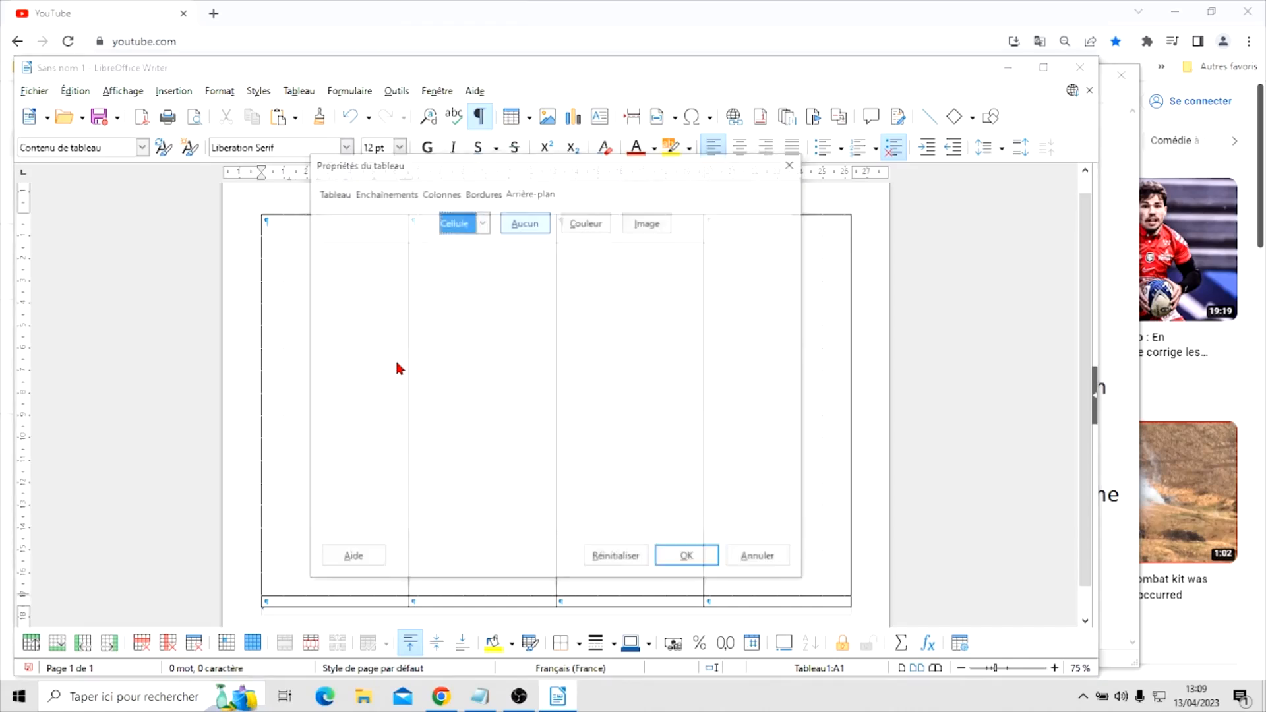
pyautogui.click(439, 194)
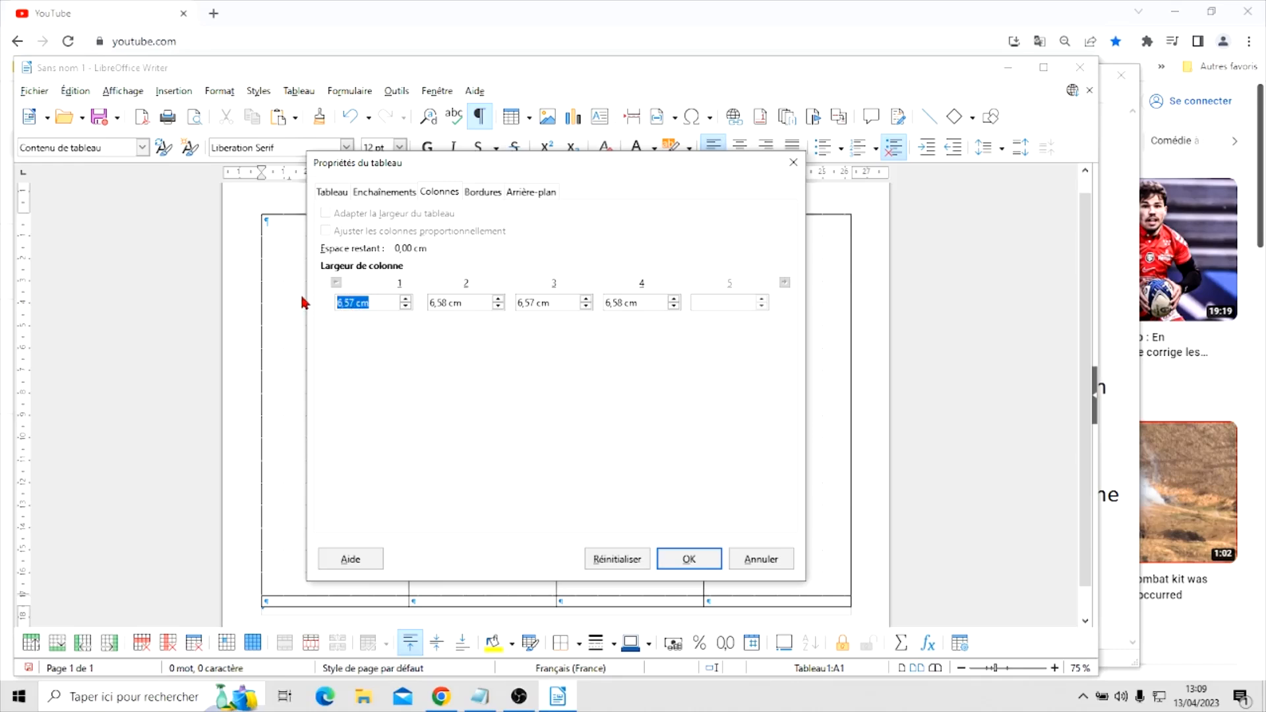
pyautogui.write('11')
pyautogui.doubleClick(439, 303)
pyautogui.doubleClick(531, 303)
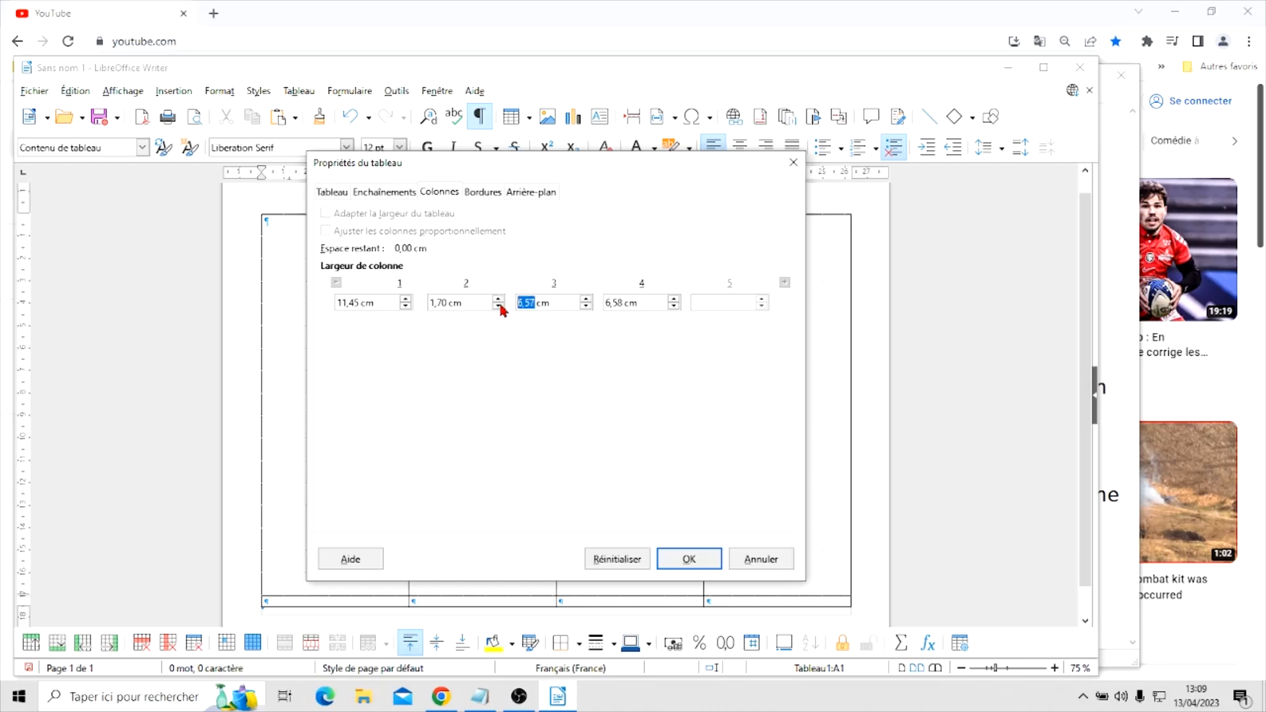
pyautogui.write('11')
pyautogui.press('Tab')
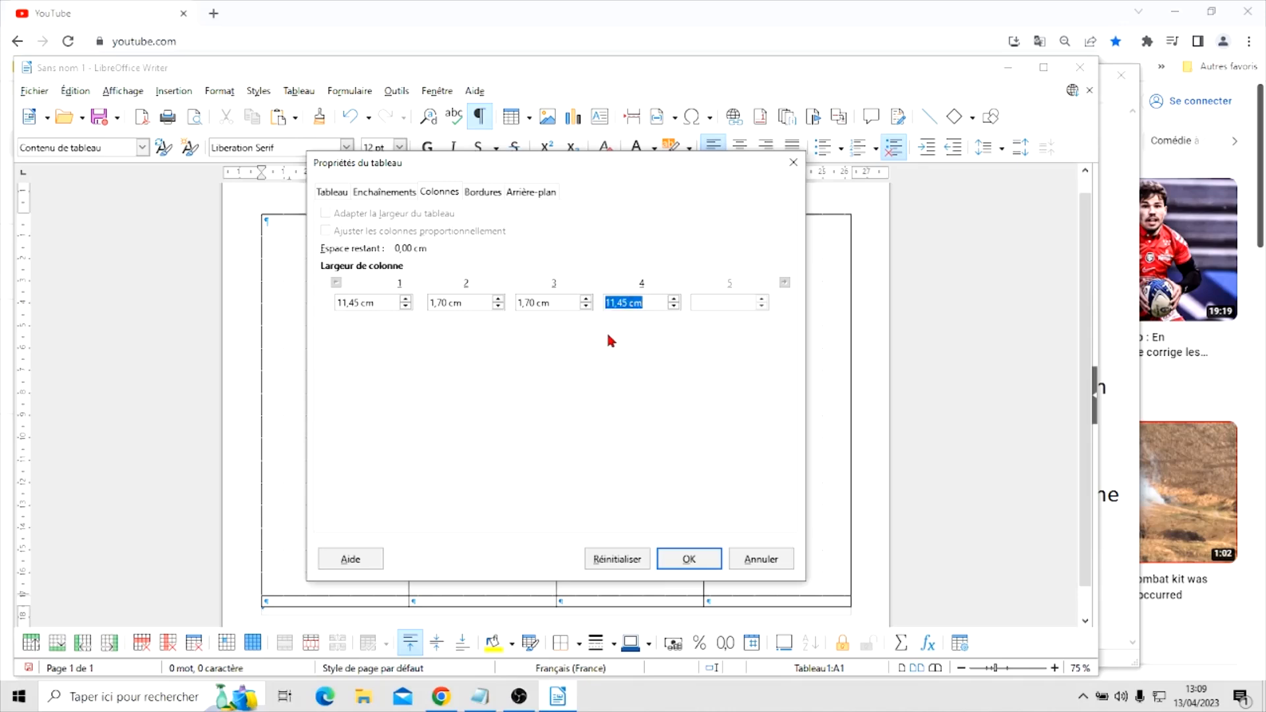
pyautogui.click(689, 559)
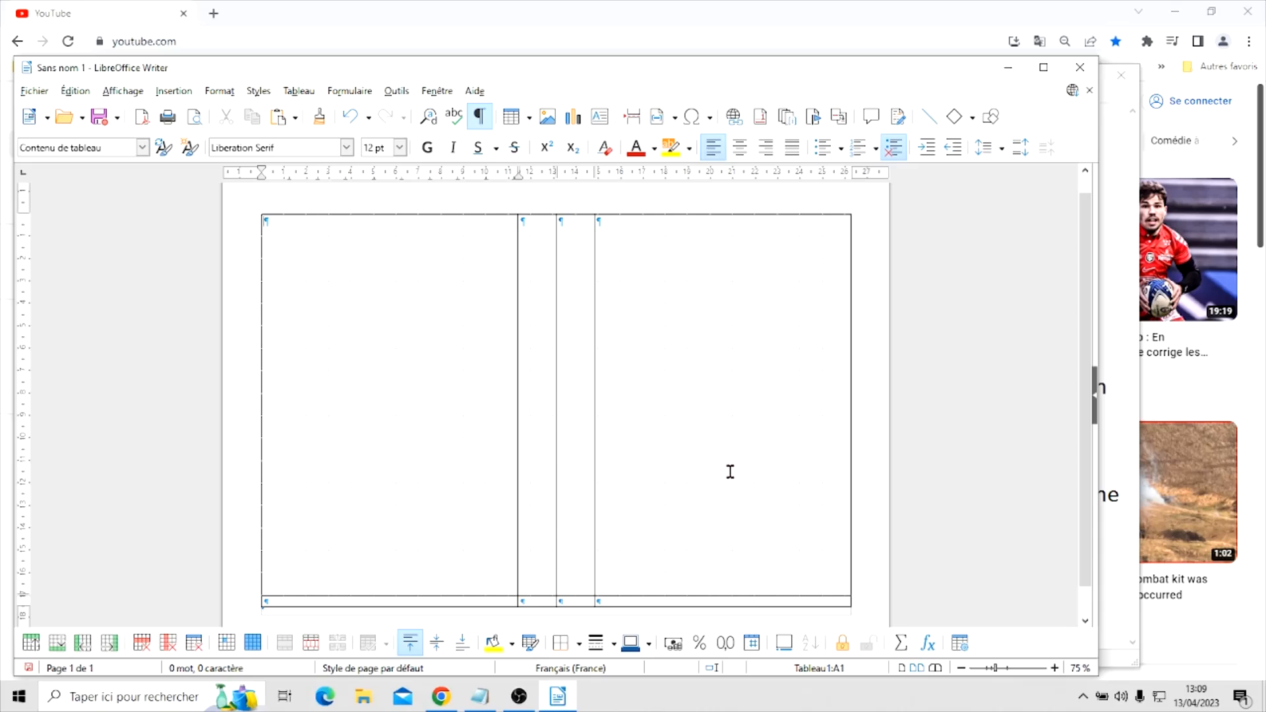
pyautogui.click(194, 117)
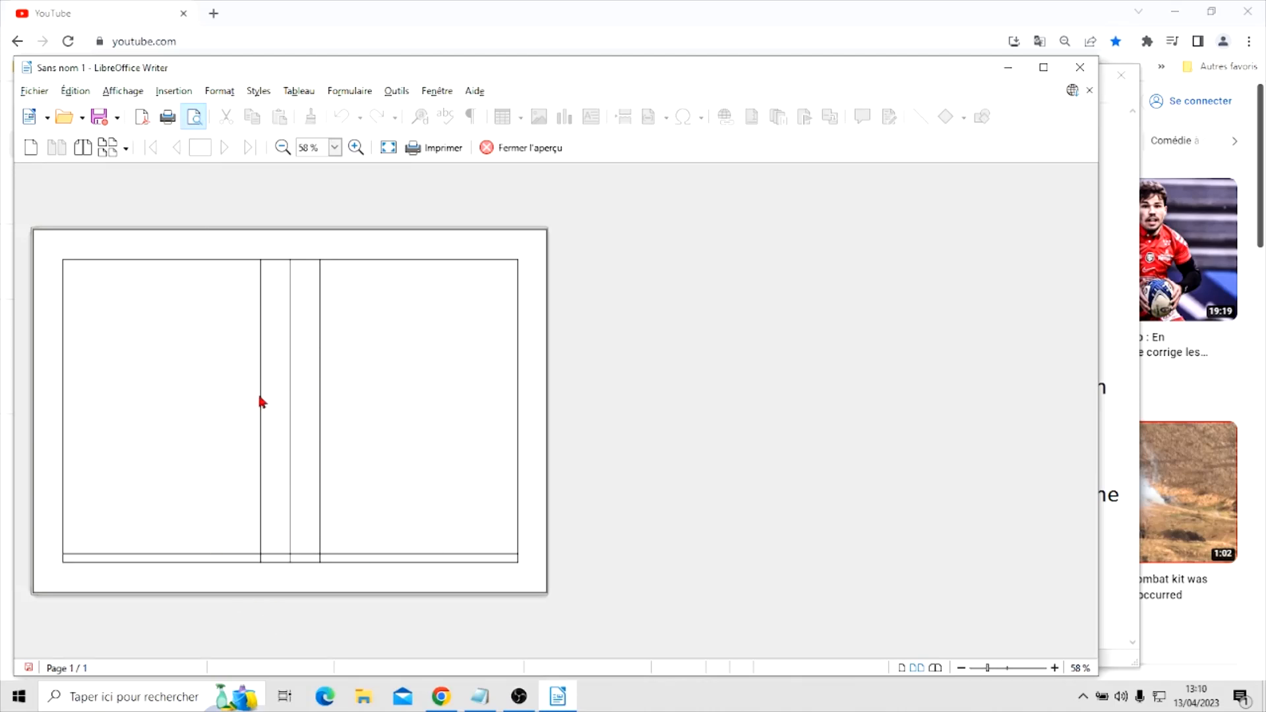
pyautogui.click(524, 152)
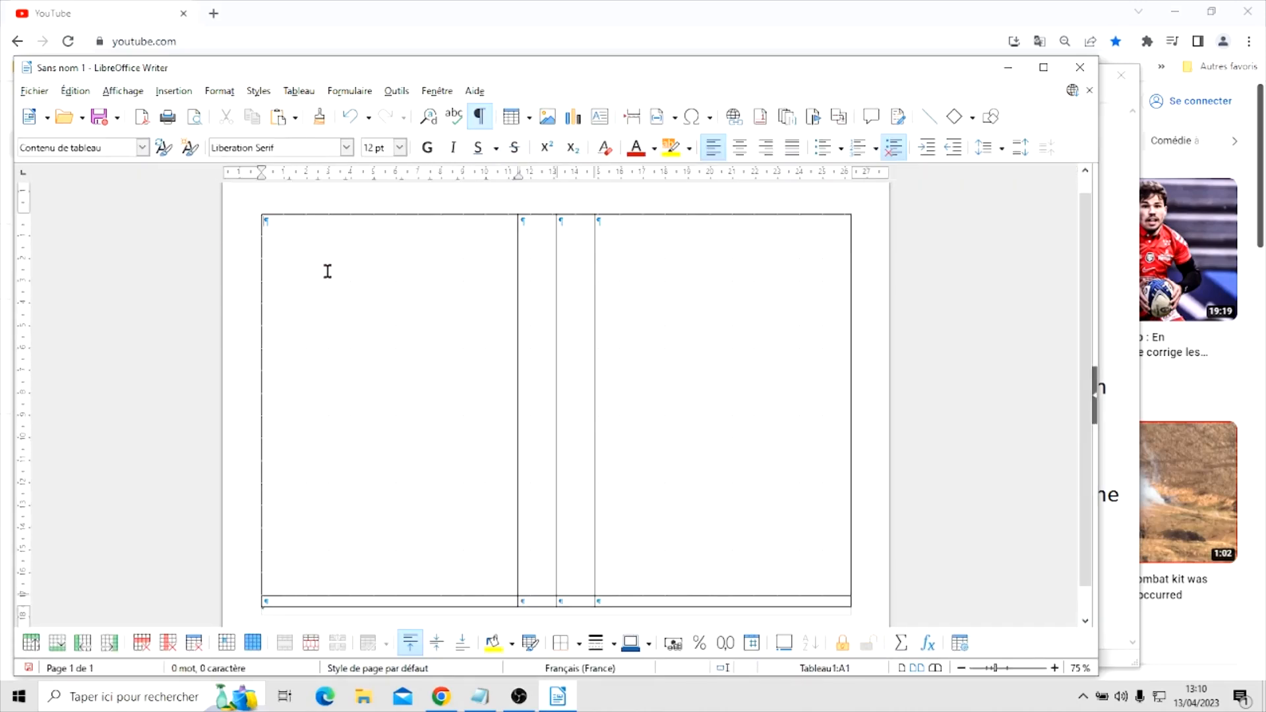
# Remove all borders from the table and check the page in print preview
pyautogui.rightClick(328, 262)
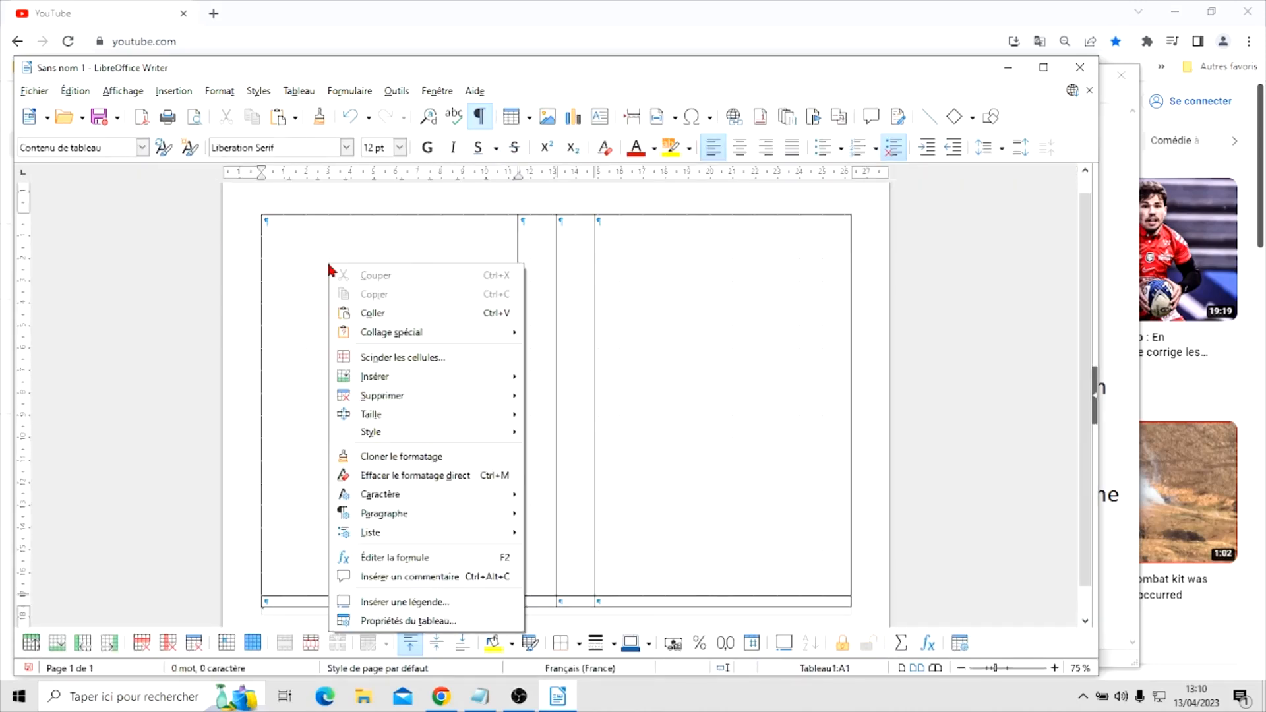
pyautogui.click(396, 621)
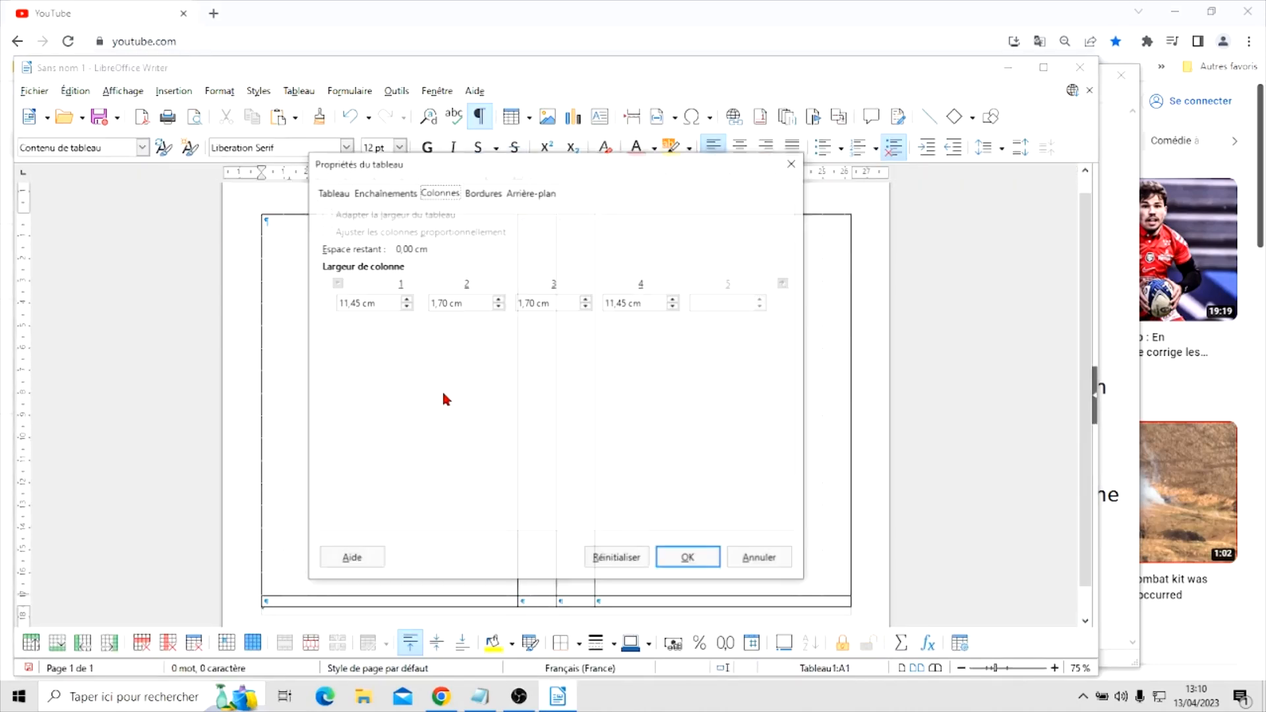
pyautogui.click(485, 194)
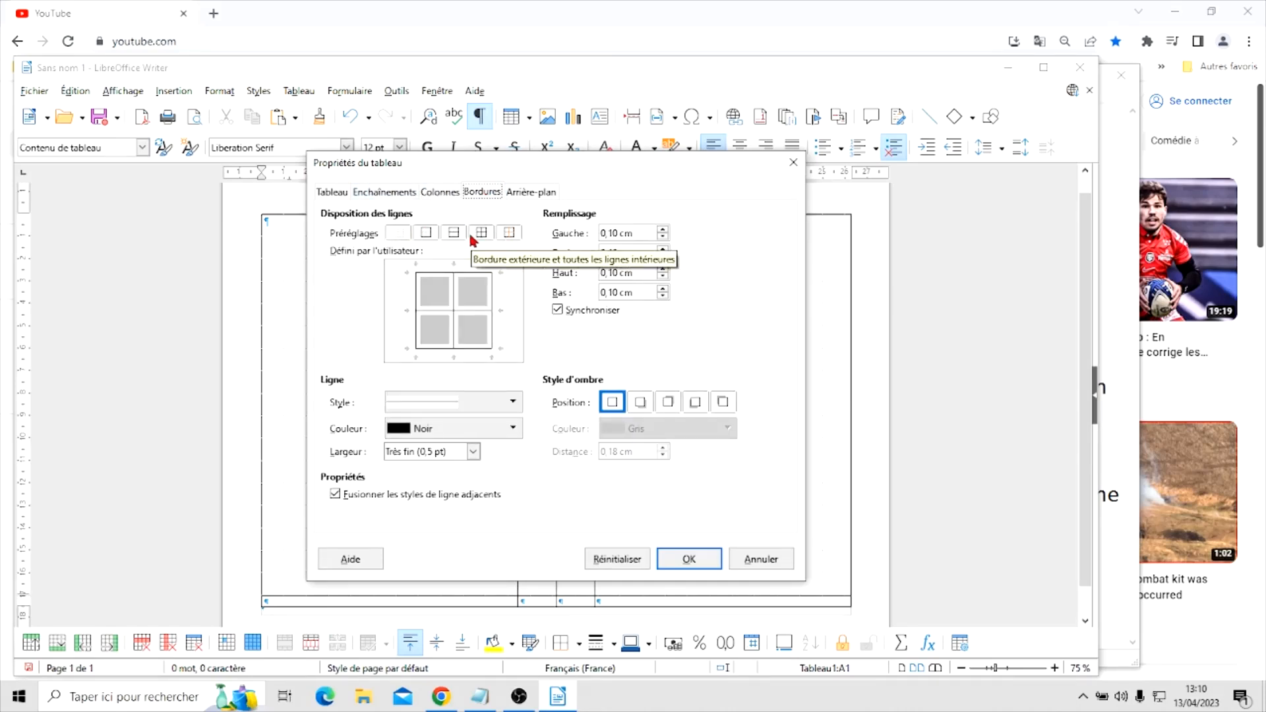
pyautogui.click(400, 239)
pyautogui.click(700, 558)
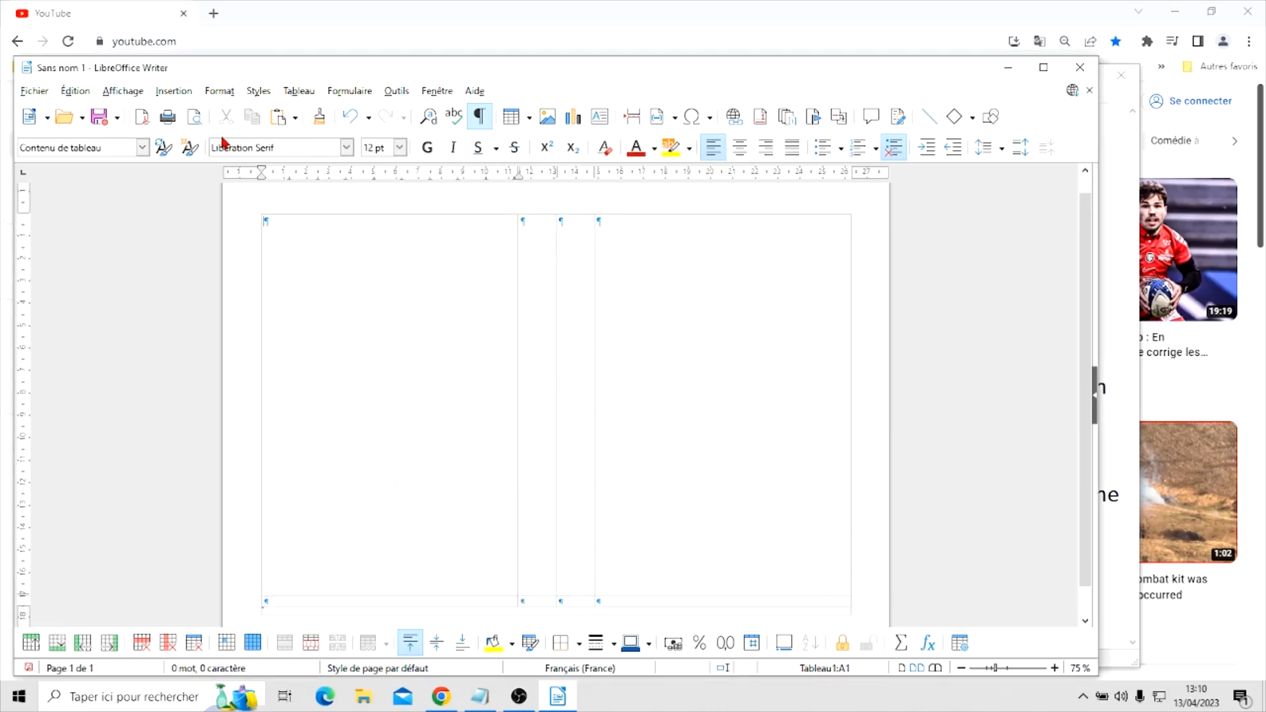
pyautogui.click(194, 117)
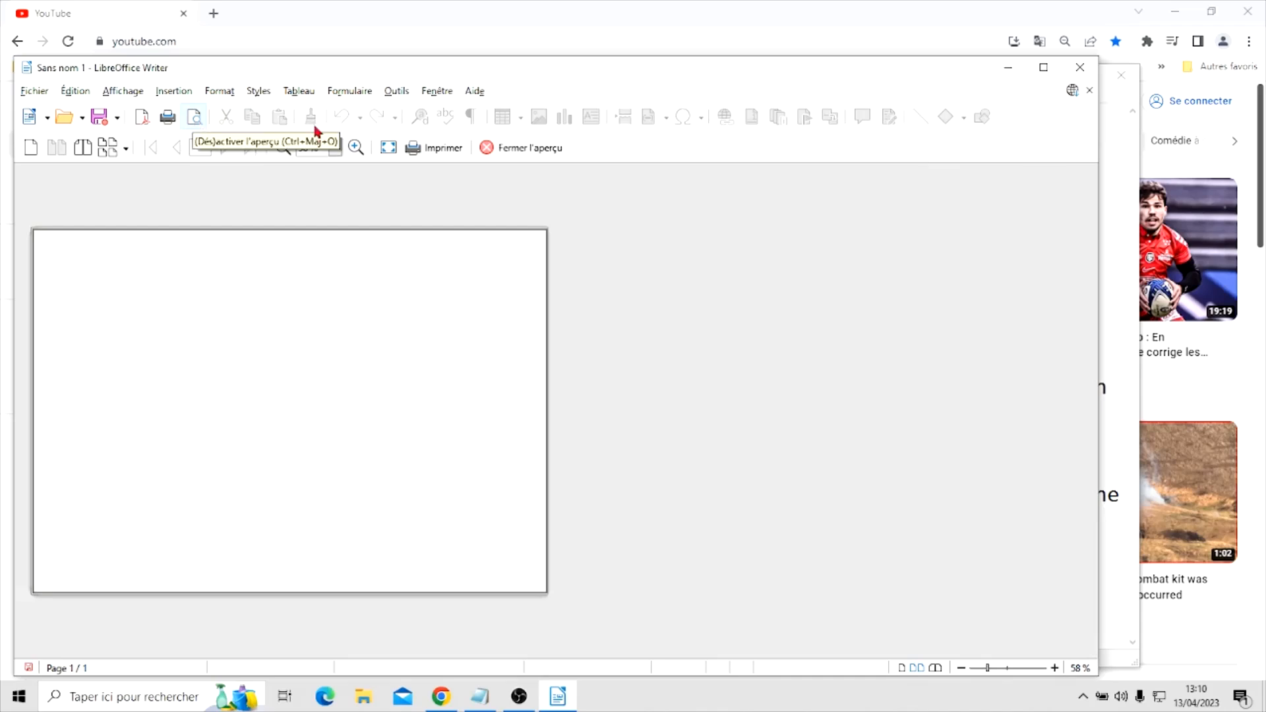
pyautogui.click(521, 149)
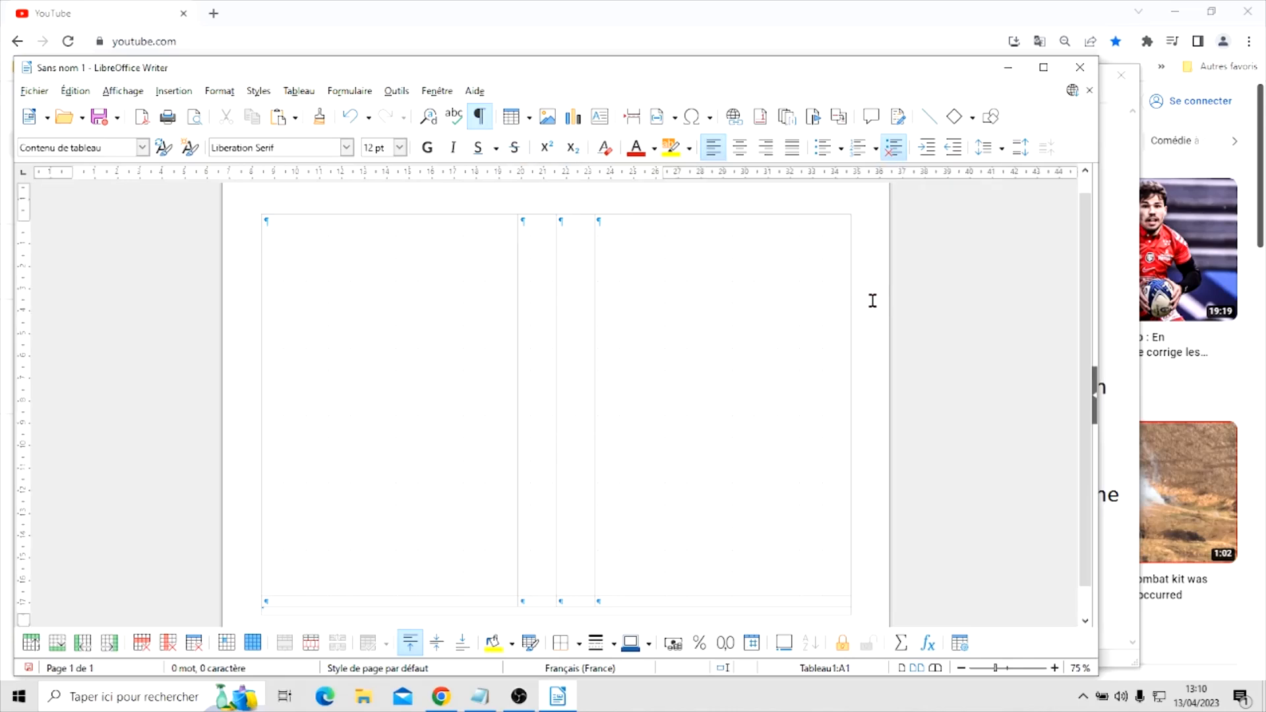
# Copy the whole borderless table and paste it into the empty paragraph below it
pyautogui.scroll(1, 927, 336)
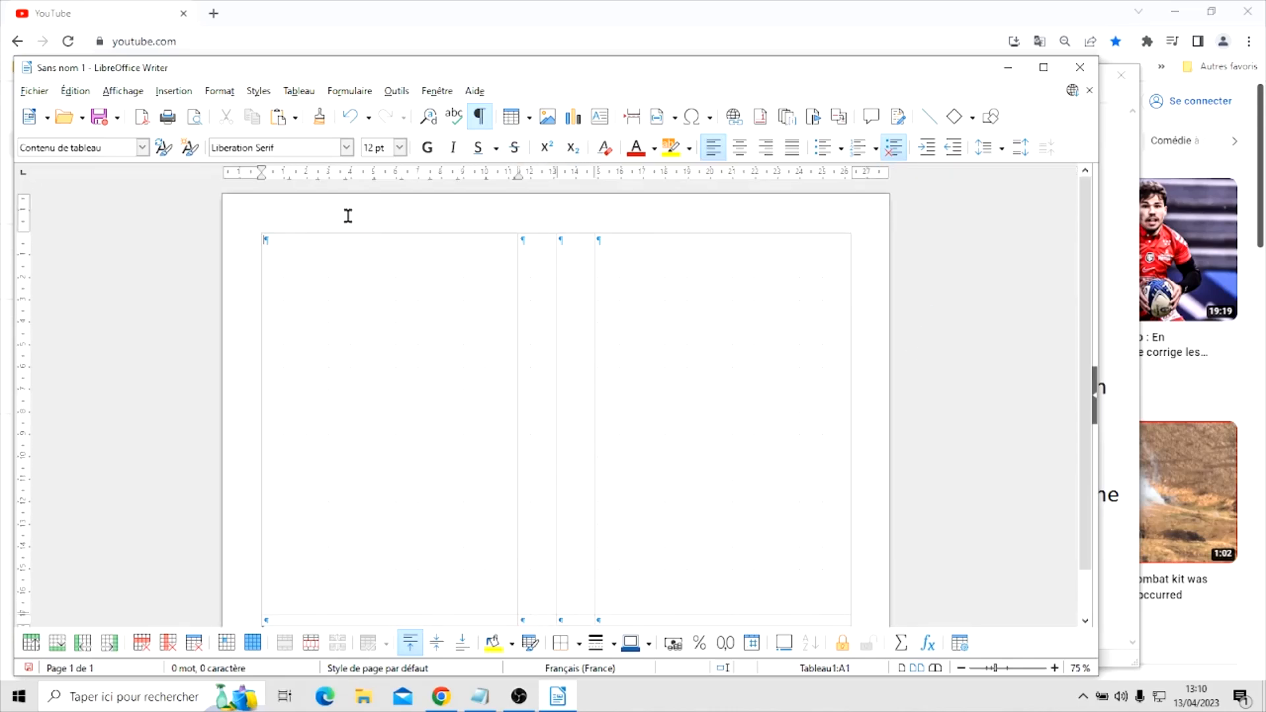
pyautogui.click(255, 227)
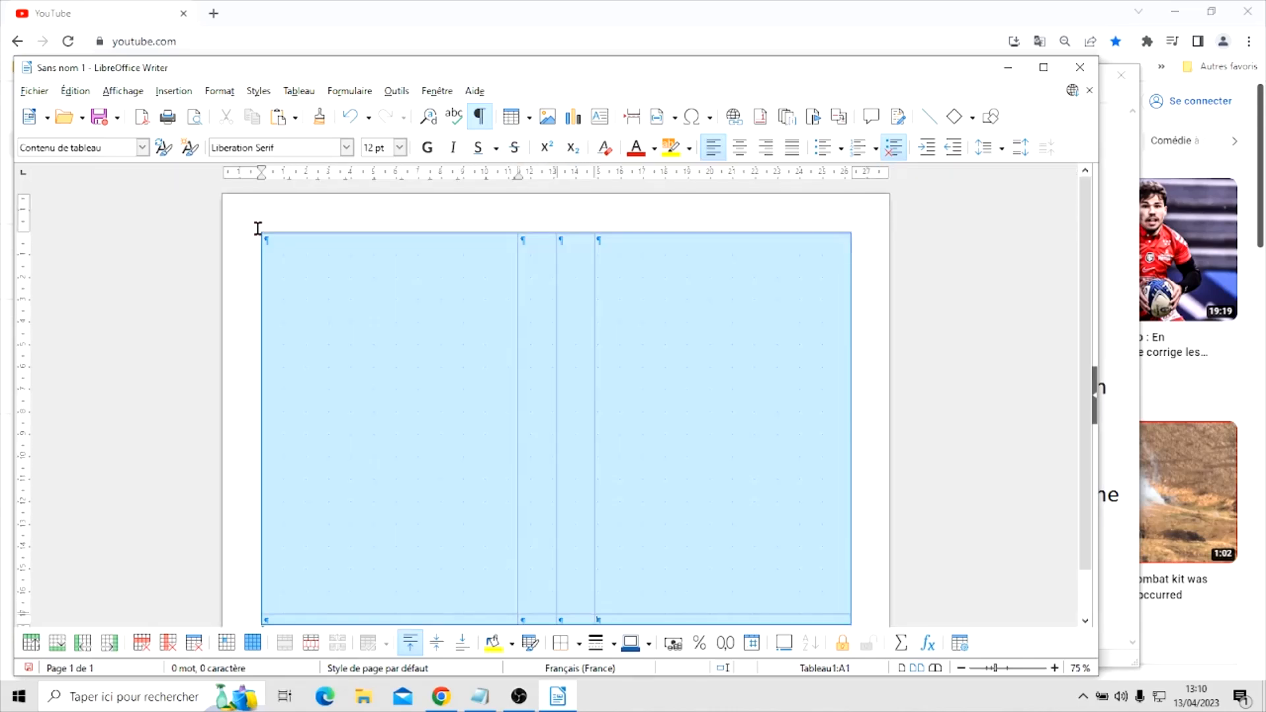
pyautogui.rightClick(334, 261)
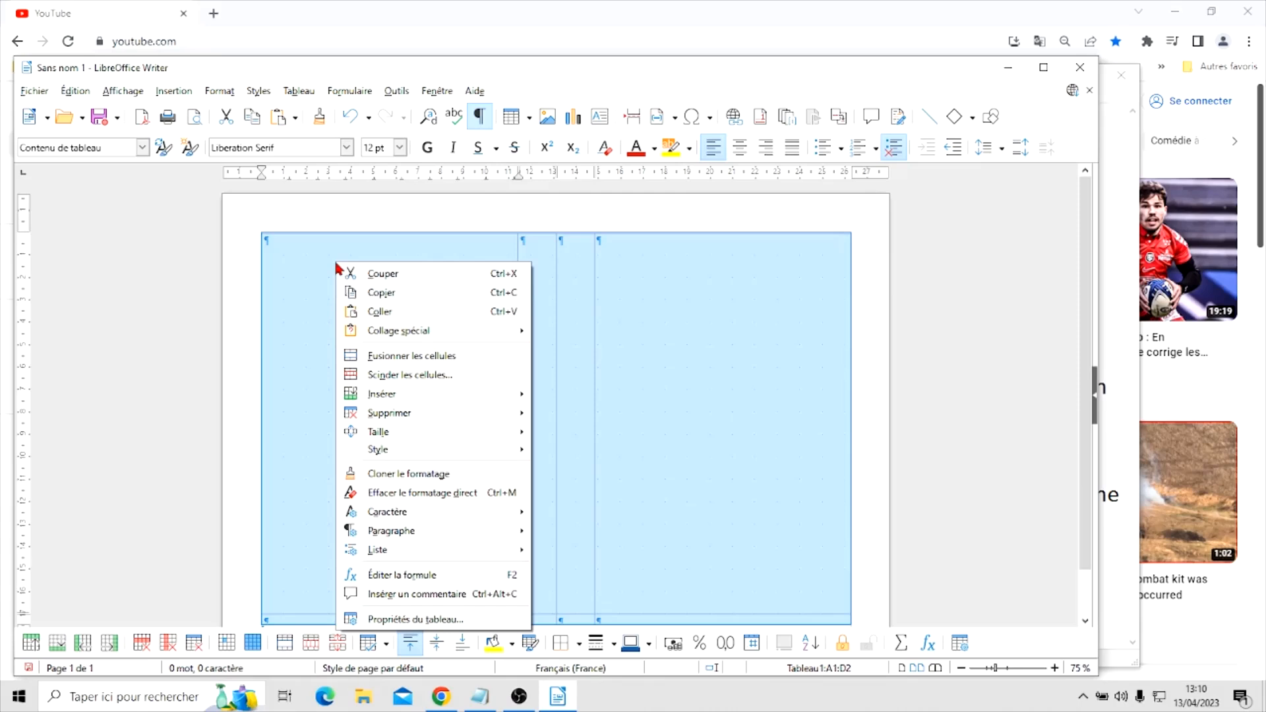
pyautogui.click(391, 297)
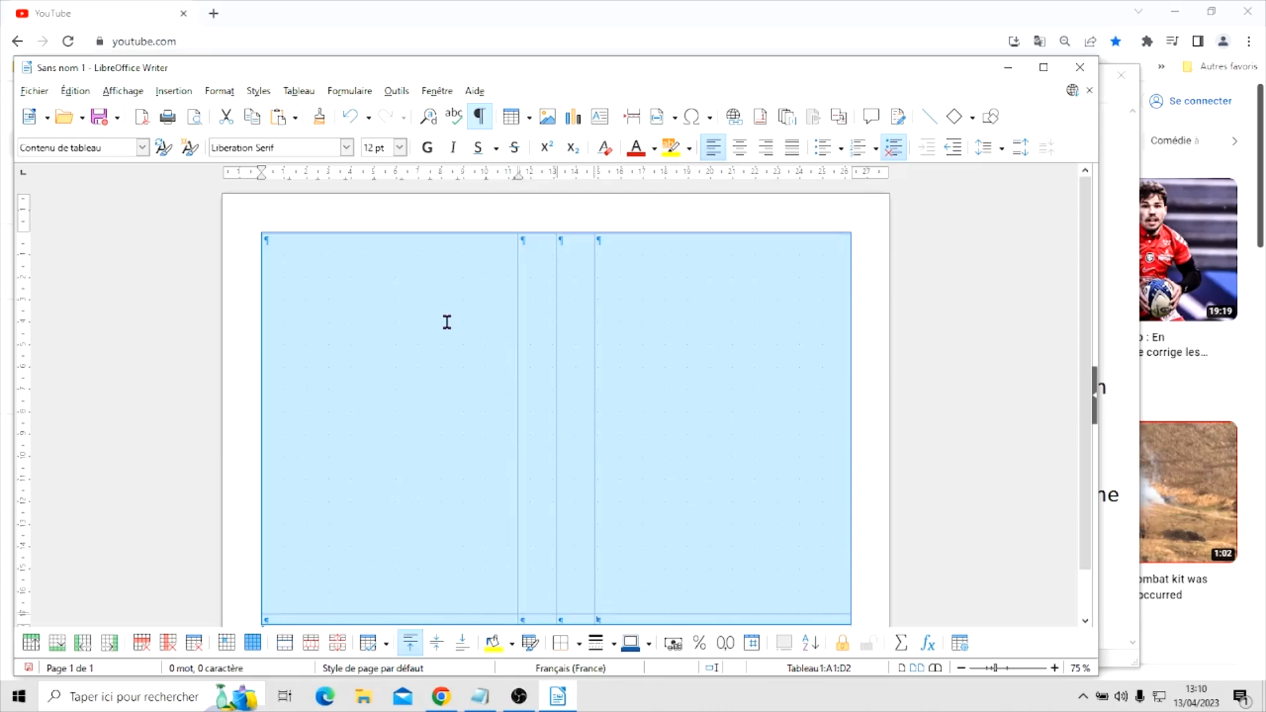
pyautogui.scroll(-2, 446, 322)
pyautogui.click(315, 583)
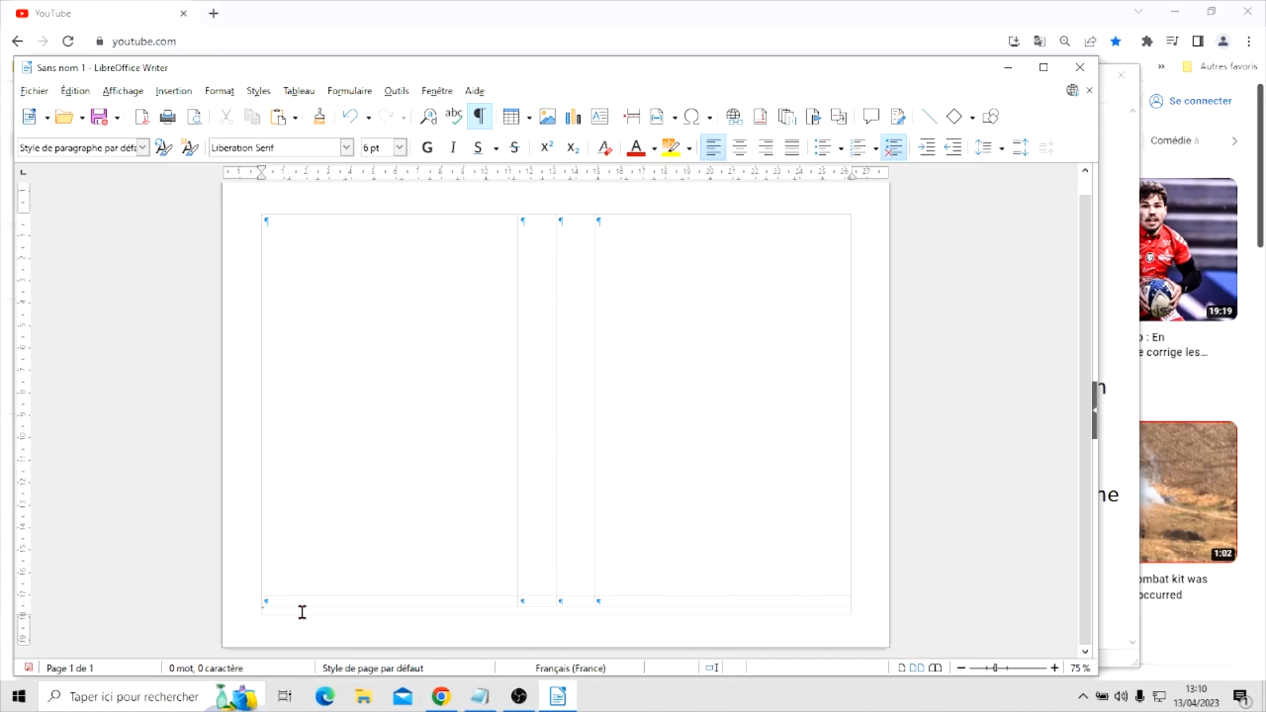
pyautogui.rightClick(302, 612)
pyautogui.click(359, 432)
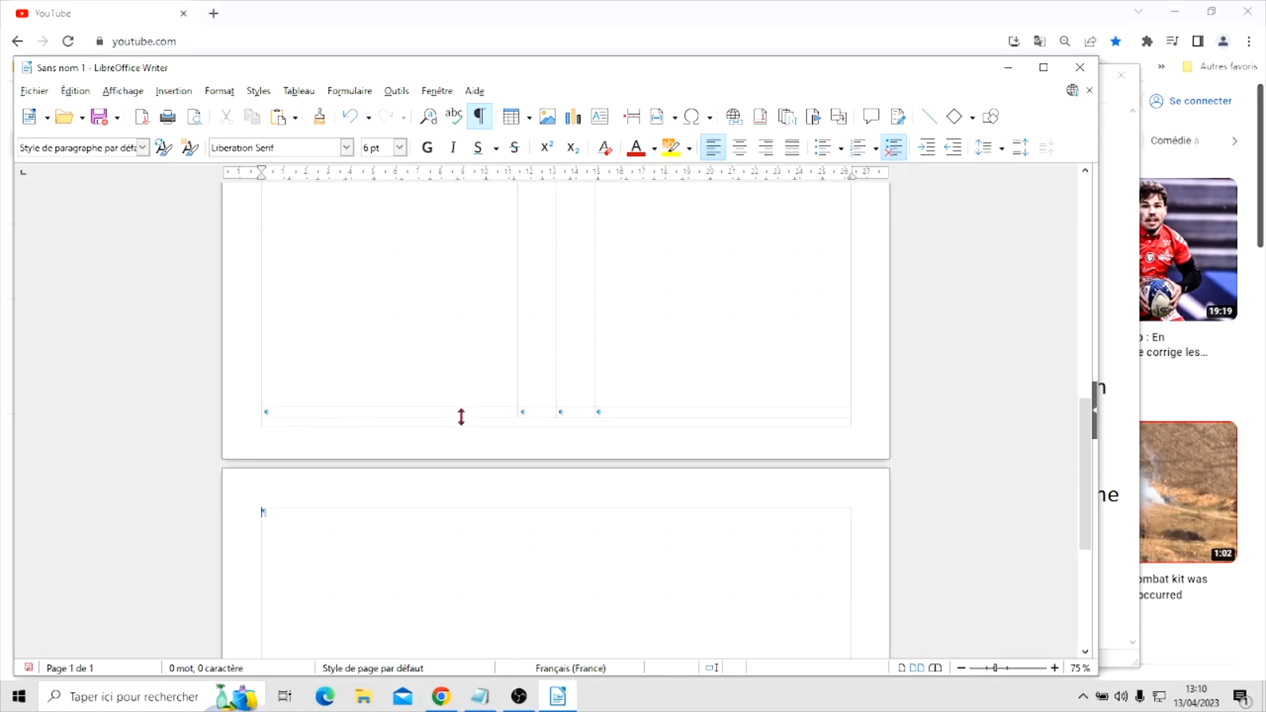
# Set the font size of the empty paragraph on the third page to 6 pt
pyautogui.scroll(-2, 501, 394)
pyautogui.scroll(-2, 501, 395)
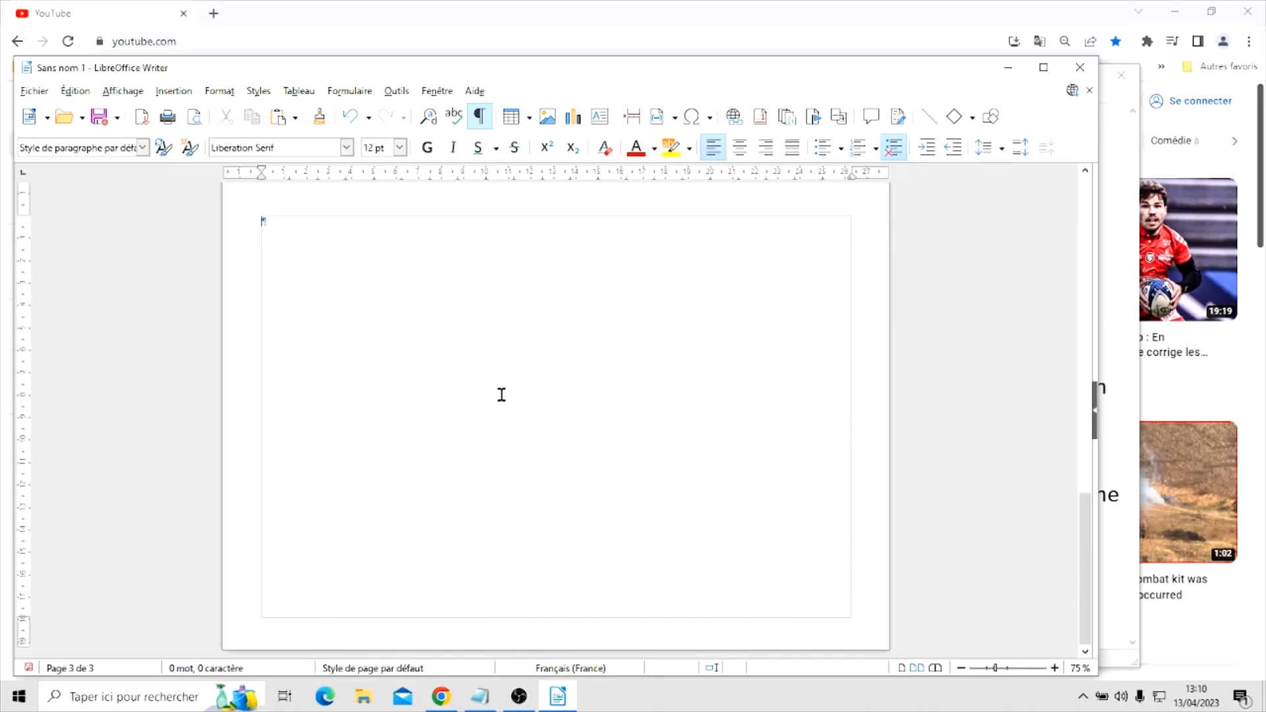
pyautogui.scroll(3, 501, 394)
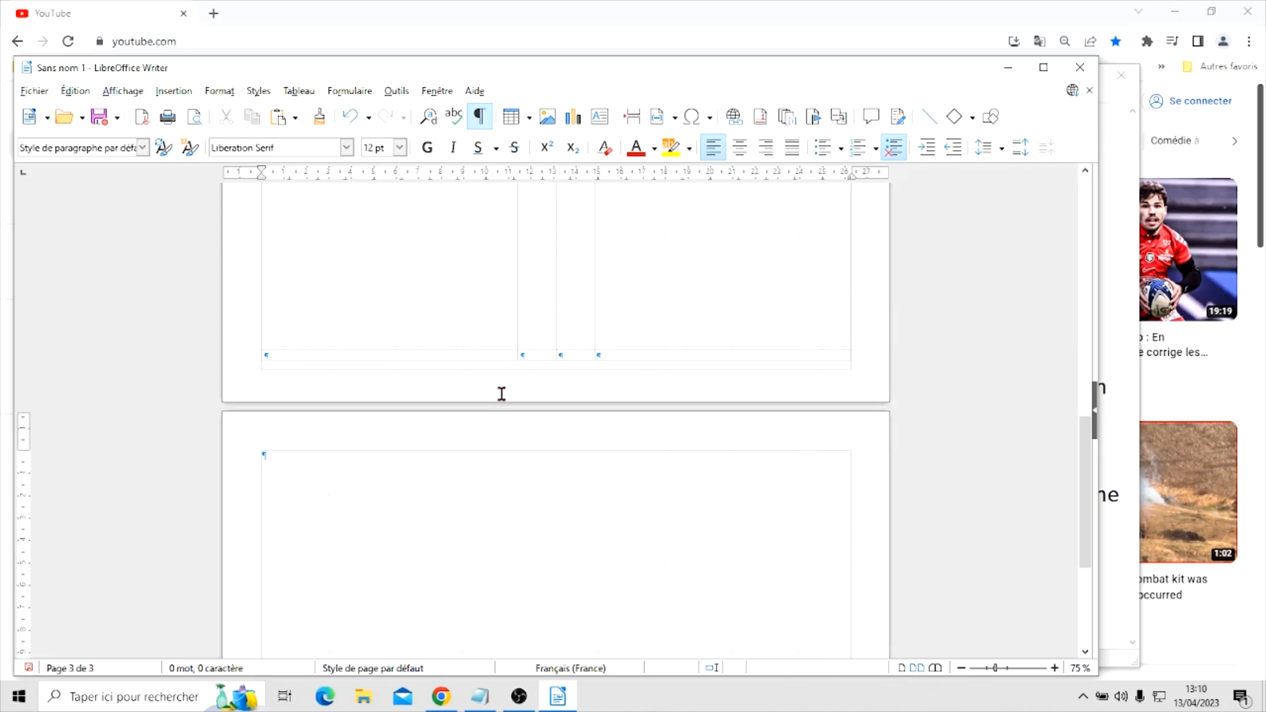
pyautogui.scroll(3, 501, 394)
pyautogui.scroll(-2, 501, 393)
pyautogui.scroll(3, 501, 393)
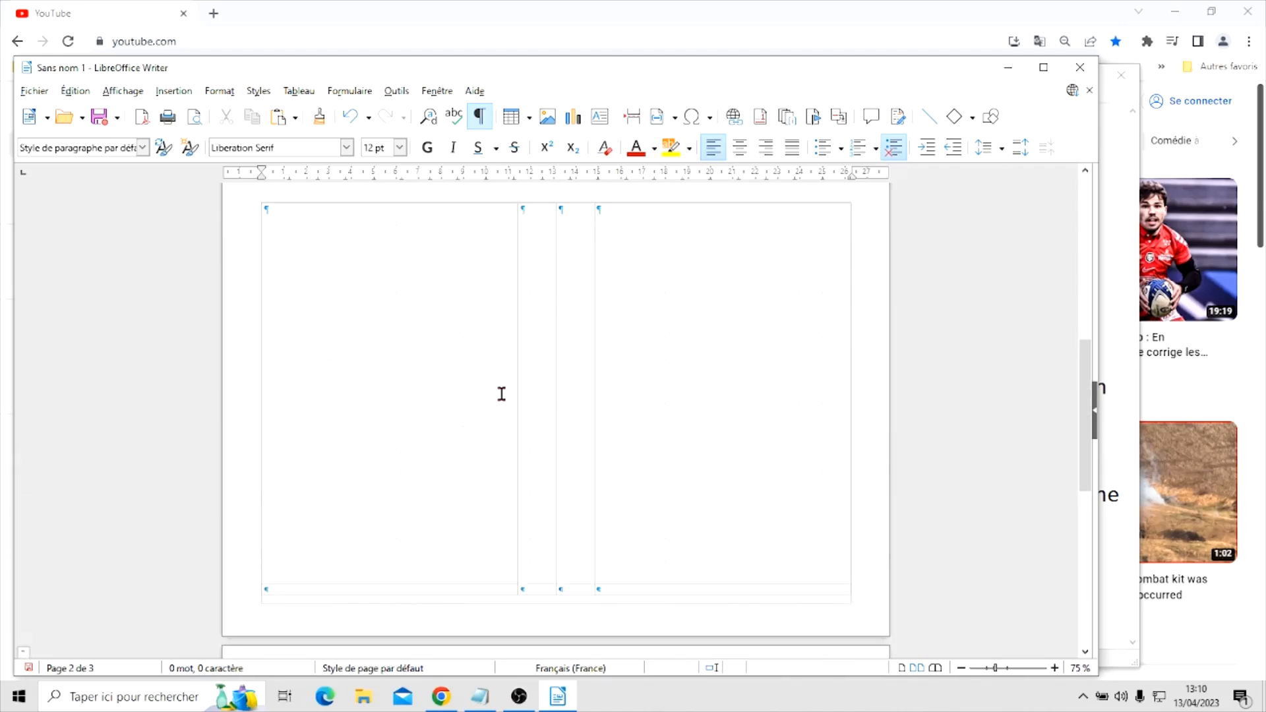
pyautogui.scroll(1, 501, 393)
pyautogui.scroll(-9, 501, 393)
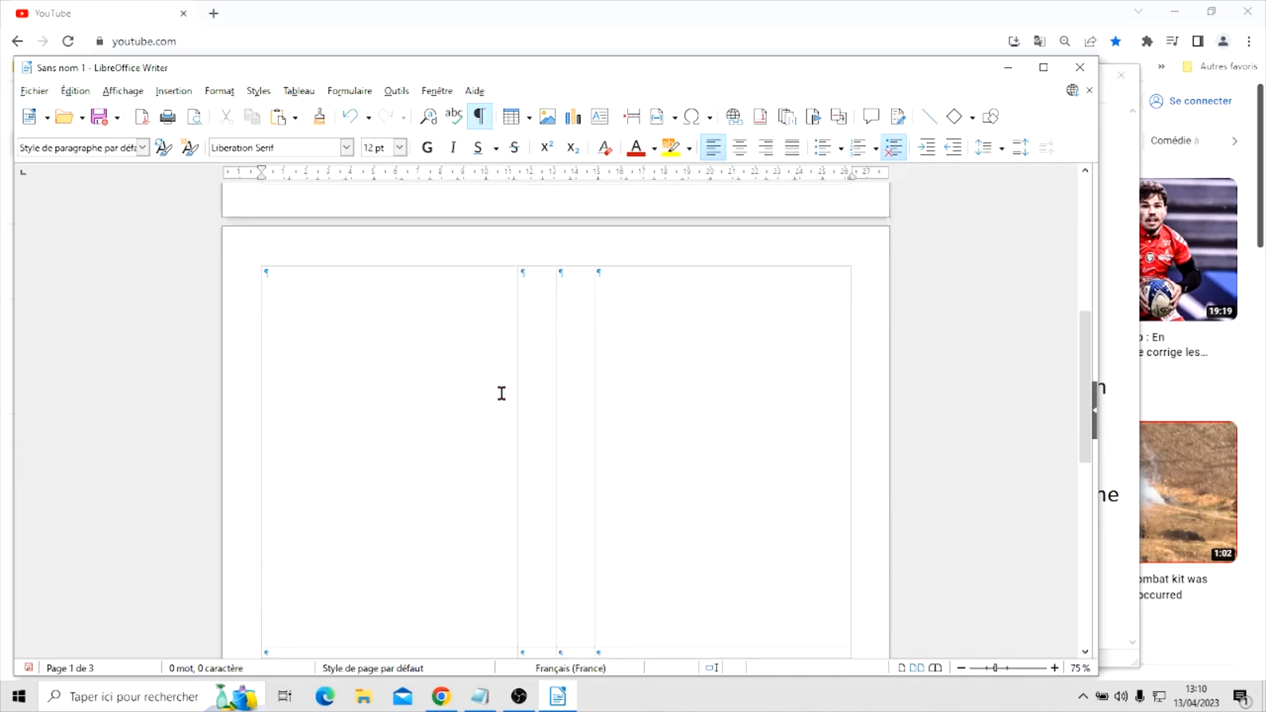
pyautogui.scroll(-2, 501, 394)
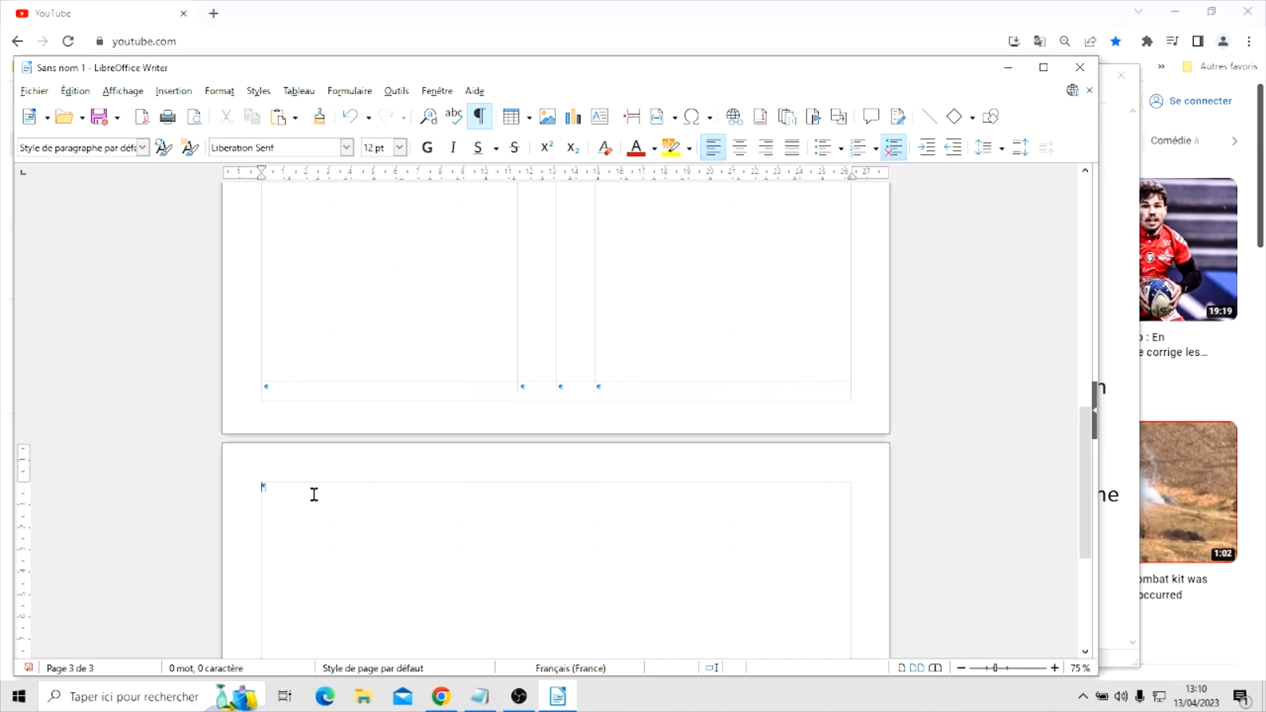
pyautogui.click(400, 147)
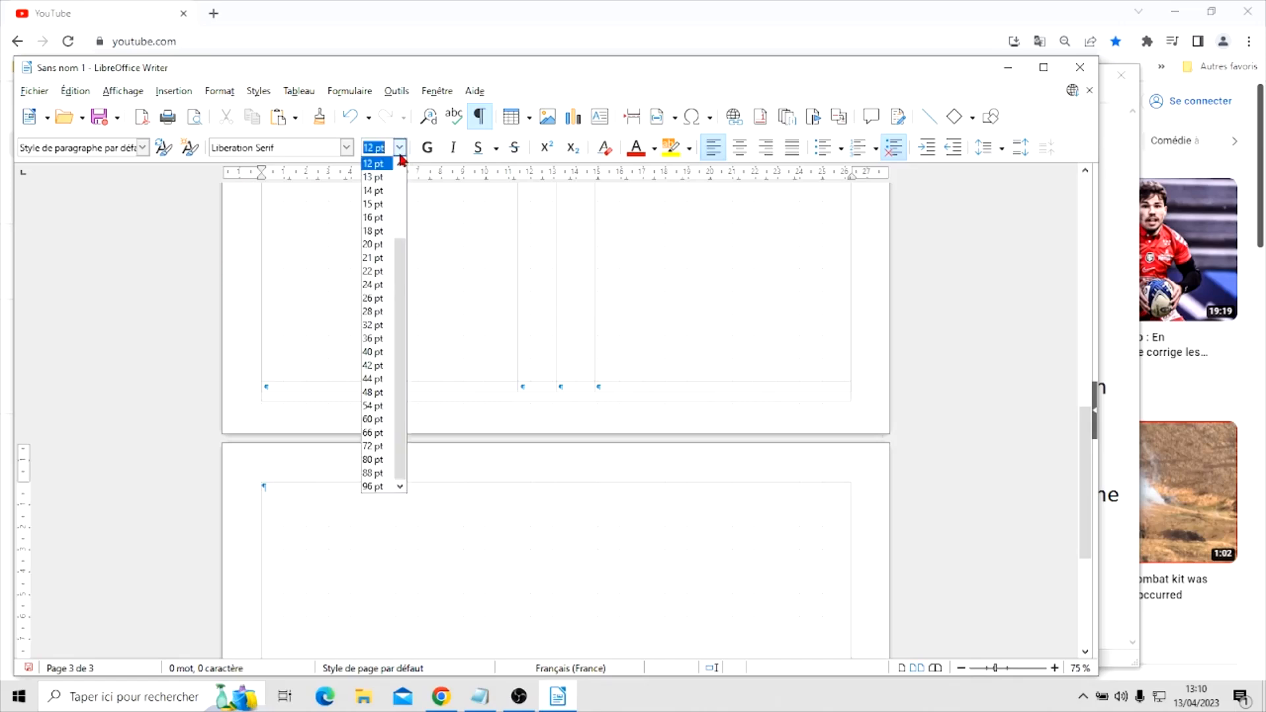
pyautogui.moveTo(399, 256); pyautogui.dragTo(404, 178)
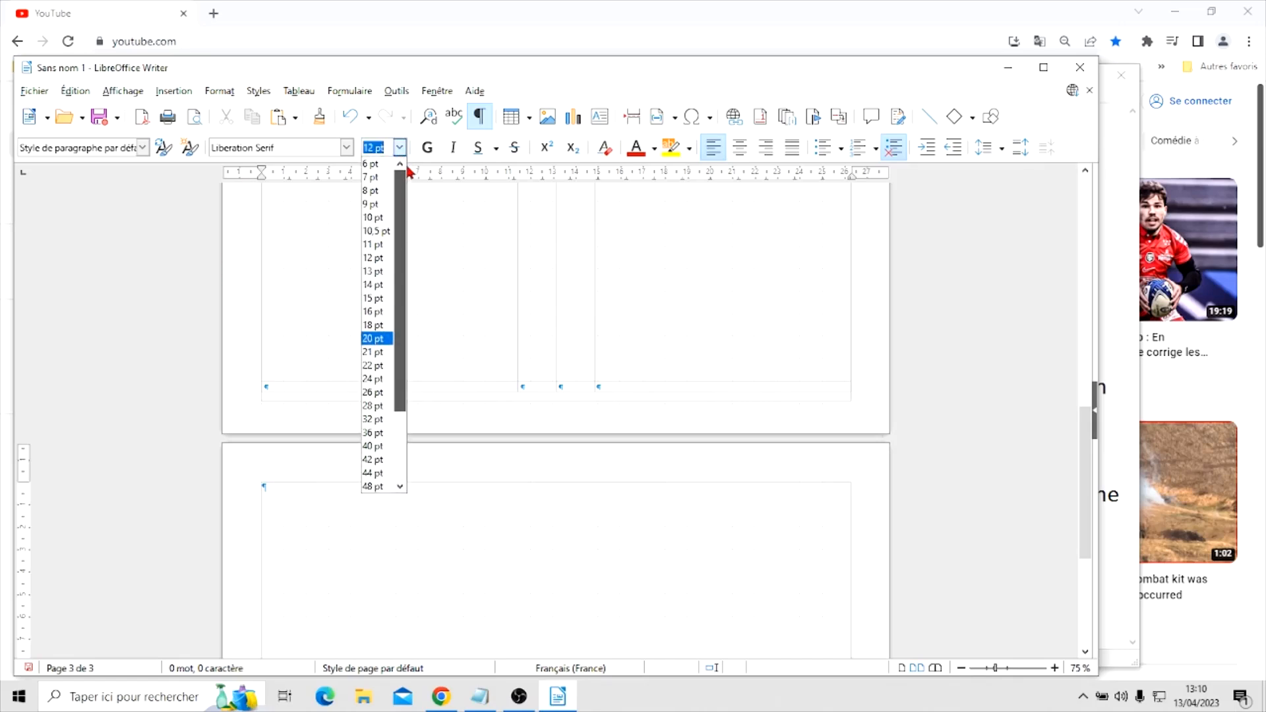
pyautogui.click(372, 164)
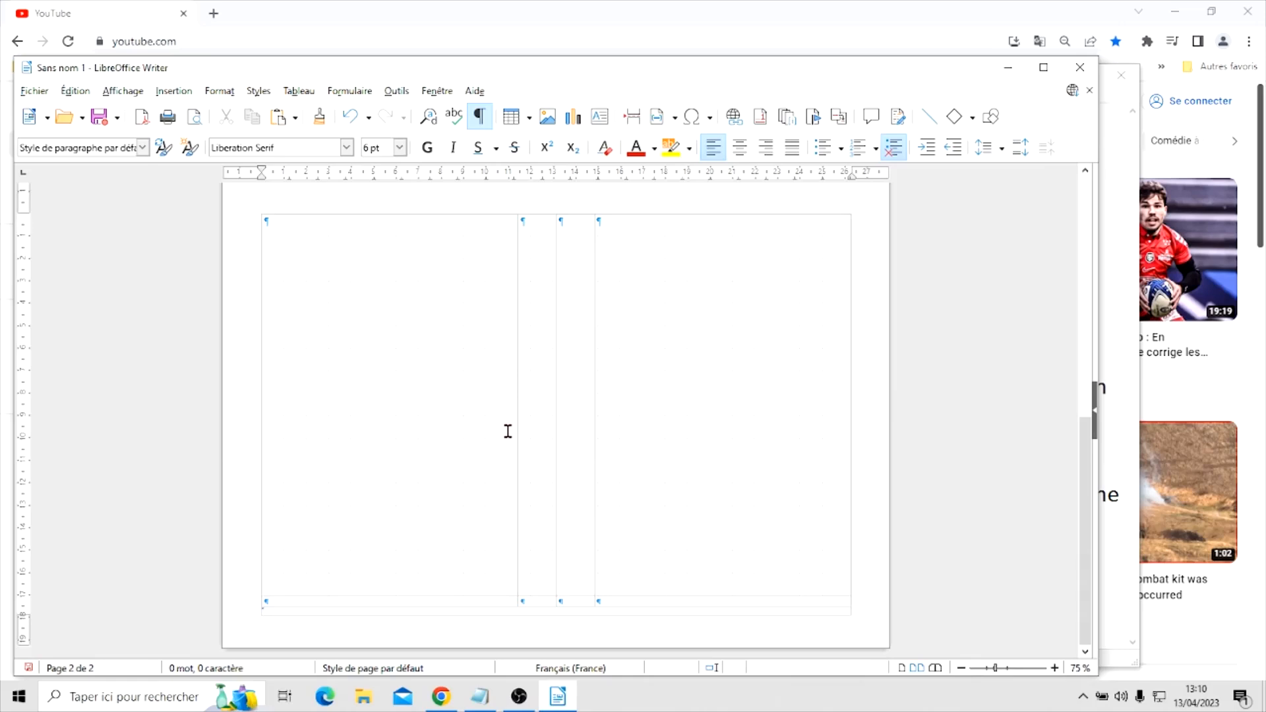
# Centre the paragraphs in the bottom row of the tables on both pages
pyautogui.scroll(5, 507, 429)
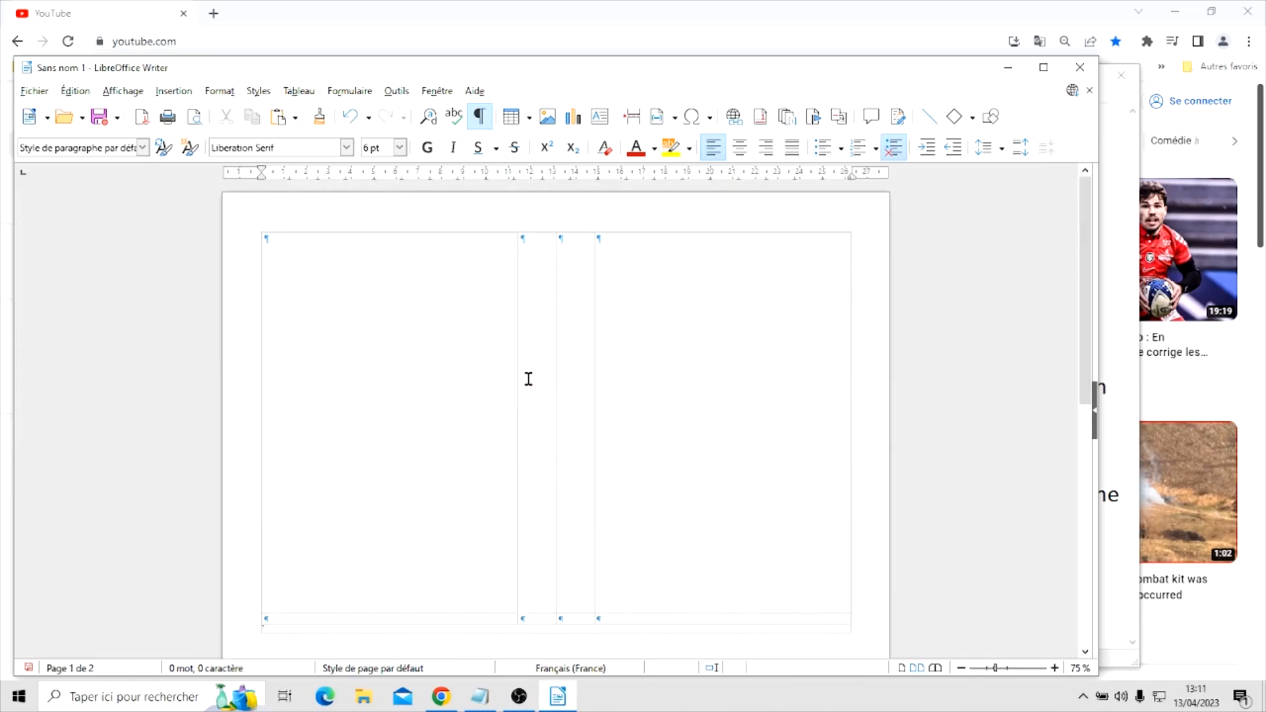
pyautogui.scroll(-5, 528, 378)
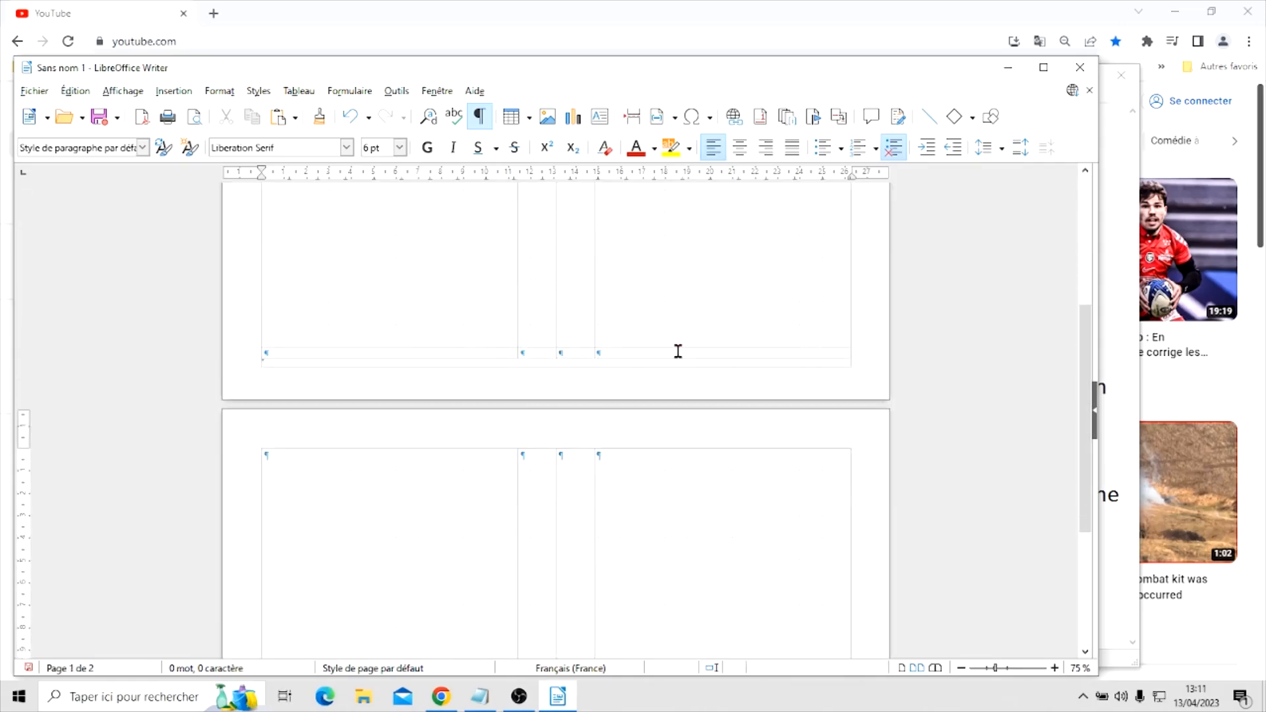
pyautogui.click(712, 352)
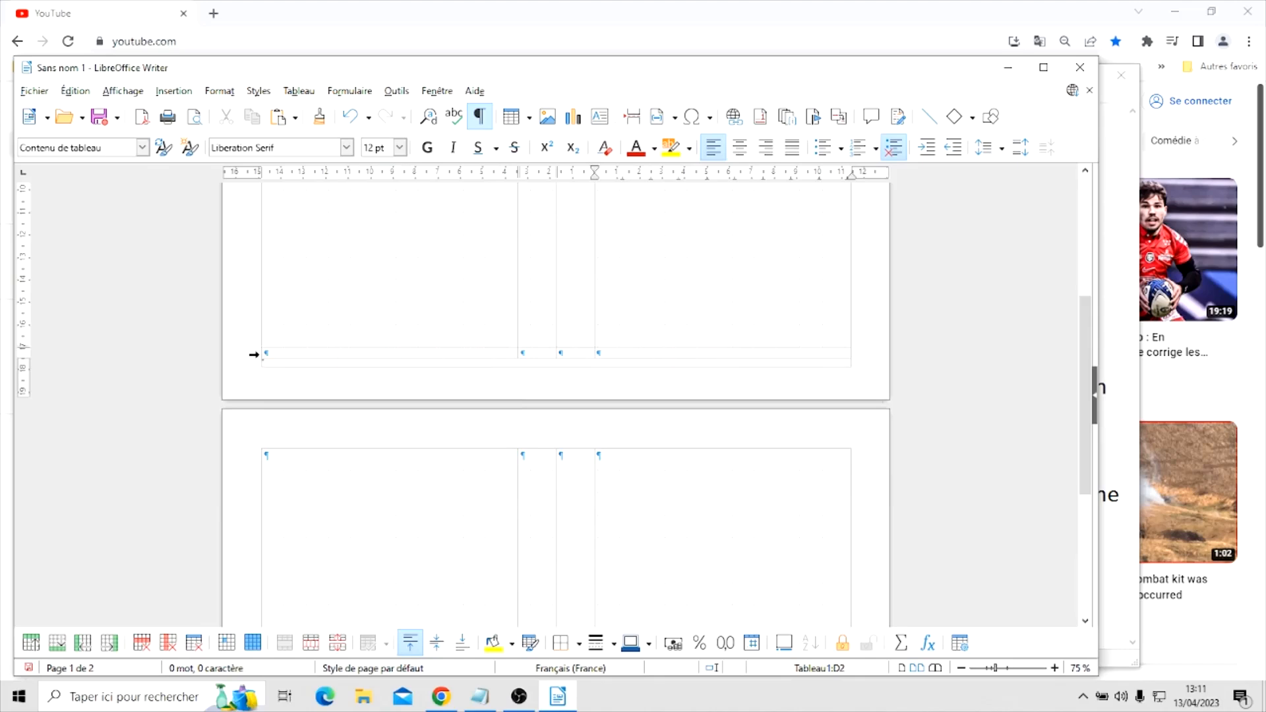
pyautogui.click(254, 355)
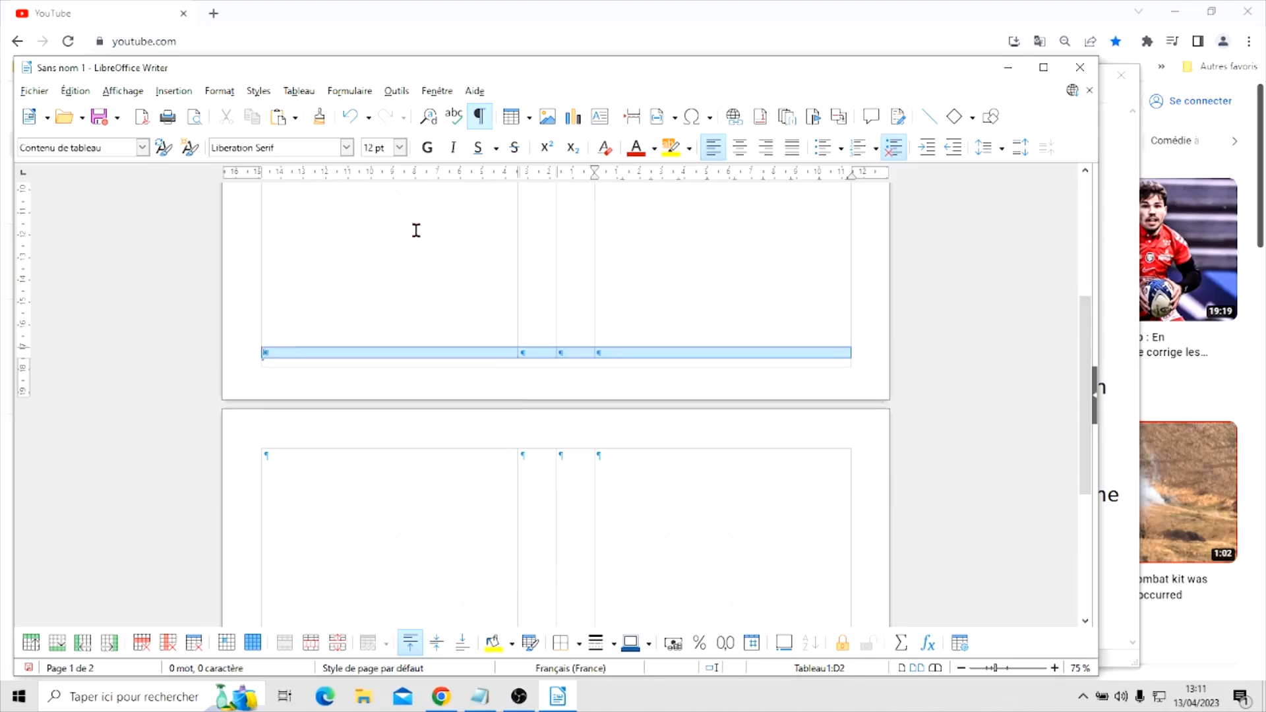
pyautogui.click(740, 147)
pyautogui.scroll(-5, 451, 518)
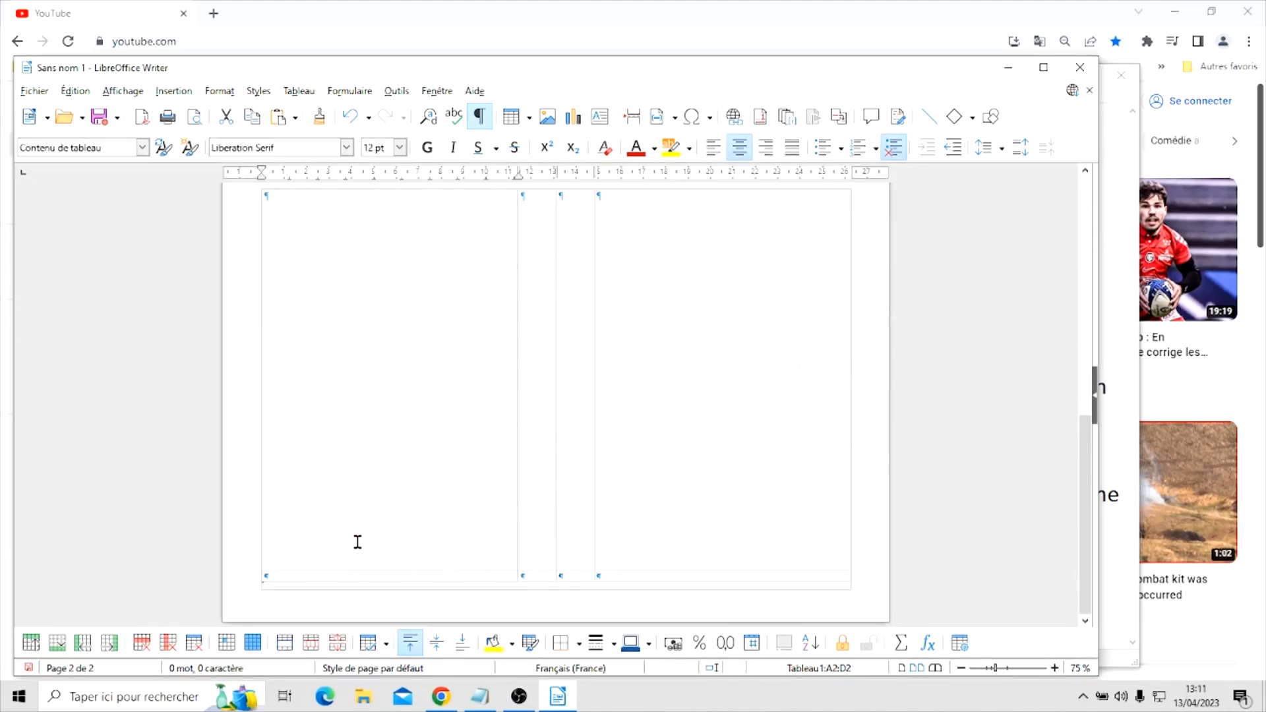
pyautogui.click(254, 577)
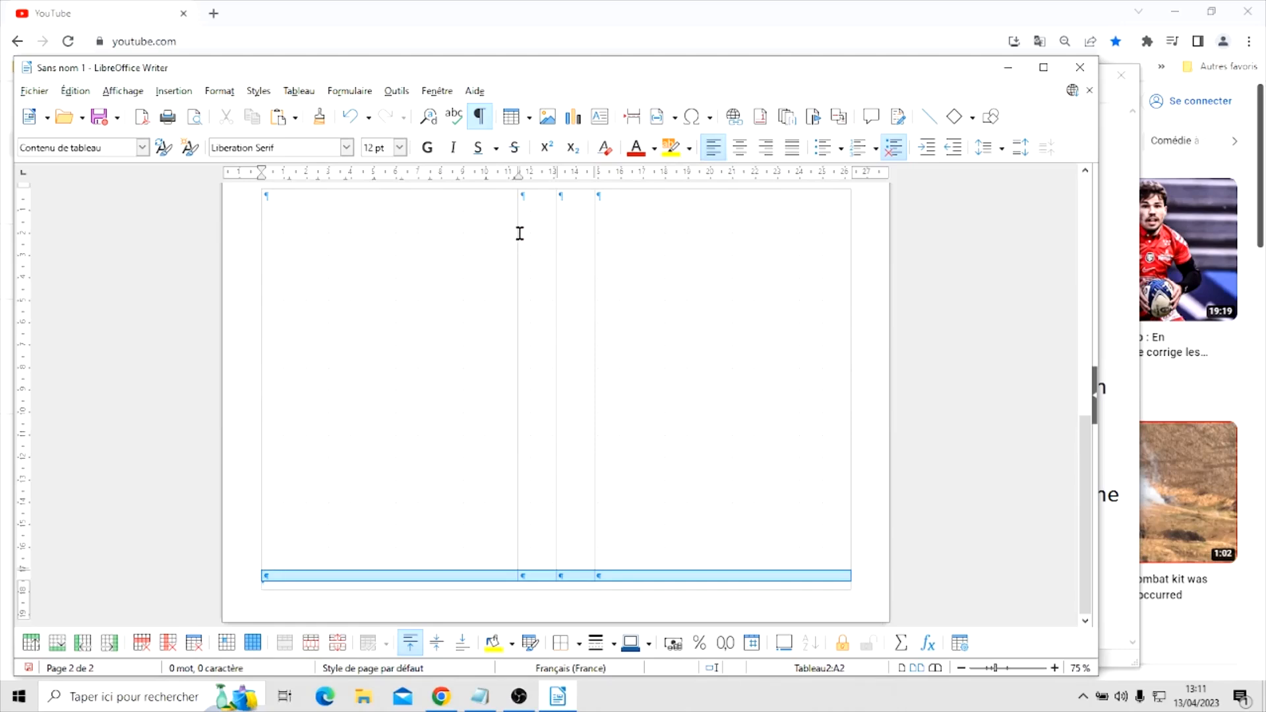
pyautogui.click(740, 147)
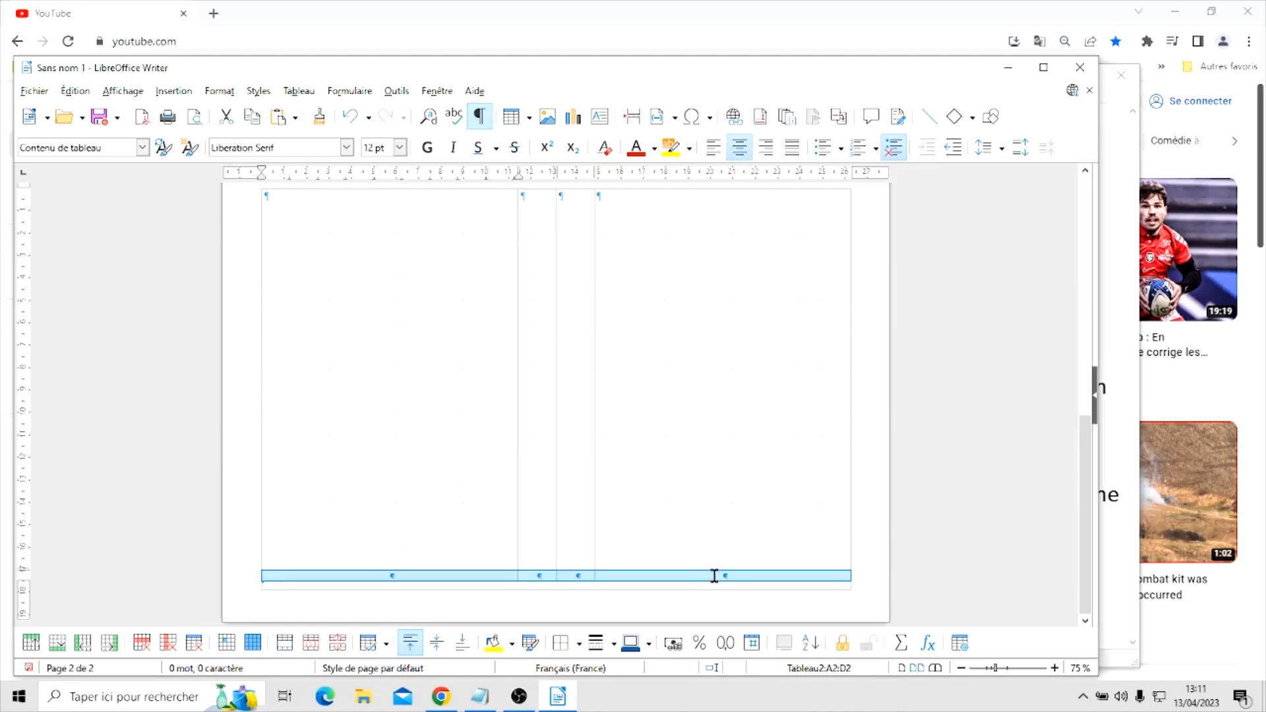
# Enter page numbers in the outer cells of the bottom rows: 4 and 1 on the first page, 2 and 3 on the second
pyautogui.scroll(3, 718, 285)
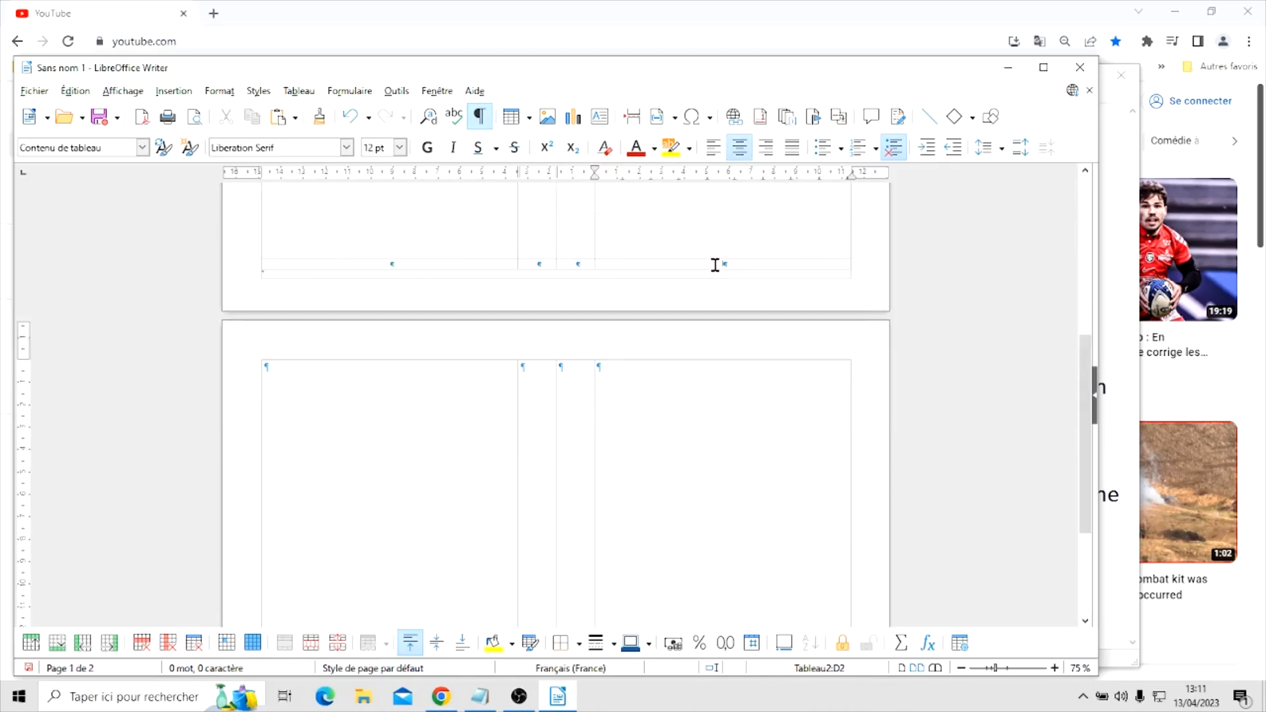
pyautogui.click(714, 264)
pyautogui.write('1')
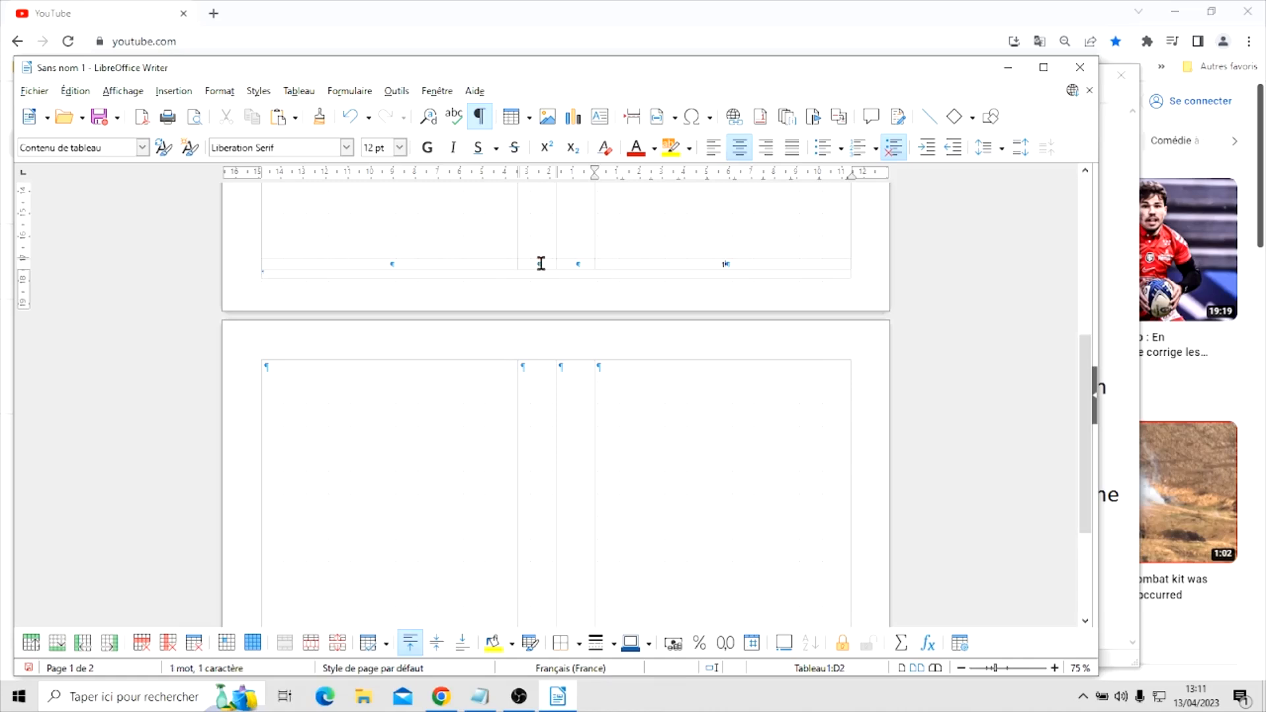
pyautogui.click(400, 265)
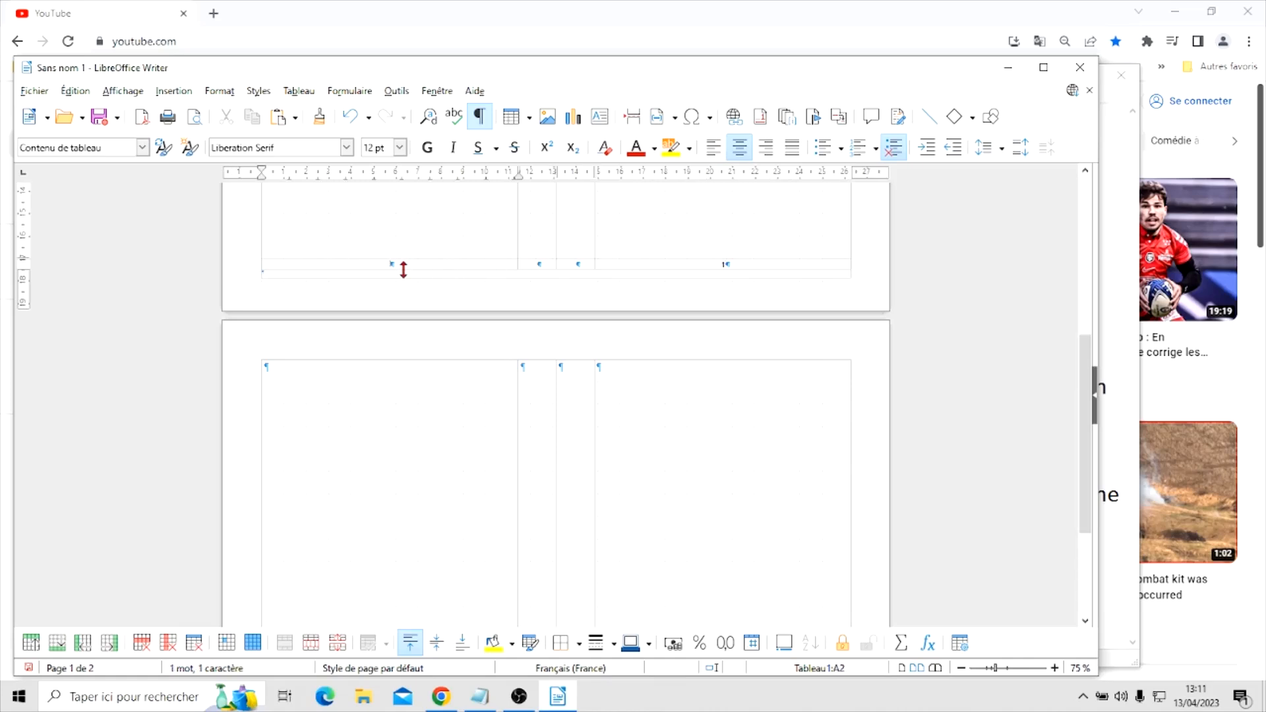
pyautogui.scroll(-5, 625, 323)
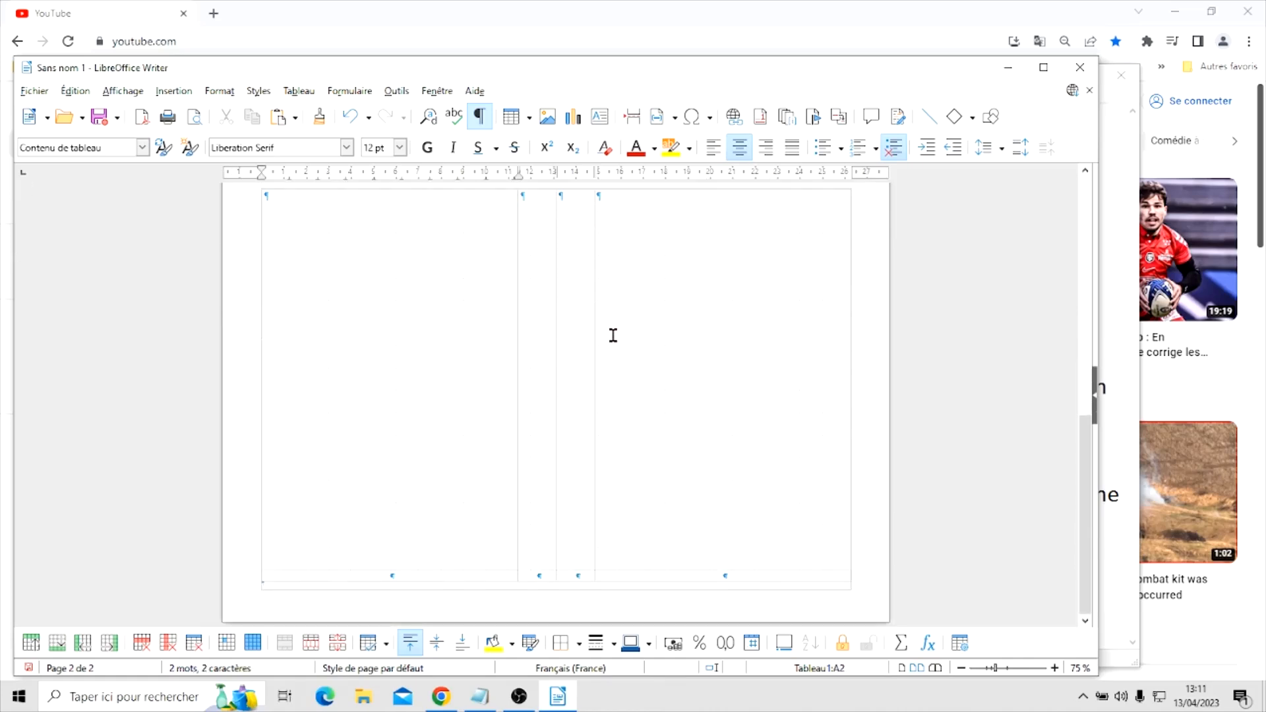
pyautogui.click(403, 572)
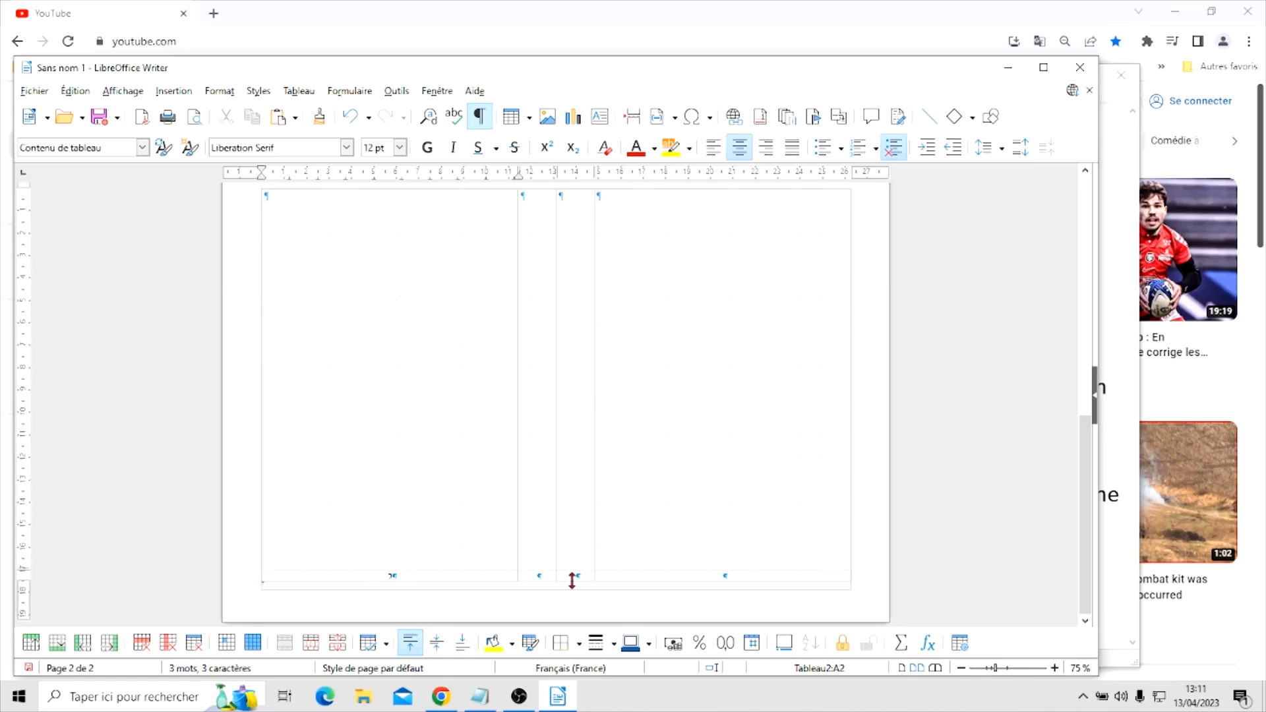
pyautogui.click(716, 574)
pyautogui.click(733, 648)
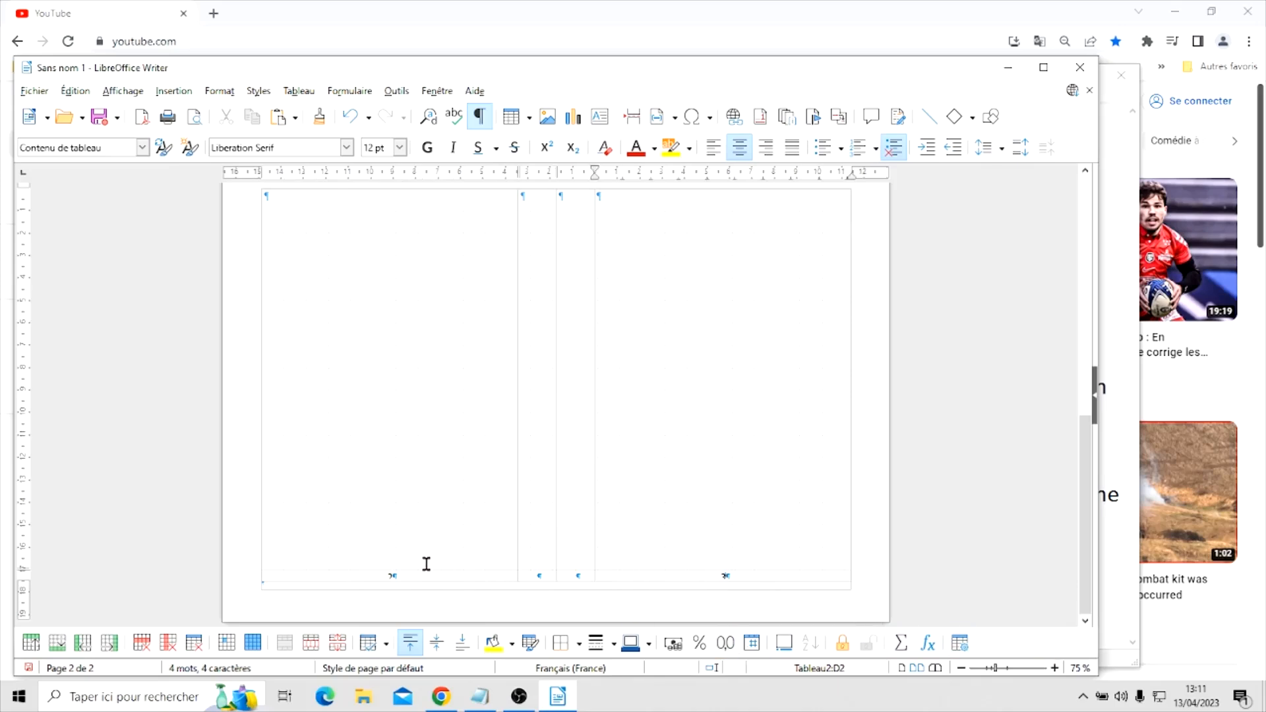
# Try a 10 pt font size in the cell holding page number 3
pyautogui.click(401, 147)
pyautogui.click(401, 165)
pyautogui.click(401, 165)
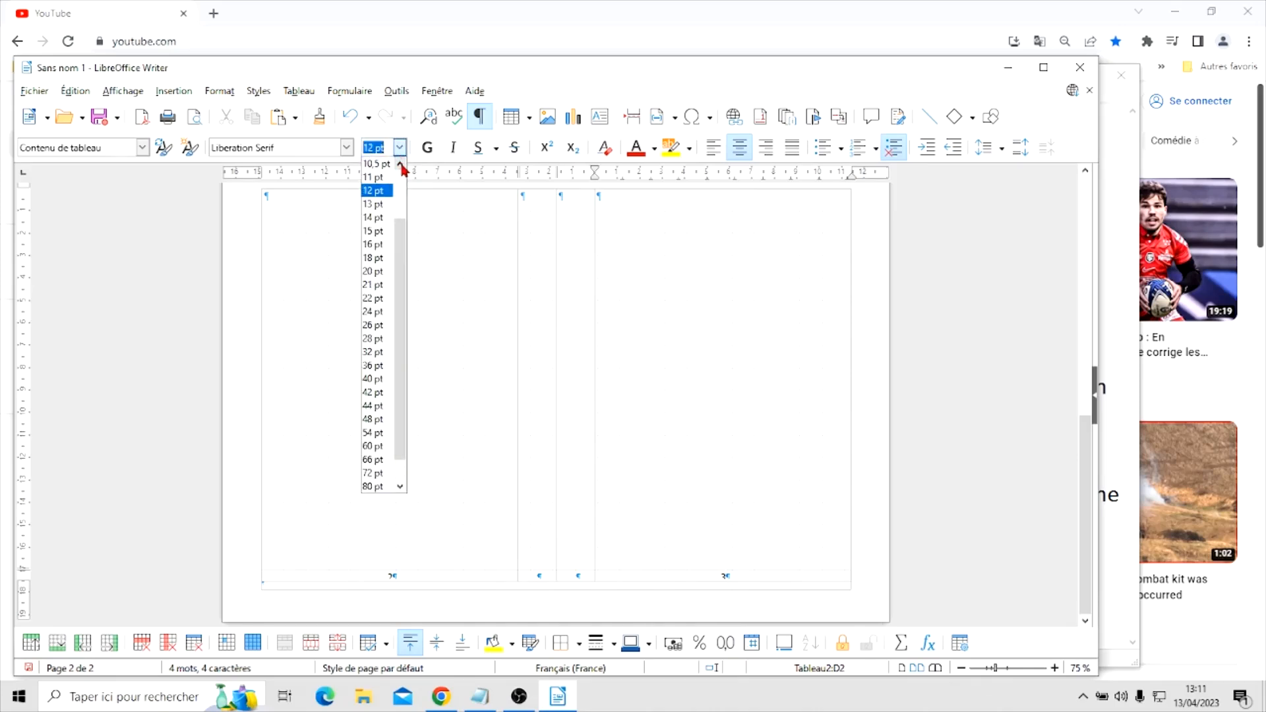
pyautogui.click(401, 165)
pyautogui.click(379, 168)
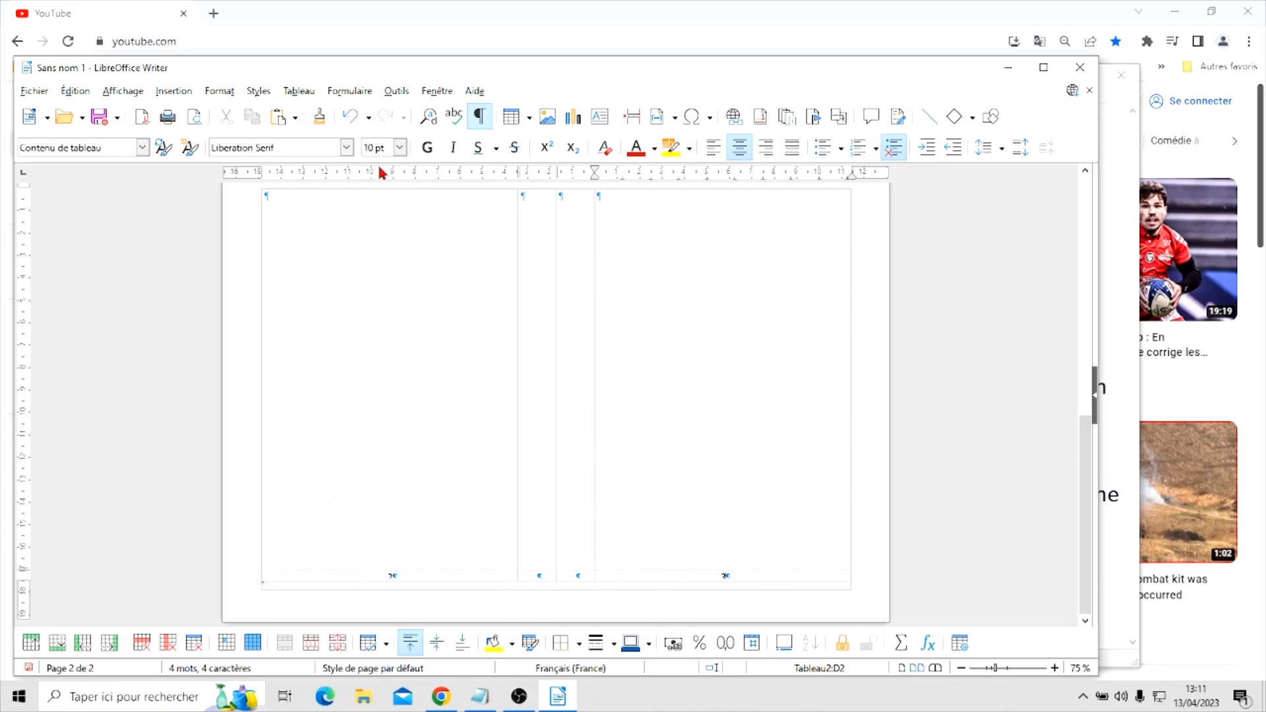
# Try 10 pt for the whole bottom row of the second page's table, and settle on a 9 pt font size
pyautogui.click(258, 580)
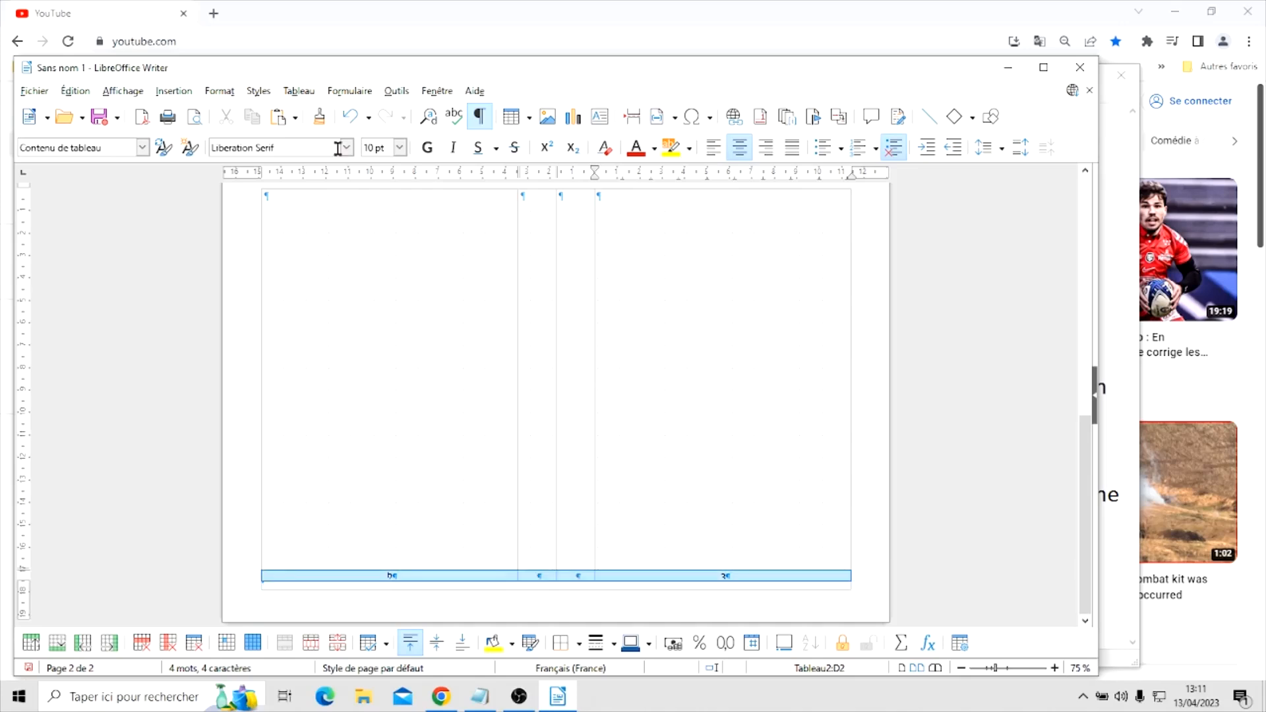
pyautogui.click(400, 147)
pyautogui.click(400, 165)
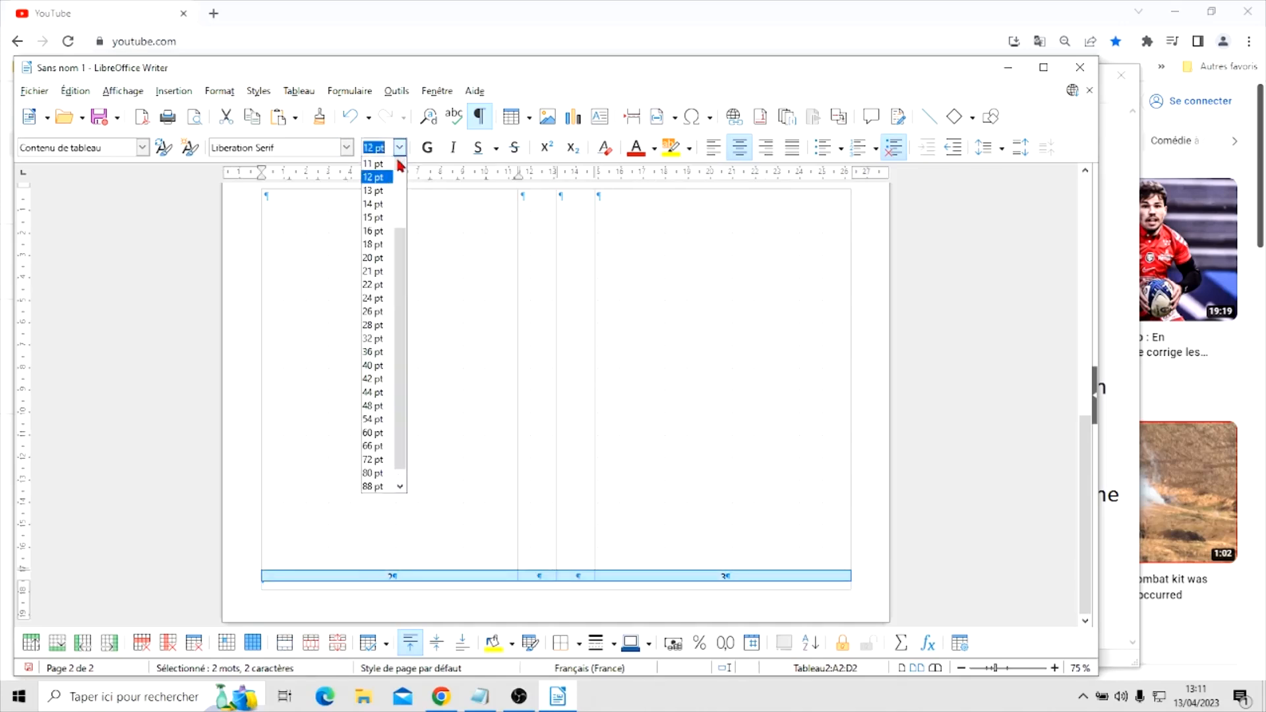
pyautogui.click(401, 165)
pyautogui.click(401, 164)
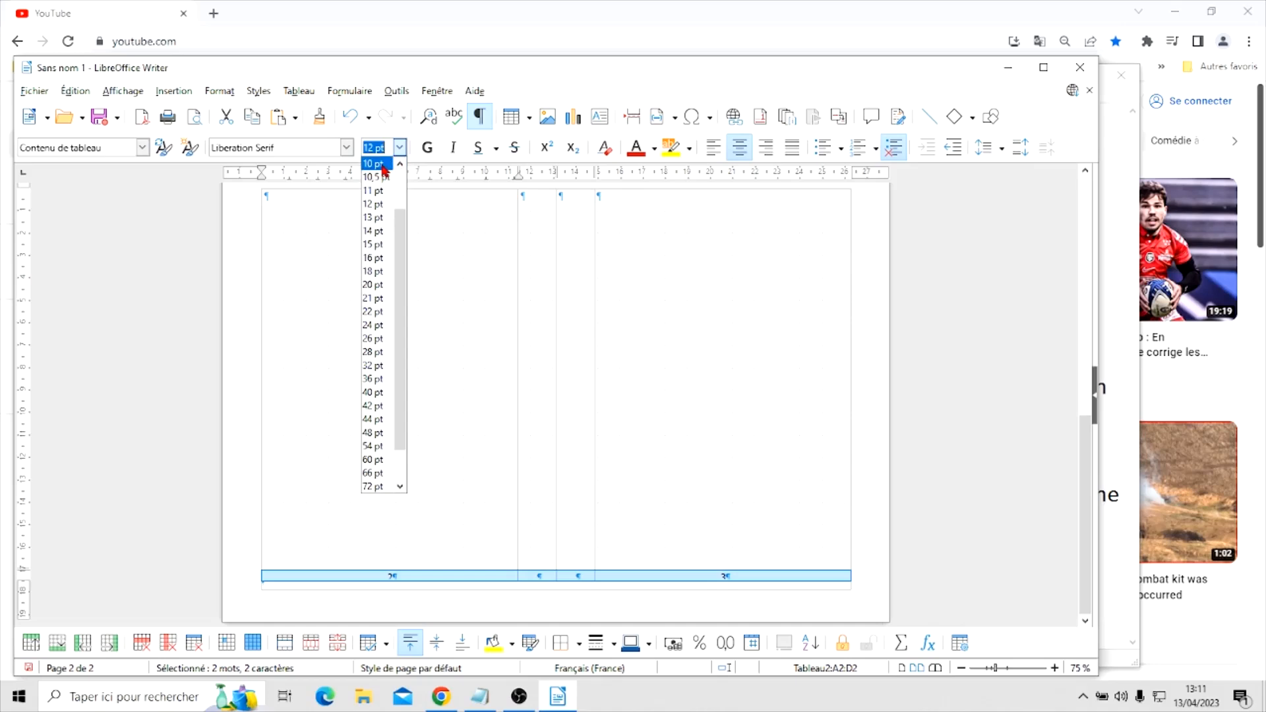
pyautogui.click(382, 165)
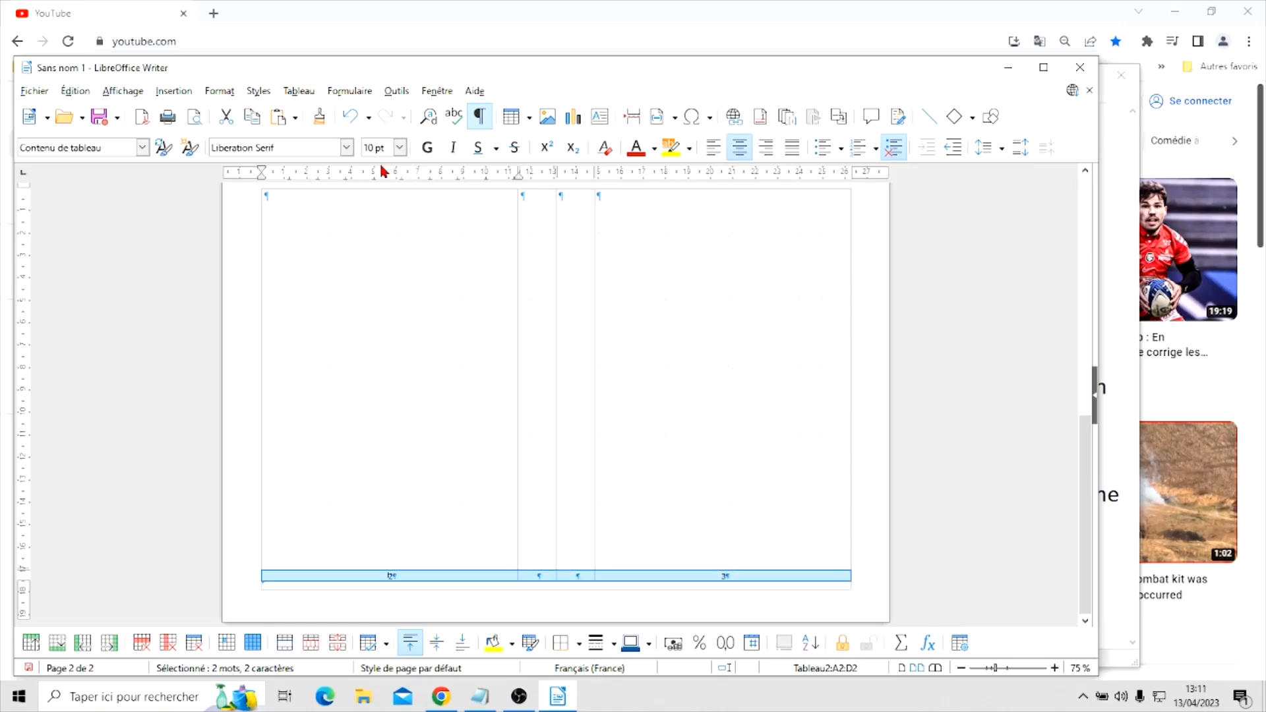
pyautogui.click(399, 148)
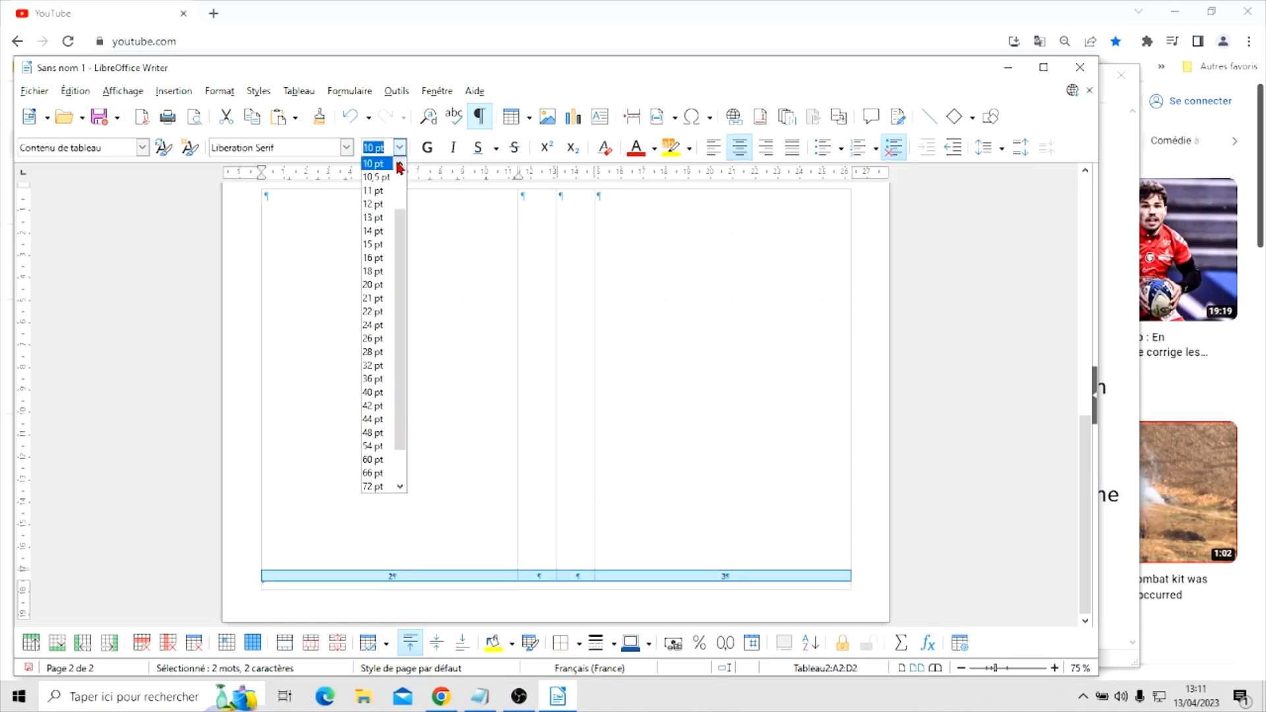
pyautogui.click(400, 165)
pyautogui.click(377, 165)
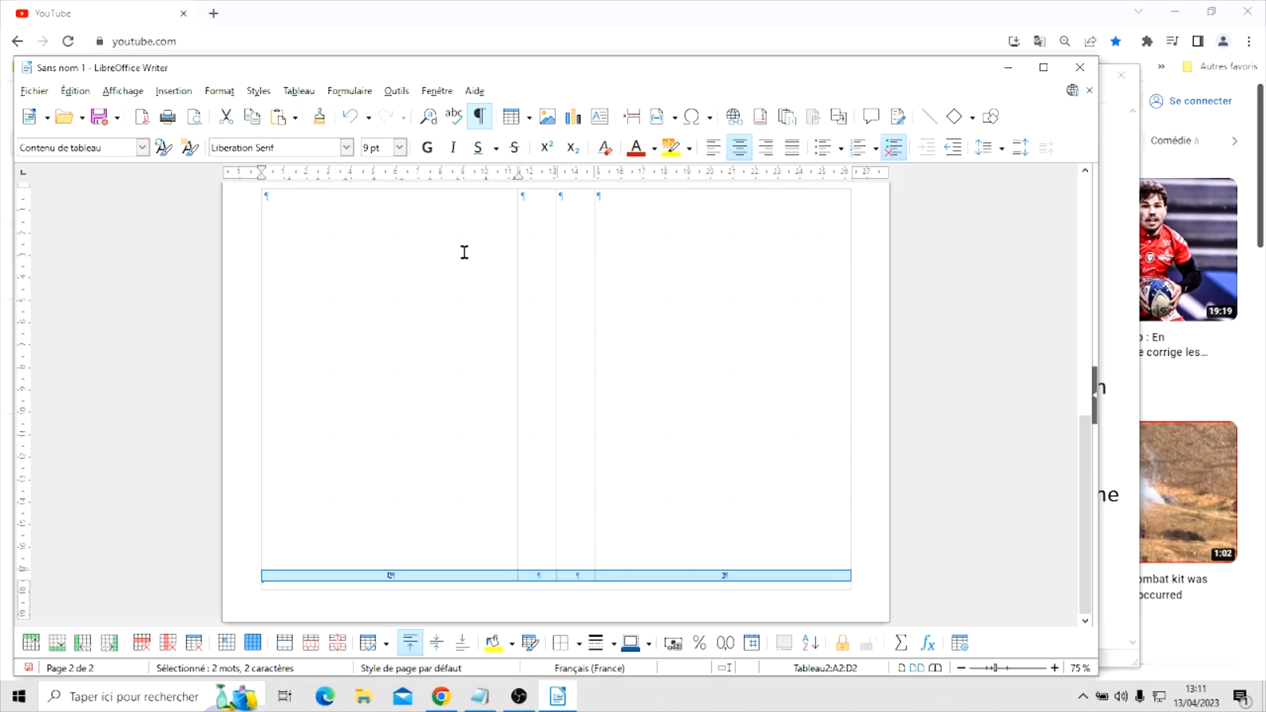
# Set the font size of the bottom row of the first page's table to 9 pt and check both pages
pyautogui.scroll(5, 553, 371)
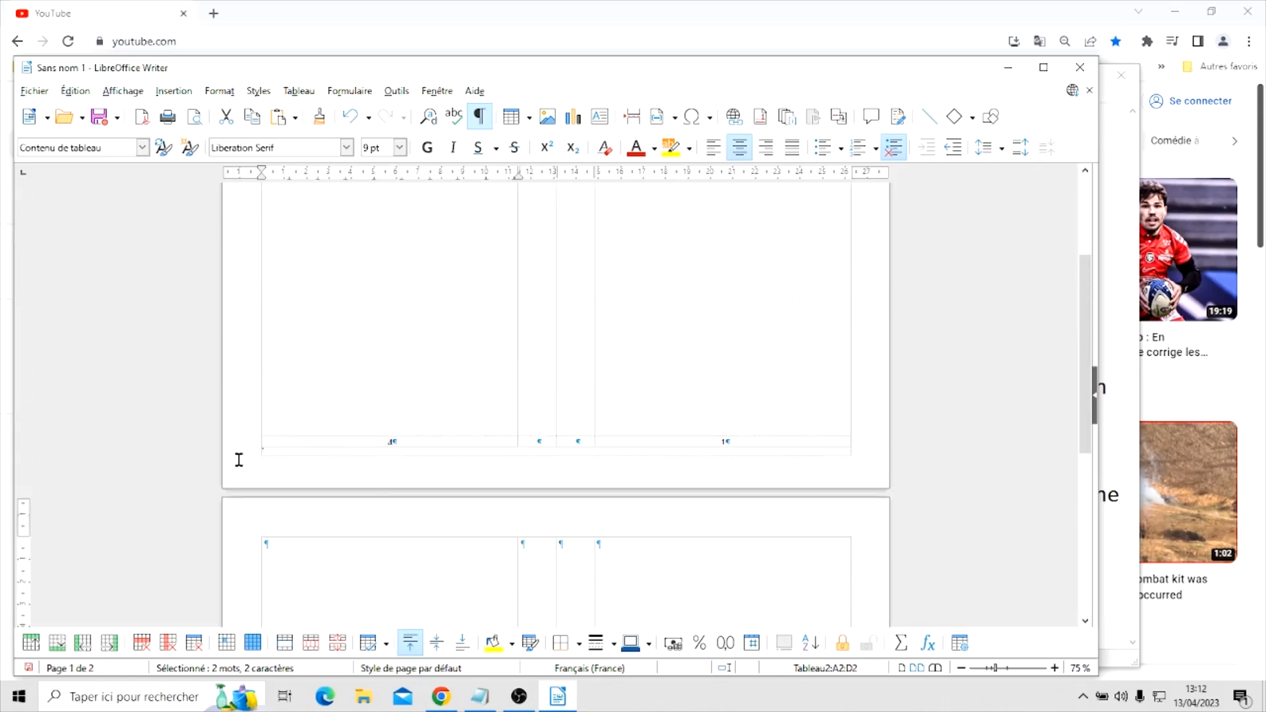
pyautogui.click(250, 439)
pyautogui.scroll(-3, 250, 438)
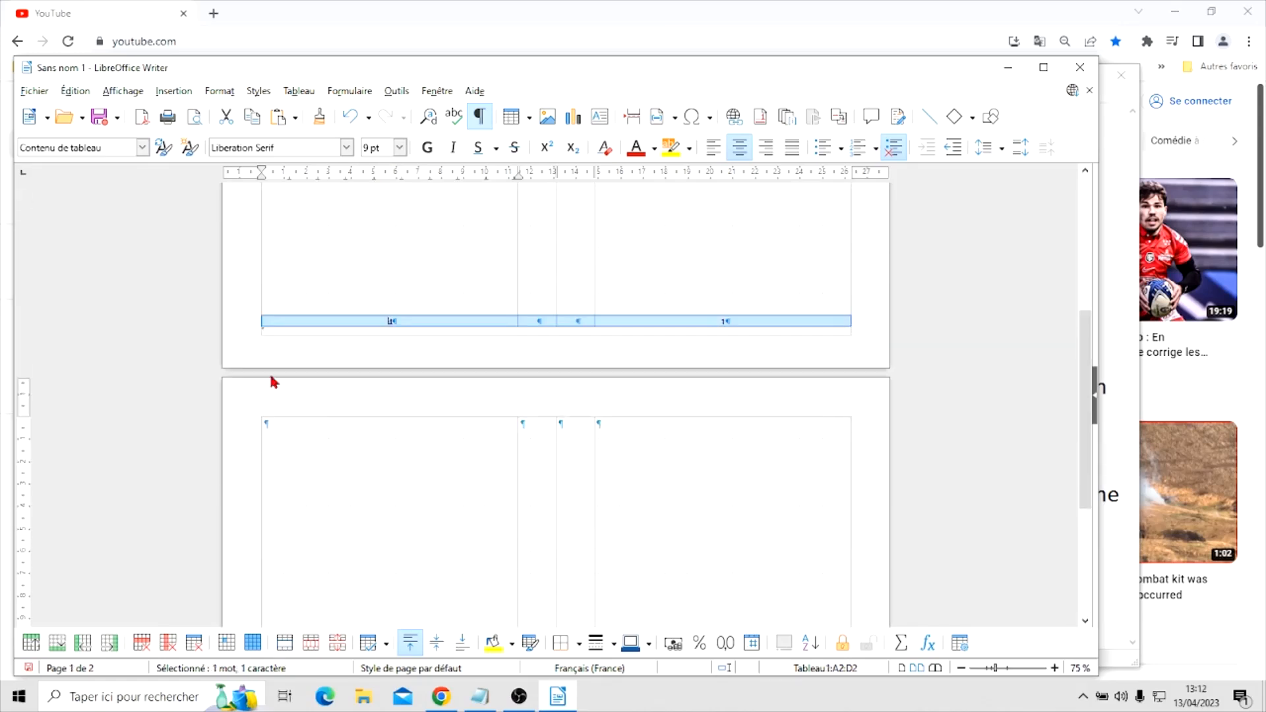
pyautogui.click(400, 149)
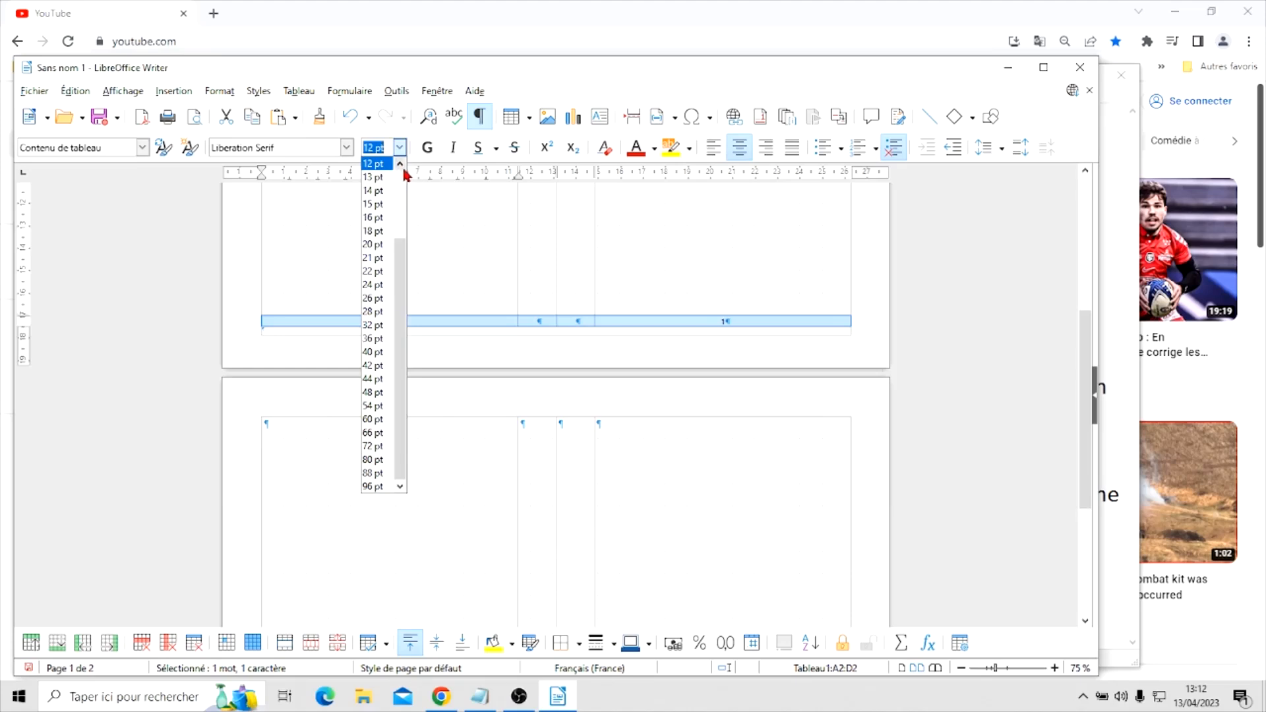
pyautogui.click(401, 165)
pyautogui.click(401, 165)
pyautogui.click(401, 165)
pyautogui.click(401, 165)
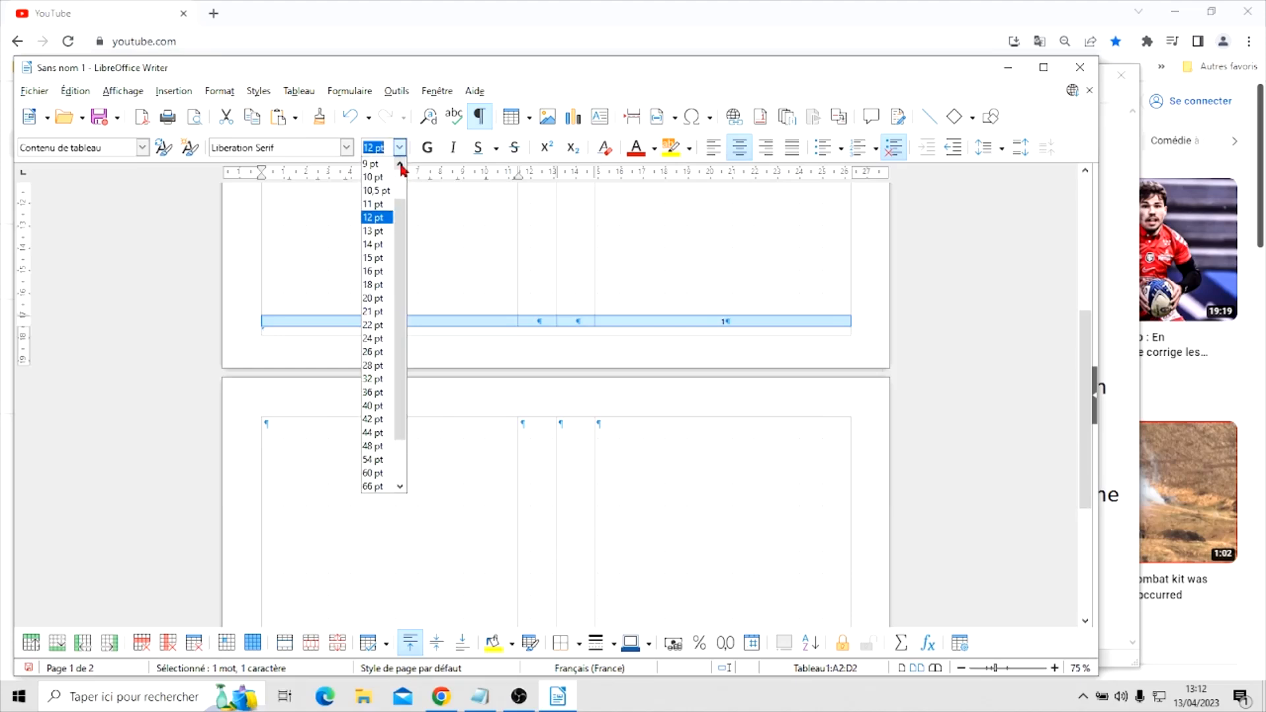
pyautogui.click(401, 165)
pyautogui.click(385, 183)
pyautogui.click(461, 304)
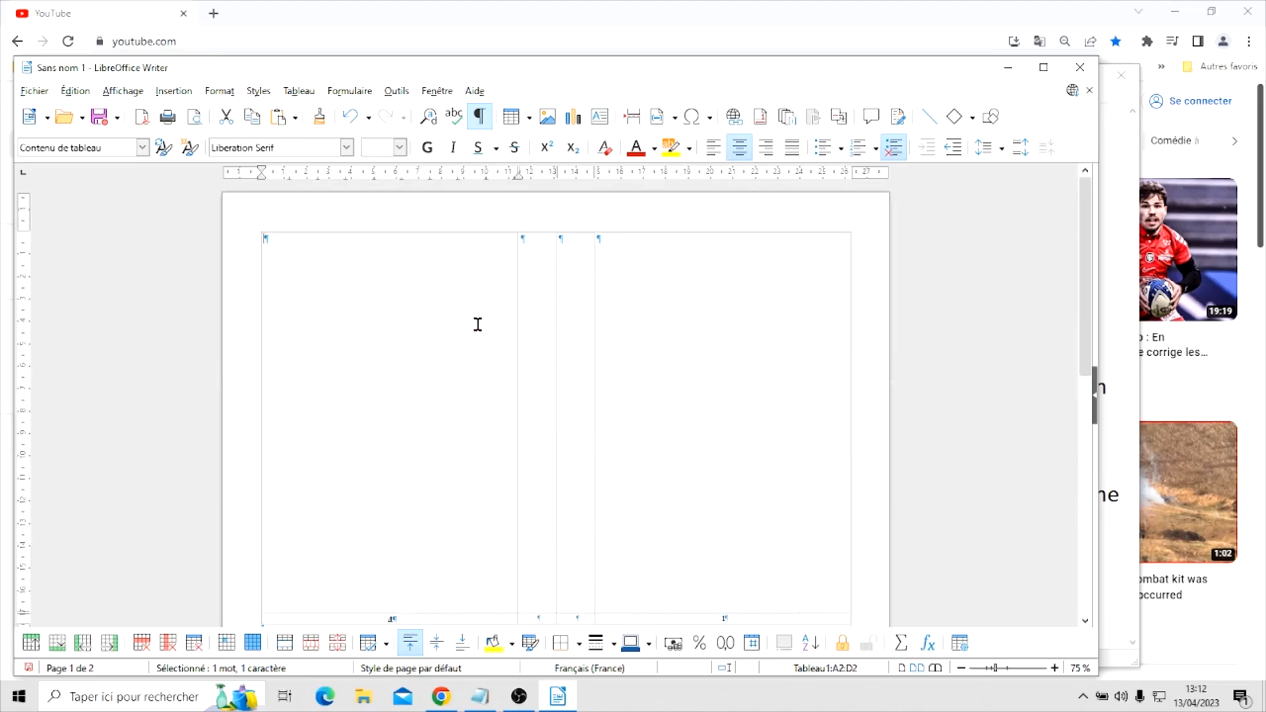
pyautogui.scroll(-8, 709, 347)
pyautogui.scroll(-4, 710, 342)
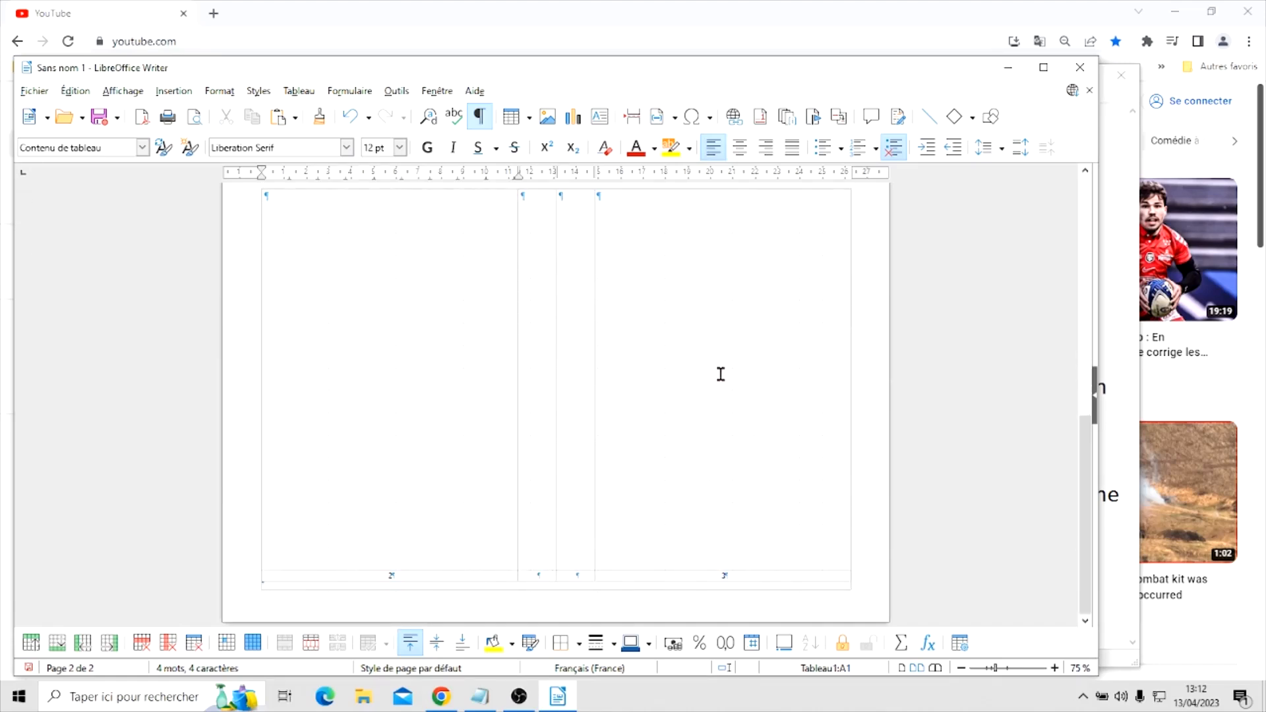
# Bring up the exemples.odt booklet document in Writer and look over its first sheet, with booklet pages 8 and 1
pyautogui.scroll(10, 720, 374)
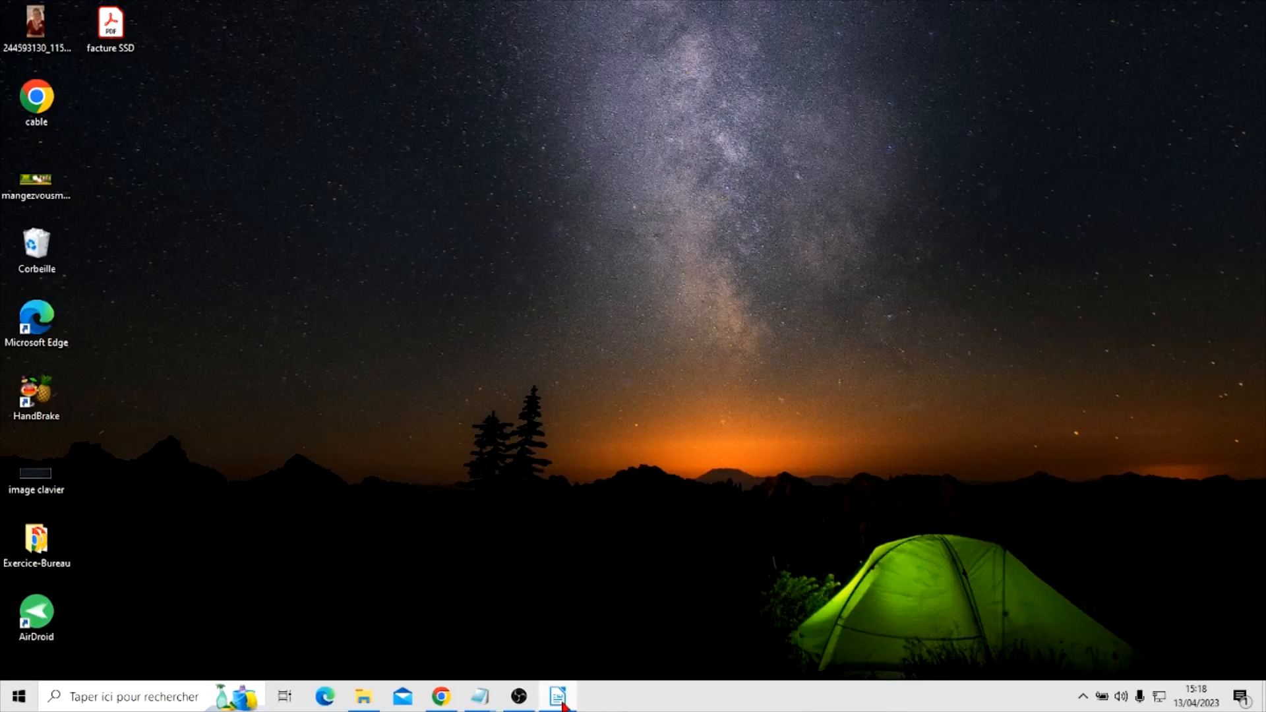
pyautogui.click(557, 697)
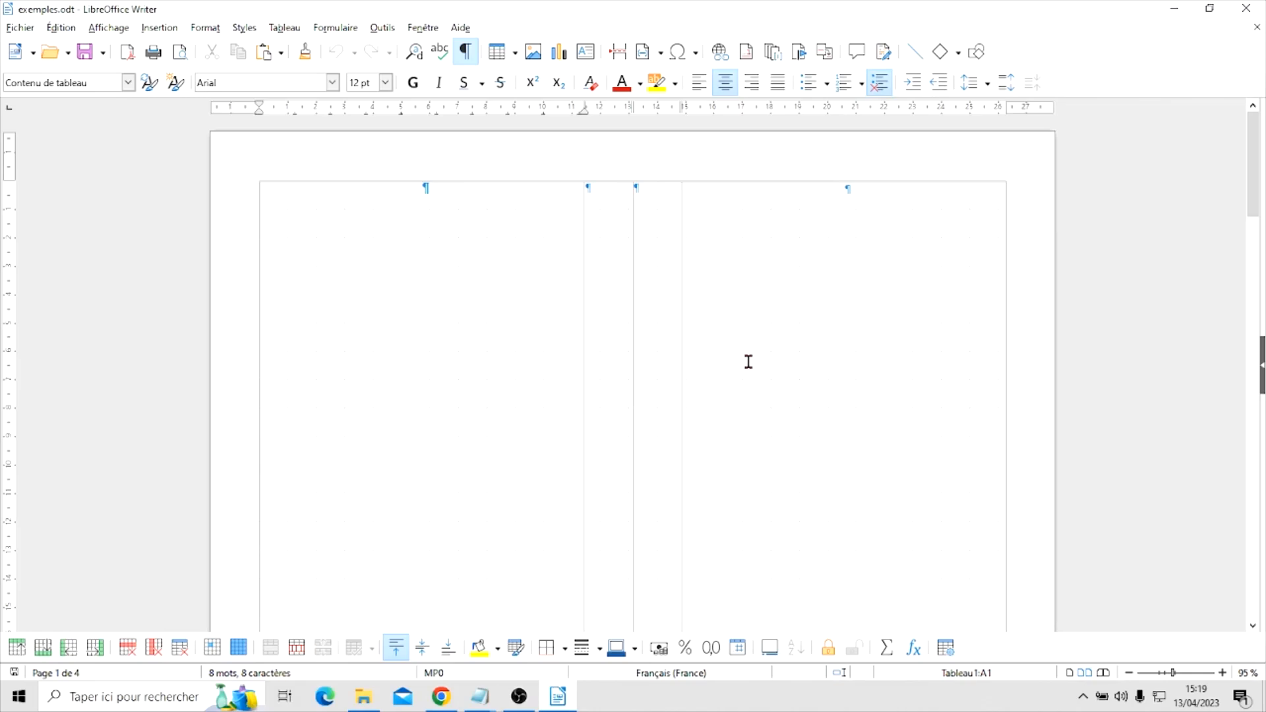
pyautogui.scroll(-2, 831, 383)
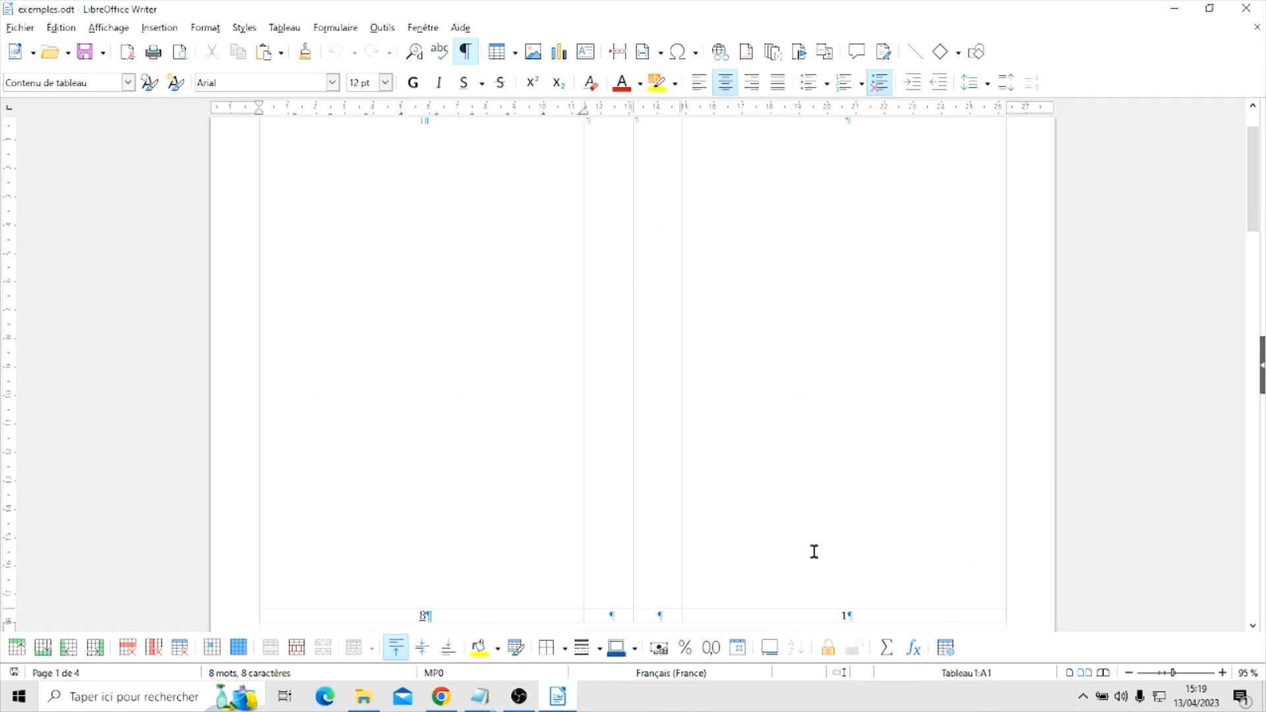
pyautogui.scroll(1, 806, 371)
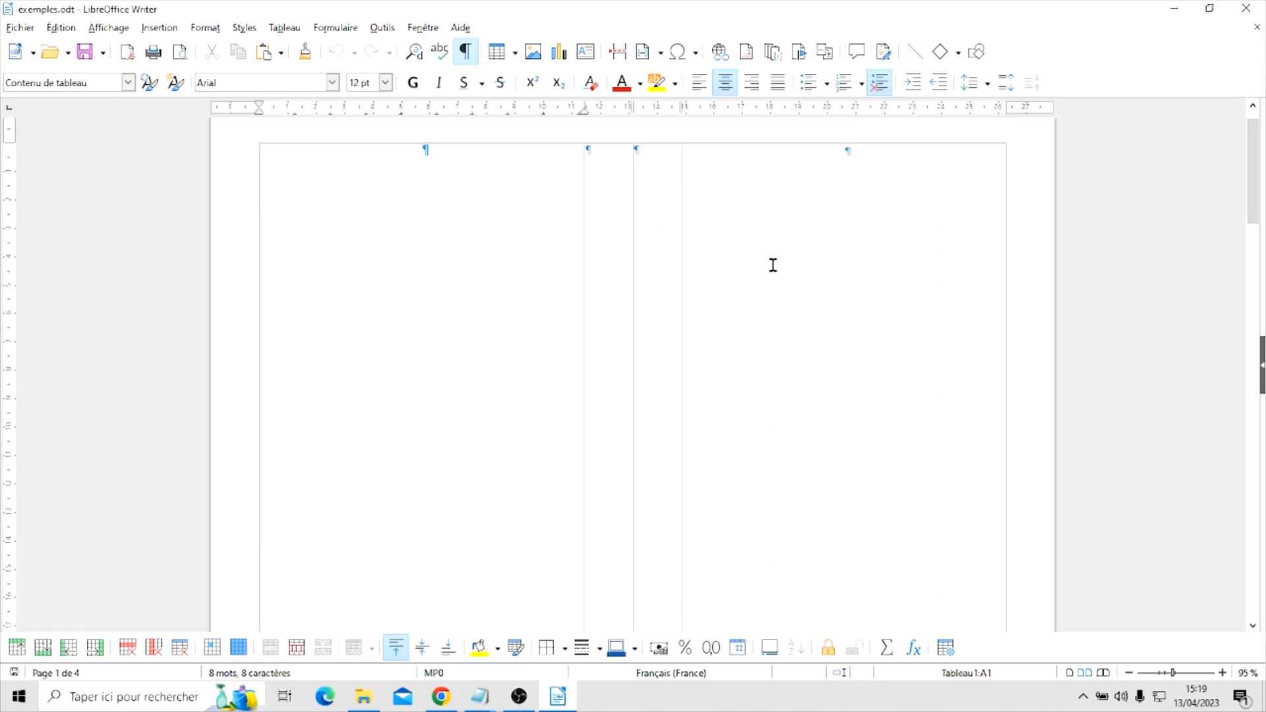
# Insert the image frise_xv_josiane into the upper cell of booklet page 1
pyautogui.click(785, 220)
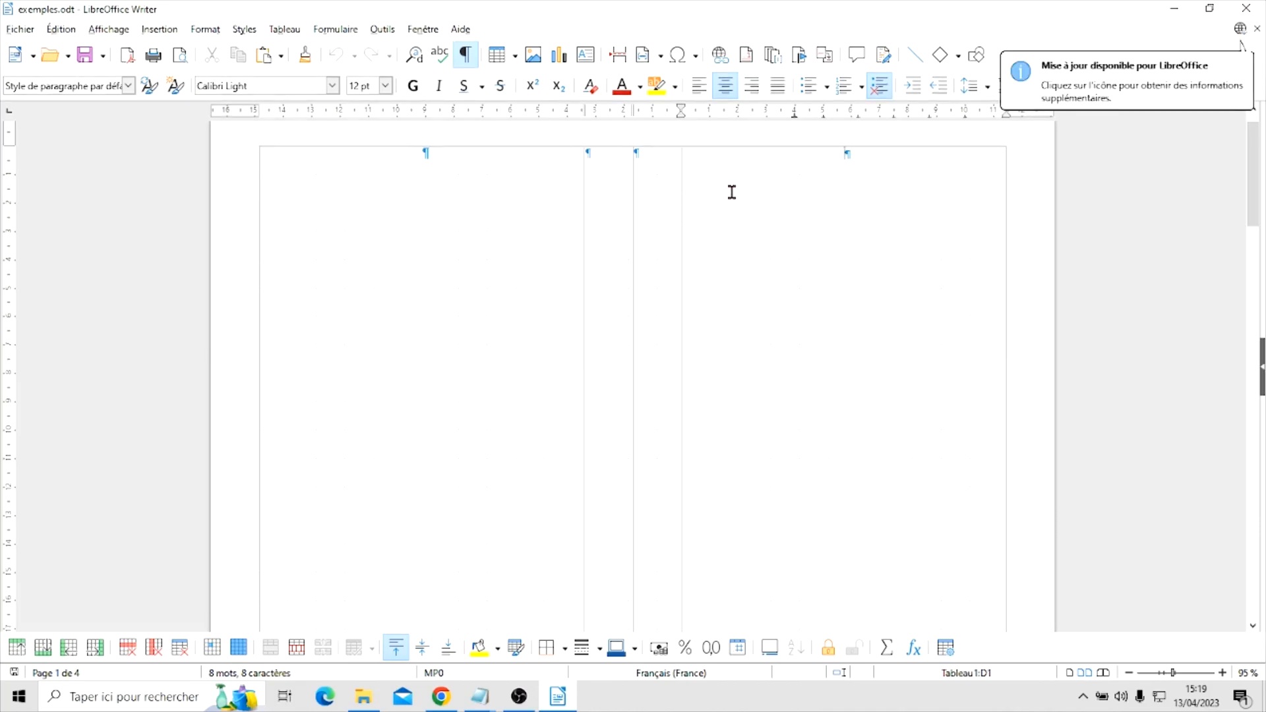
pyautogui.click(168, 31)
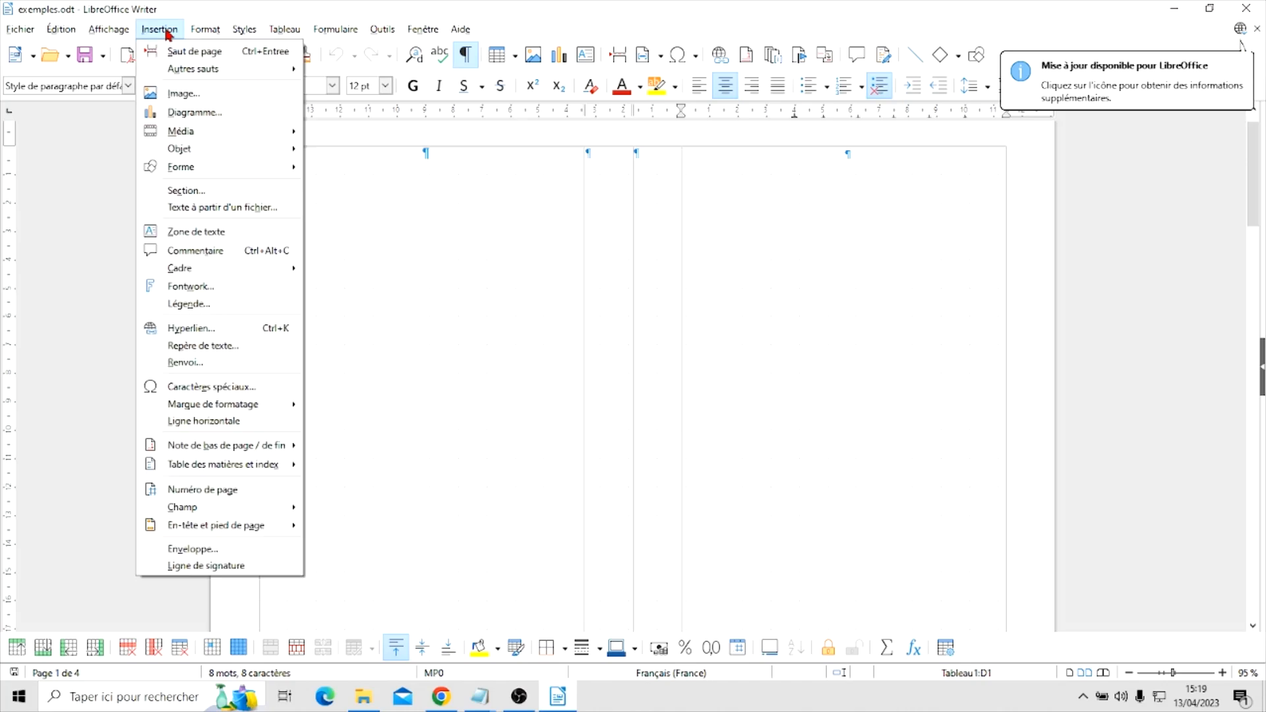
pyautogui.click(183, 94)
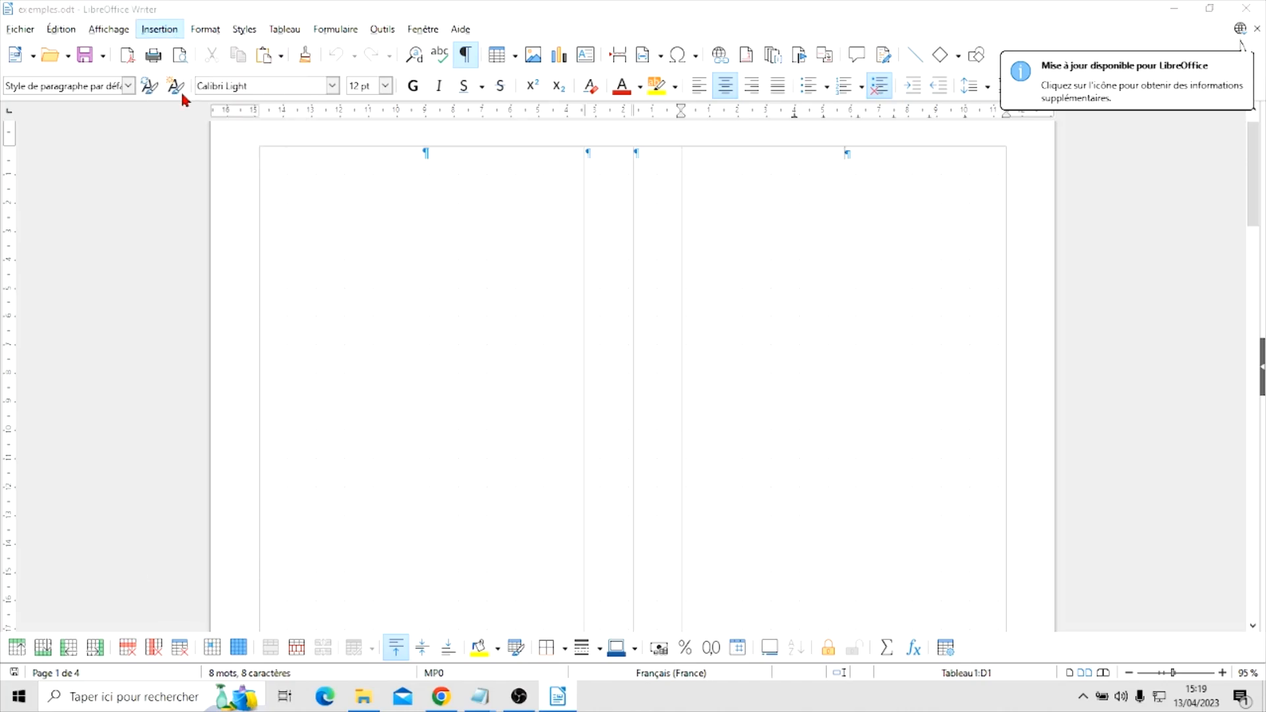
pyautogui.scroll(-3, 409, 191)
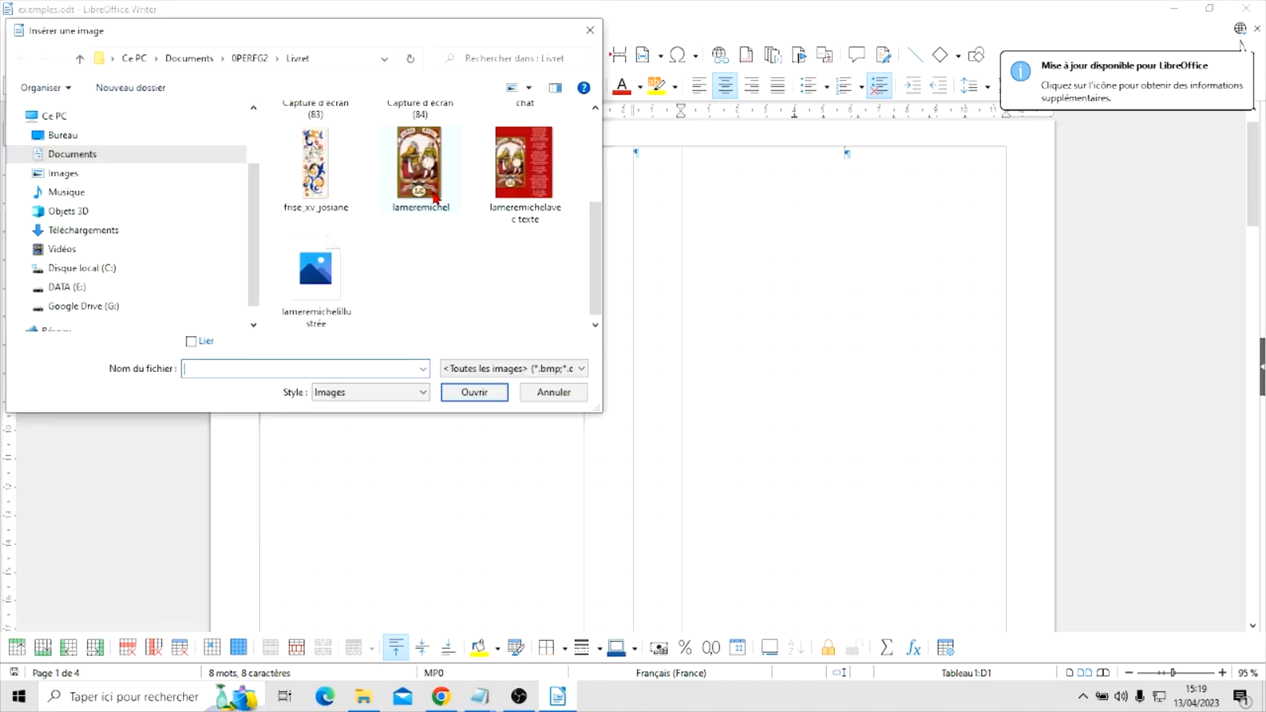
pyautogui.click(315, 163)
pyautogui.click(474, 391)
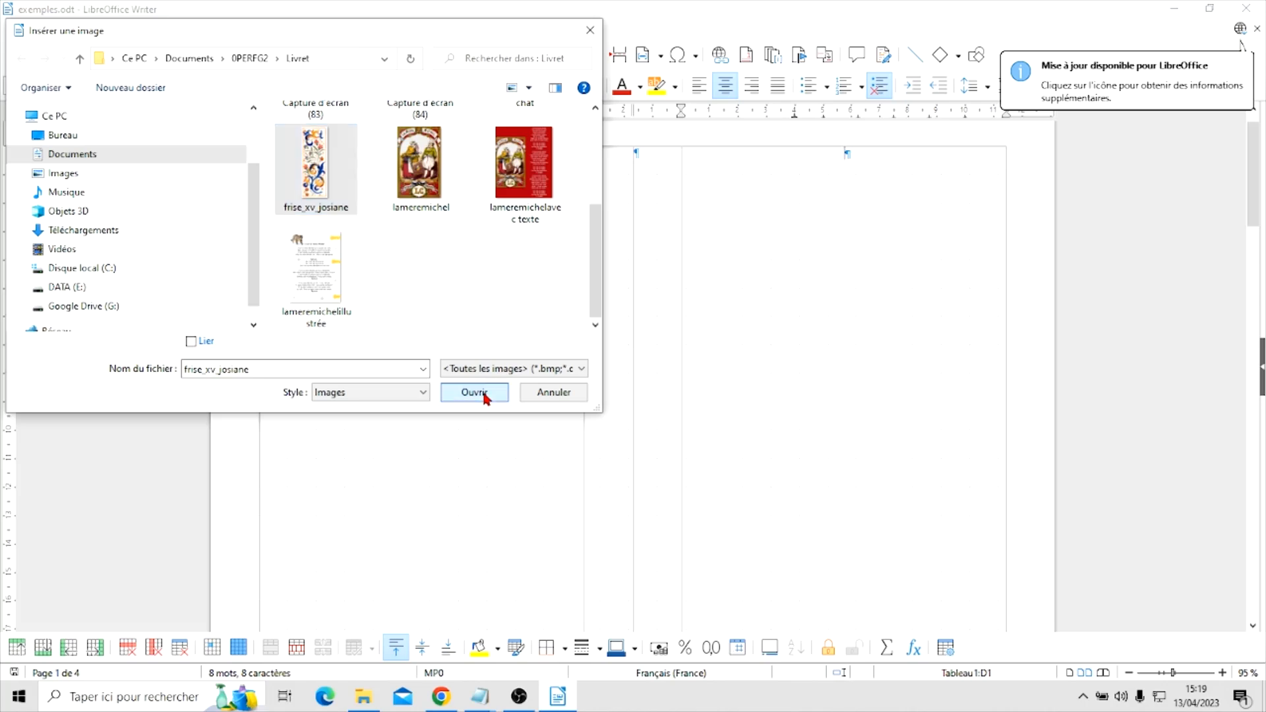
# Move the frieze image into the upper-left corner of the booklet page 1 cell
pyautogui.moveTo(313, 310); pyautogui.dragTo(774, 331)
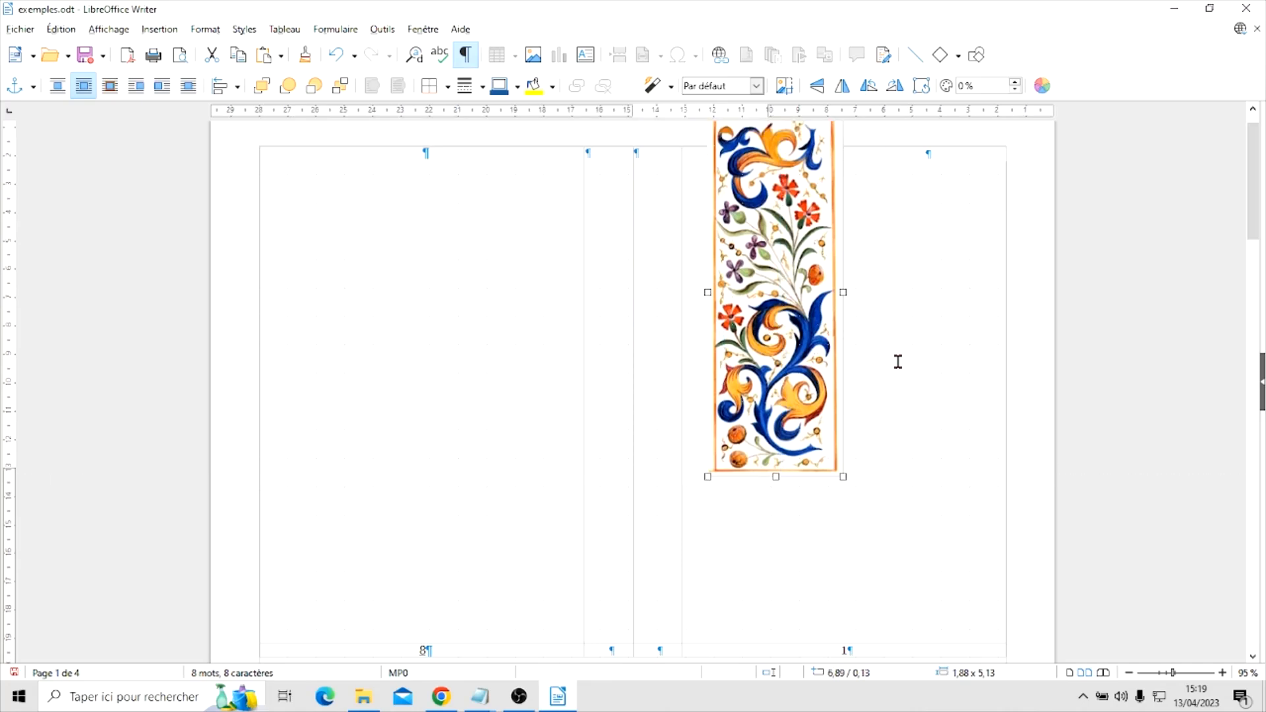
pyautogui.scroll(1, 1087, 324)
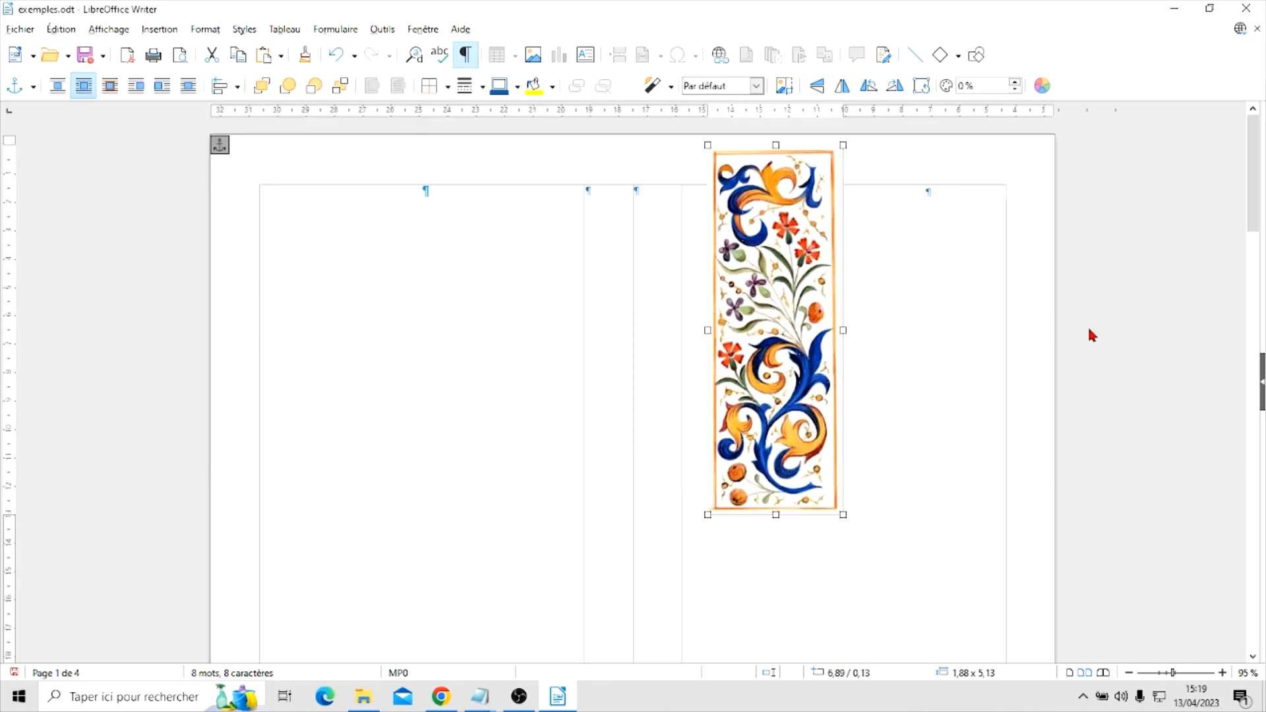
pyautogui.moveTo(786, 273); pyautogui.dragTo(756, 306)
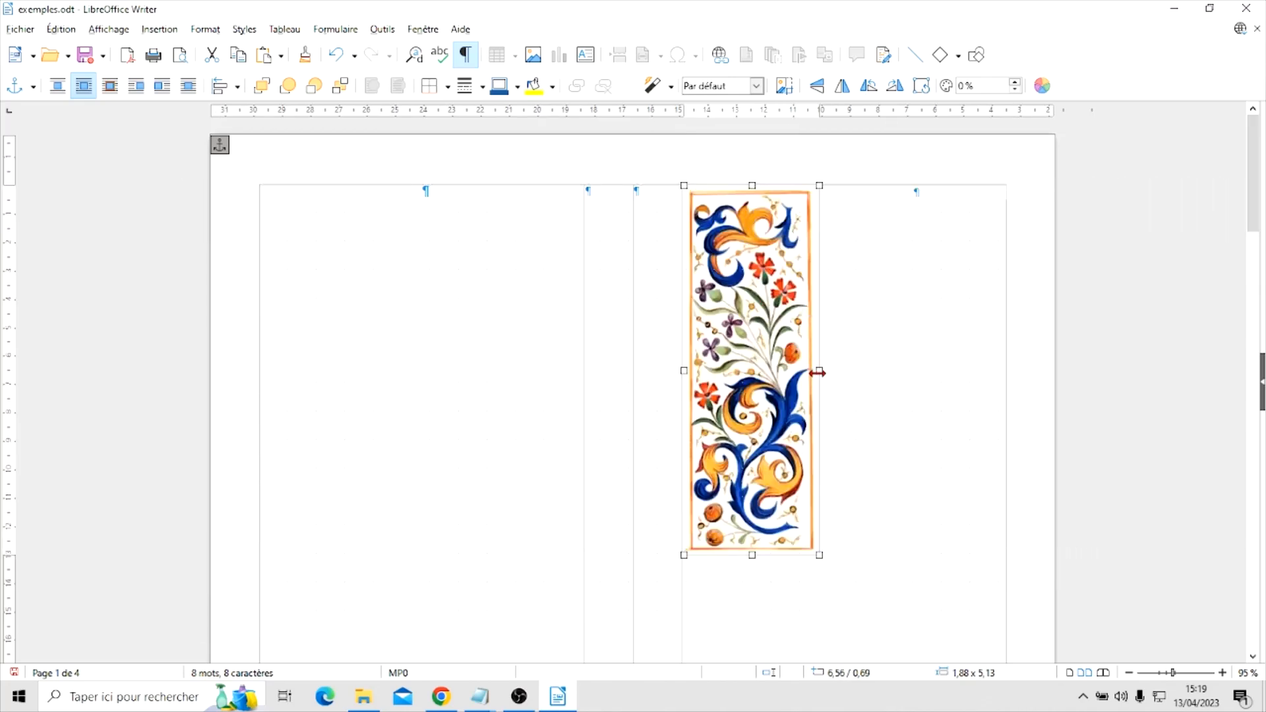
# Narrow the frieze to a width of about 0.91 and stretch it down to the bottom of the table
pyautogui.moveTo(818, 372); pyautogui.dragTo(750, 372)
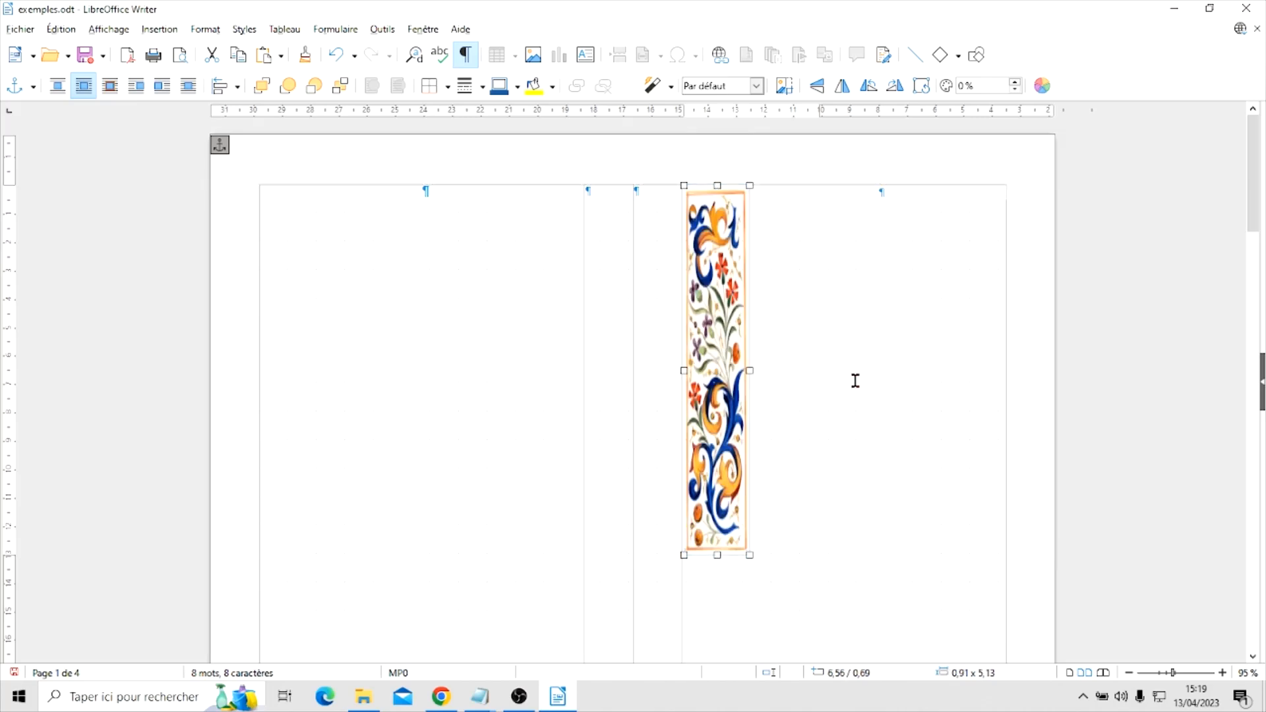
pyautogui.scroll(-3, 907, 344)
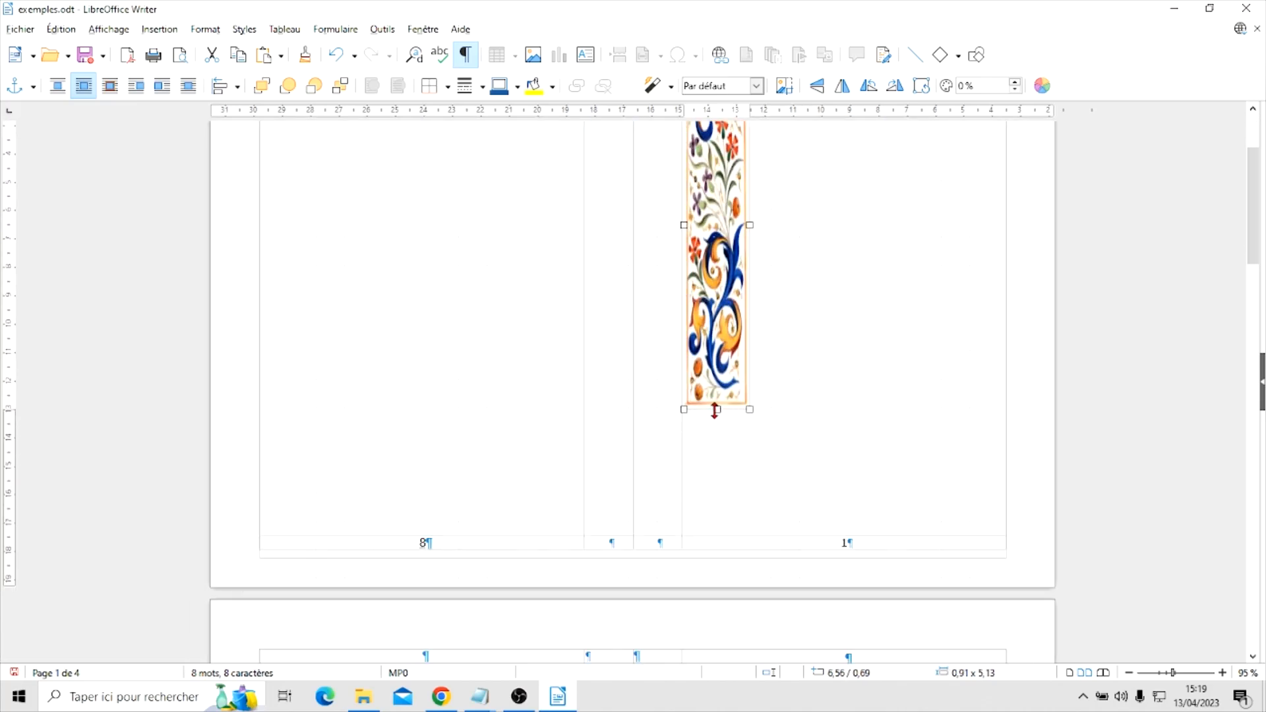
pyautogui.moveTo(717, 417); pyautogui.dragTo(712, 547)
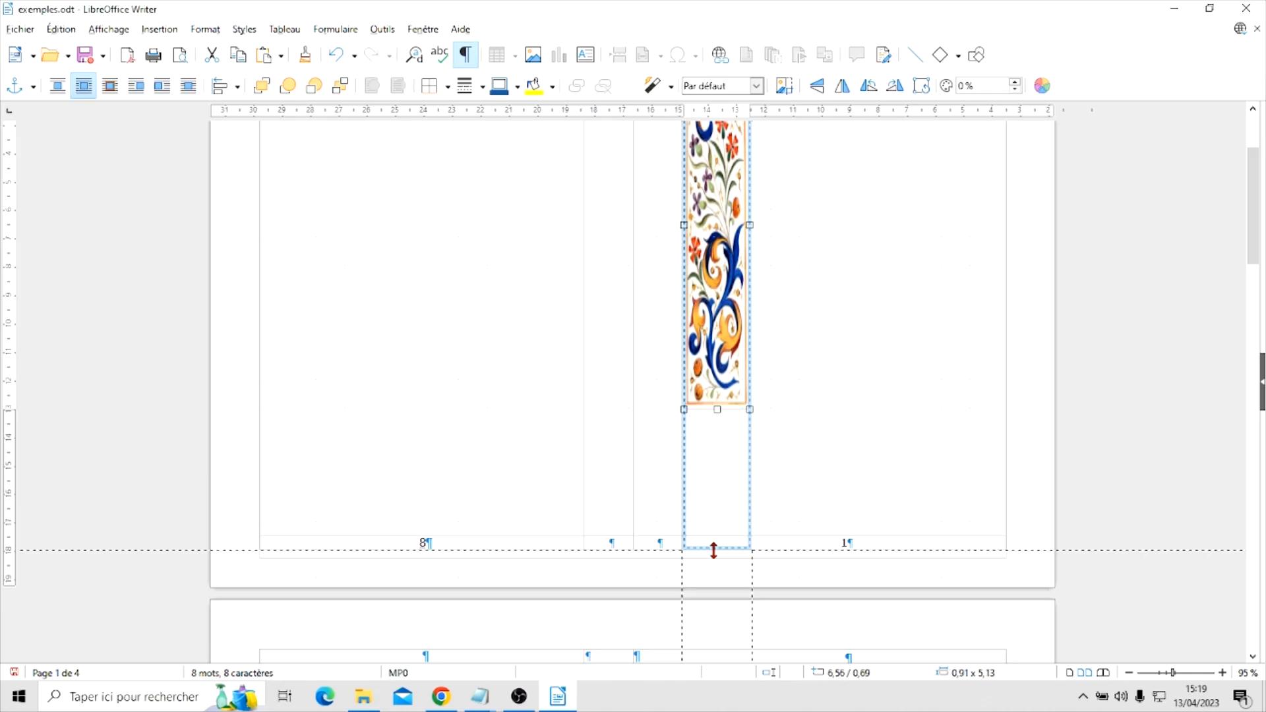
pyautogui.scroll(3, 888, 384)
pyautogui.click(899, 379)
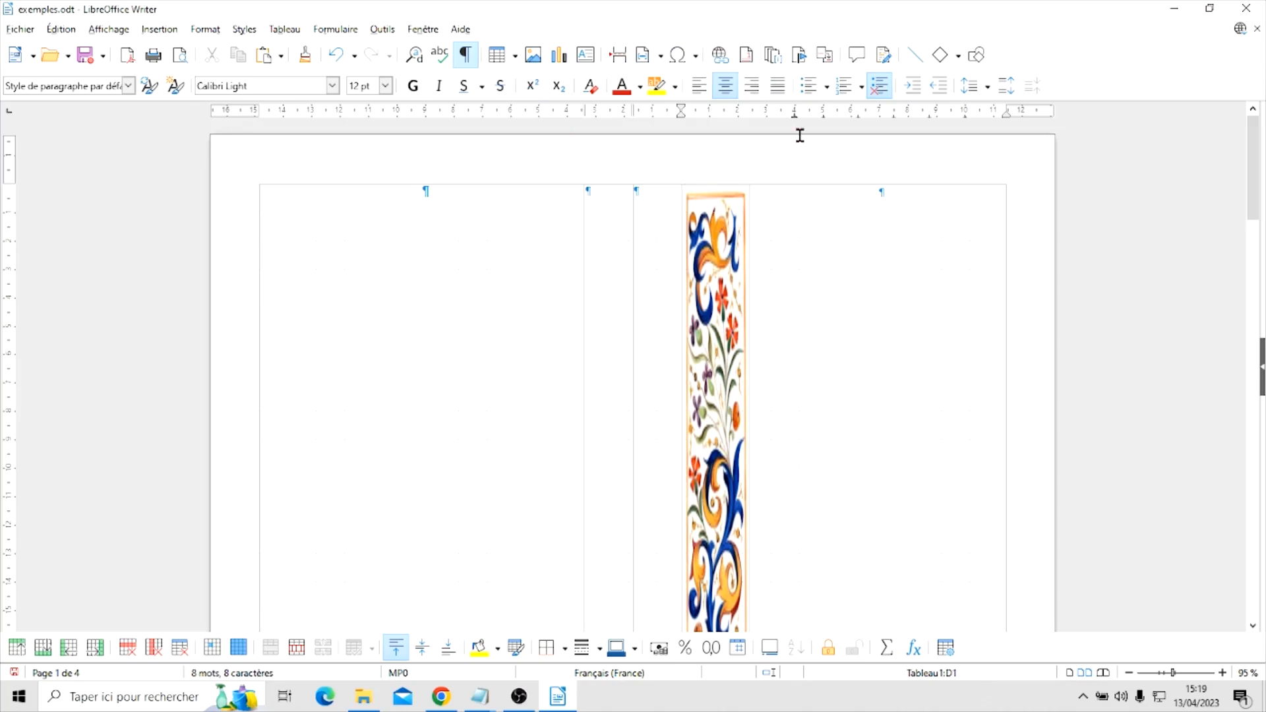
# Draw a text box of about 8.92 × 17.35 beside the frieze and enter "Les 3 comptines préférées de mes petits enfants"
pyautogui.scroll(-3, 1066, 402)
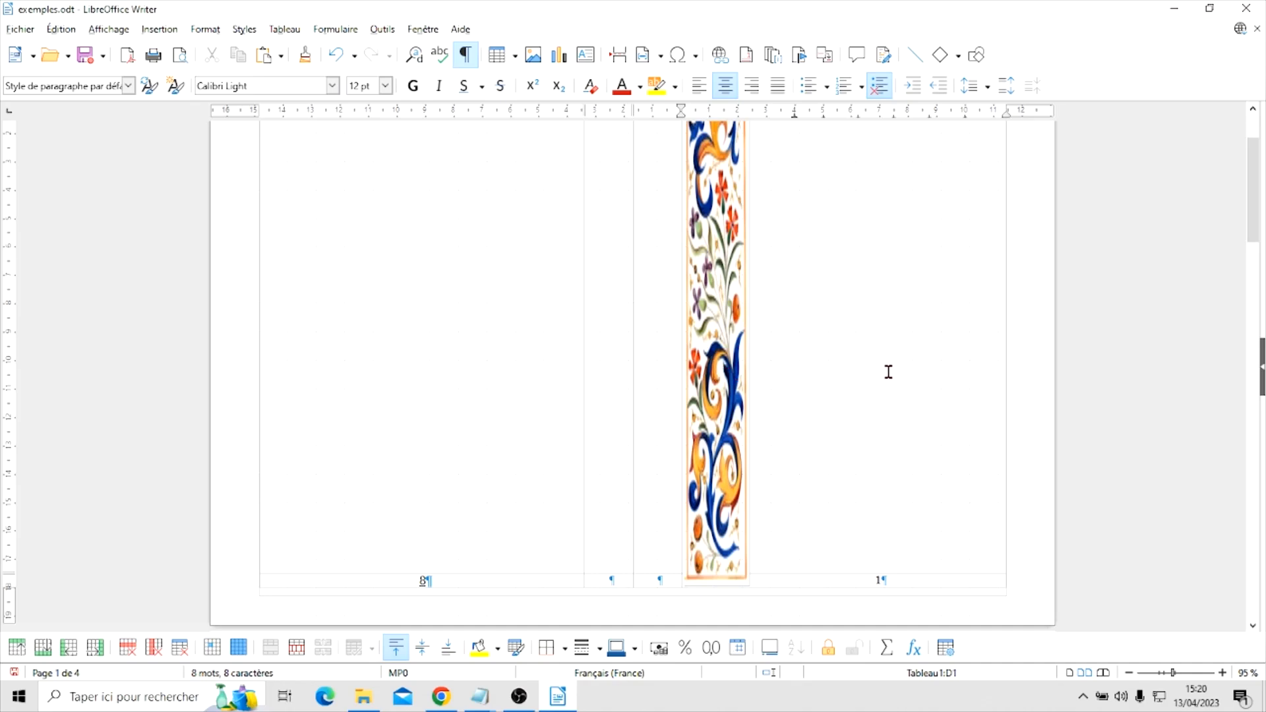
pyautogui.scroll(3, 888, 371)
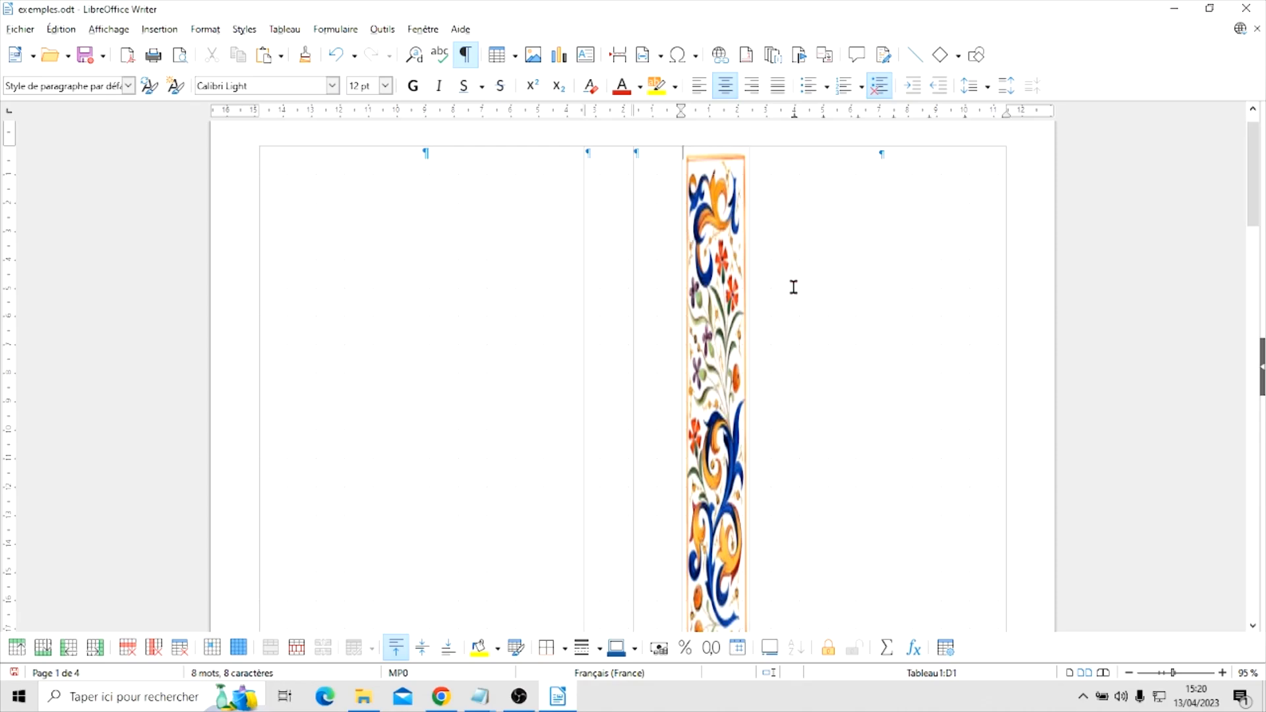
pyautogui.click(586, 55)
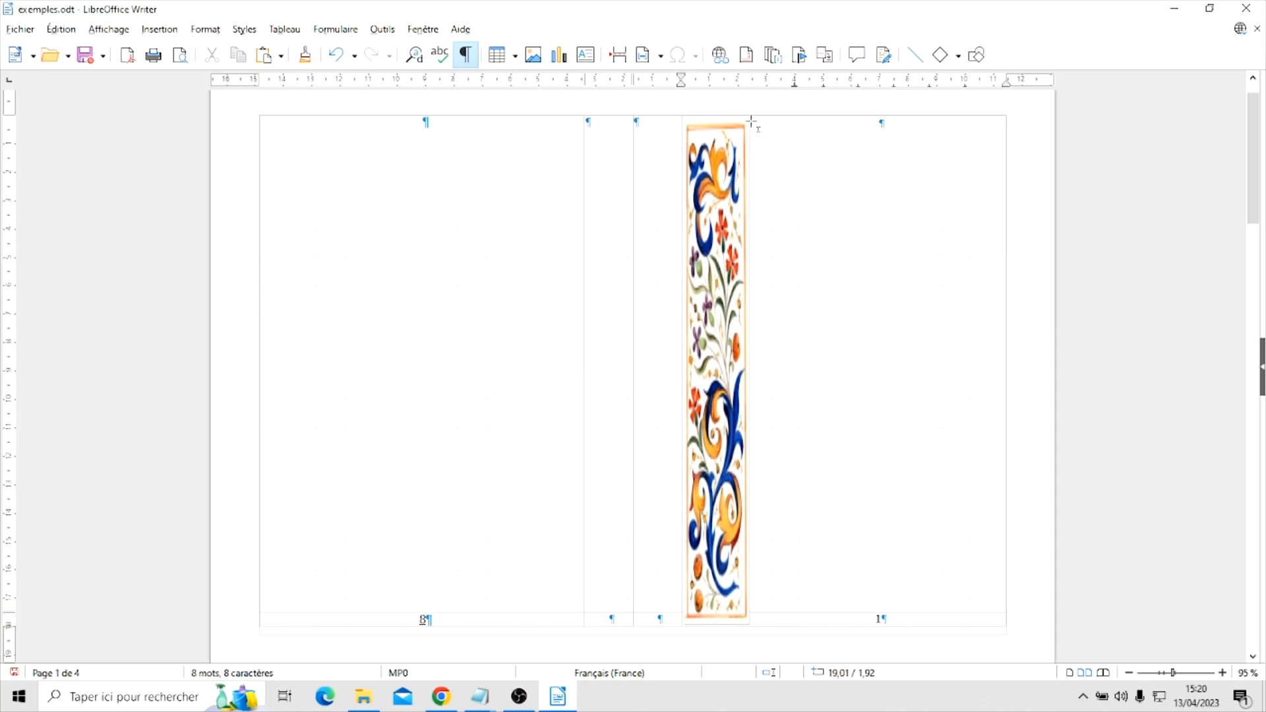
pyautogui.moveTo(750, 116); pyautogui.dragTo(1005, 614)
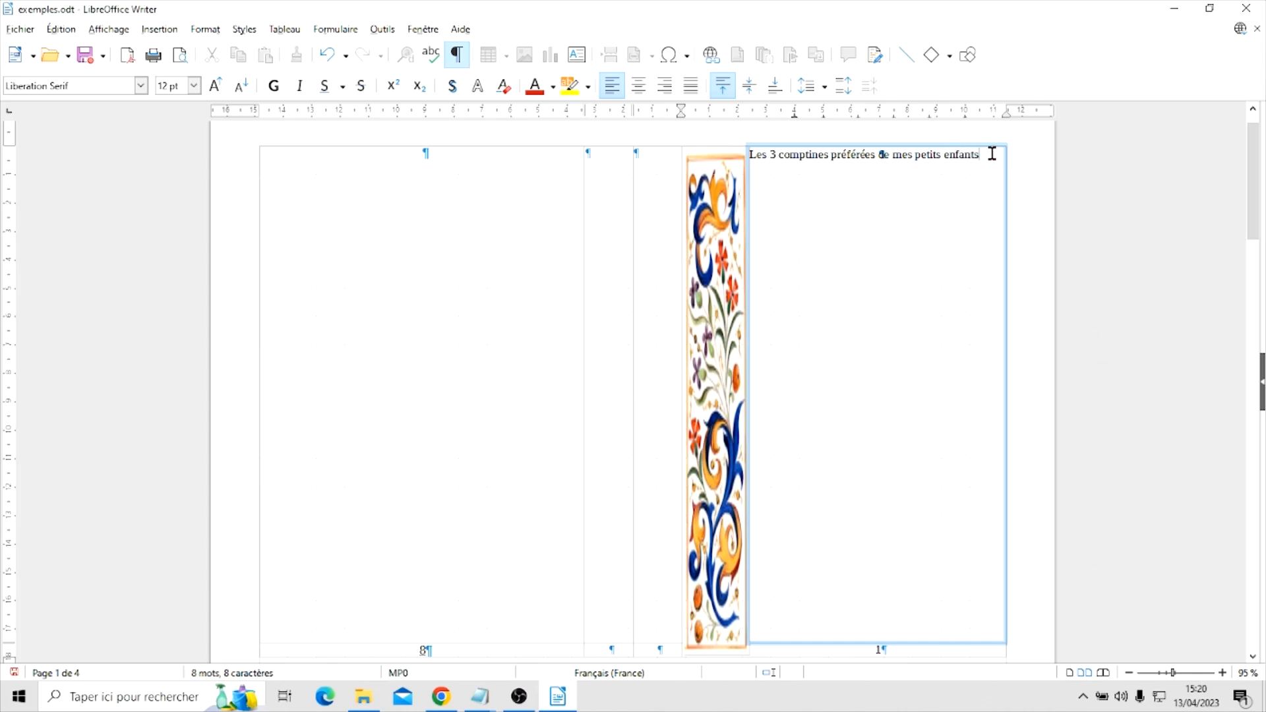
# Set the whole title in the text box to 48 pt Lucida Calligraphy
pyautogui.moveTo(981, 156); pyautogui.dragTo(734, 159)
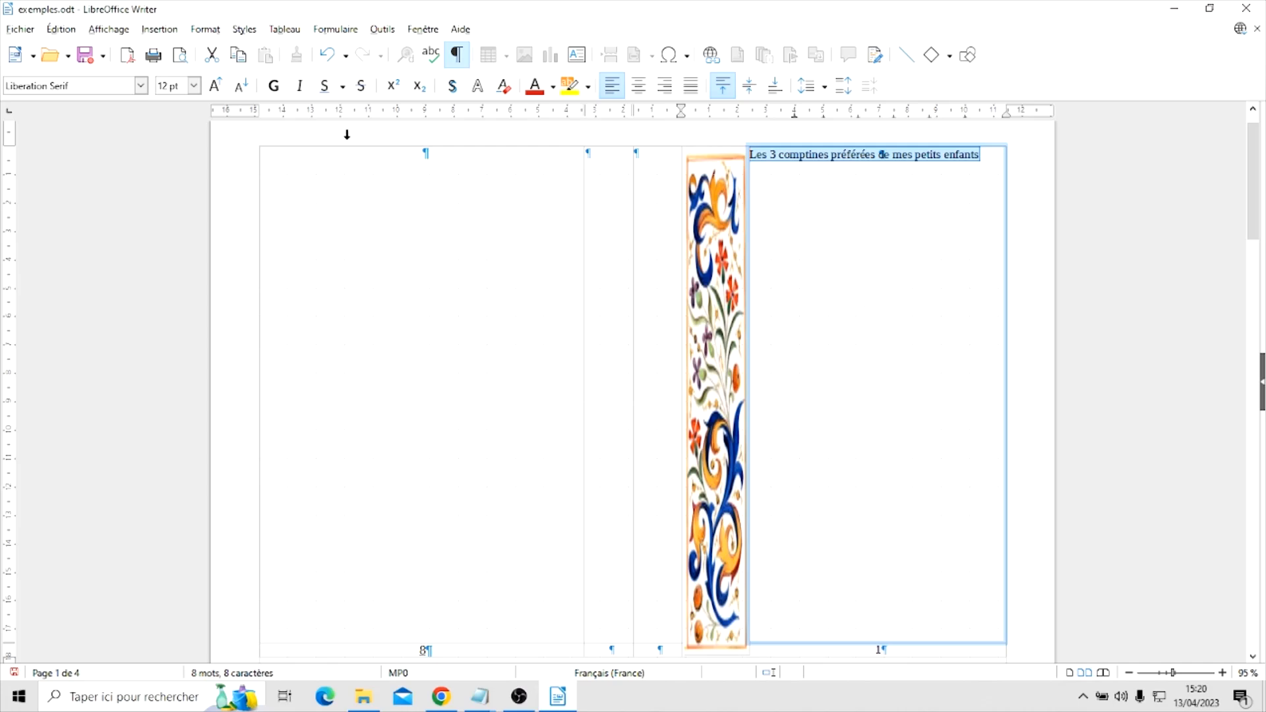
pyautogui.click(194, 86)
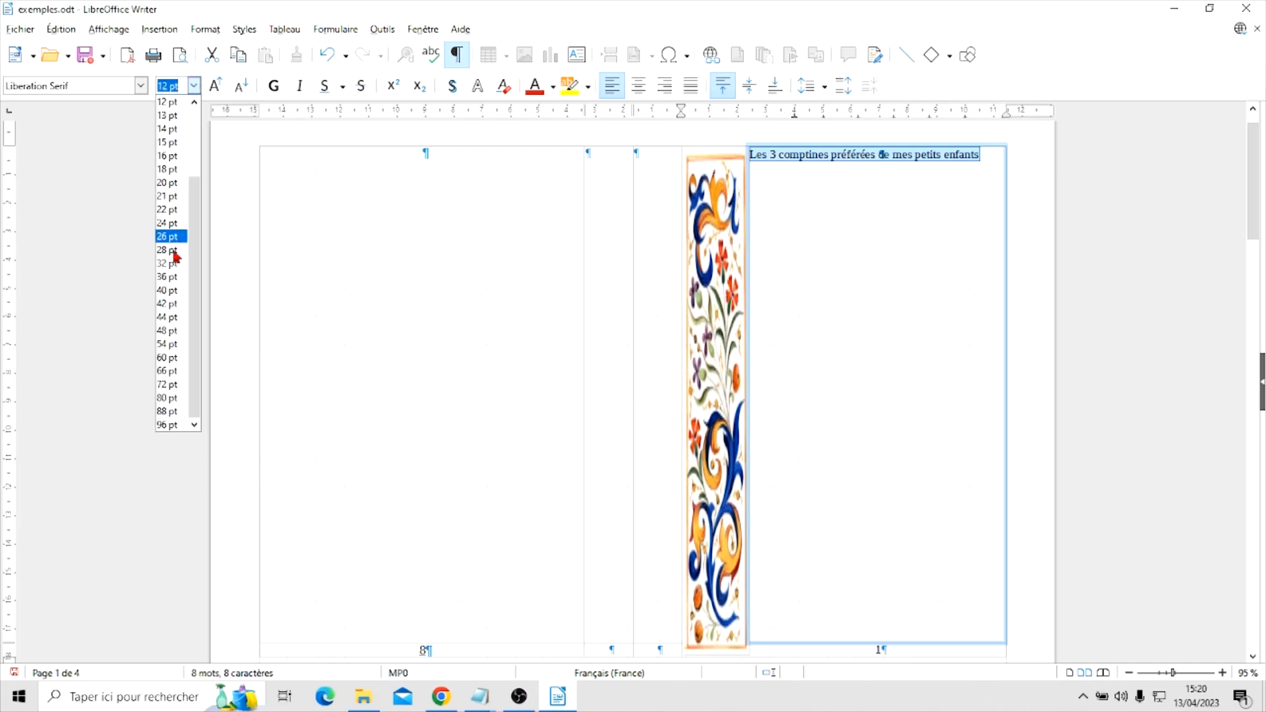
pyautogui.click(173, 332)
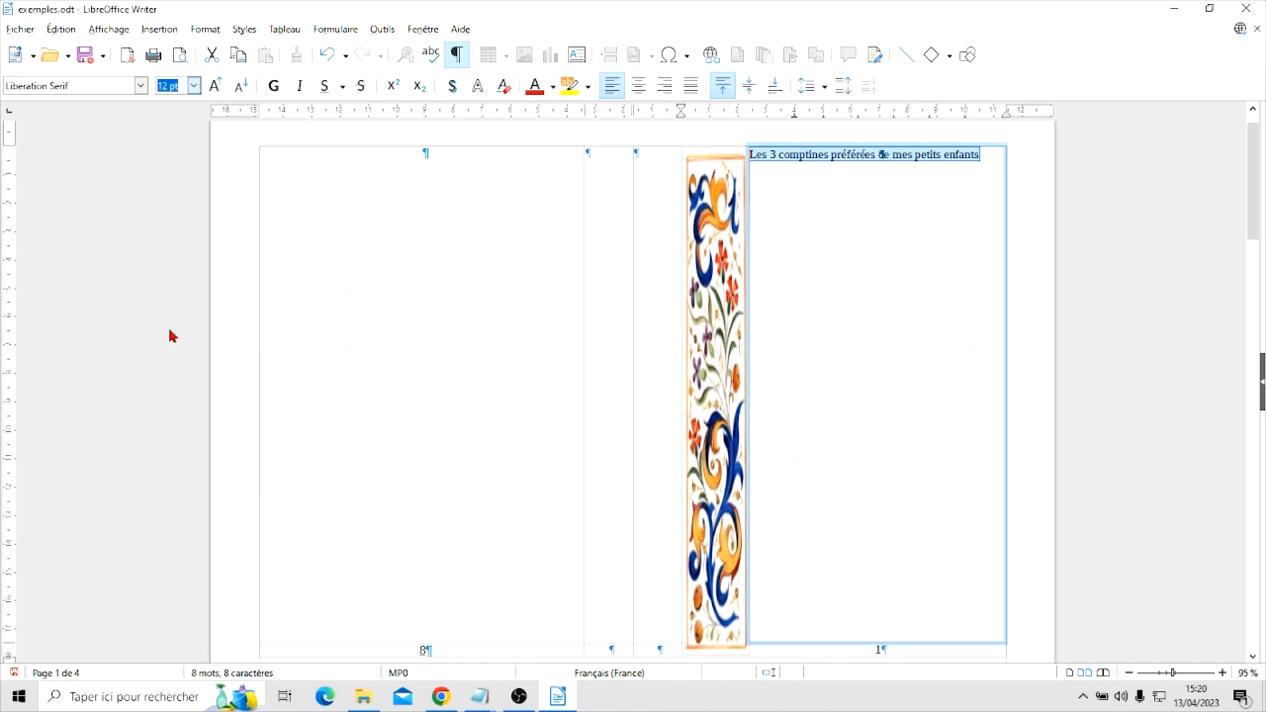
pyautogui.click(140, 87)
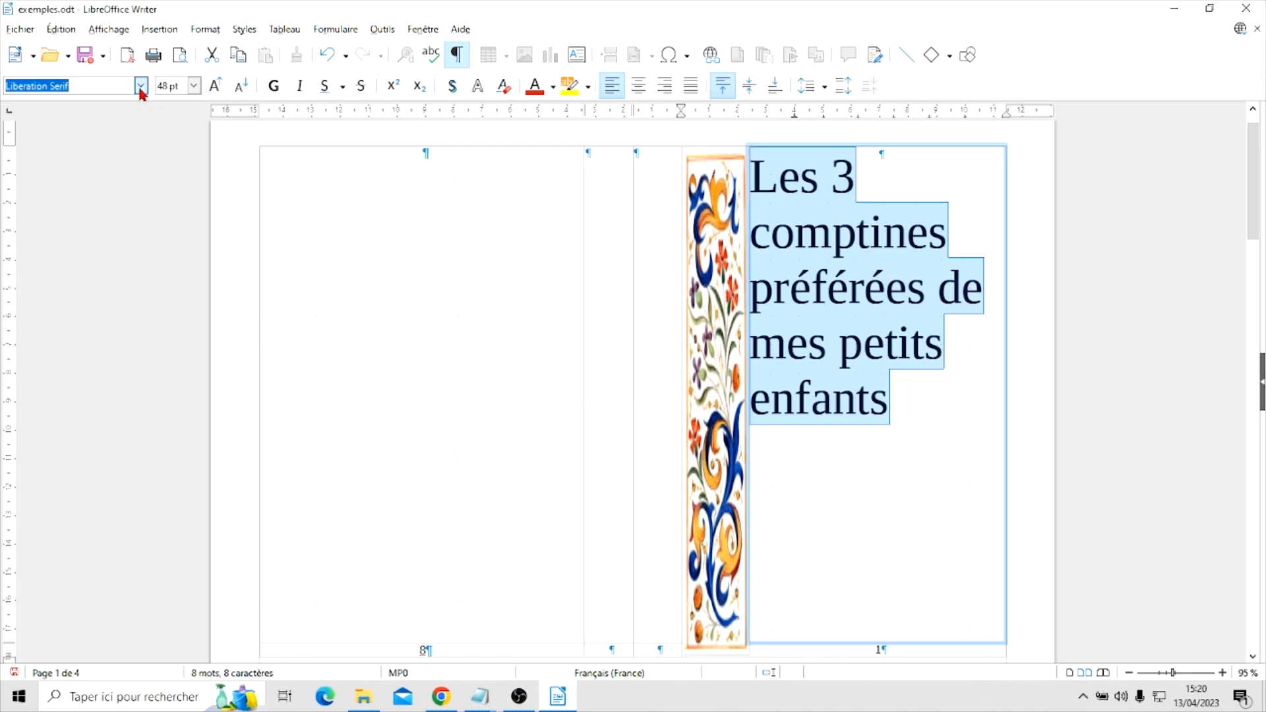
pyautogui.click(140, 88)
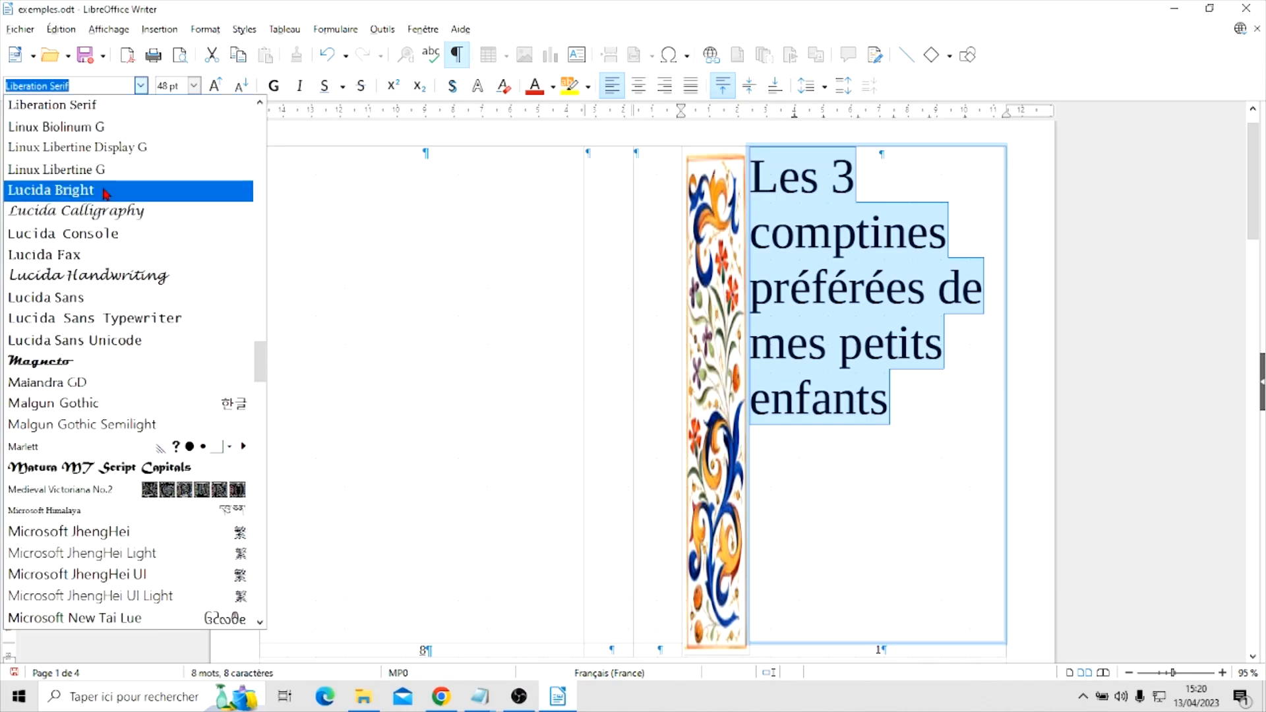
pyautogui.click(92, 218)
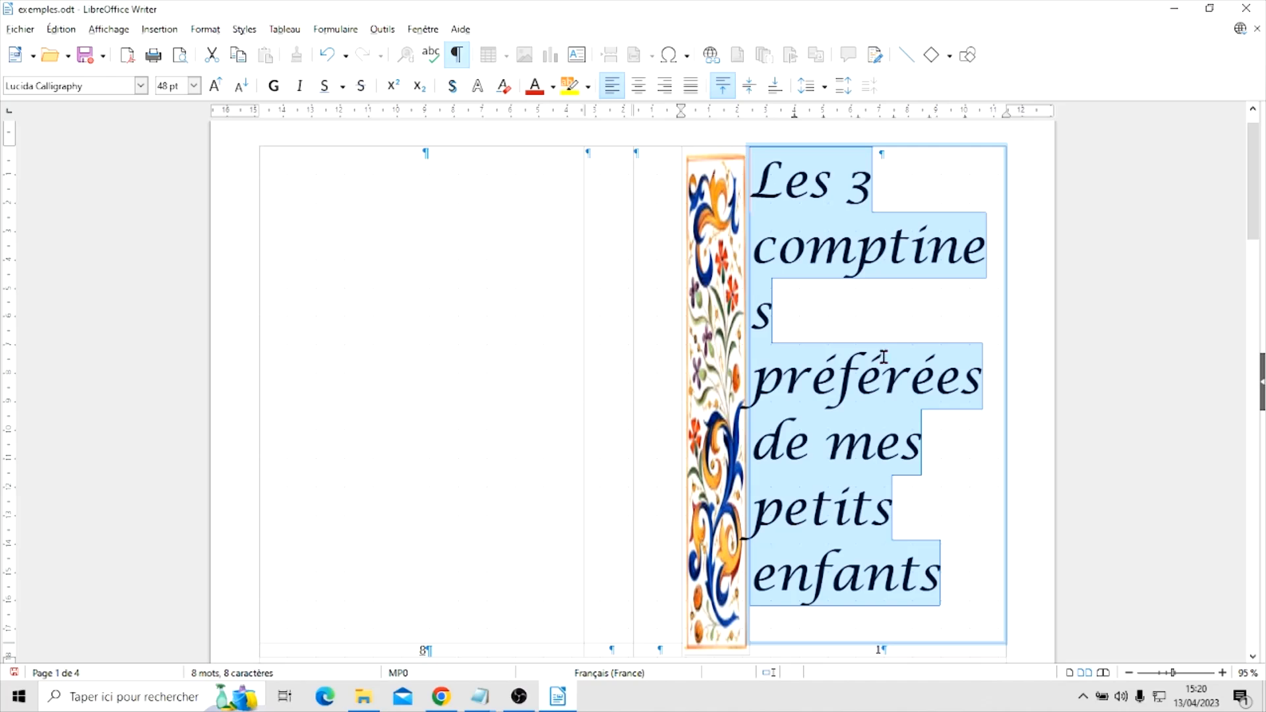
# Reduce the title's font size to 44 pt and centre it horizontally in the text box
pyautogui.click(195, 87)
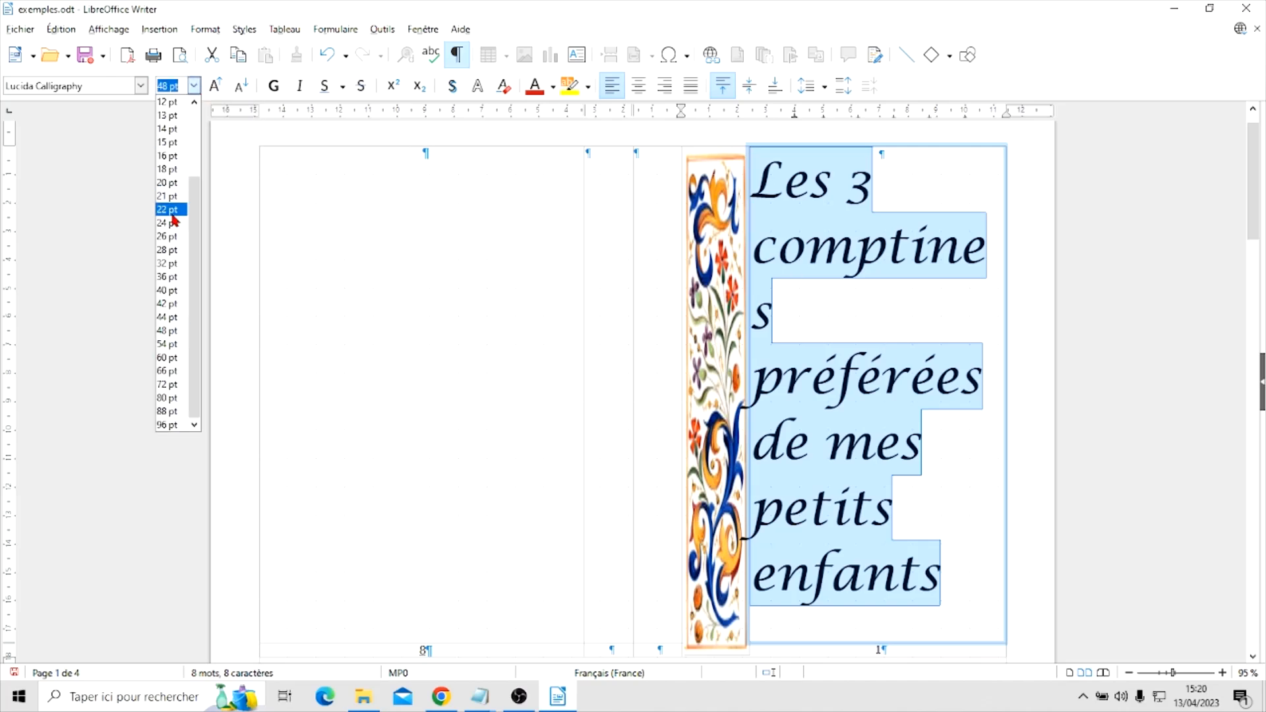
pyautogui.click(168, 317)
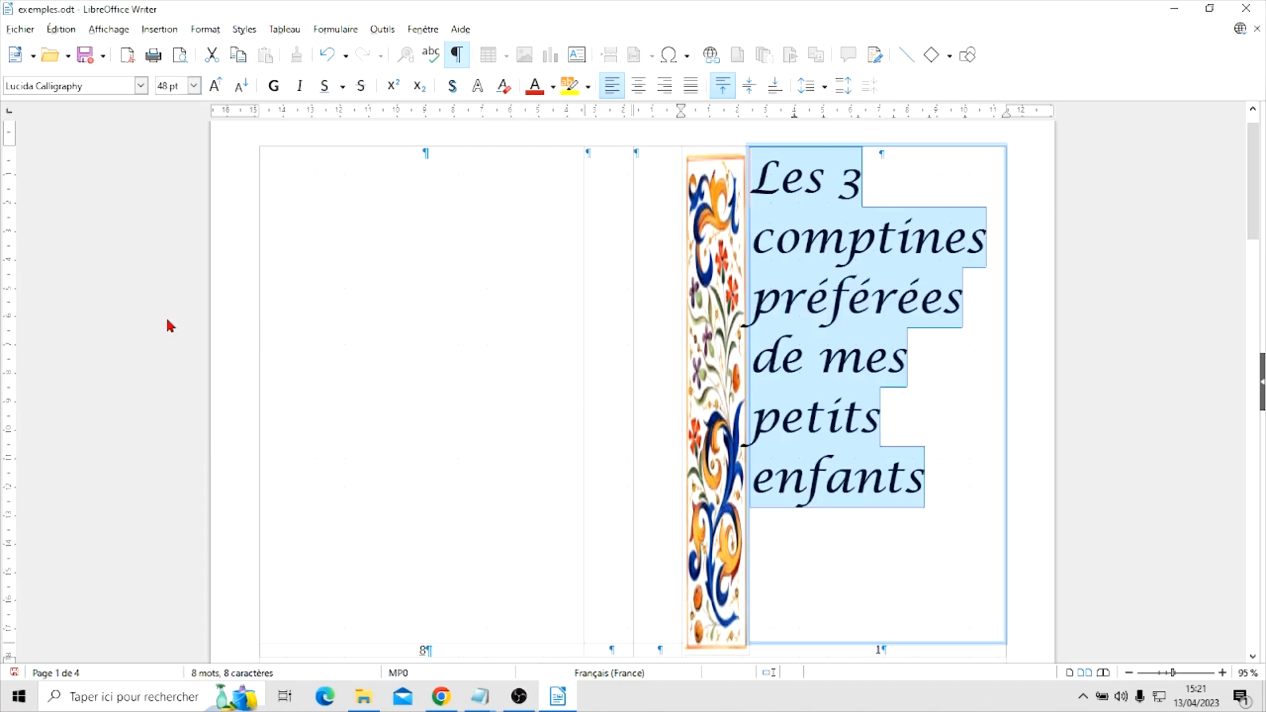
pyautogui.click(641, 91)
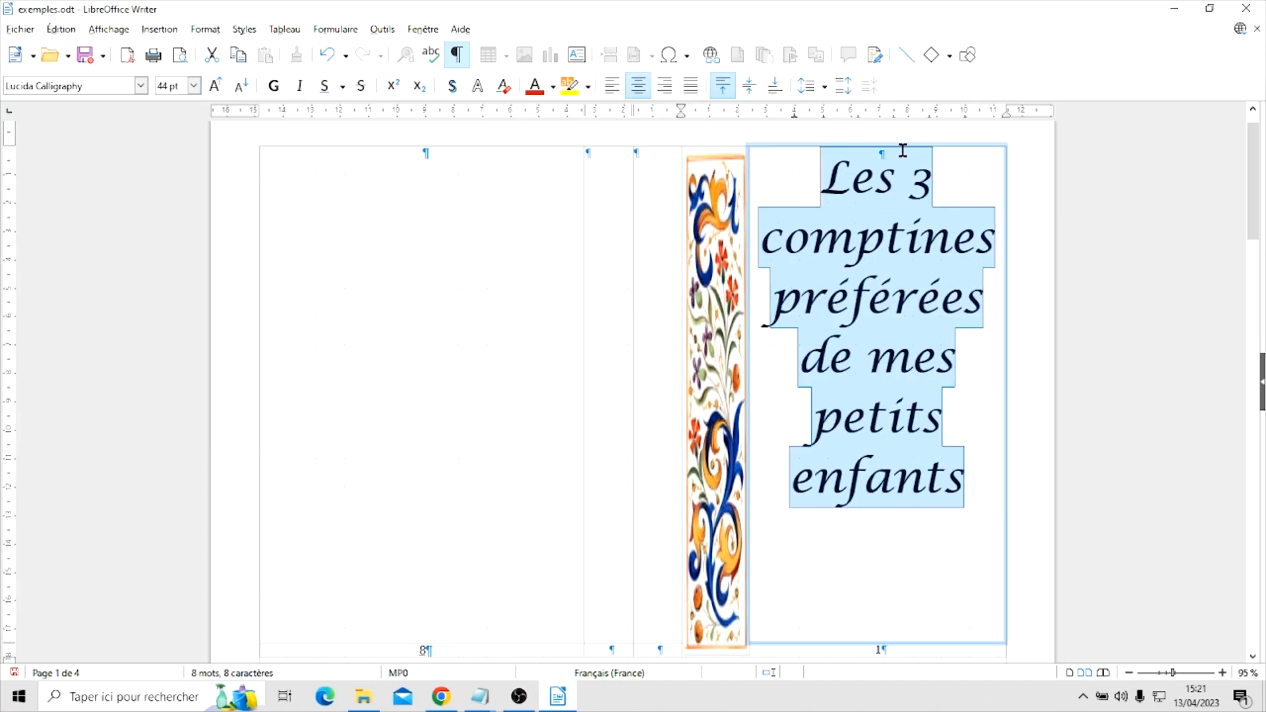
pyautogui.click(917, 208)
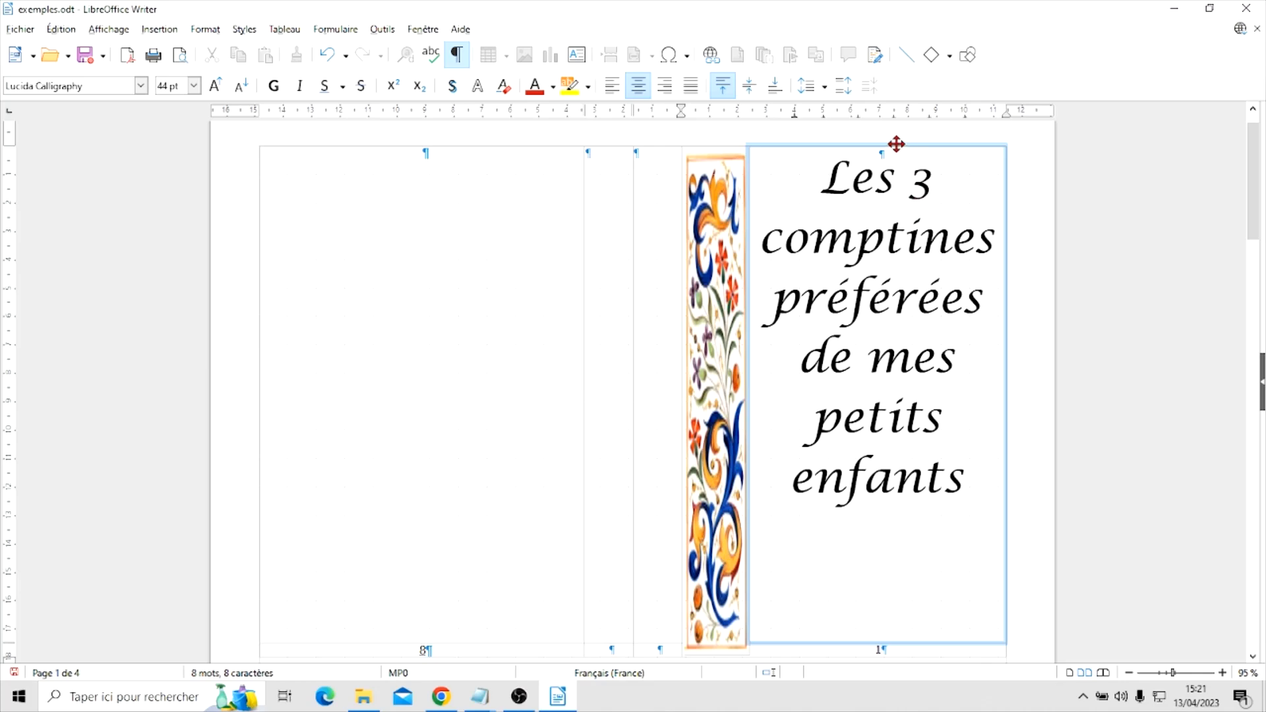
# Lower the title text box's upper edge so the box is about 15.71 high, and check the cover layout
pyautogui.click(916, 142)
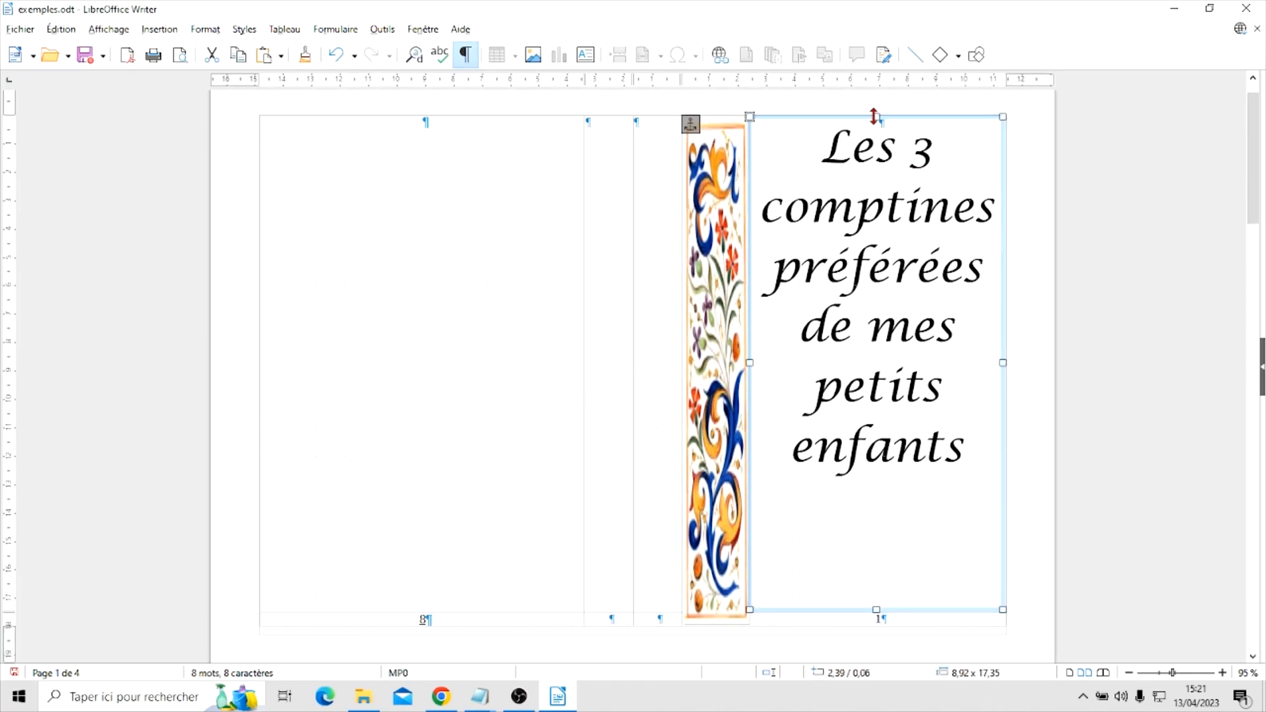
pyautogui.moveTo(873, 116); pyautogui.dragTo(870, 154)
pyautogui.moveTo(870, 158); pyautogui.dragTo(870, 164)
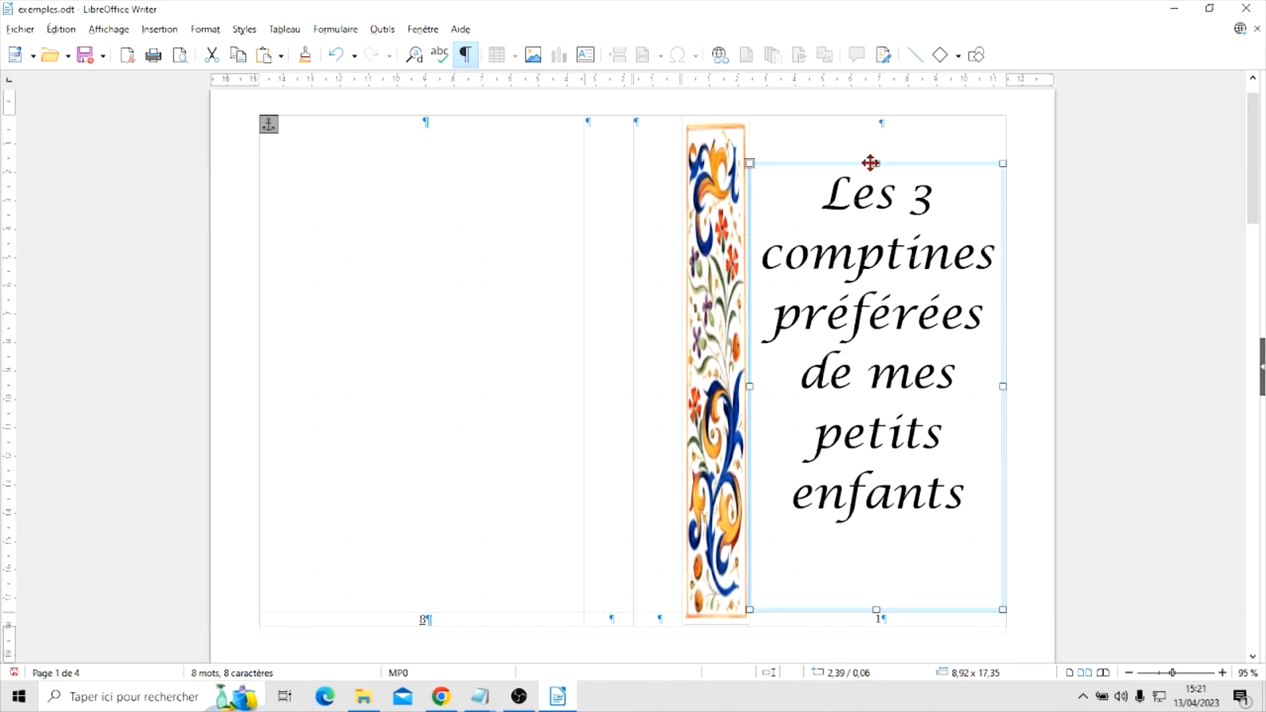
pyautogui.click(1015, 219)
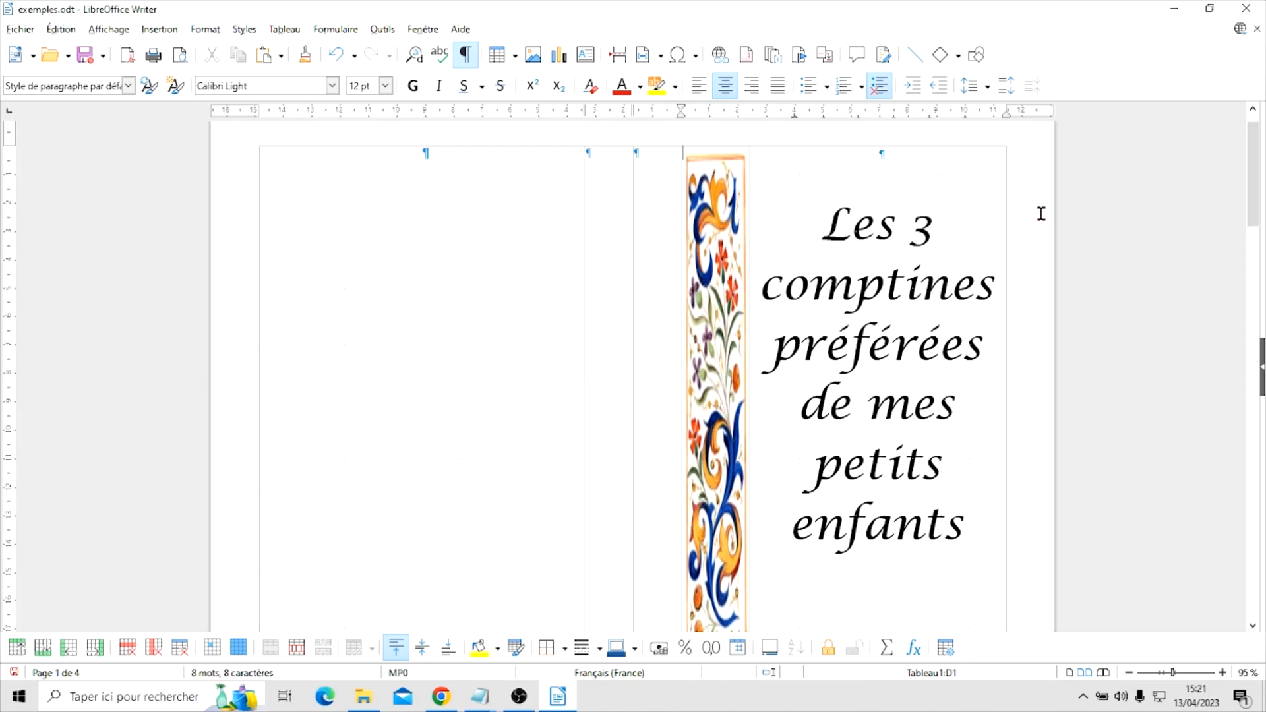
pyautogui.scroll(-2, 1040, 213)
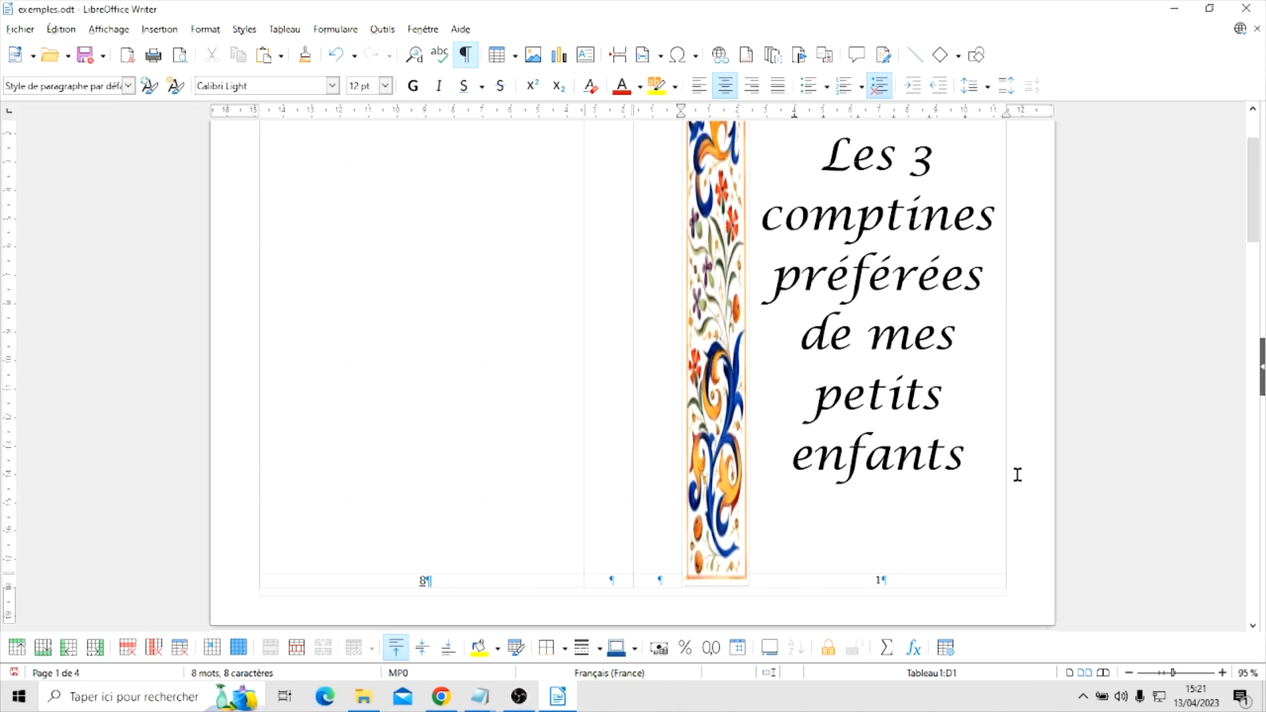
pyautogui.scroll(3, 1025, 382)
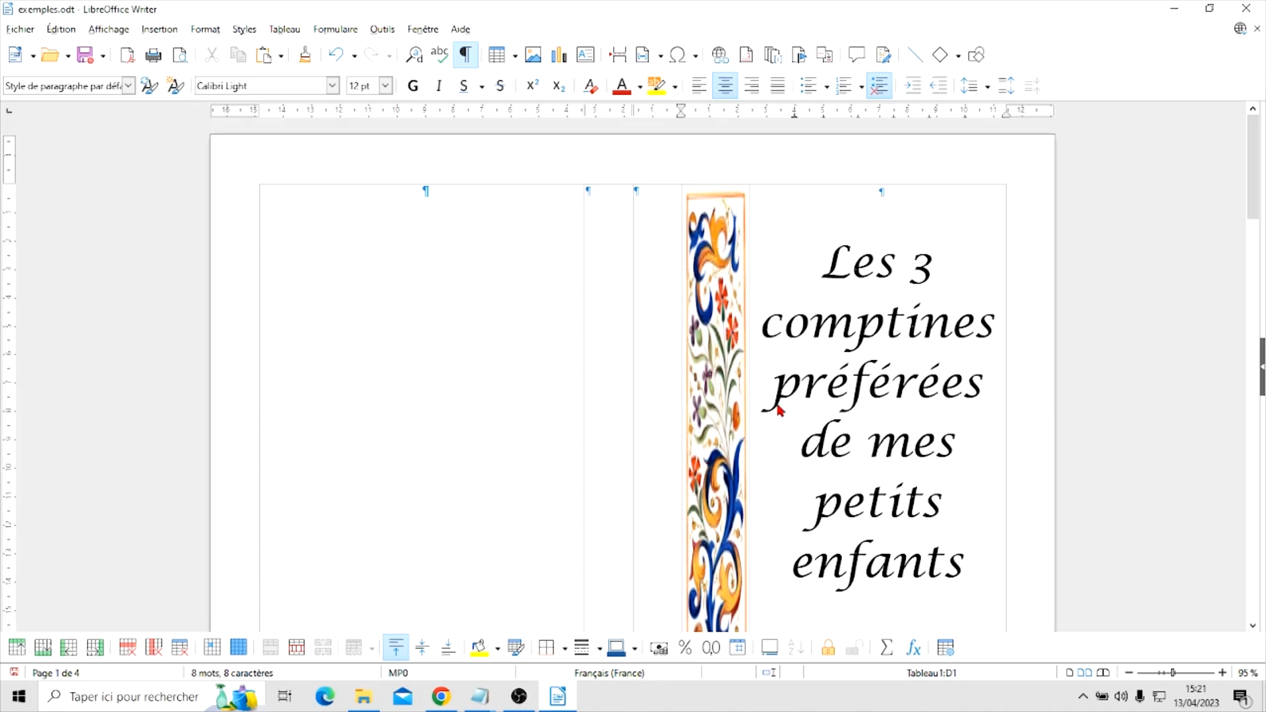
pyautogui.click(866, 302)
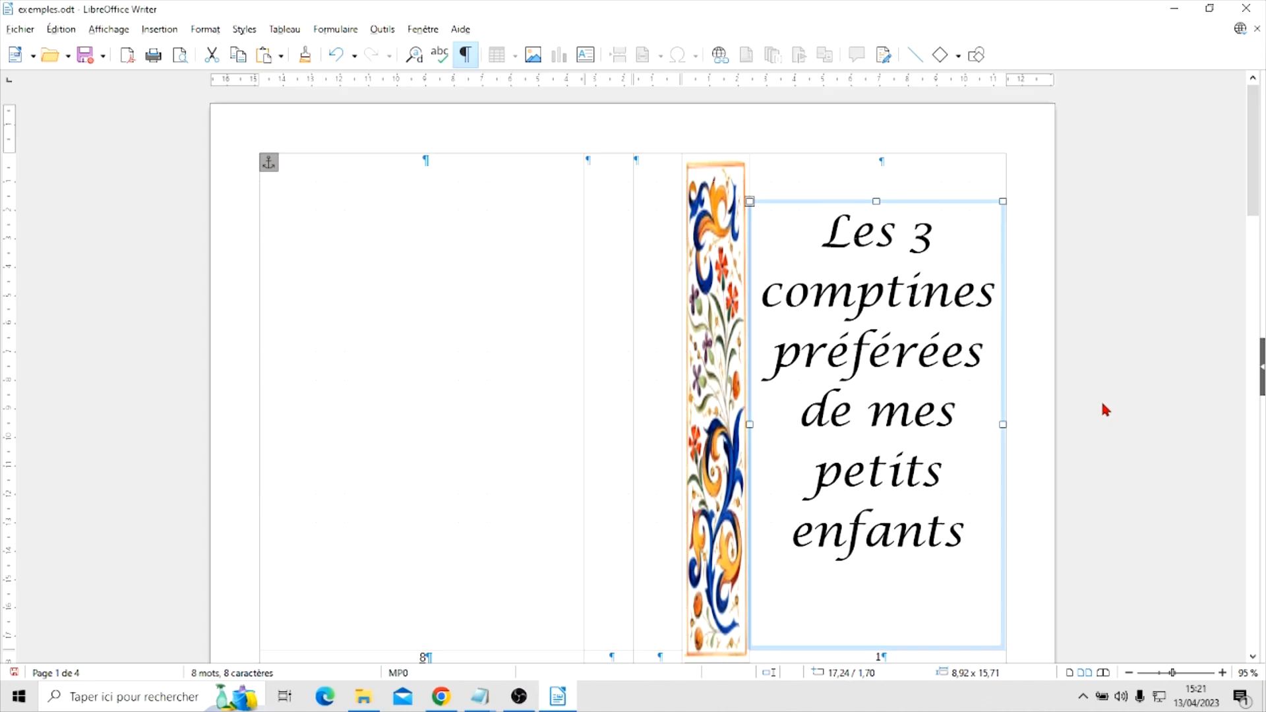
pyautogui.scroll(-2, 1105, 406)
pyautogui.scroll(-2, 1134, 318)
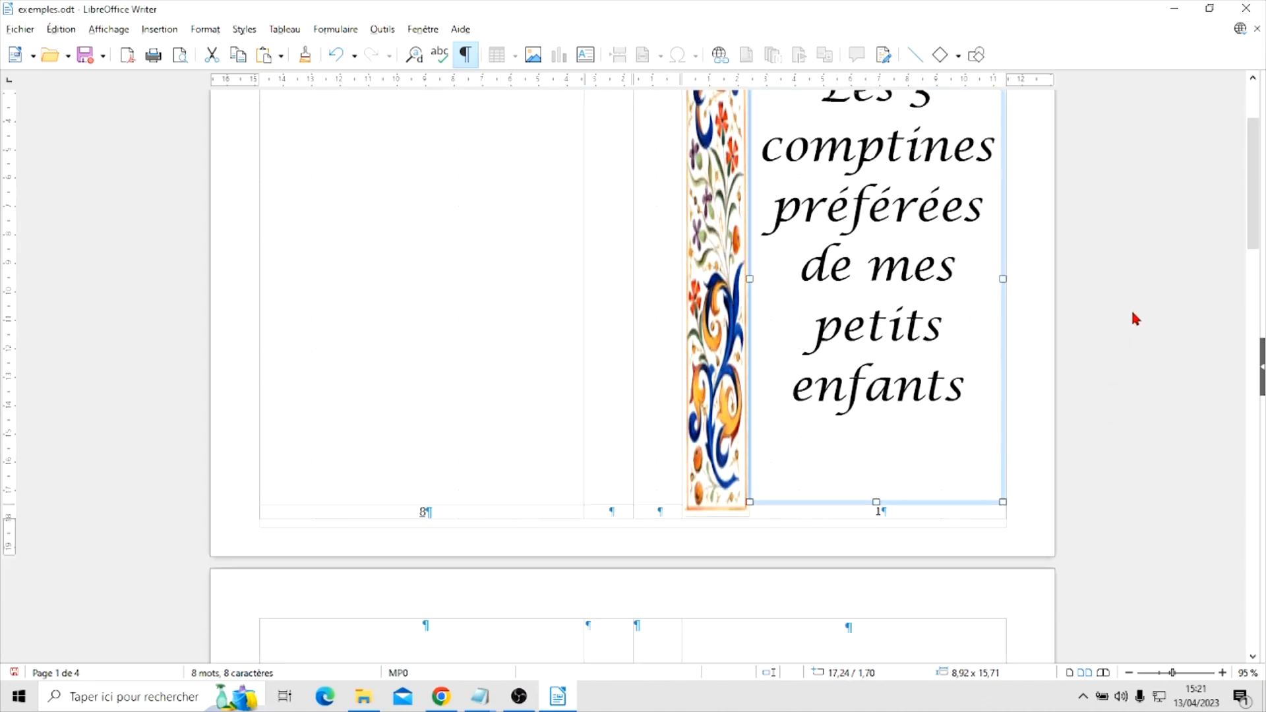
pyautogui.scroll(1, 1134, 318)
pyautogui.scroll(3, 1134, 318)
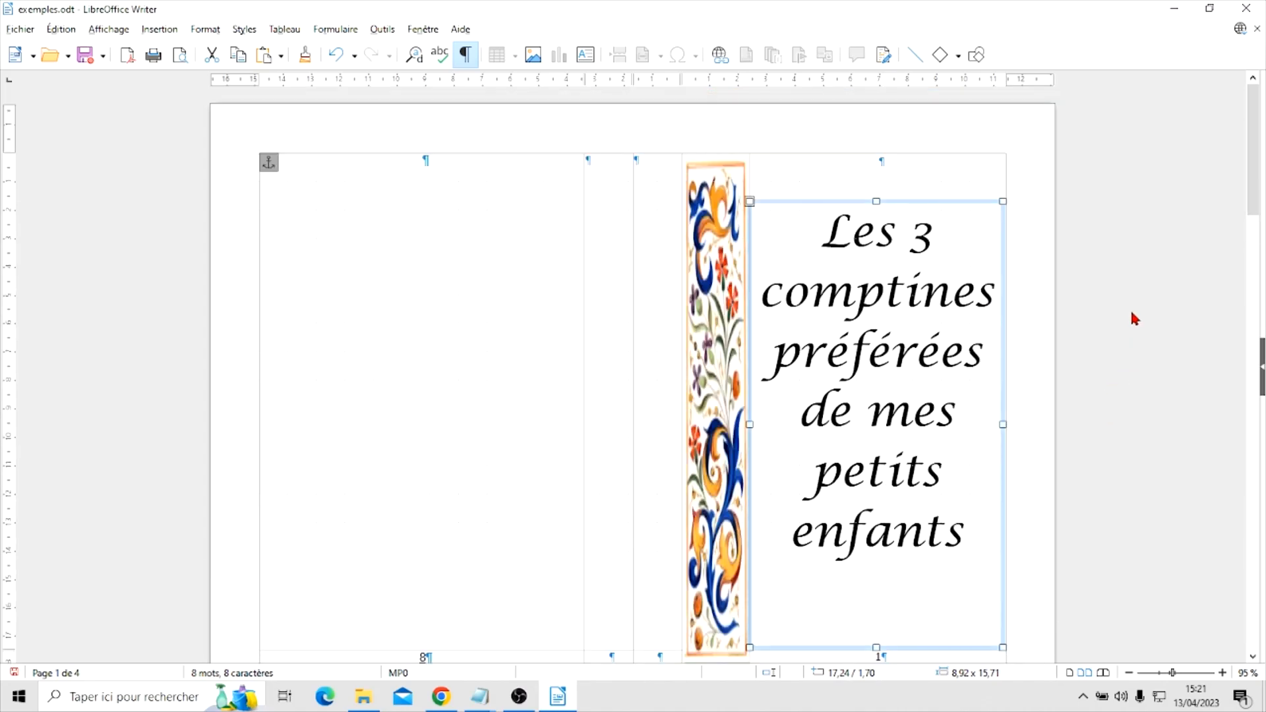
# Switch to File Explorer, browse to Documents > 0PERFG2 > Livret to view the booklet's image and text files, and return to Writer
pyautogui.click(431, 328)
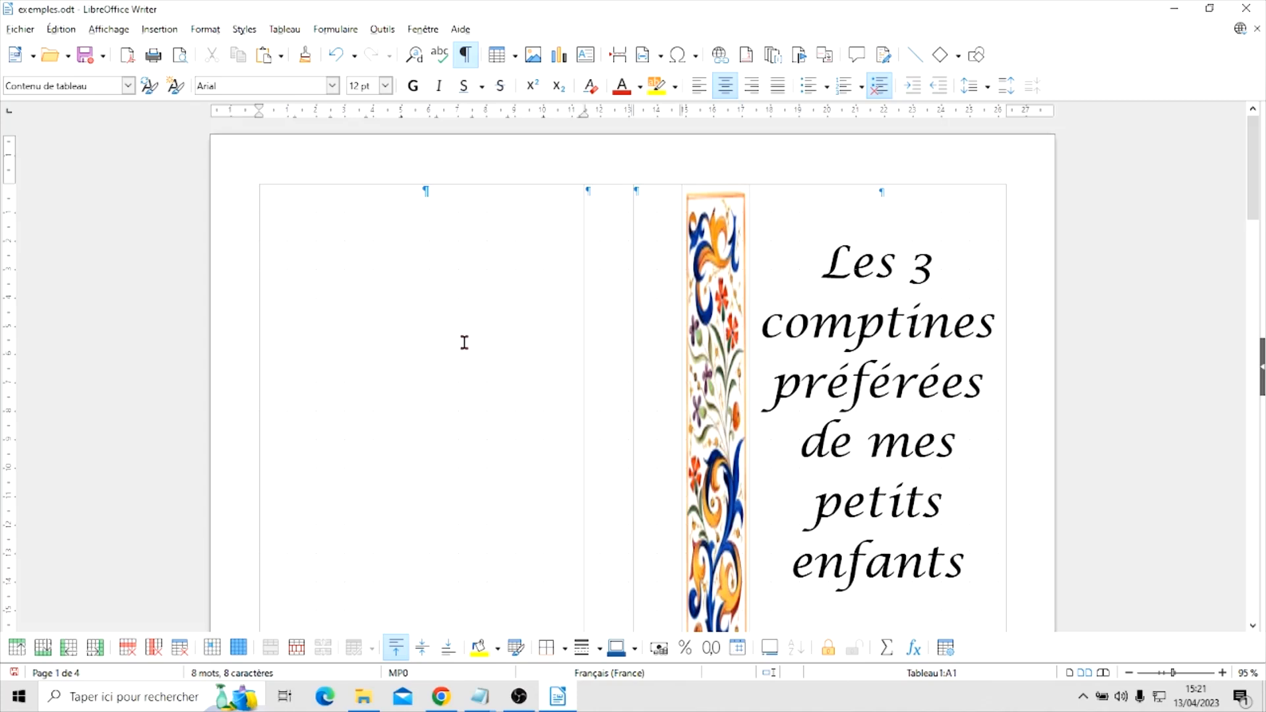
pyautogui.click(366, 701)
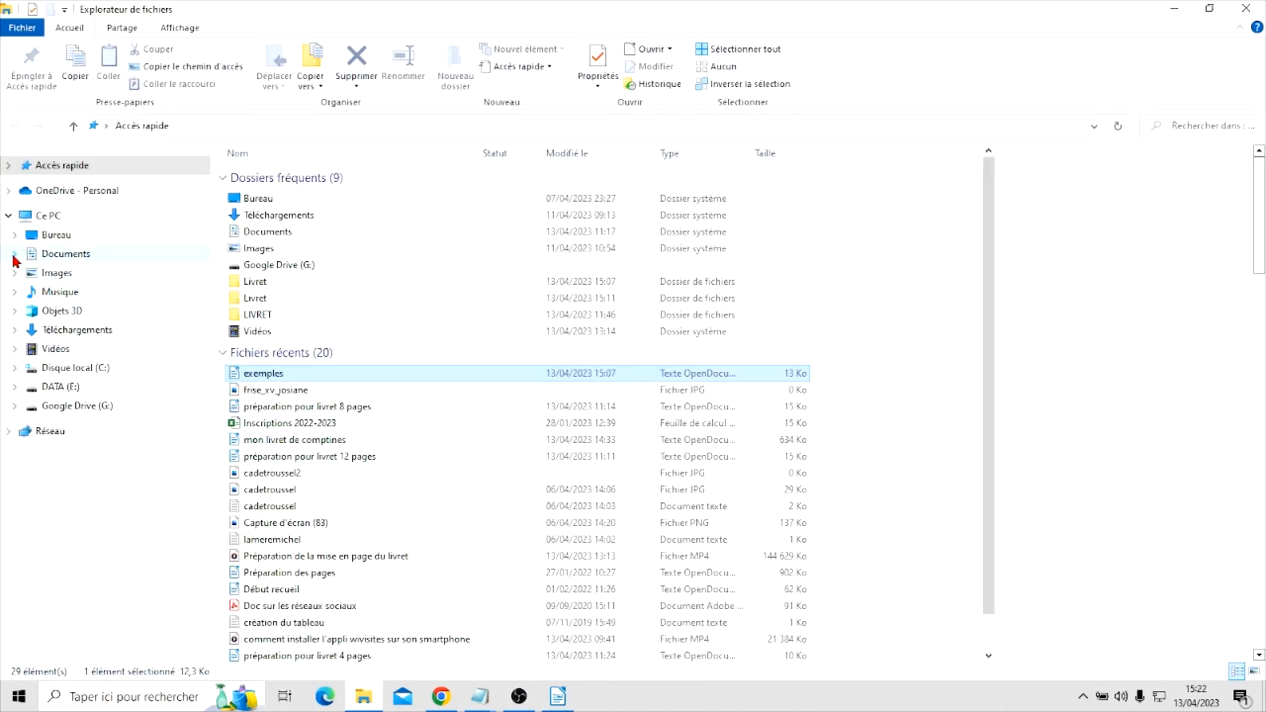
pyautogui.click(14, 256)
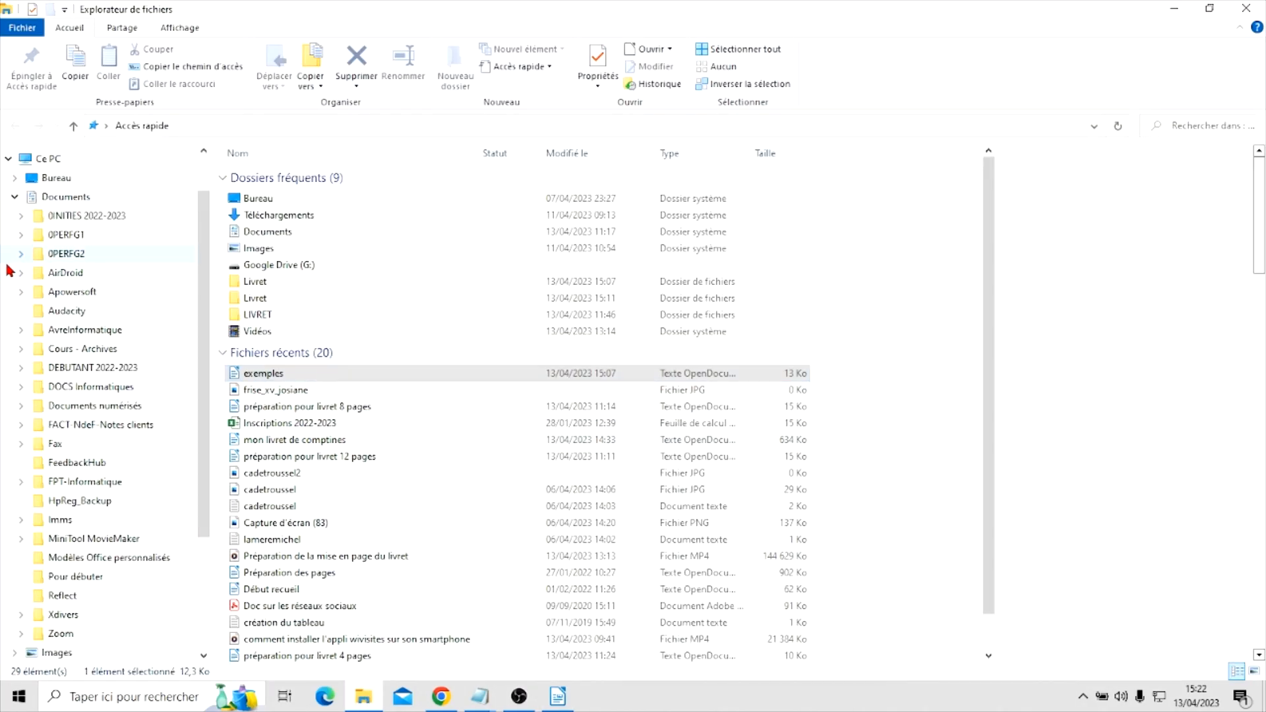
pyautogui.click(20, 273)
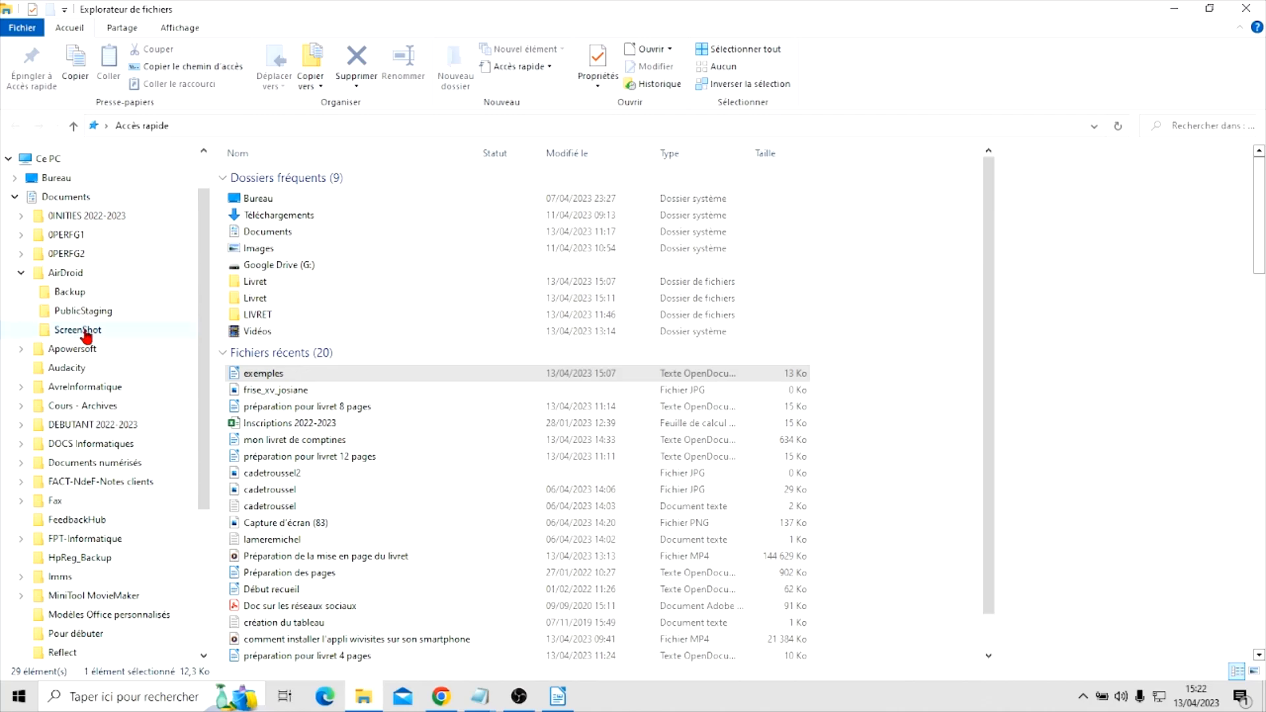
pyautogui.click(21, 254)
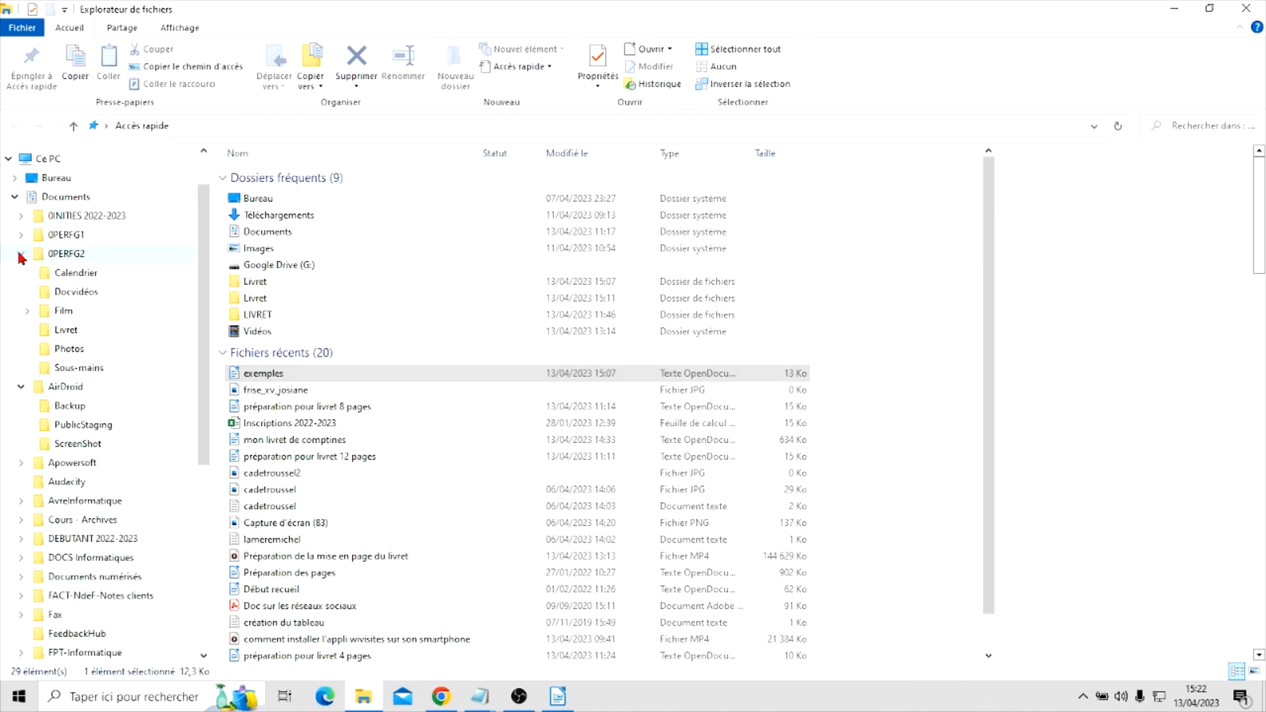
pyautogui.click(69, 332)
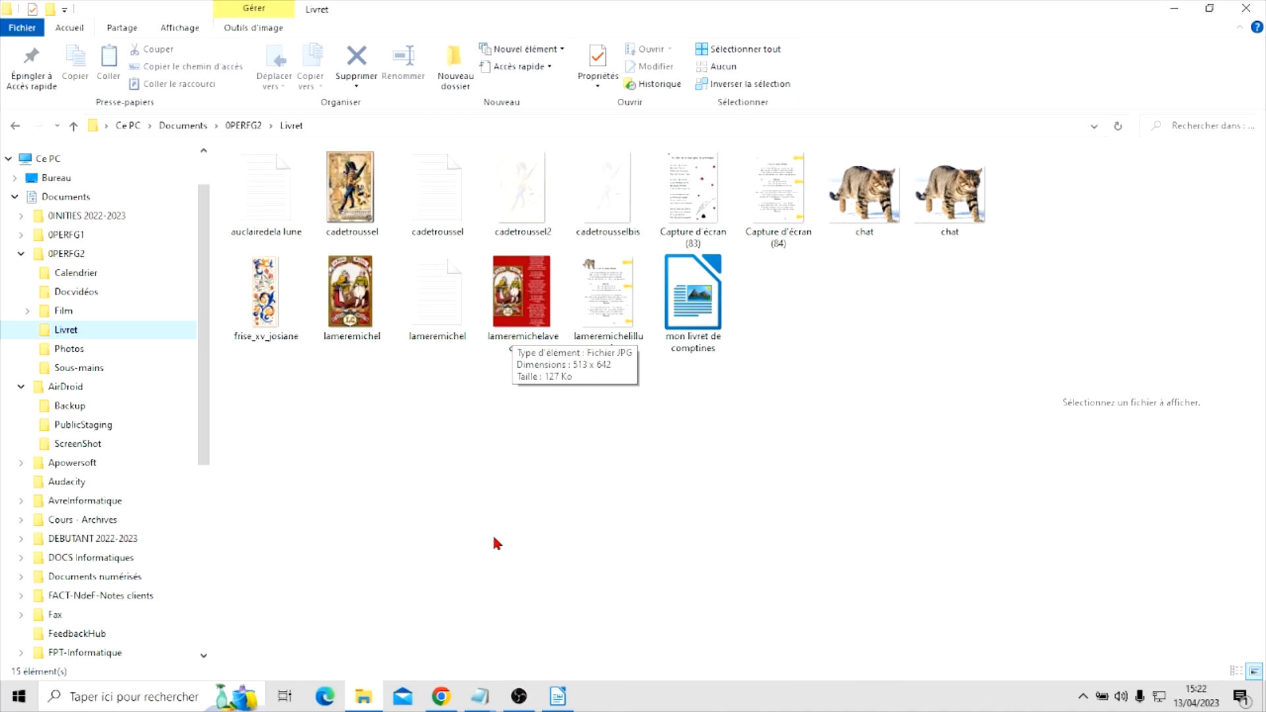
pyautogui.click(557, 696)
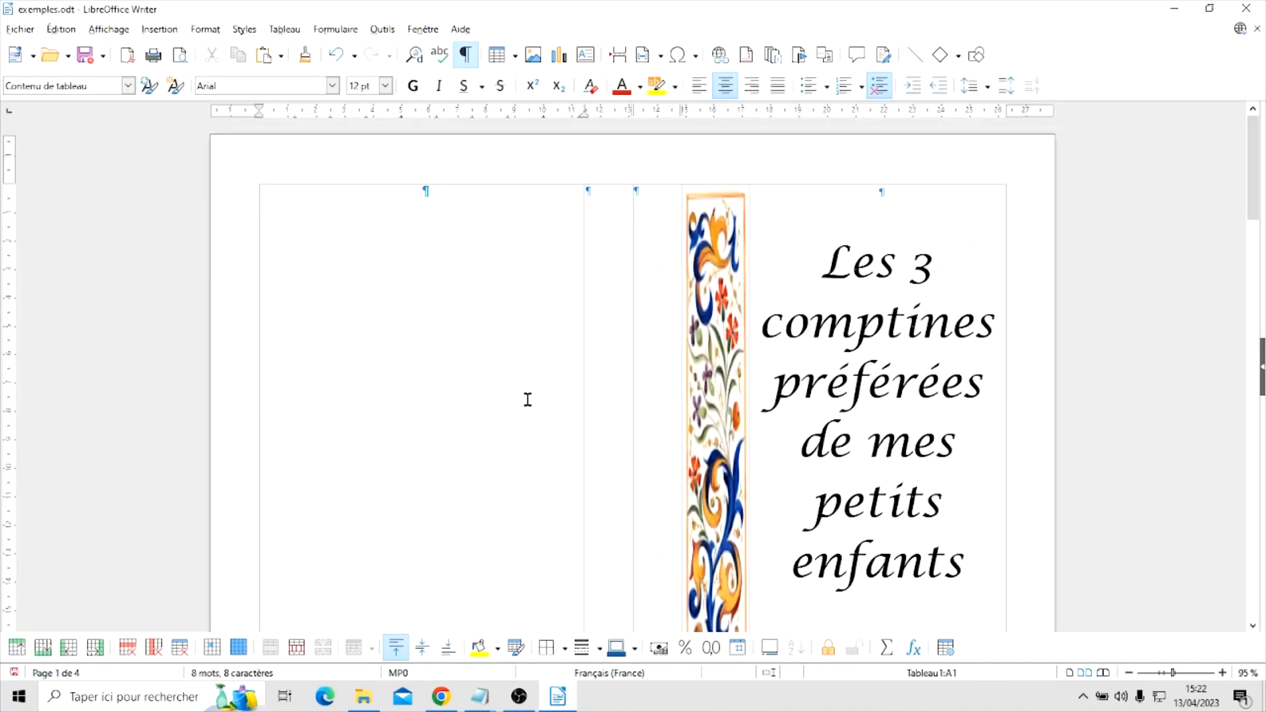
# Import the "lameremichelavec texte" picture as an image background for the page 8 table cell, keeping the proposed bitmap name
pyautogui.rightClick(413, 267)
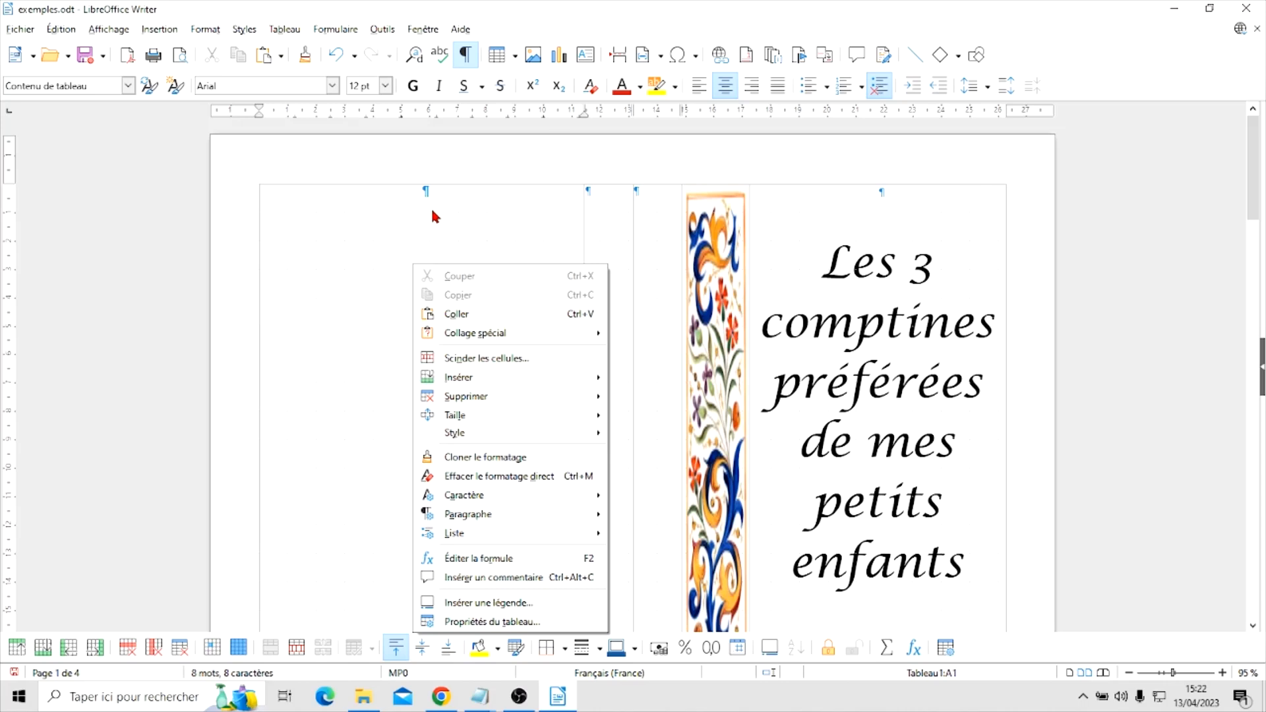
pyautogui.click(466, 622)
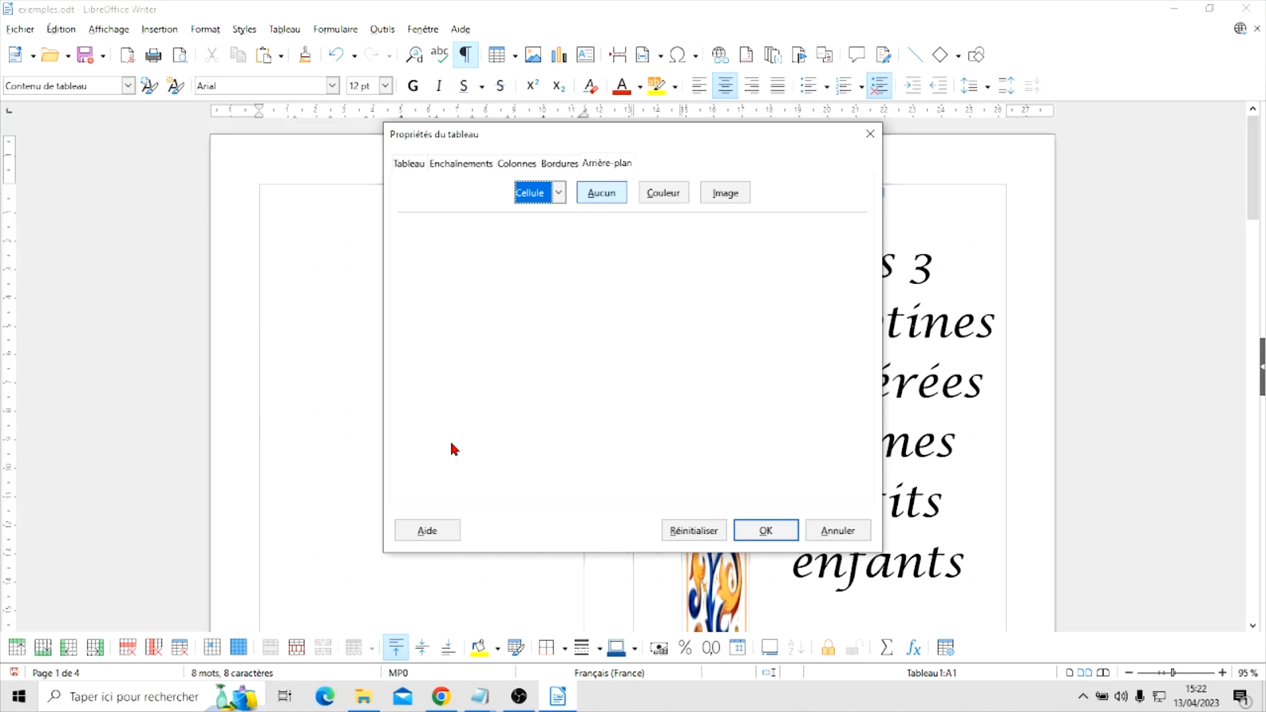
pyautogui.moveTo(564, 128); pyautogui.dragTo(433, 131)
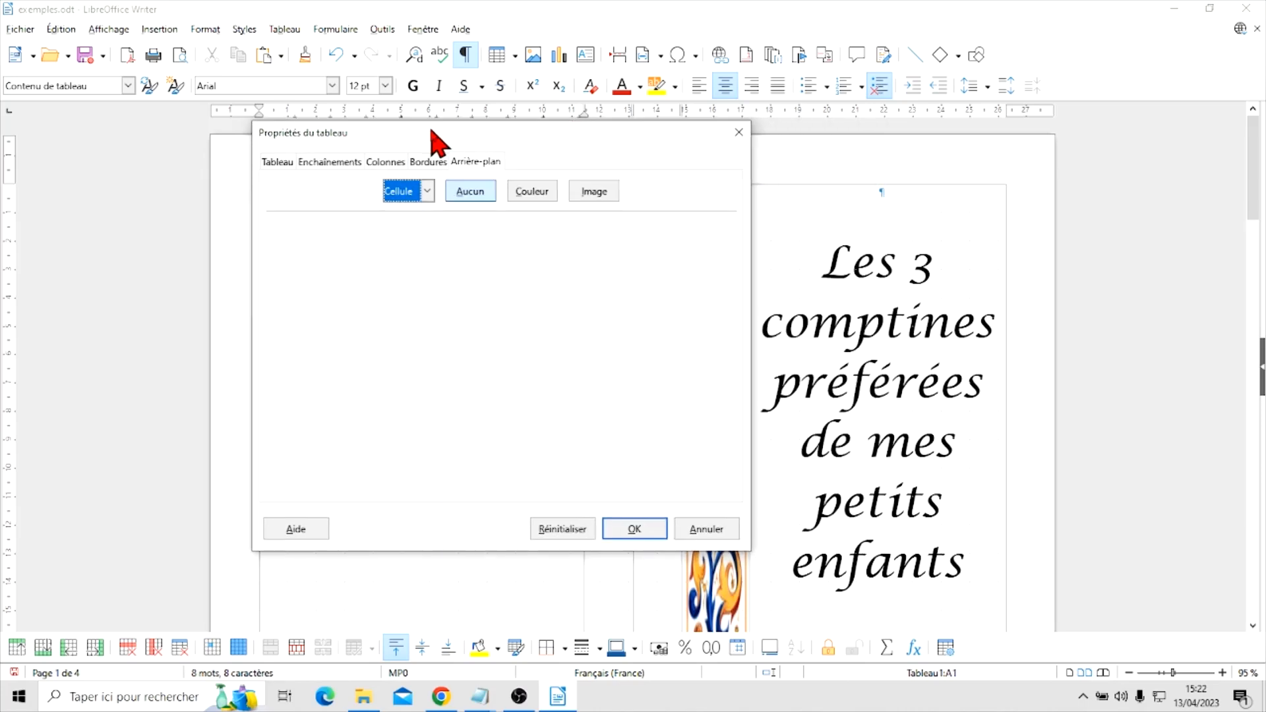
pyautogui.click(596, 193)
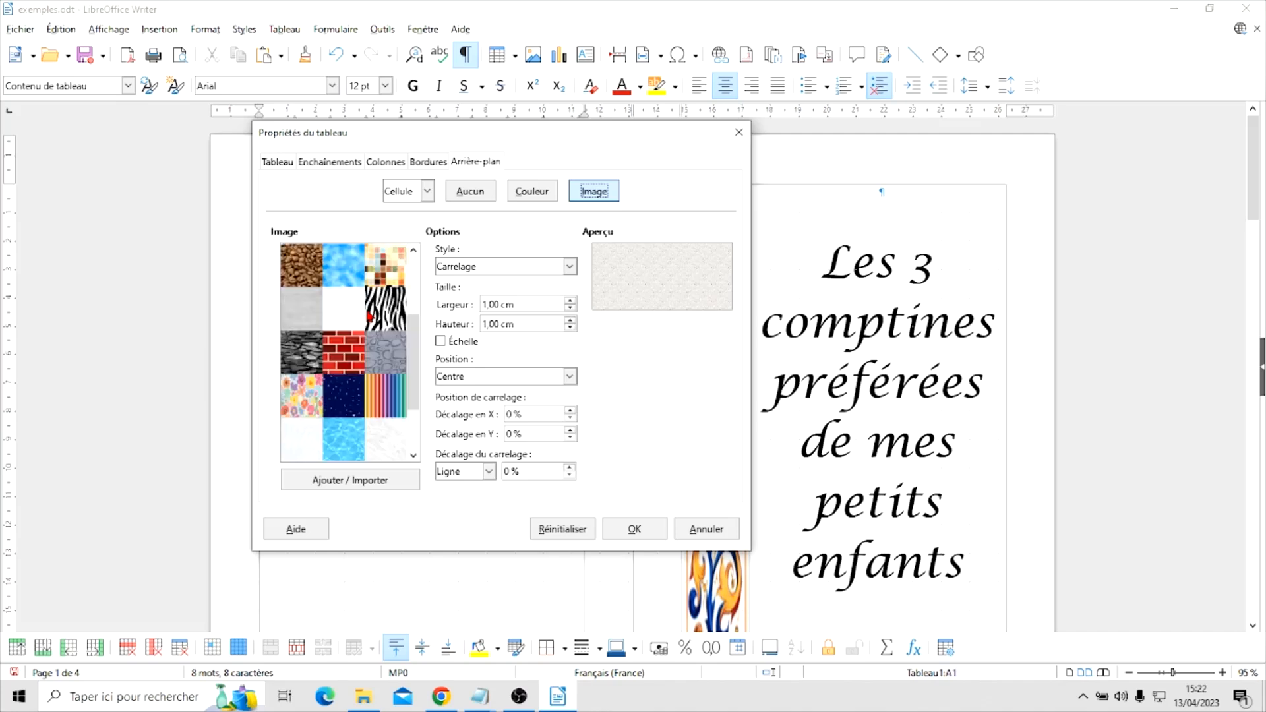
pyautogui.scroll(-2, 370, 317)
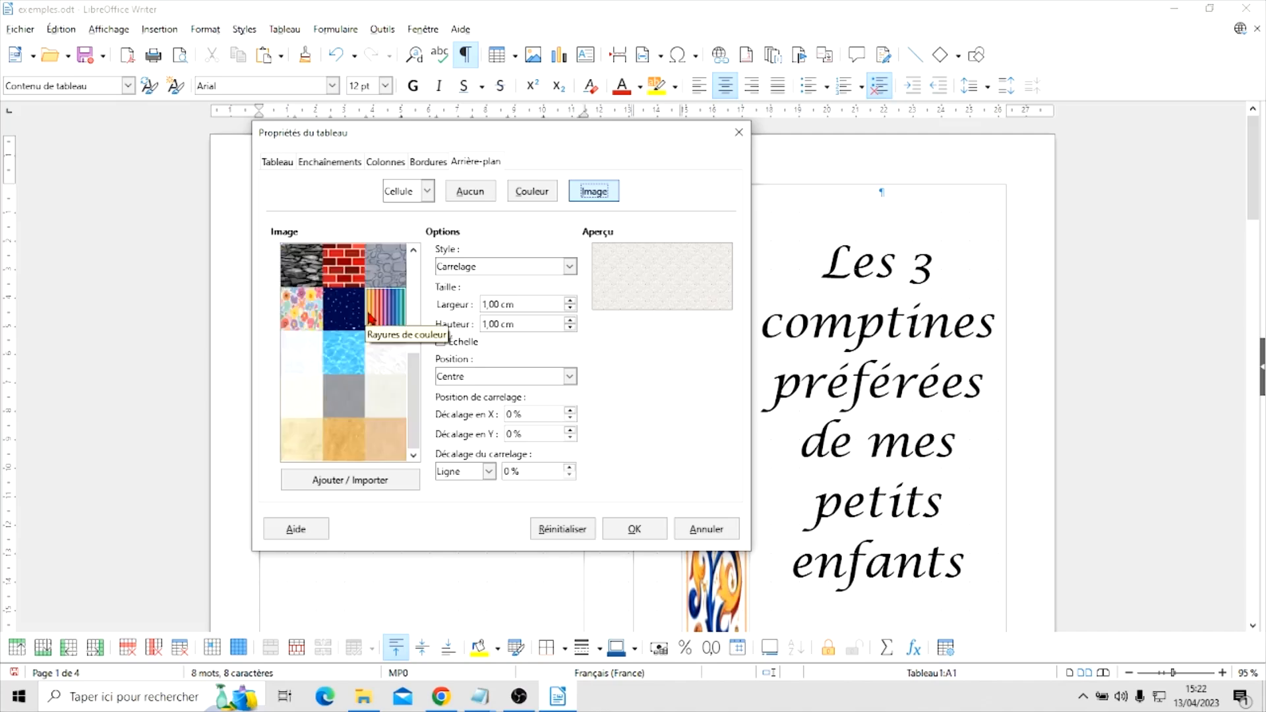
pyautogui.click(342, 484)
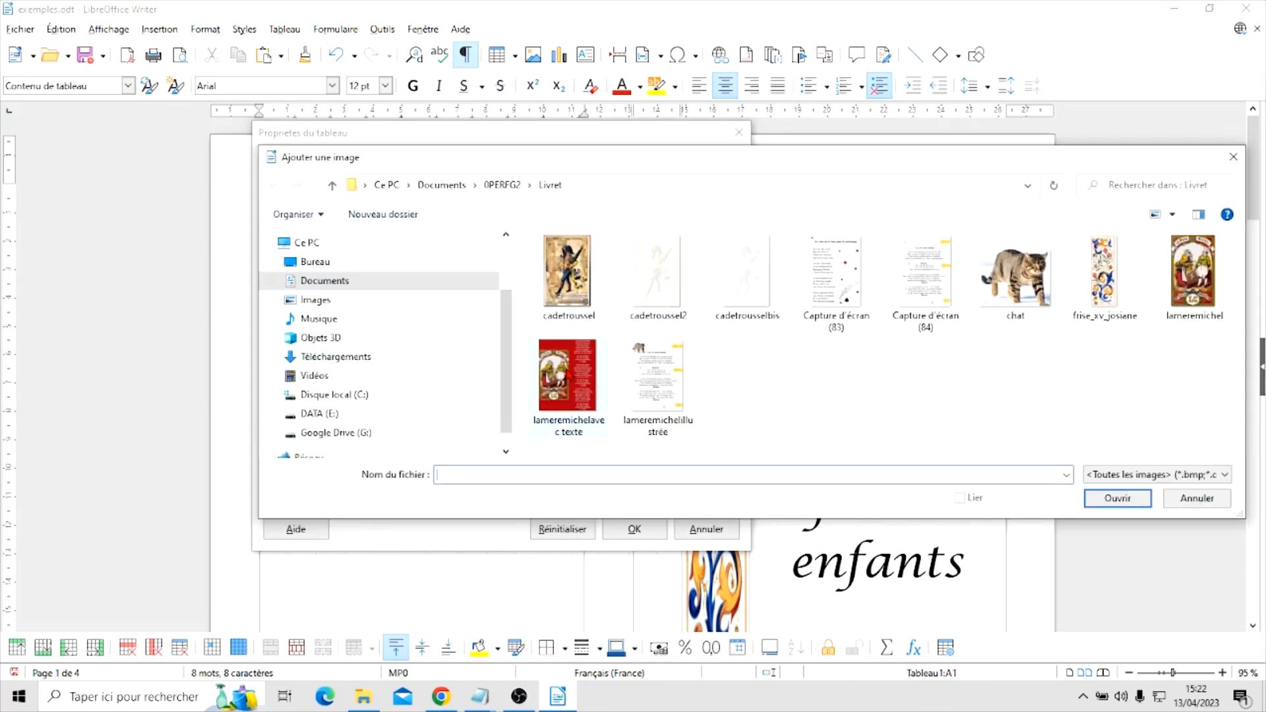
pyautogui.click(569, 376)
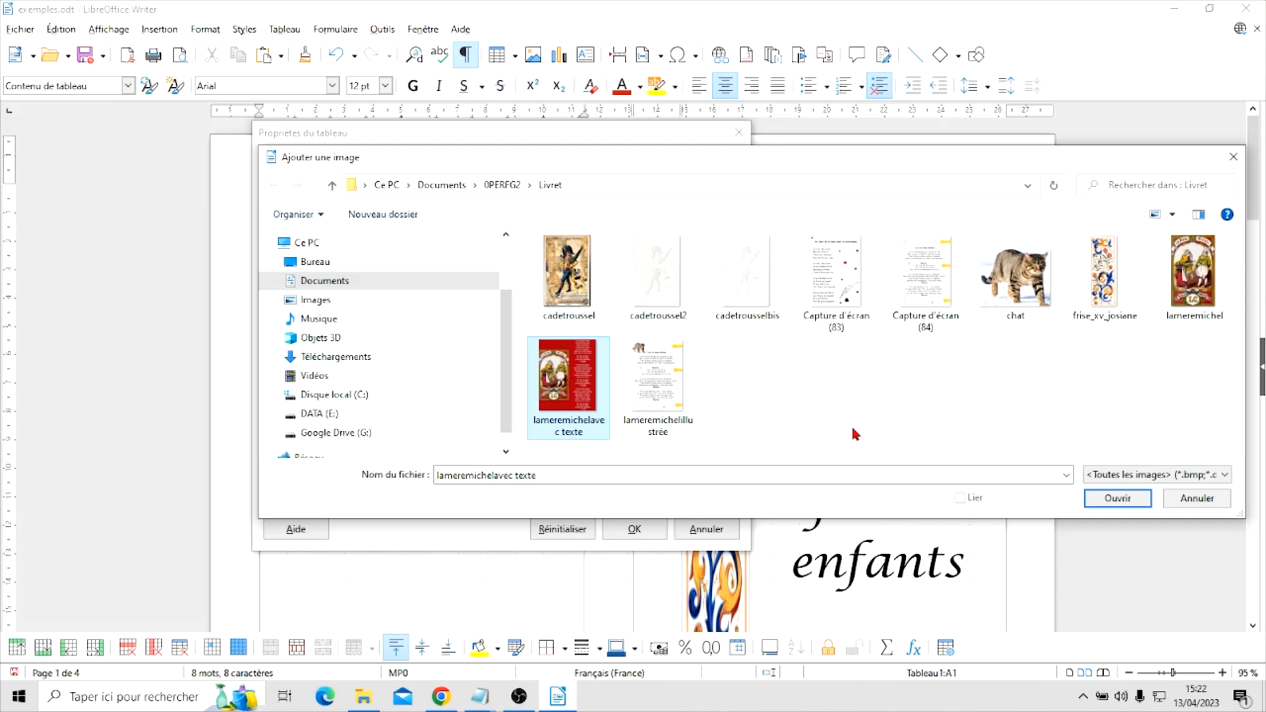
pyautogui.click(1102, 497)
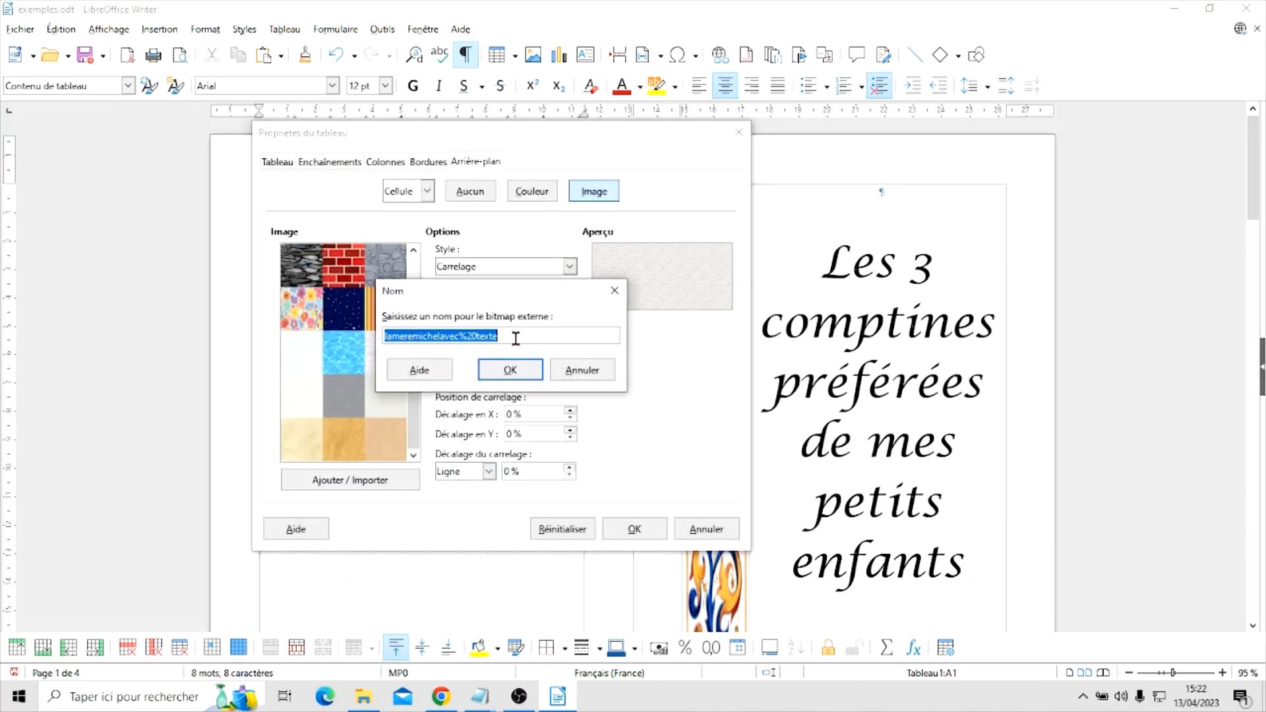
pyautogui.click(507, 369)
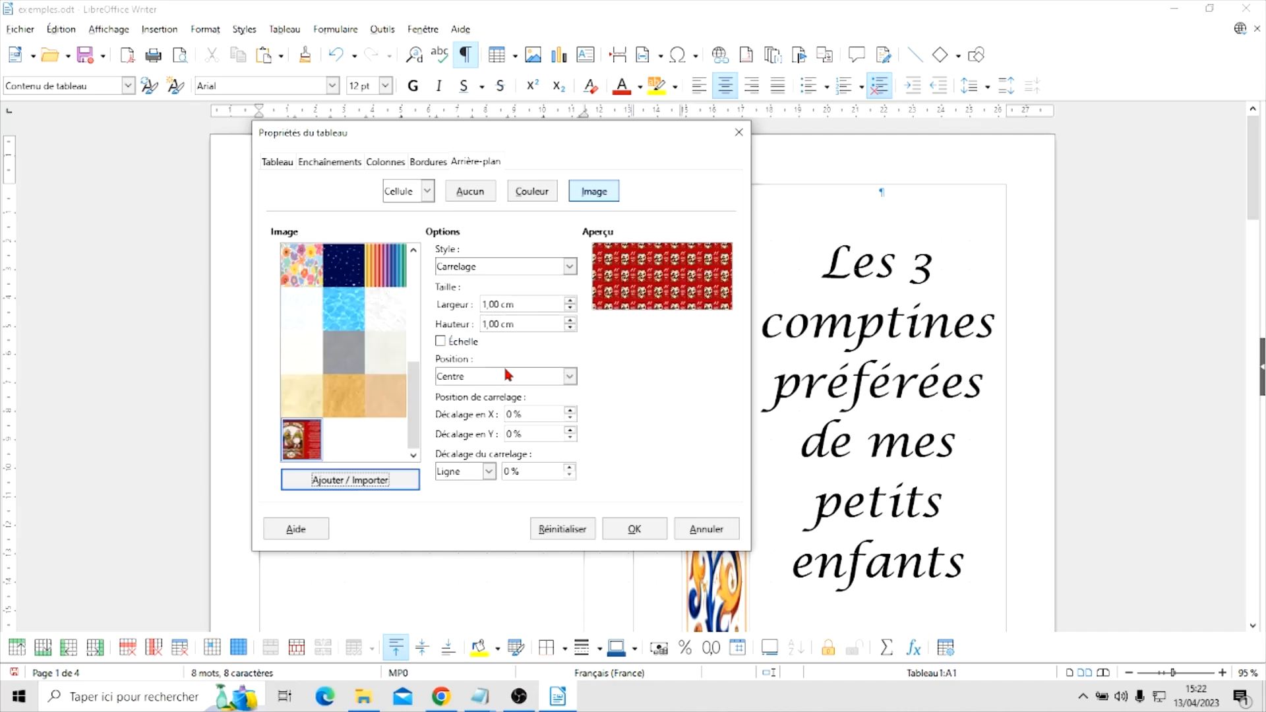
# Set the imported background image's style to Étiré and apply it to the page 8 cell
pyautogui.click(488, 266)
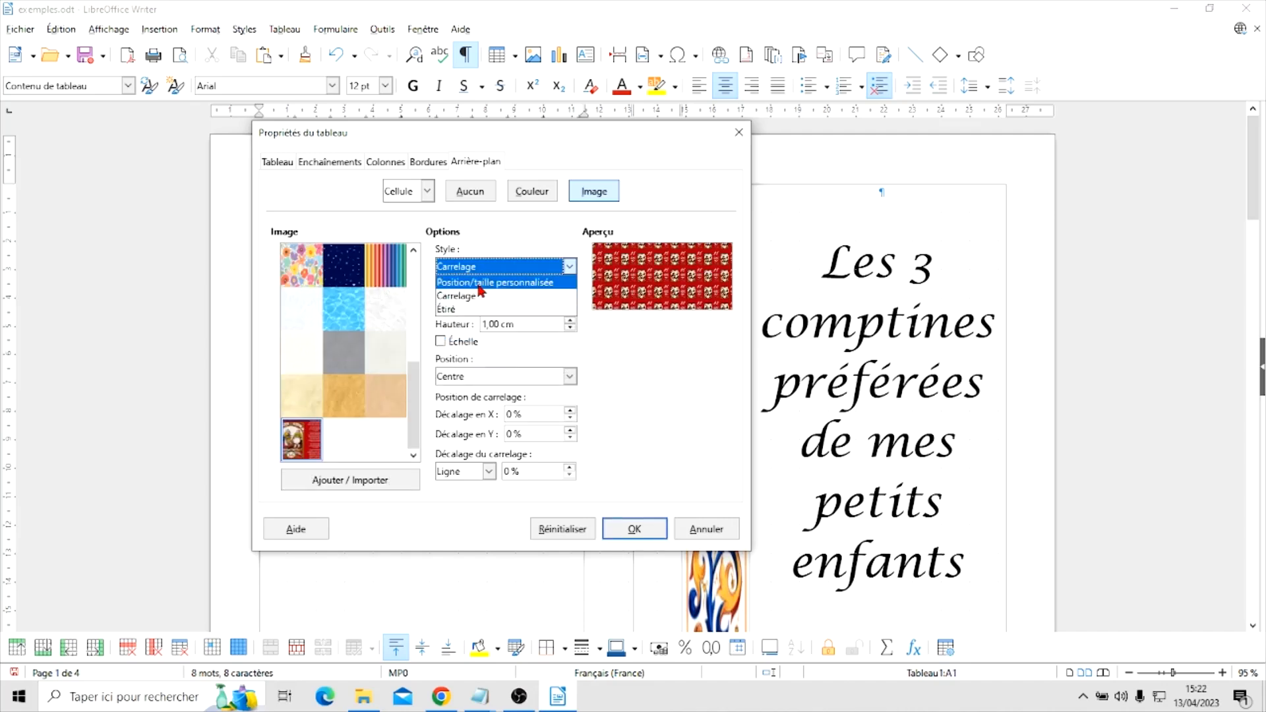
pyautogui.click(472, 309)
pyautogui.click(631, 529)
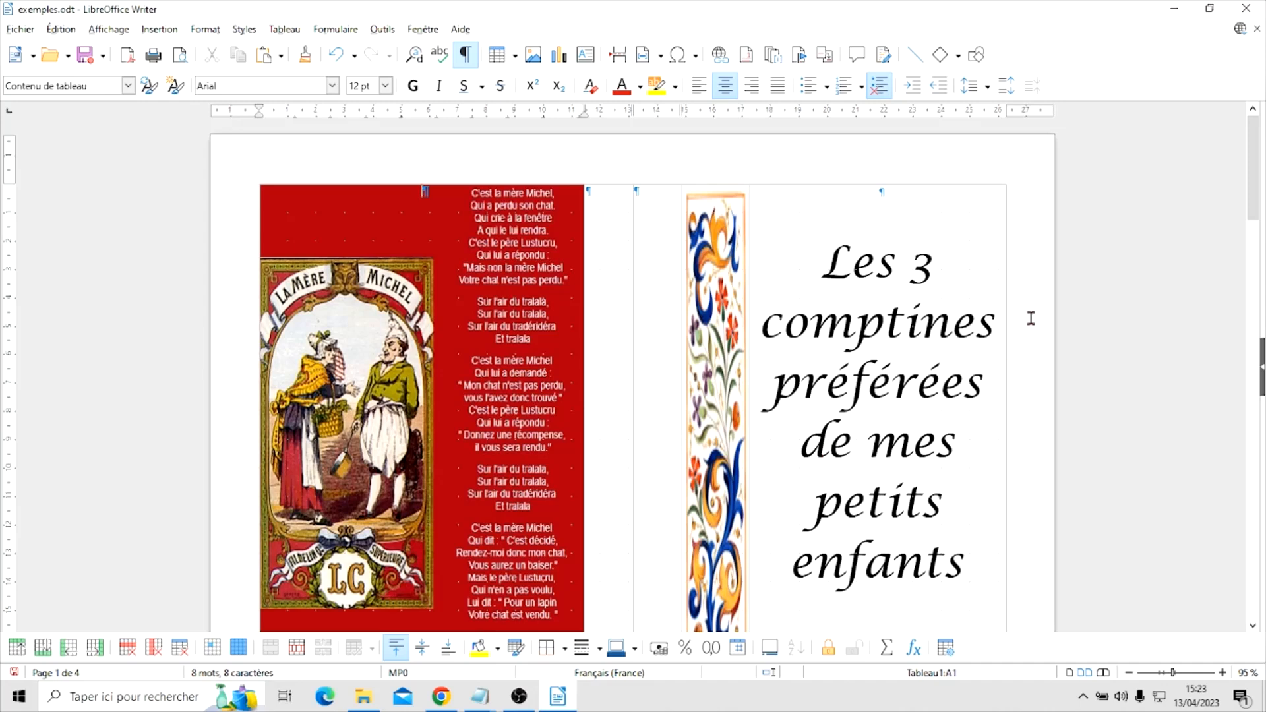
pyautogui.scroll(-3, 1066, 314)
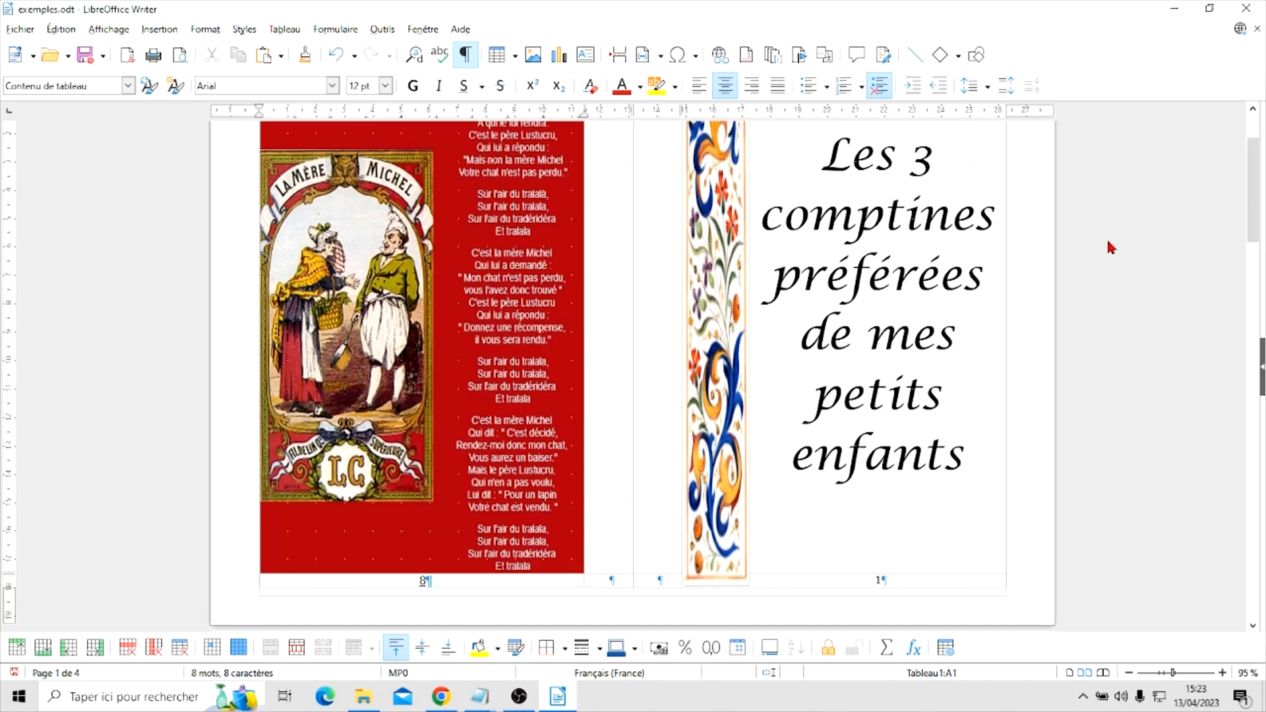
# Place the cursor in the page 2 cell, and open the cadetroussel text file from the Livret folder in Notepad
pyautogui.scroll(-15, 1108, 247)
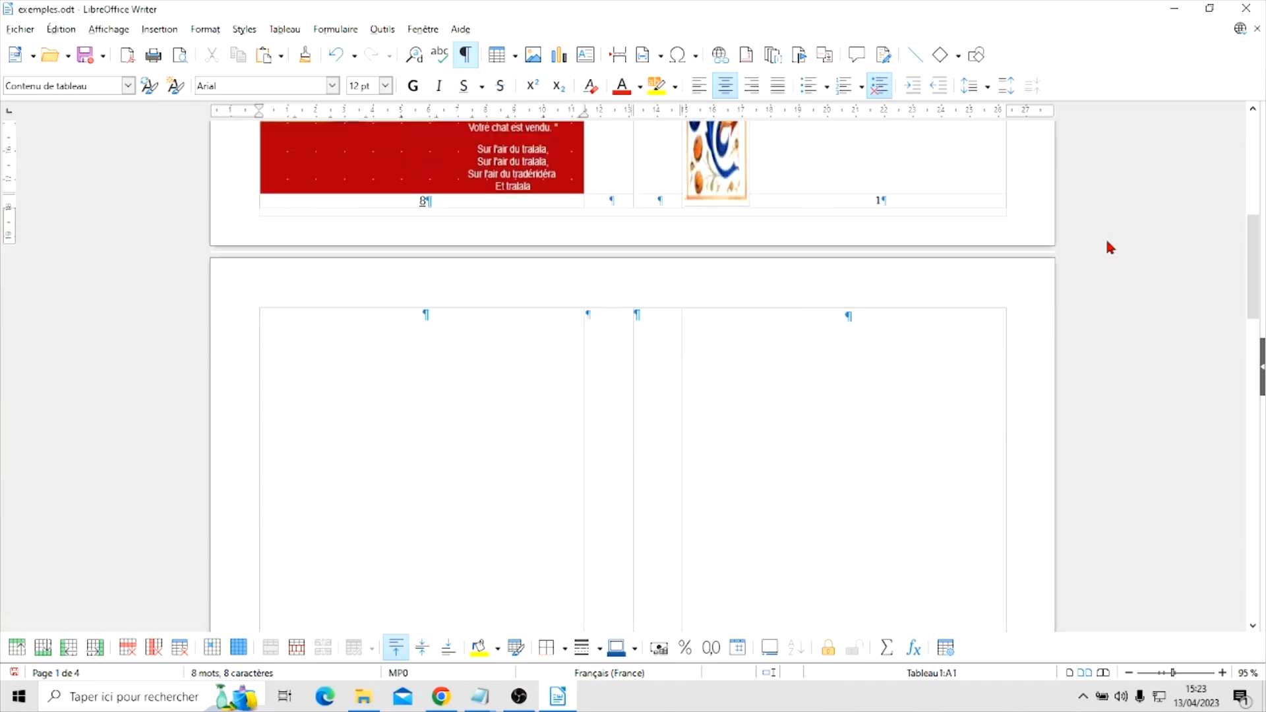
pyautogui.scroll(-1, 1110, 247)
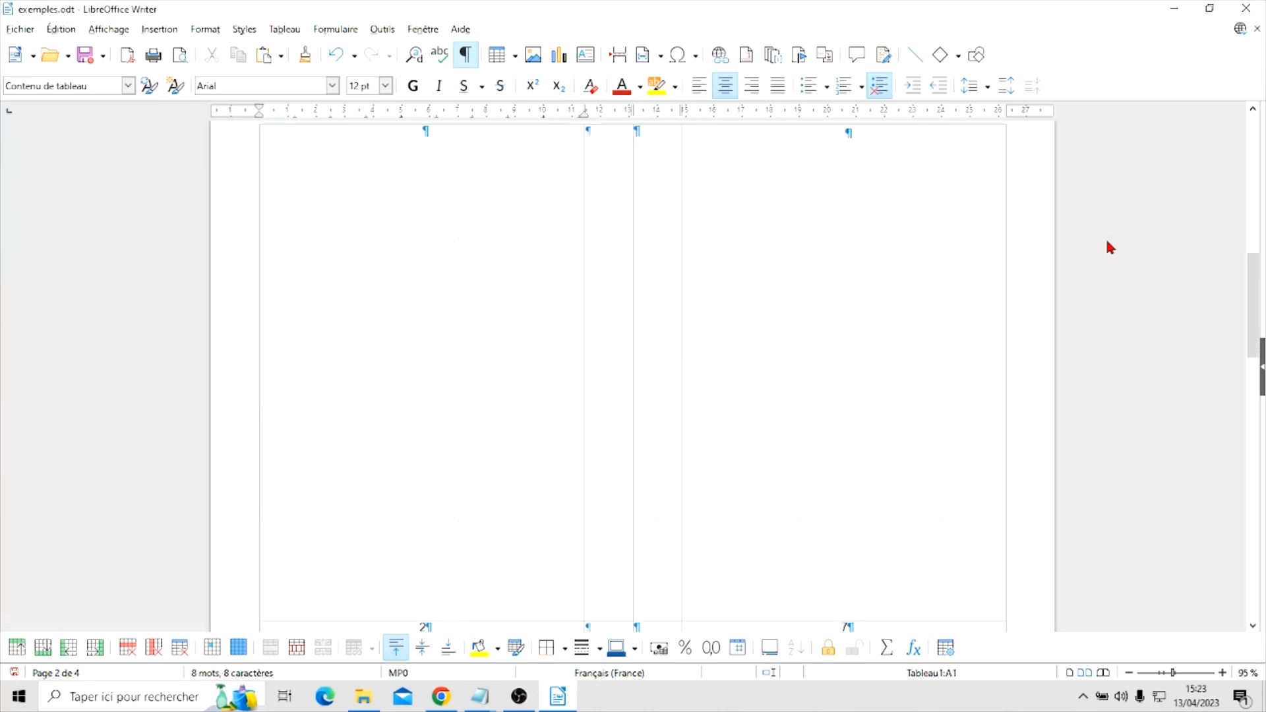
pyautogui.click(472, 319)
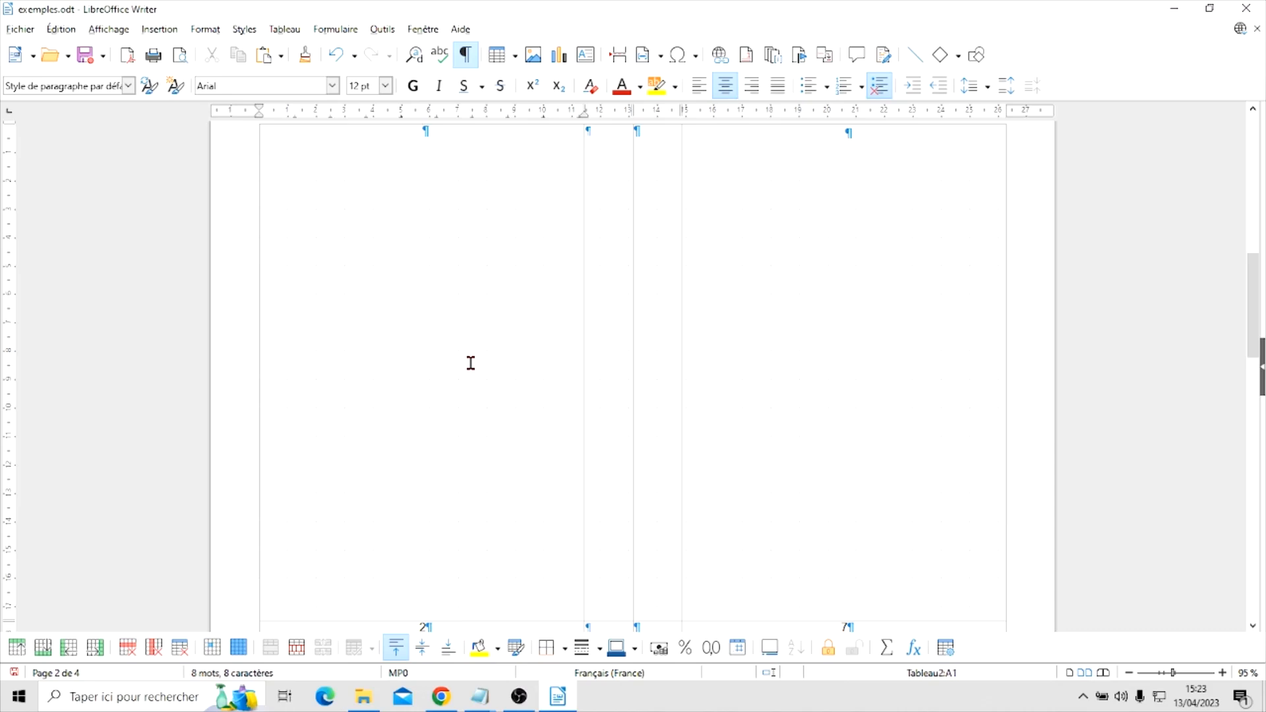
pyautogui.click(363, 696)
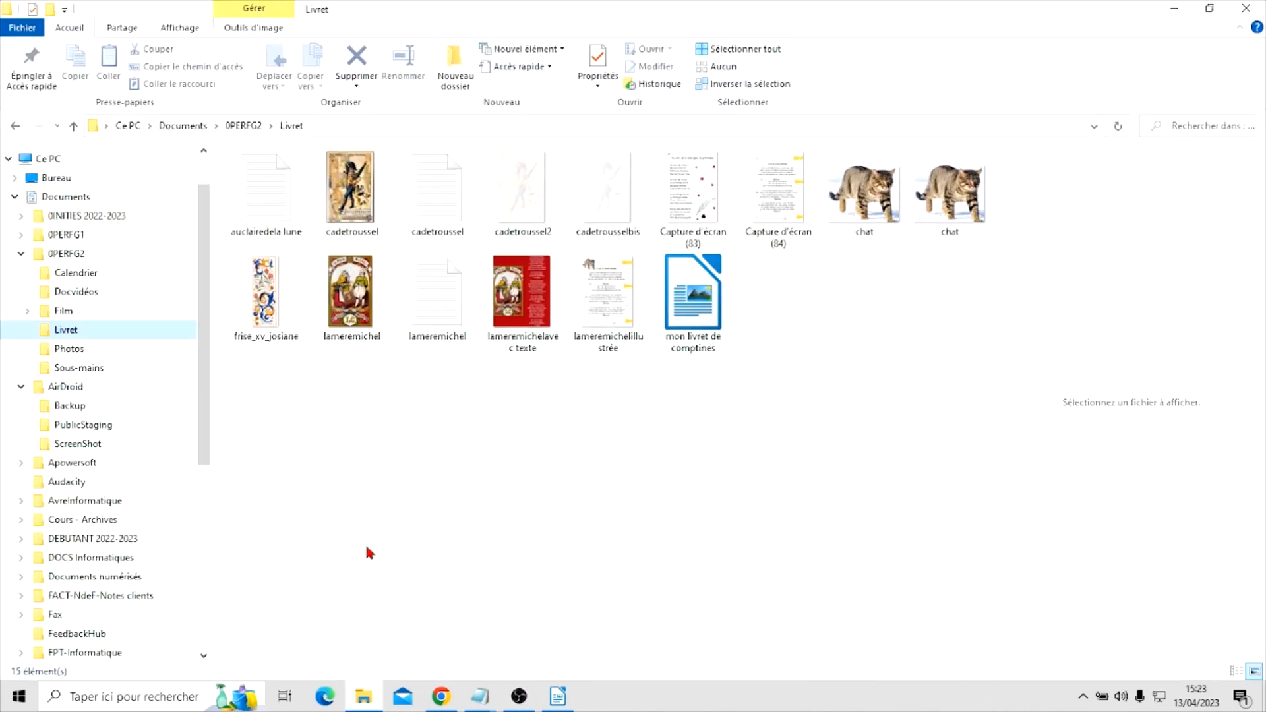
pyautogui.click(438, 196)
pyautogui.rightClick(440, 203)
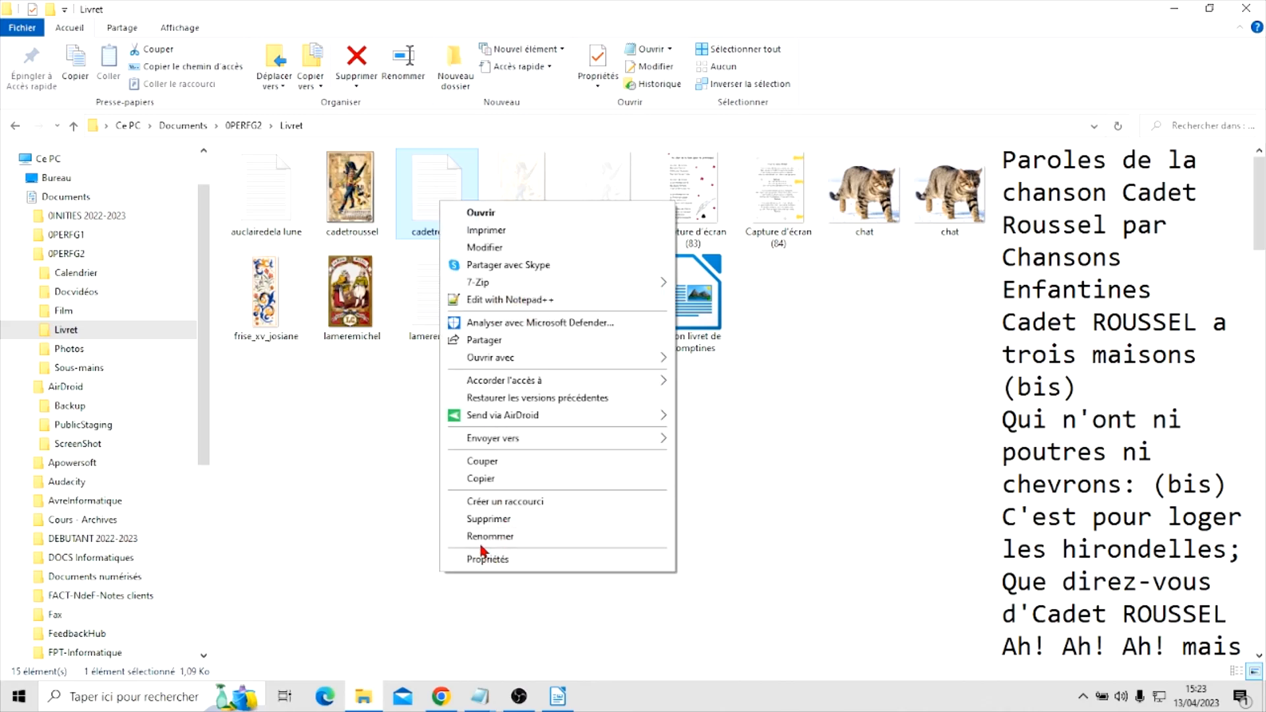
pyautogui.click(467, 211)
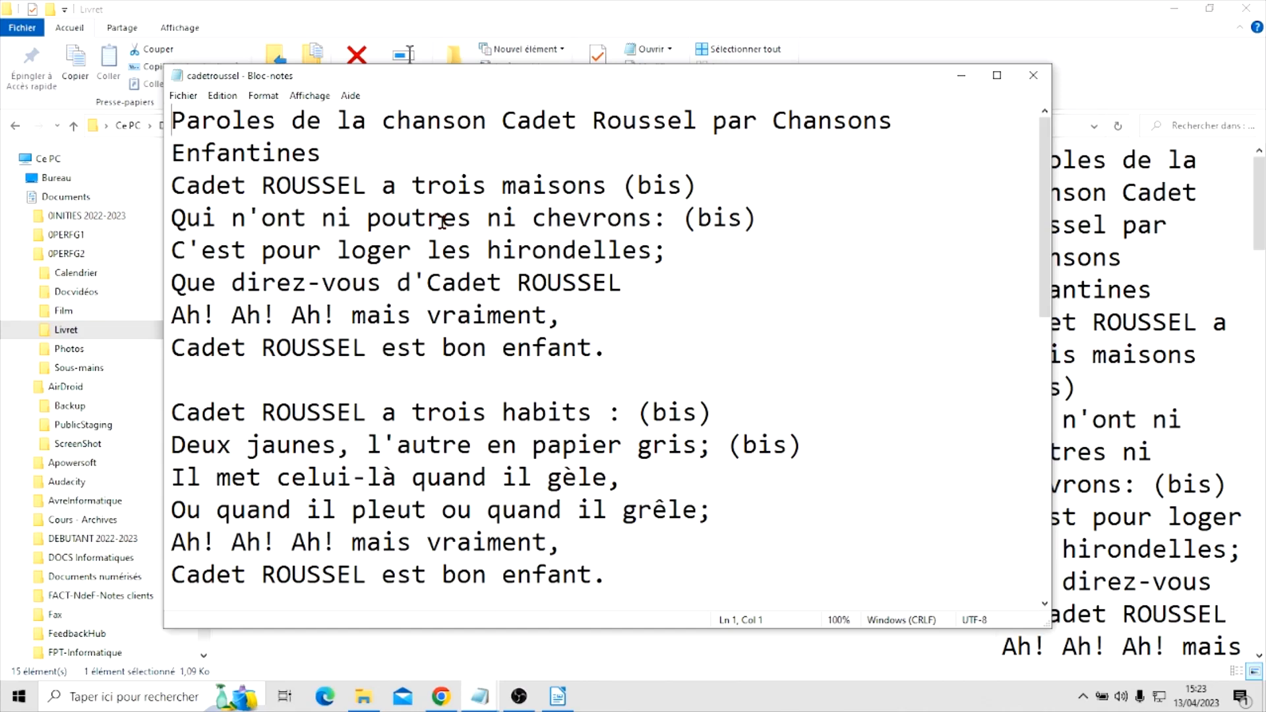
# Copy the entire Cadet Roussel lyrics from Notepad and paste them into the page 2 cell in Writer
pyautogui.hotkey('ctrl', 'a')
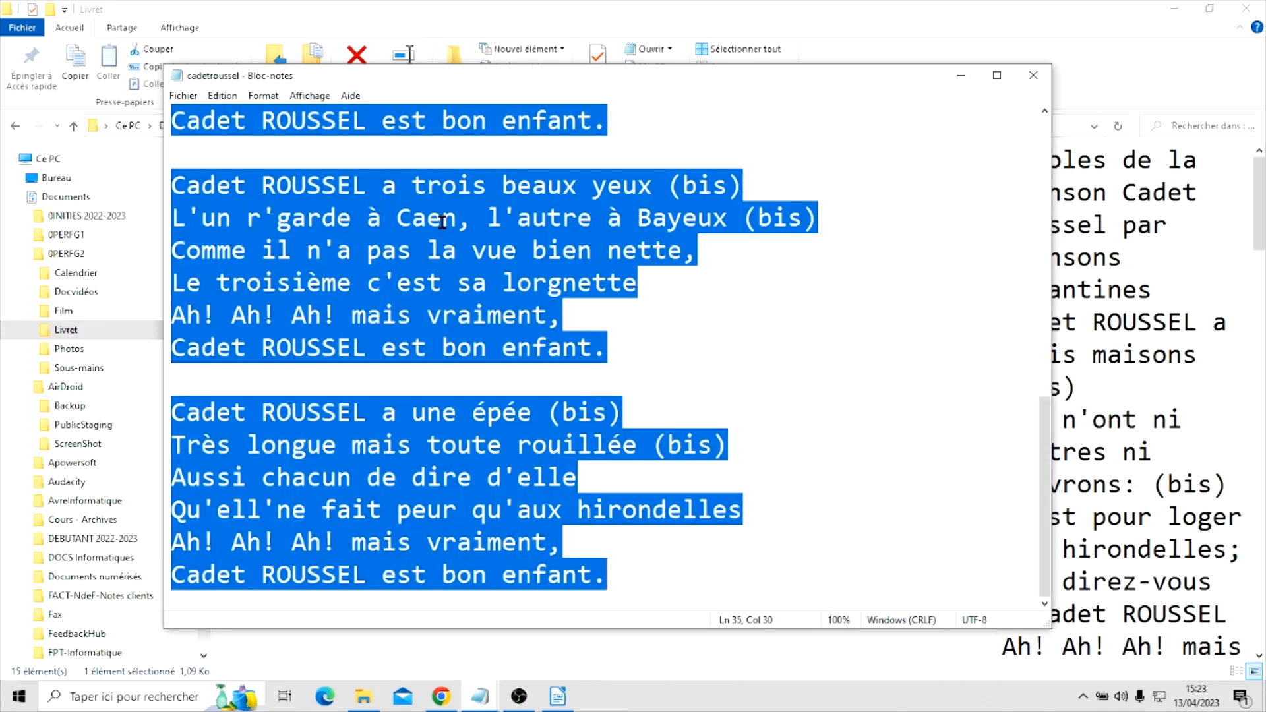
pyautogui.rightClick(430, 265)
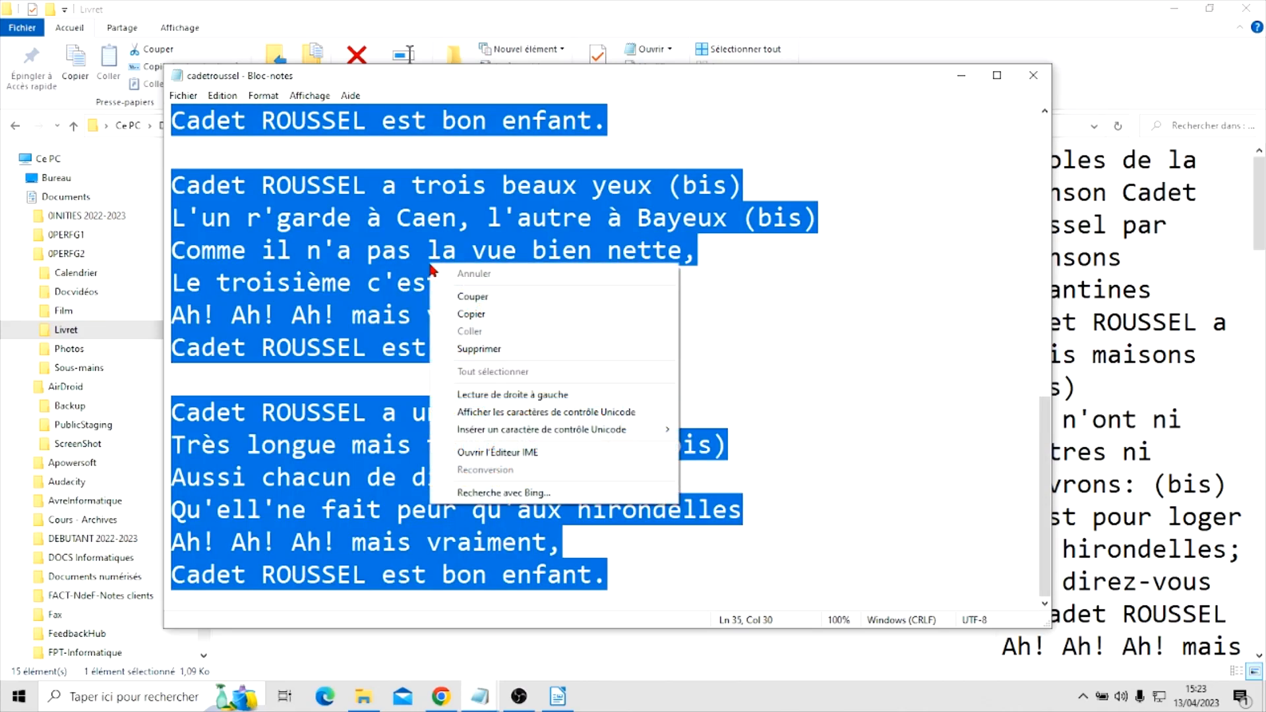
pyautogui.click(481, 314)
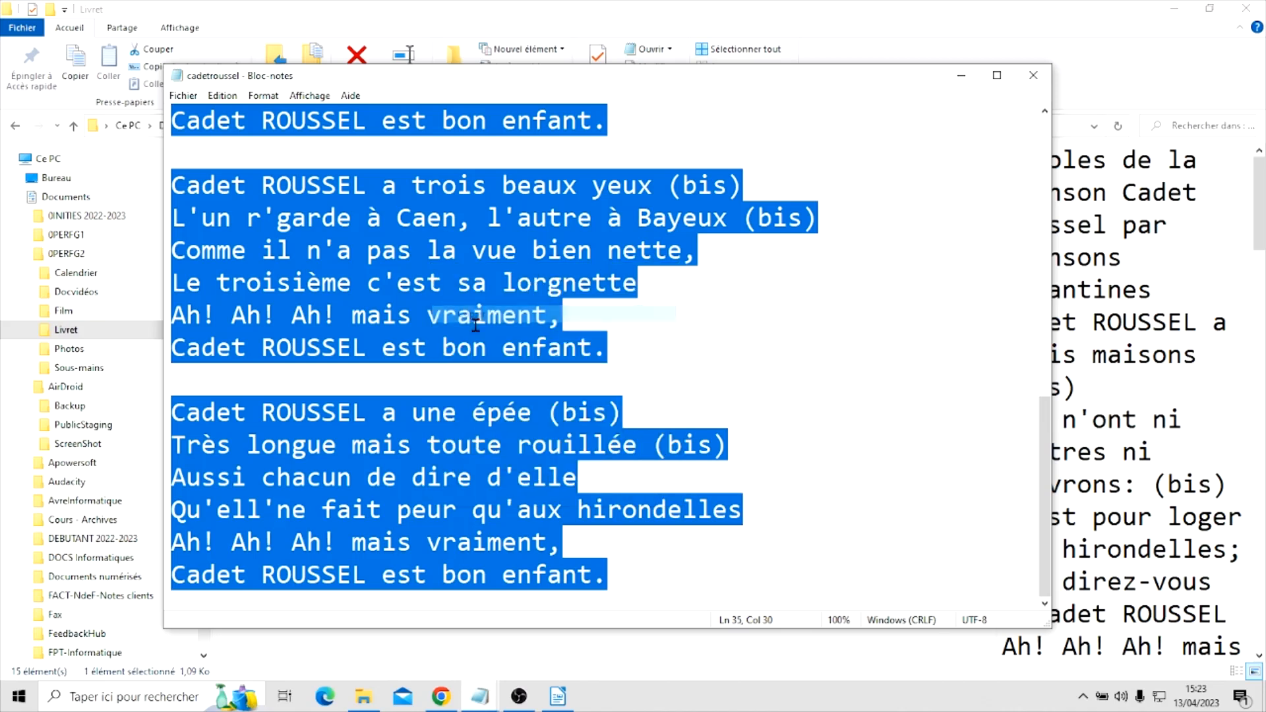
pyautogui.moveTo(557, 701)
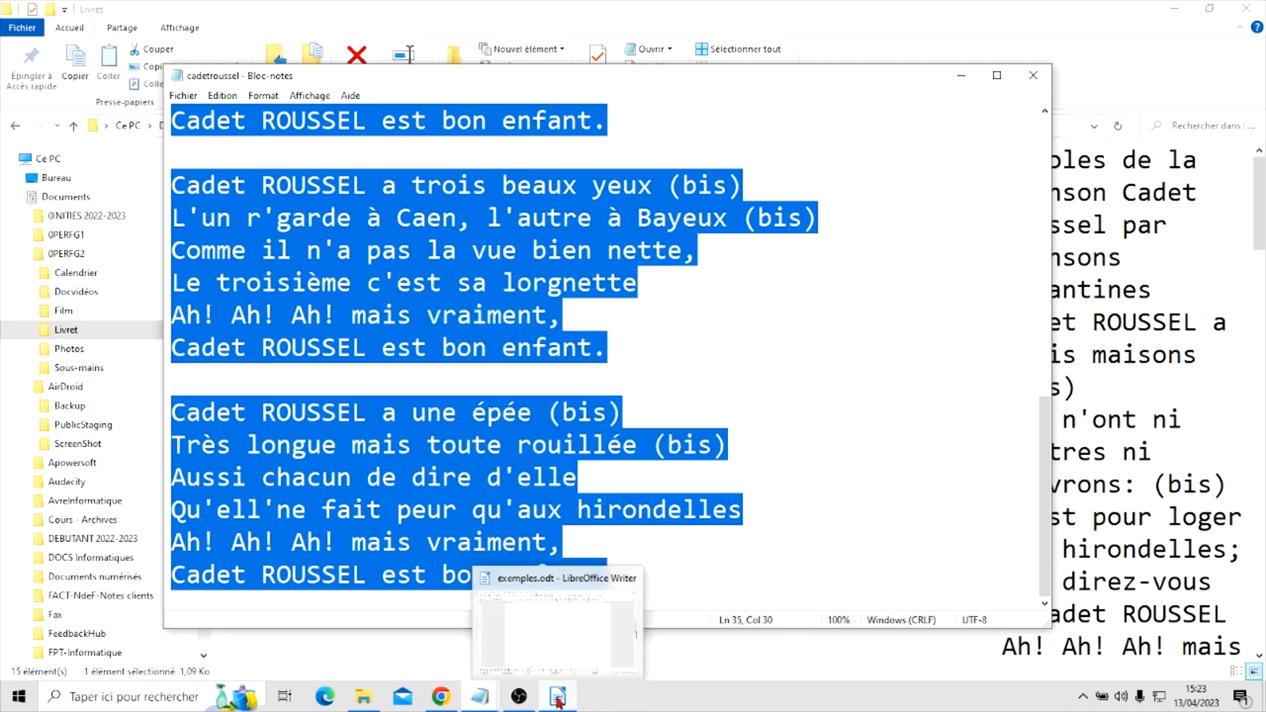
pyautogui.click(558, 700)
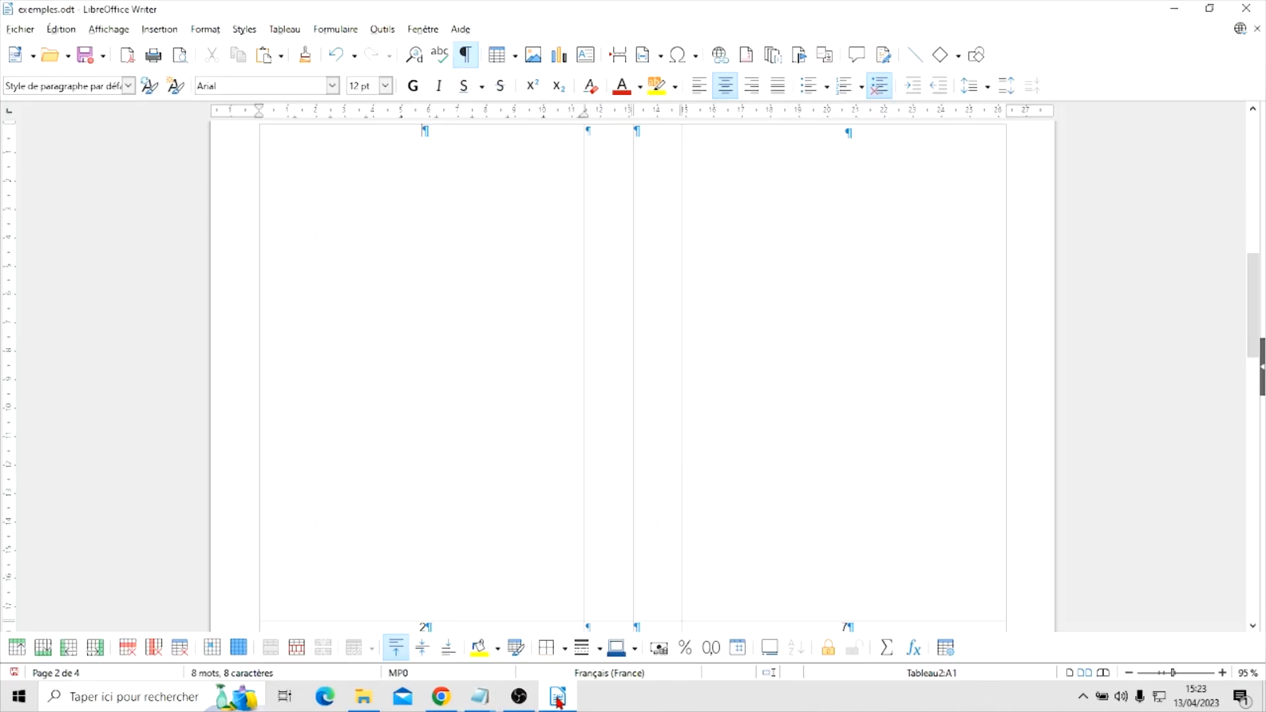
pyautogui.rightClick(446, 314)
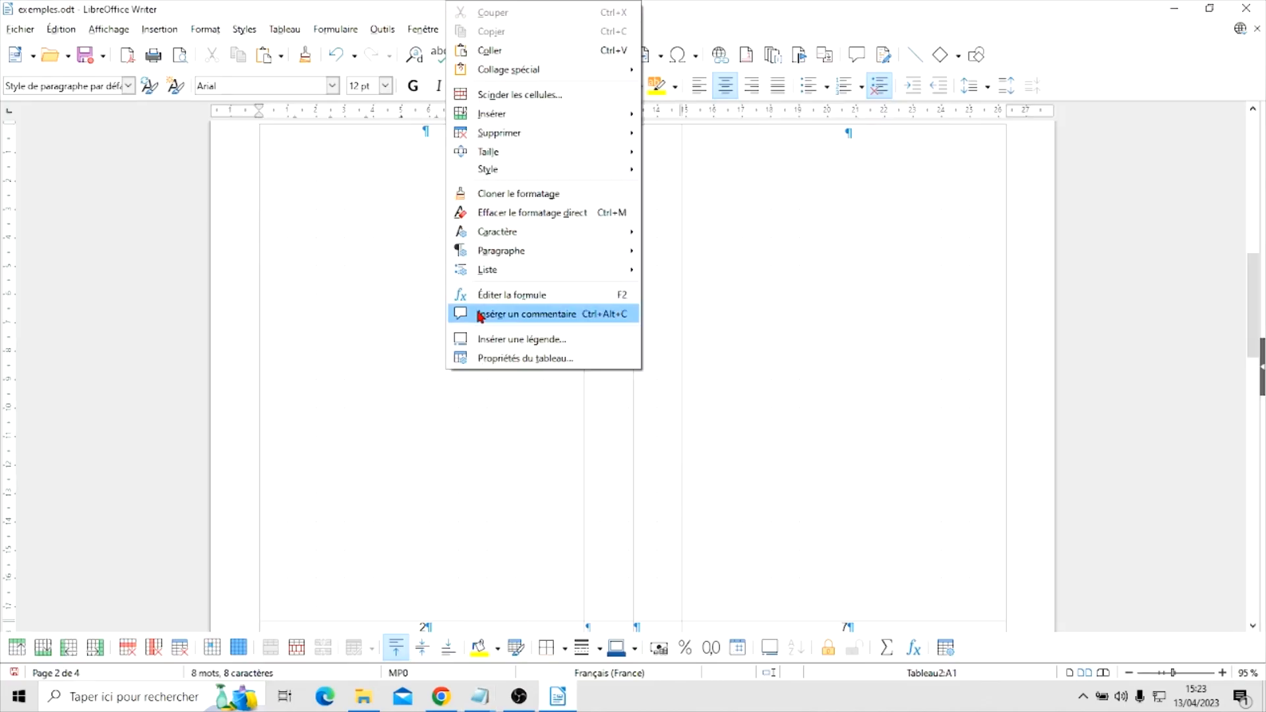
pyautogui.click(490, 51)
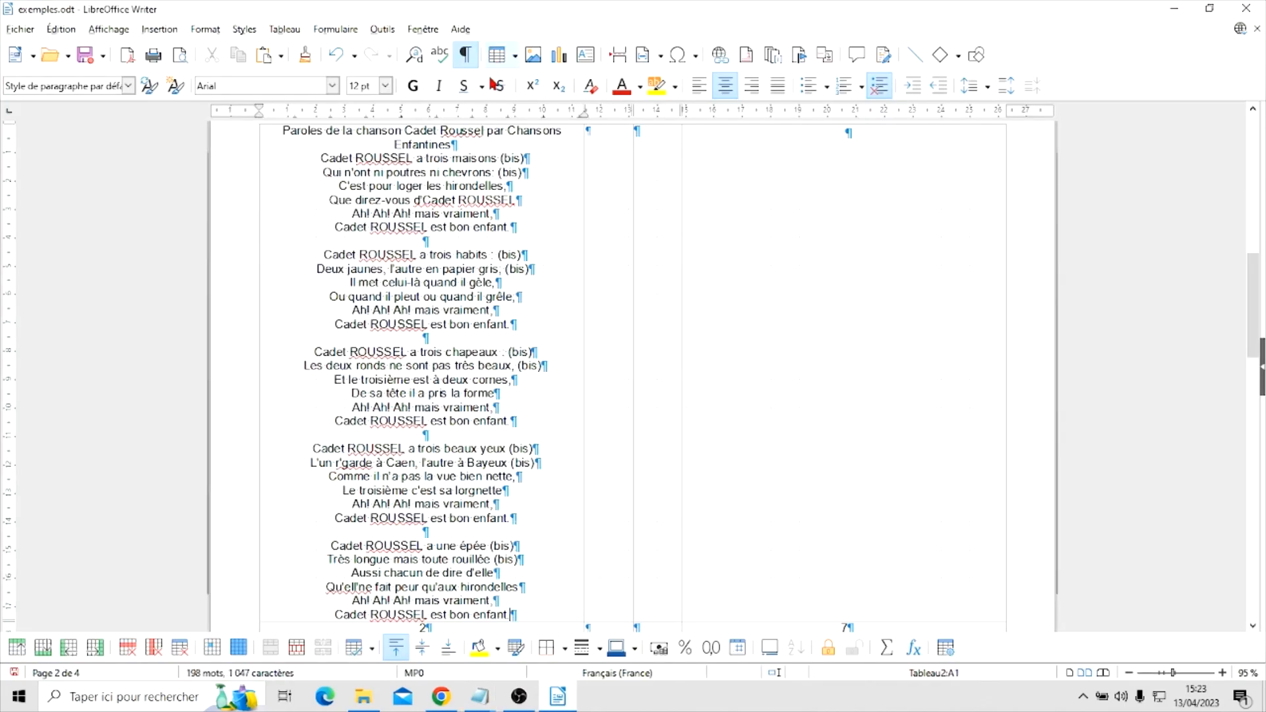
# Left-align all the Cadet Roussel lyrics in the page 2 cell
pyautogui.scroll(3, 556, 440)
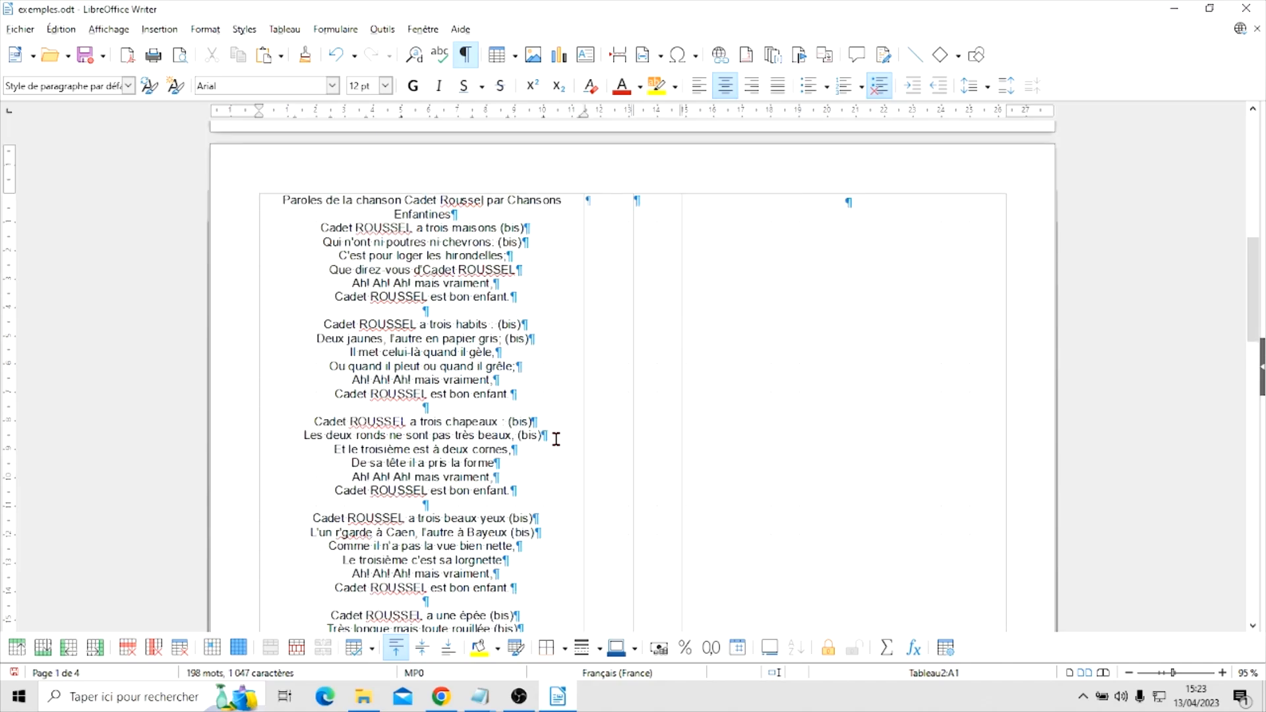
pyautogui.scroll(-5, 556, 440)
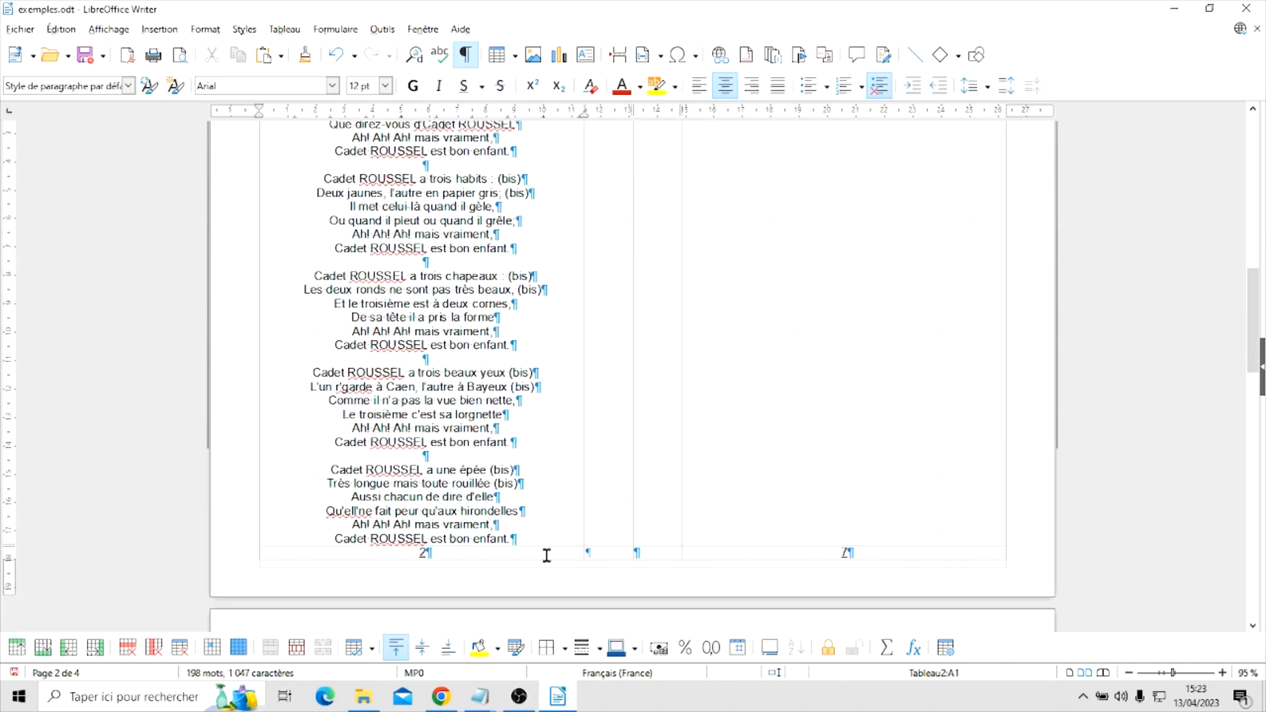
pyautogui.moveTo(531, 538); pyautogui.dragTo(174, 87)
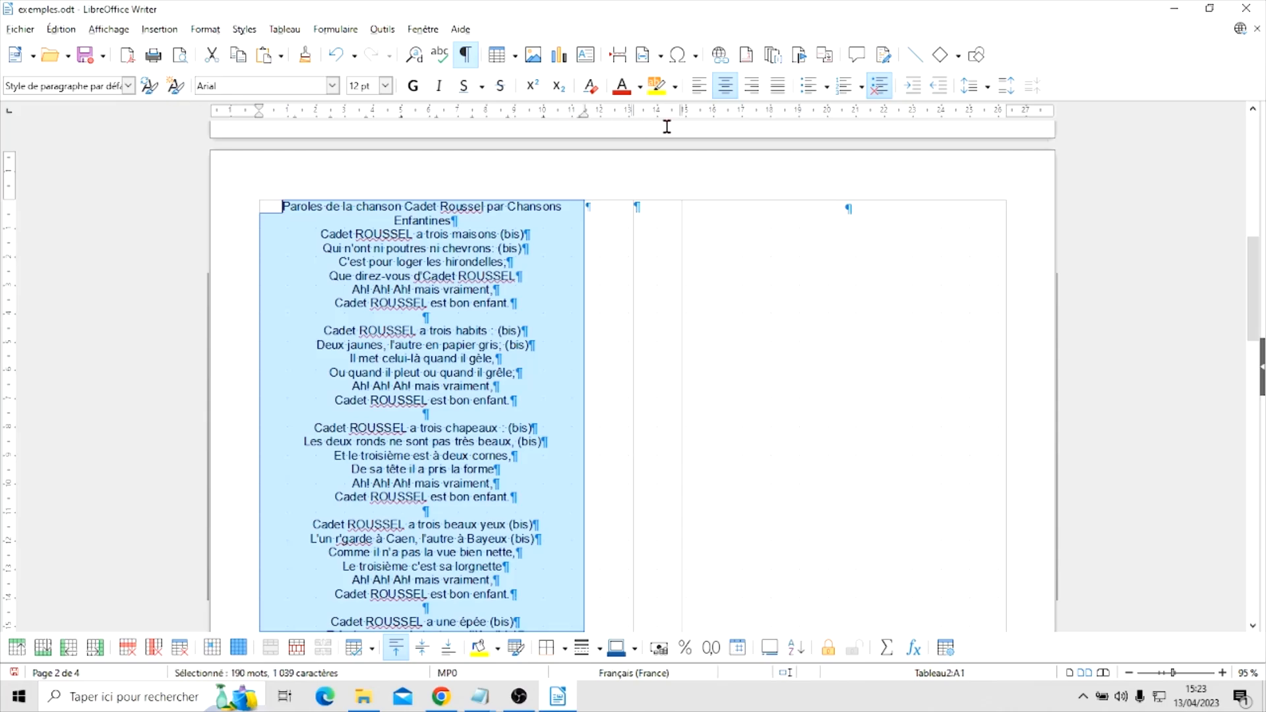
pyautogui.click(699, 85)
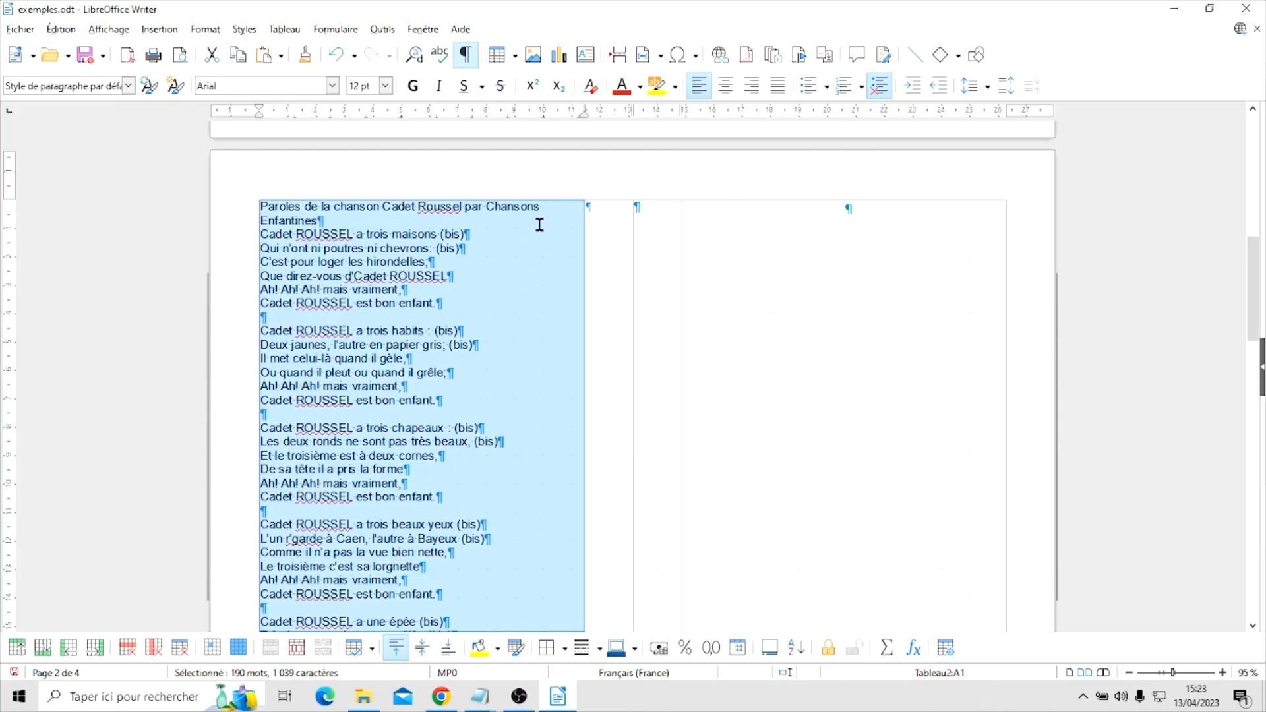
pyautogui.click(551, 206)
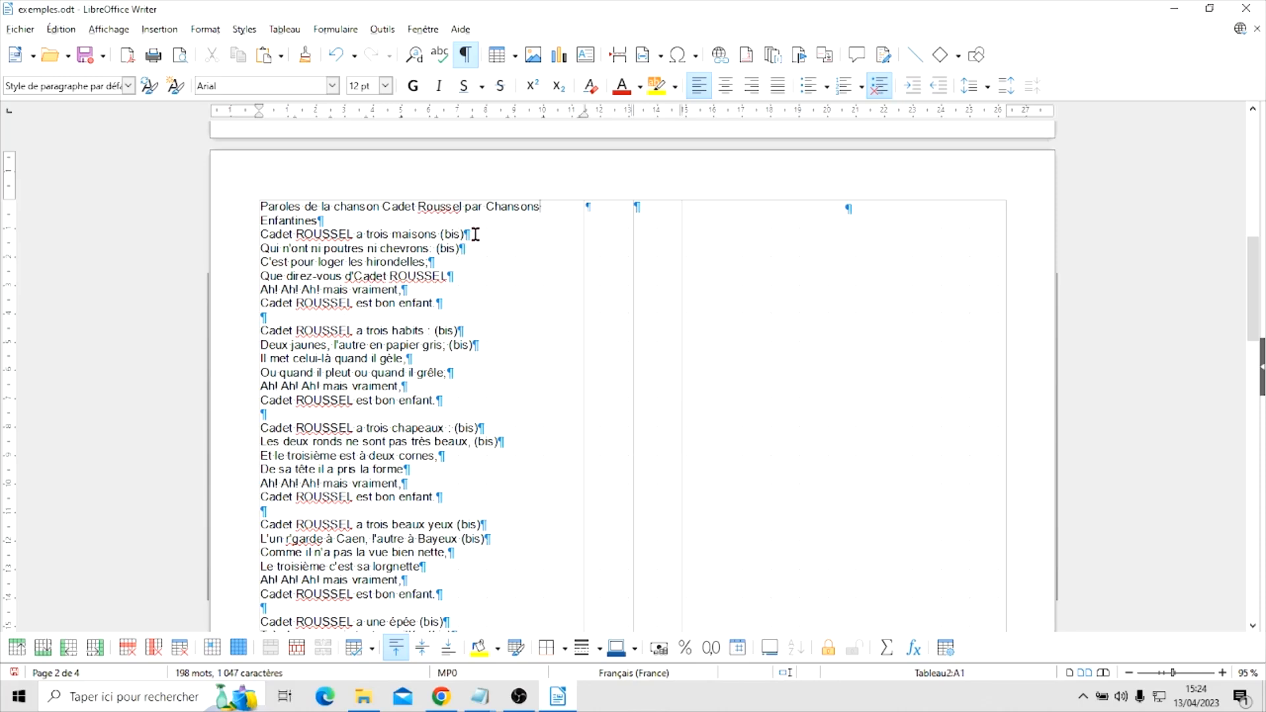
# Shorten the first line of the page 2 lyrics to "Cadet Roussel" by deleting "Paroles de la chanson" and "par Chansons Enfantines"
pyautogui.moveTo(382, 206); pyautogui.dragTo(235, 204)
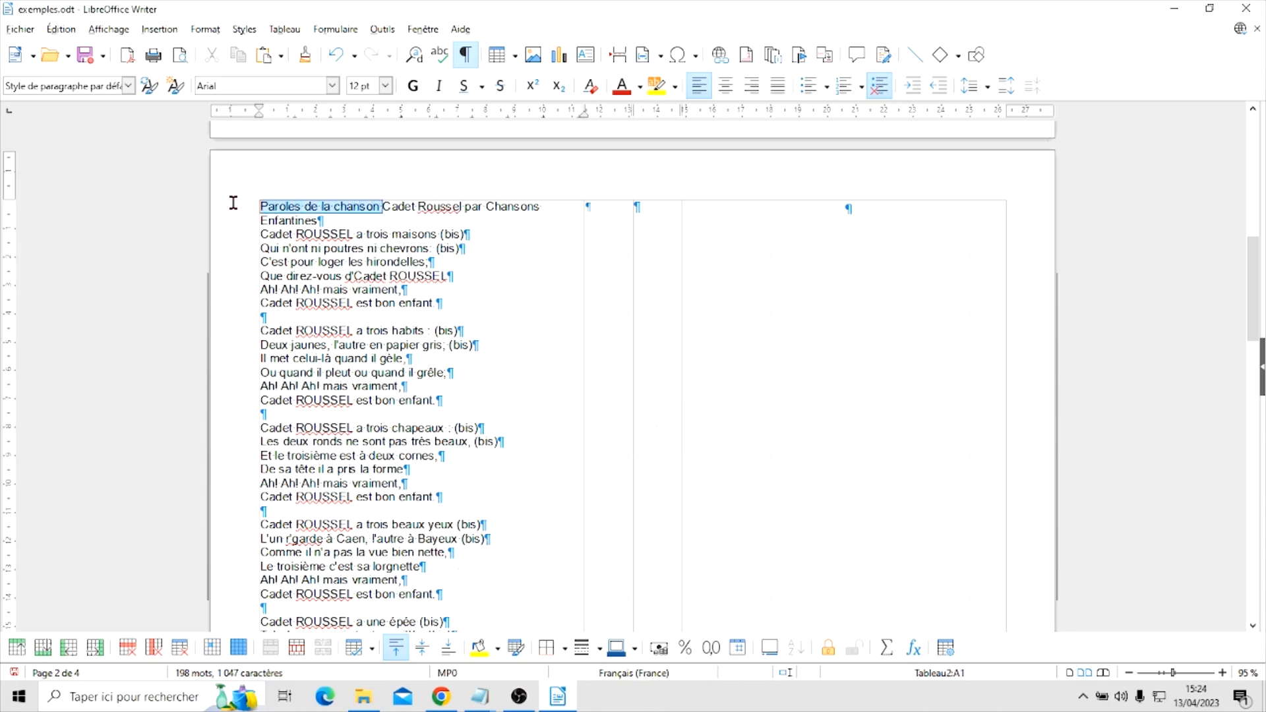
pyautogui.press('Delete')
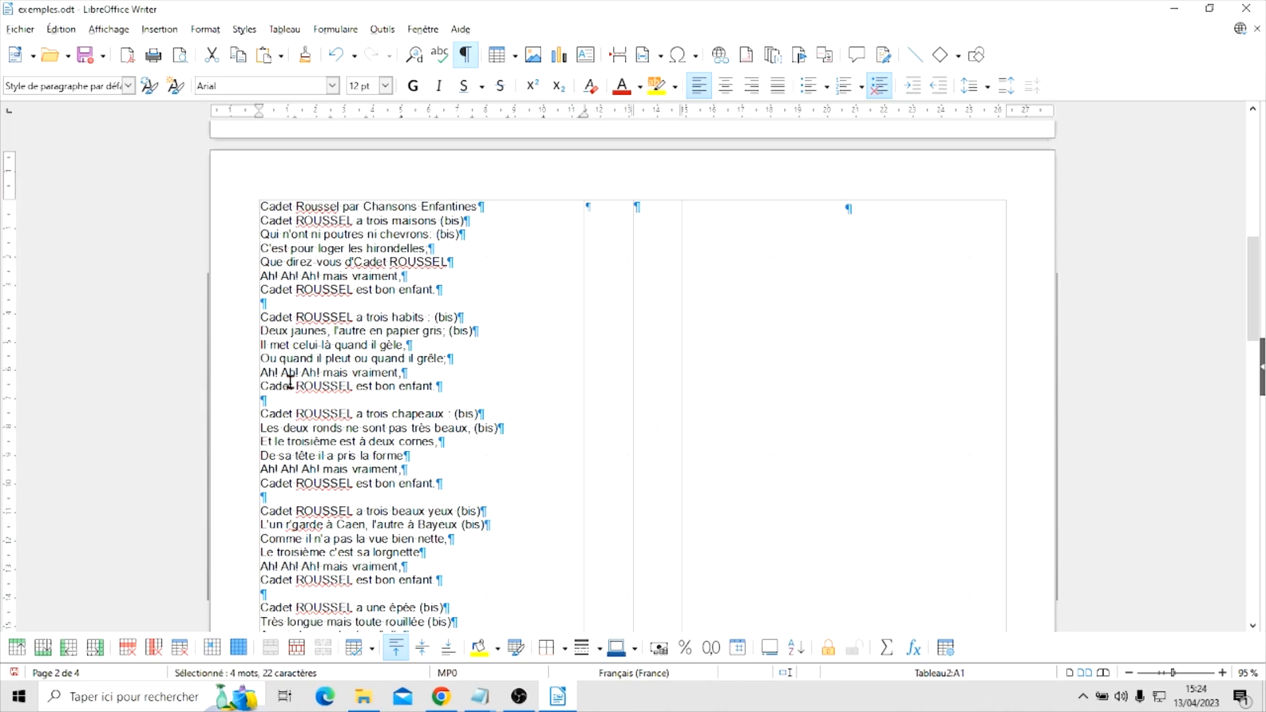
pyautogui.moveTo(497, 204); pyautogui.dragTo(341, 205)
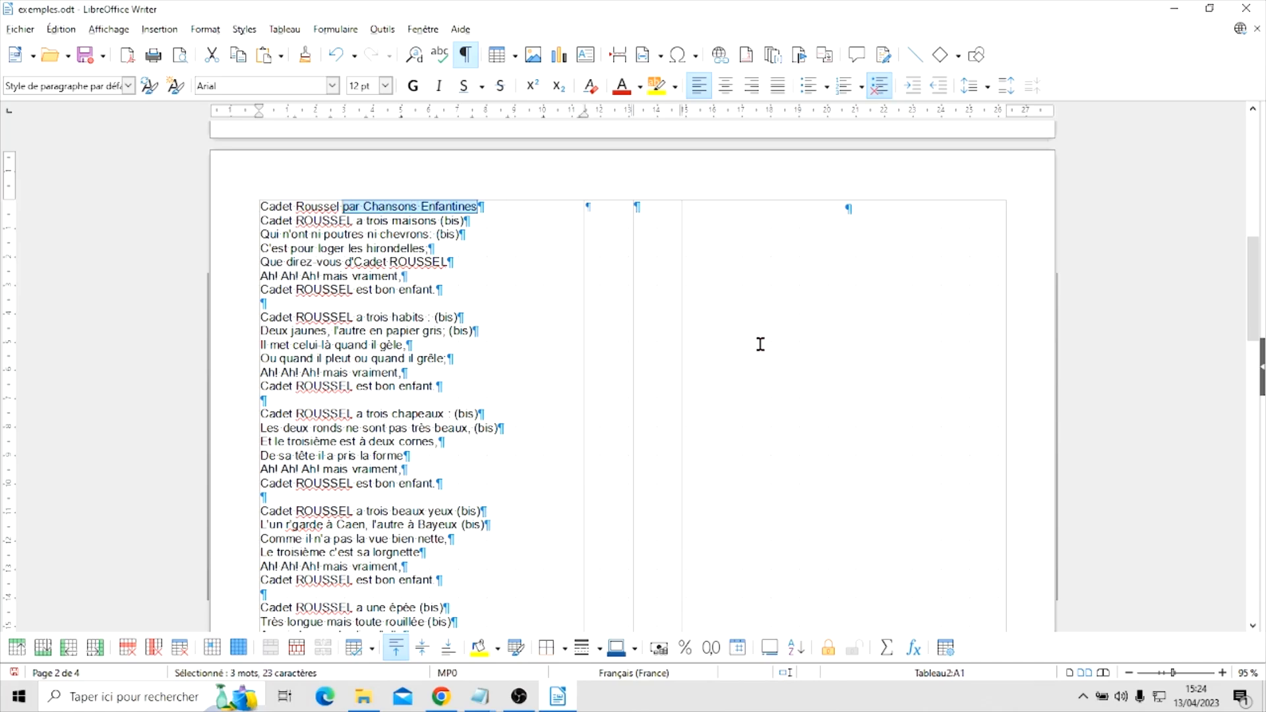
pyautogui.press('Delete')
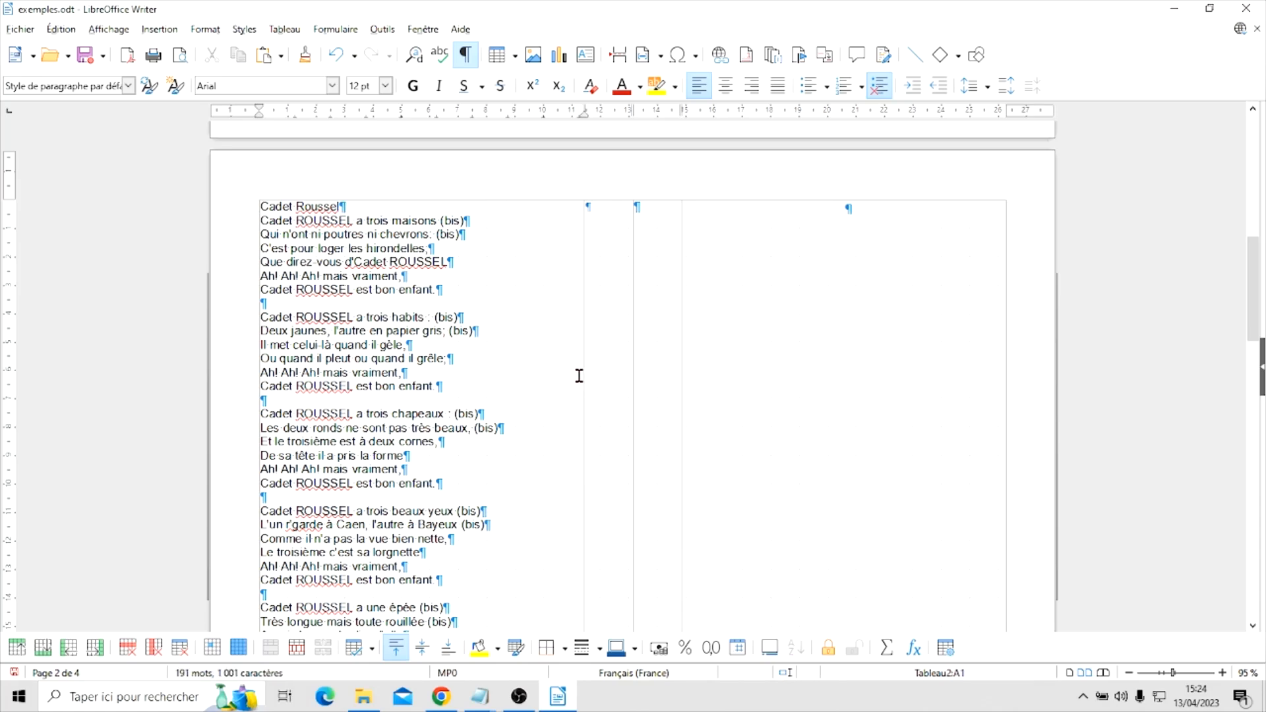
pyautogui.scroll(-3, 543, 384)
pyautogui.scroll(3, 542, 382)
# Format the "Cadet Roussel" title in bold at 14 pt
pyautogui.moveTo(369, 205); pyautogui.dragTo(220, 204)
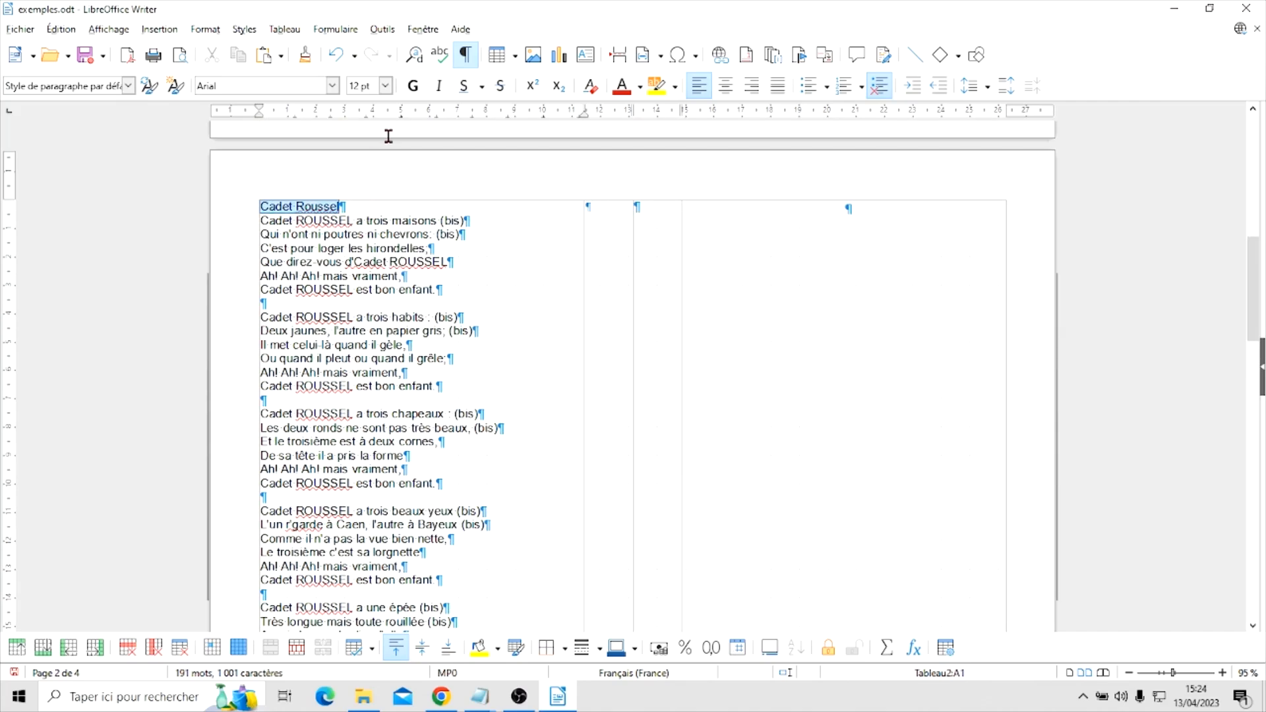
pyautogui.click(412, 86)
pyautogui.click(385, 86)
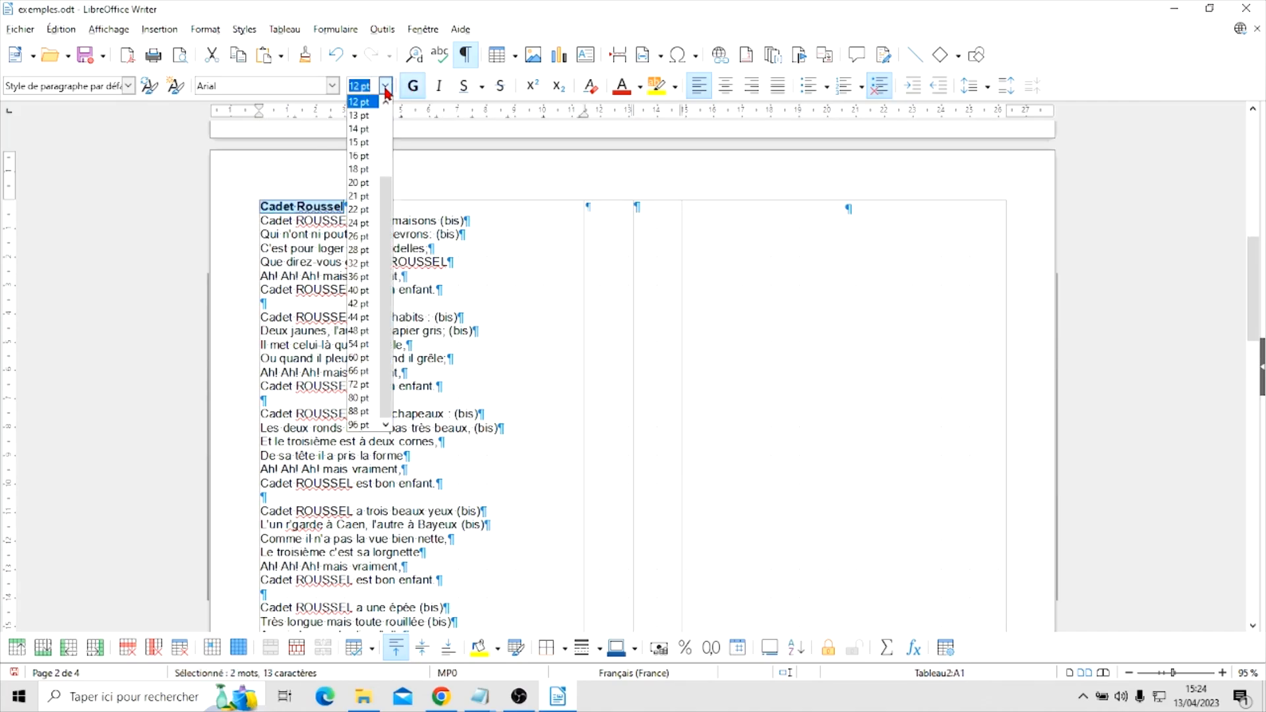
pyautogui.click(356, 131)
pyautogui.scroll(-5, 503, 412)
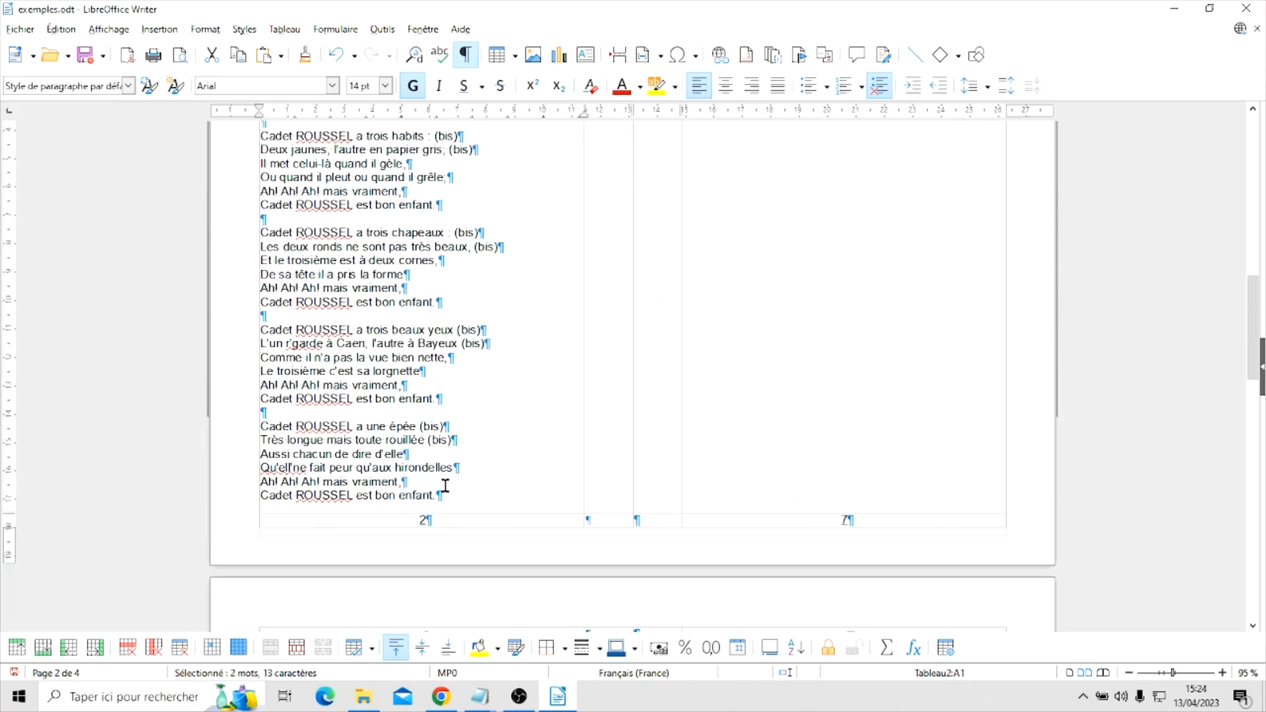
pyautogui.scroll(5, 525, 376)
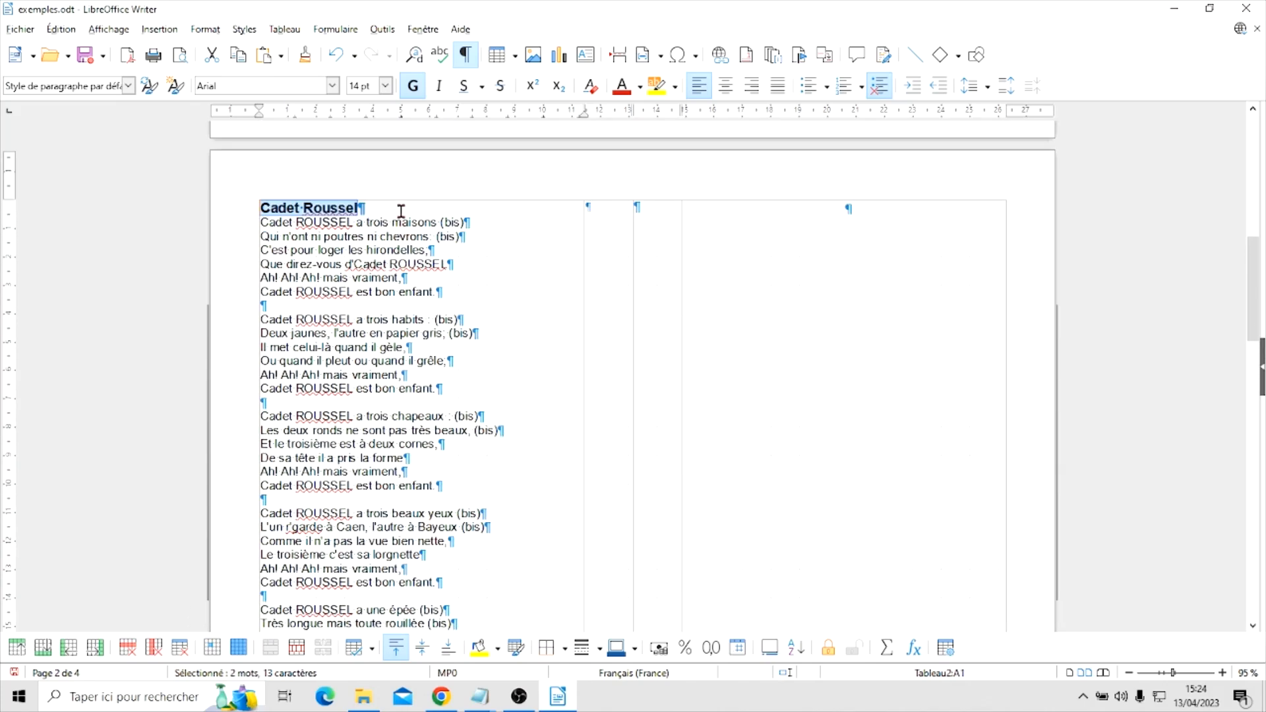
# Insert a blank line under the "Cadet Roussel" title and set that empty line's font size to 10 pt
pyautogui.click(401, 211)
pyautogui.press('Return')
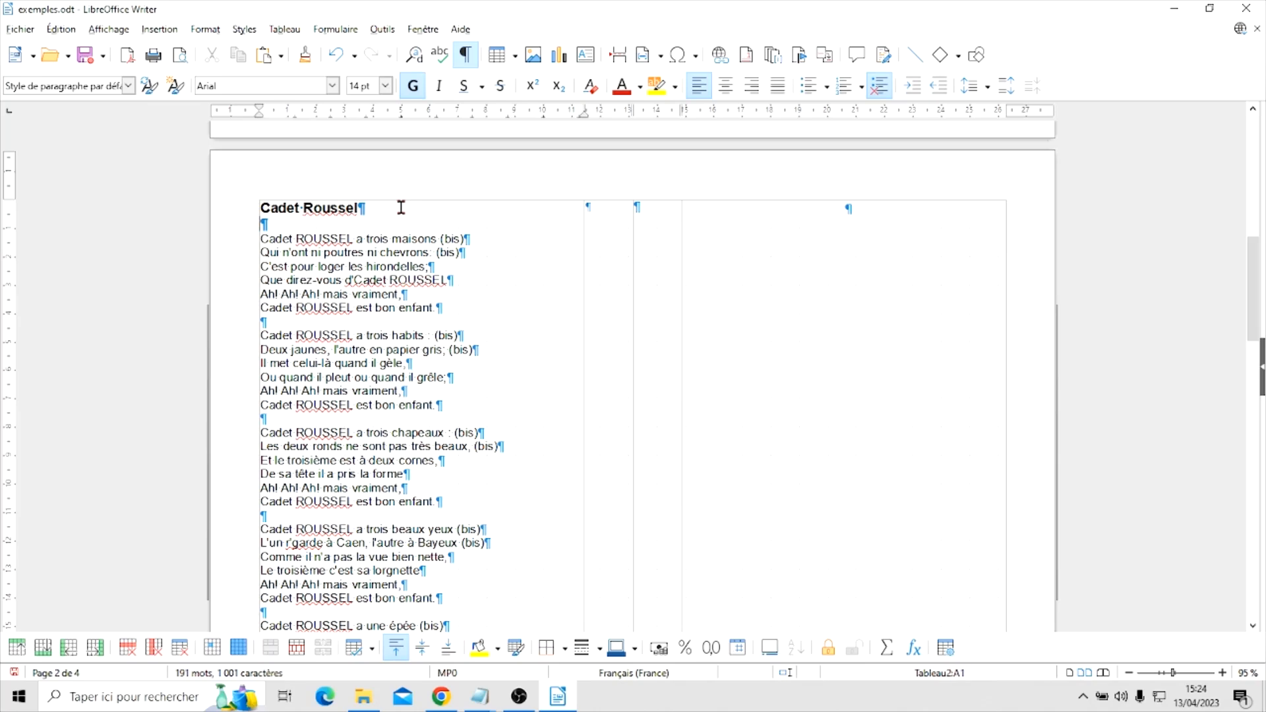
pyautogui.scroll(-4, 453, 263)
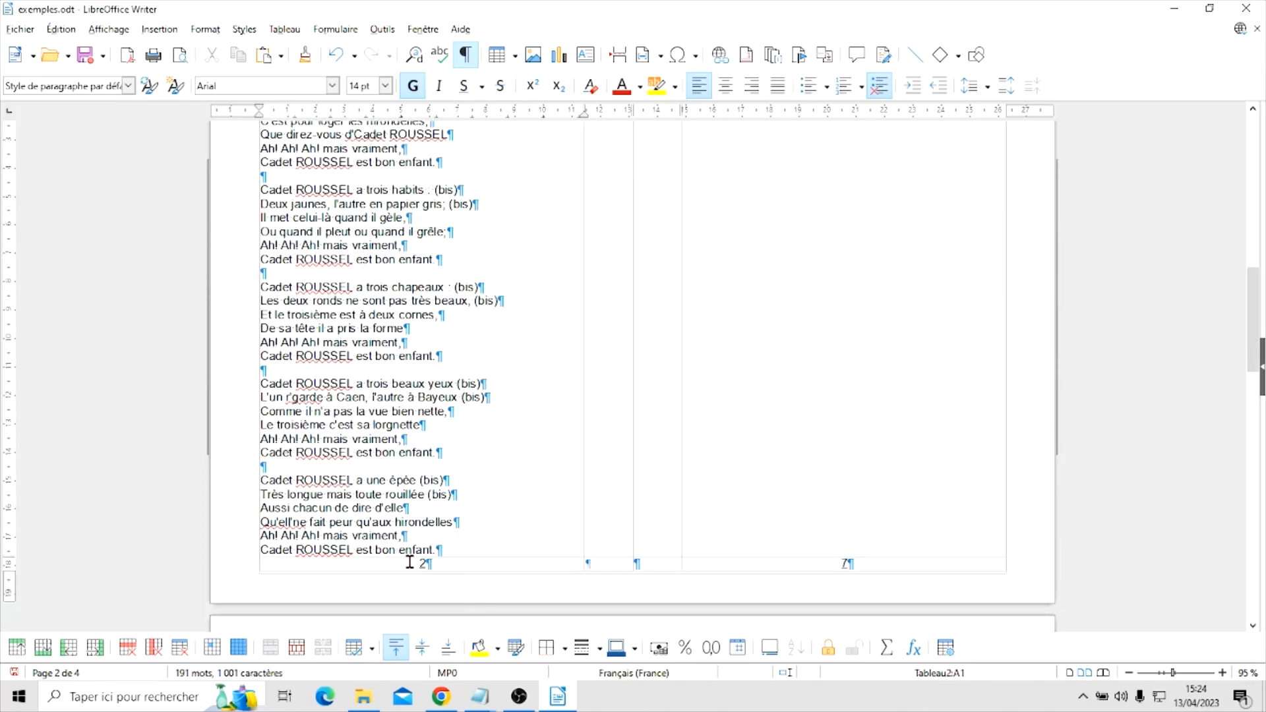
pyautogui.scroll(7, 509, 476)
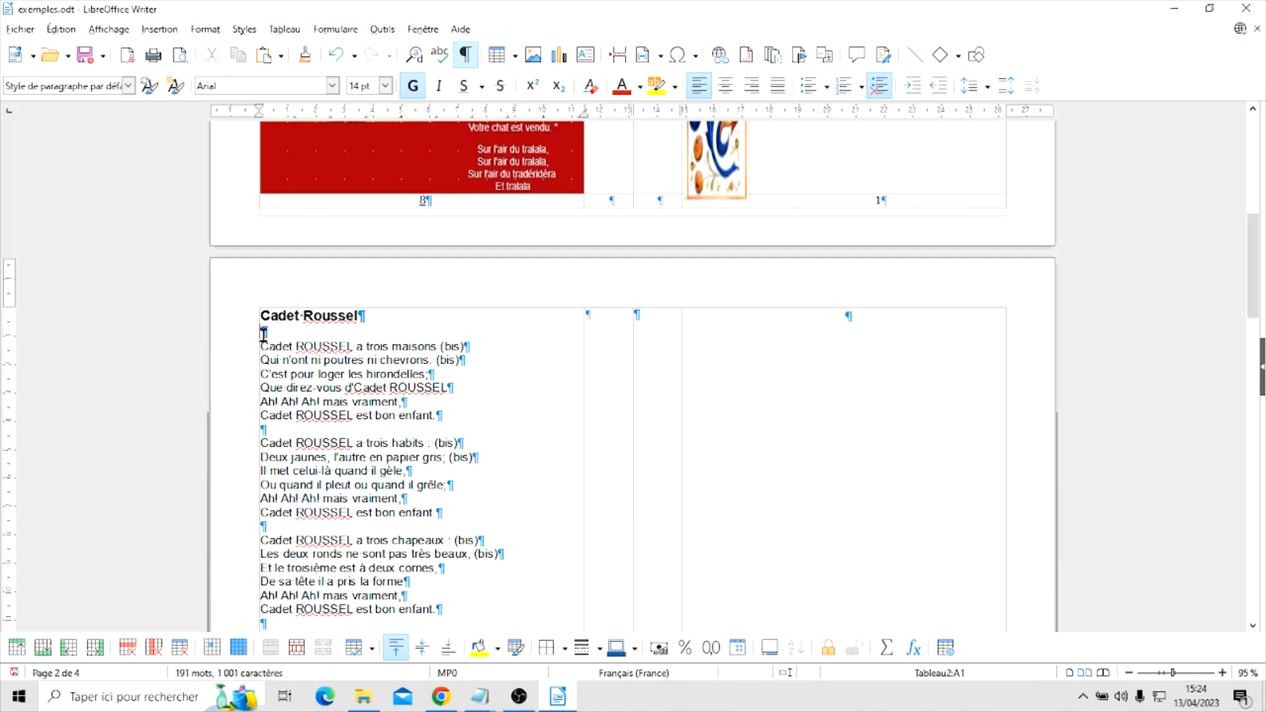
pyautogui.click(385, 85)
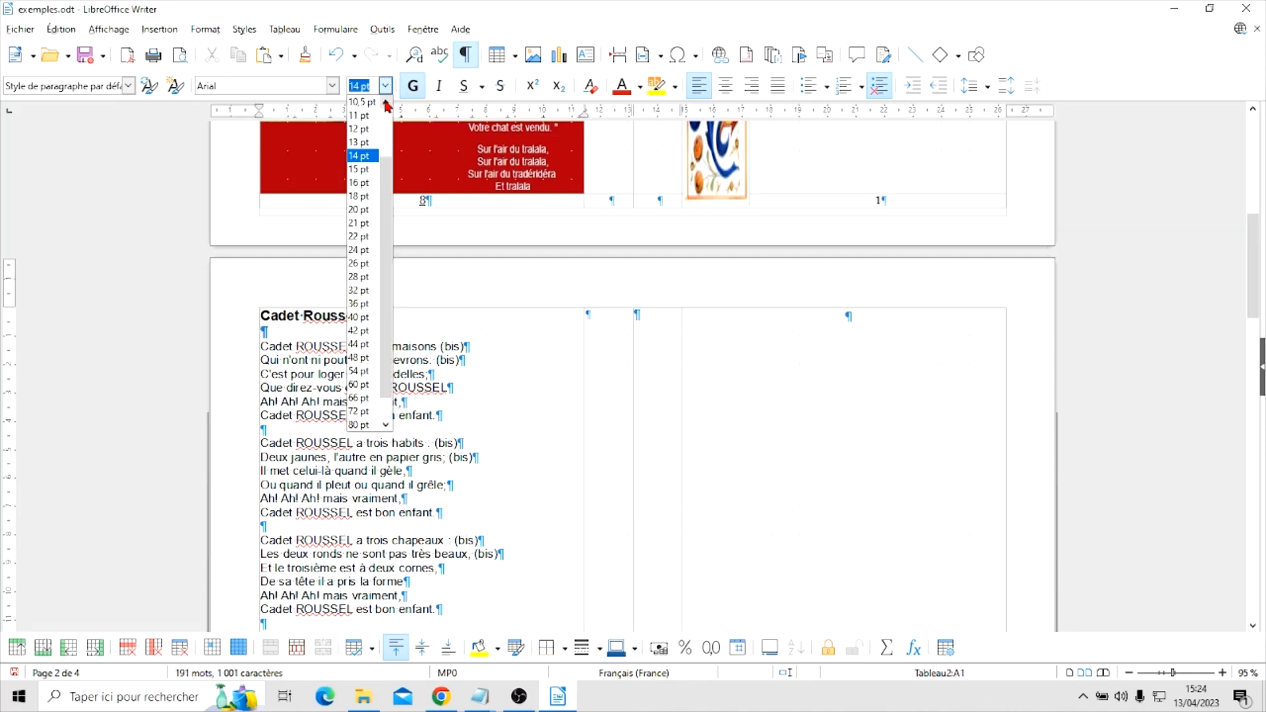
pyautogui.click(386, 103)
pyautogui.click(361, 100)
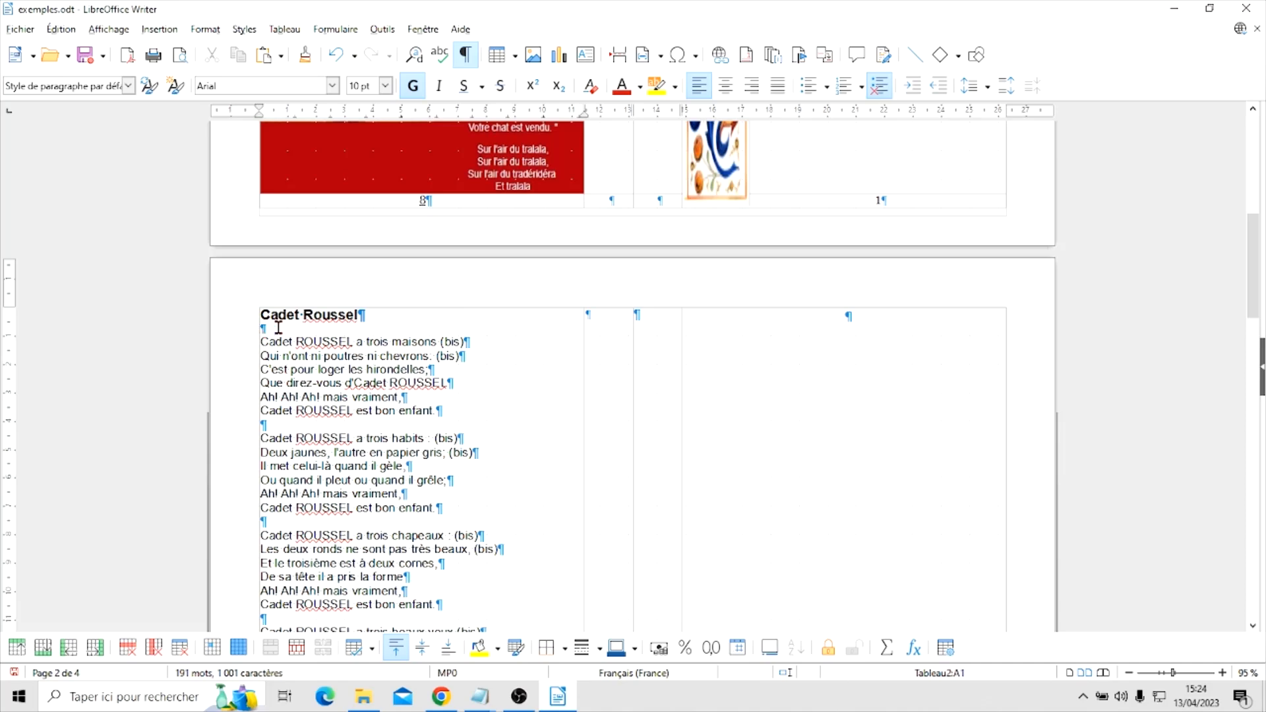
pyautogui.scroll(-10, 544, 383)
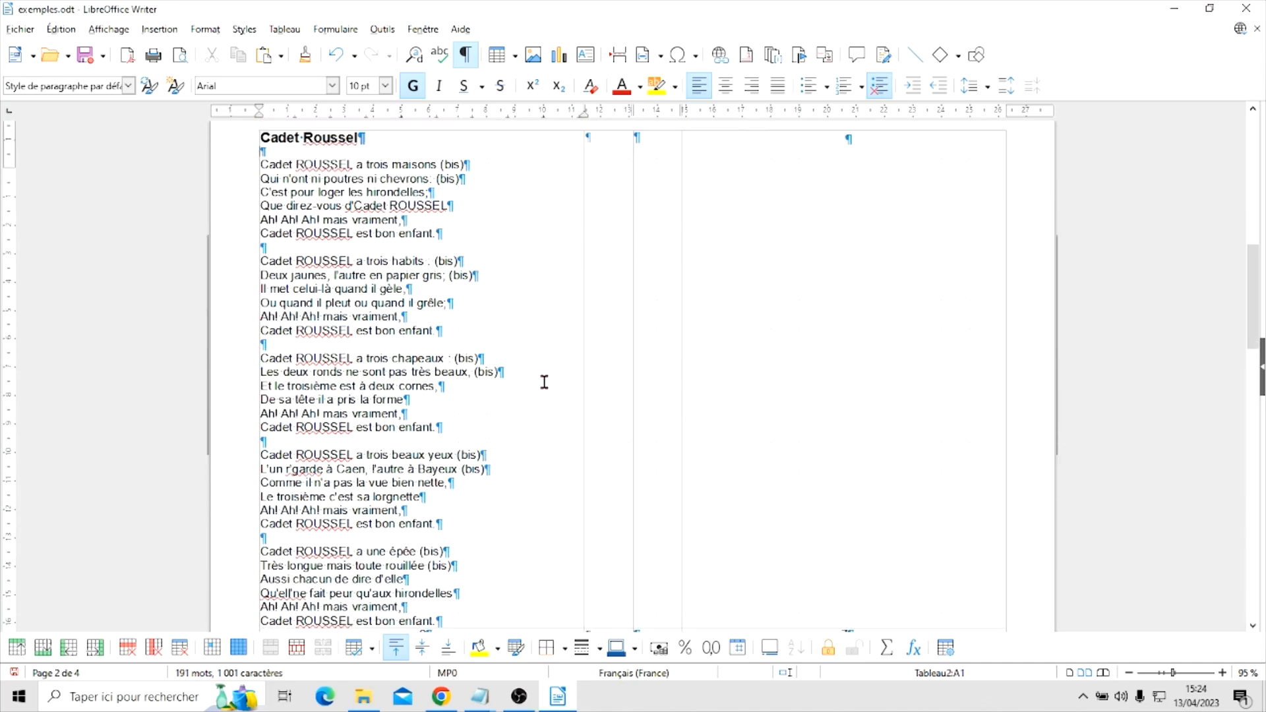
pyautogui.scroll(6, 542, 382)
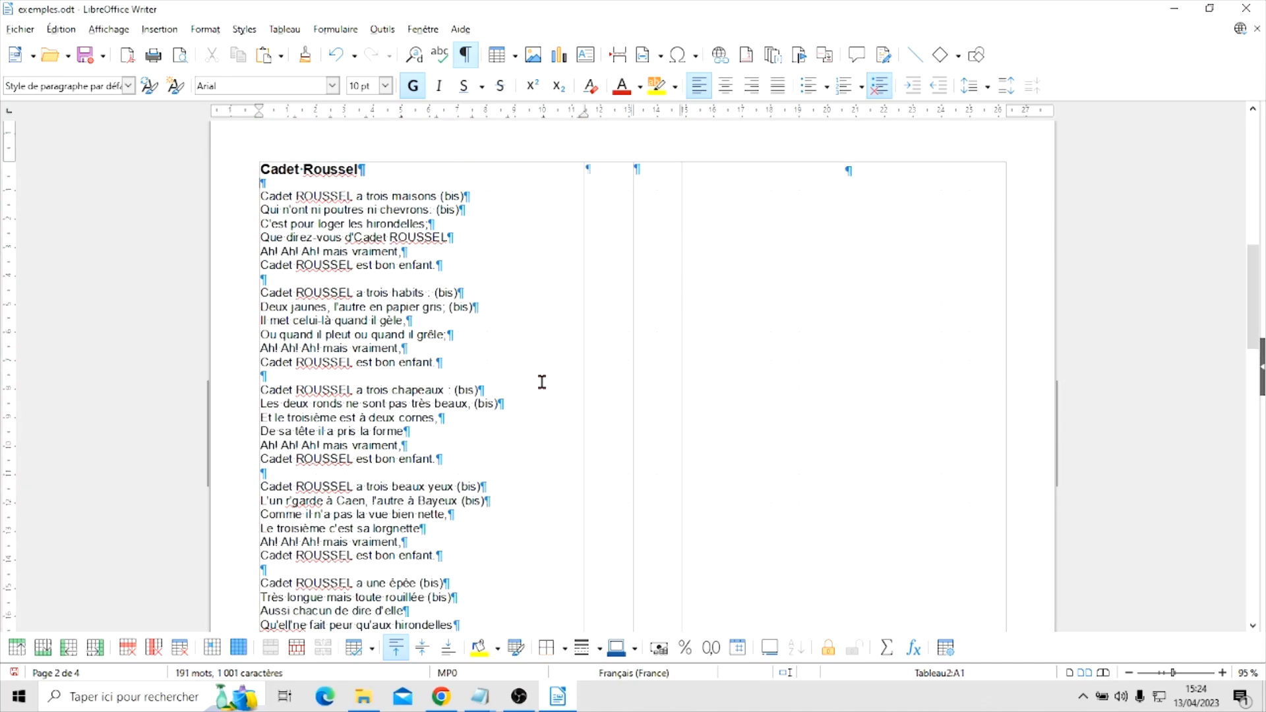
# Indent the "Cadet Roussel" title line by about 1 cm from the cell's left edge
pyautogui.scroll(3, 543, 382)
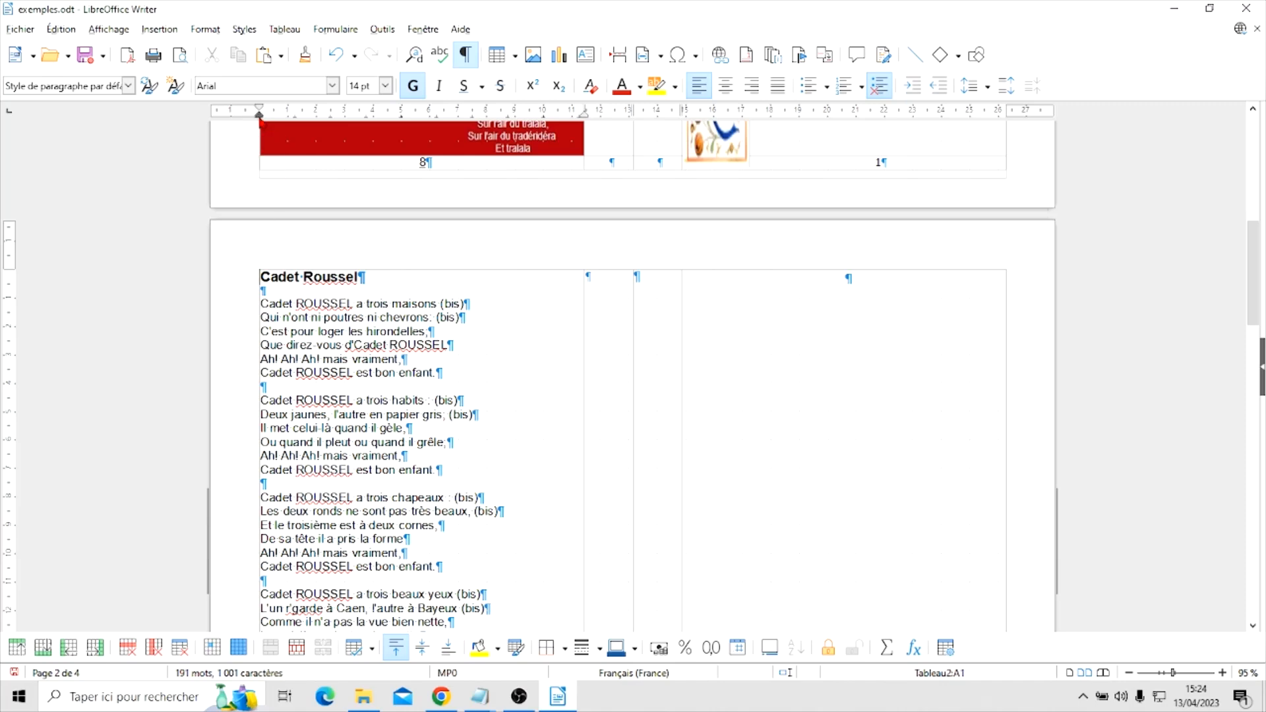
pyautogui.moveTo(261, 125)
pyautogui.mouseDown()
pyautogui.moveTo(297, 132)
pyautogui.moveTo(284, 127)
pyautogui.mouseUp()
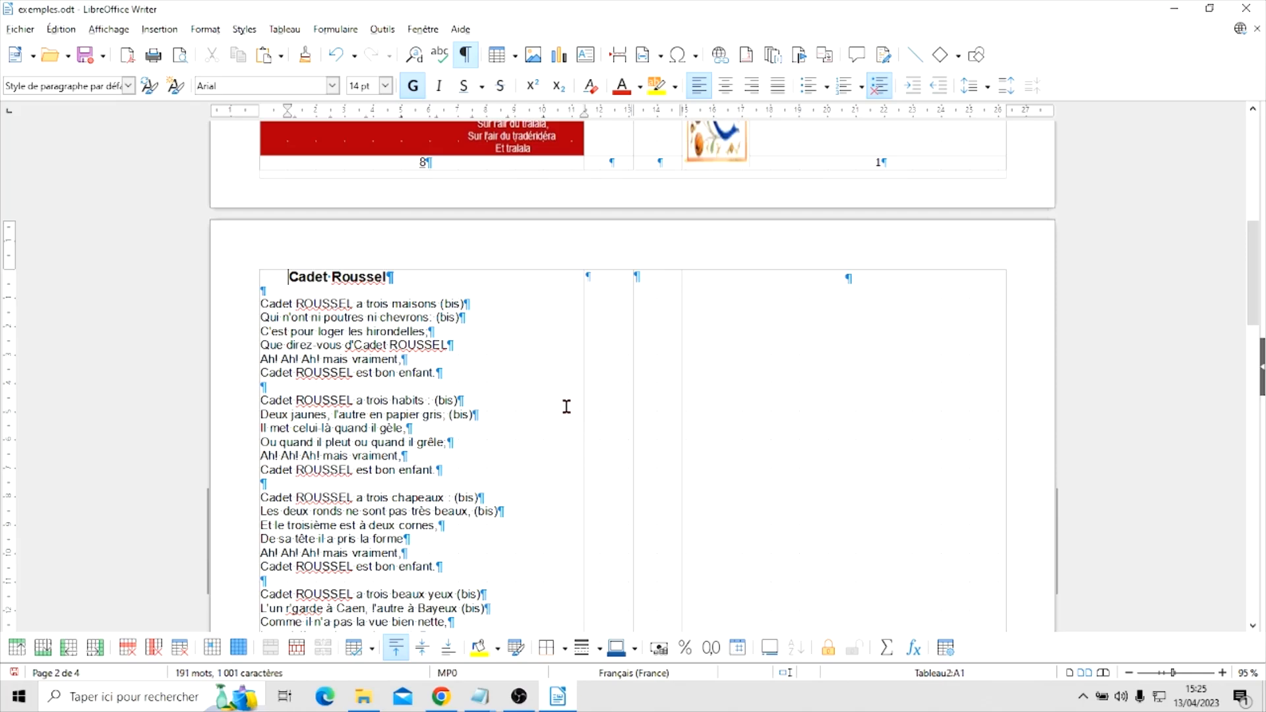
pyautogui.scroll(-6, 557, 562)
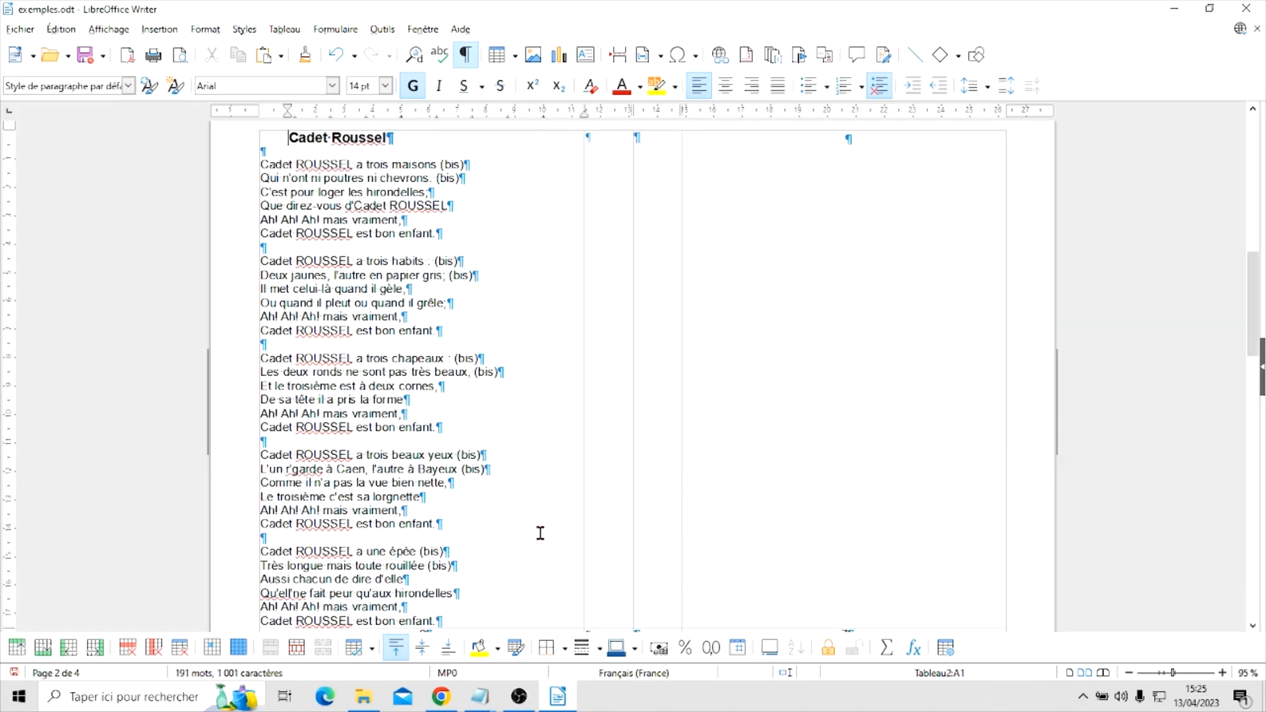
pyautogui.scroll(4, 536, 531)
pyautogui.scroll(5, 536, 531)
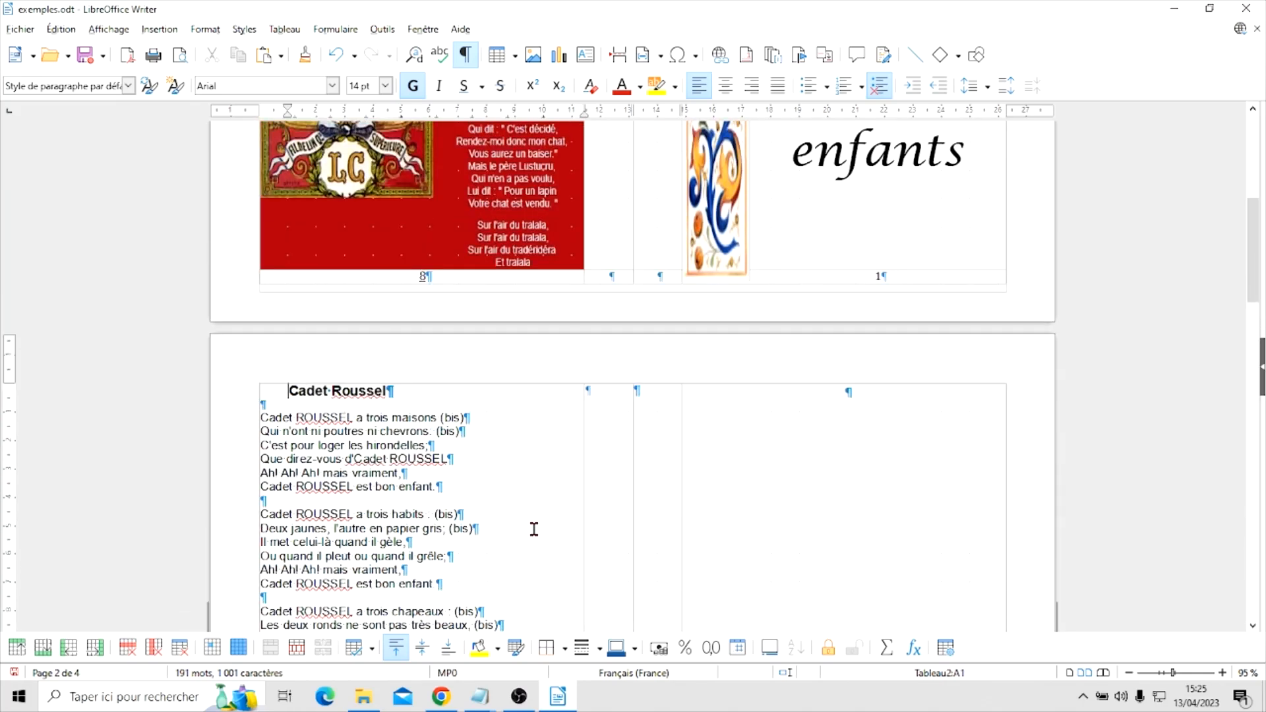
pyautogui.scroll(-2, 544, 502)
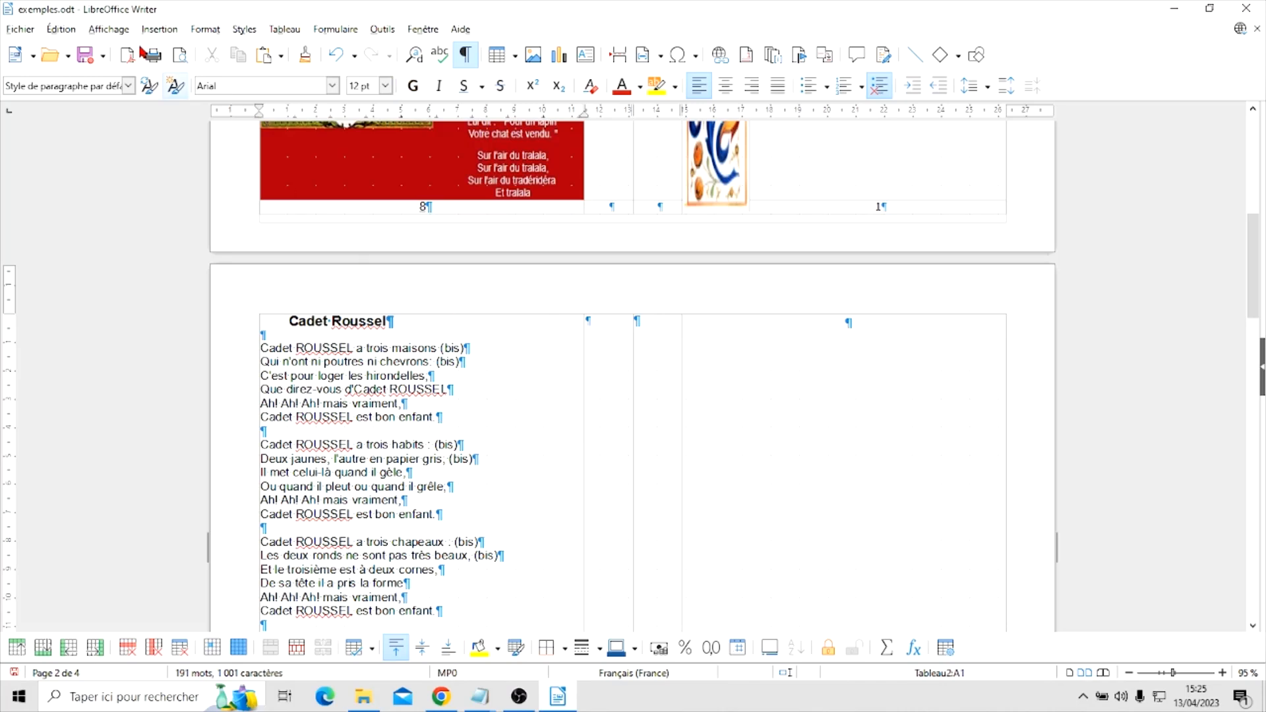
# Insert the cadetroussel picture from the Livret folder into the page 2 cell
pyautogui.click(158, 30)
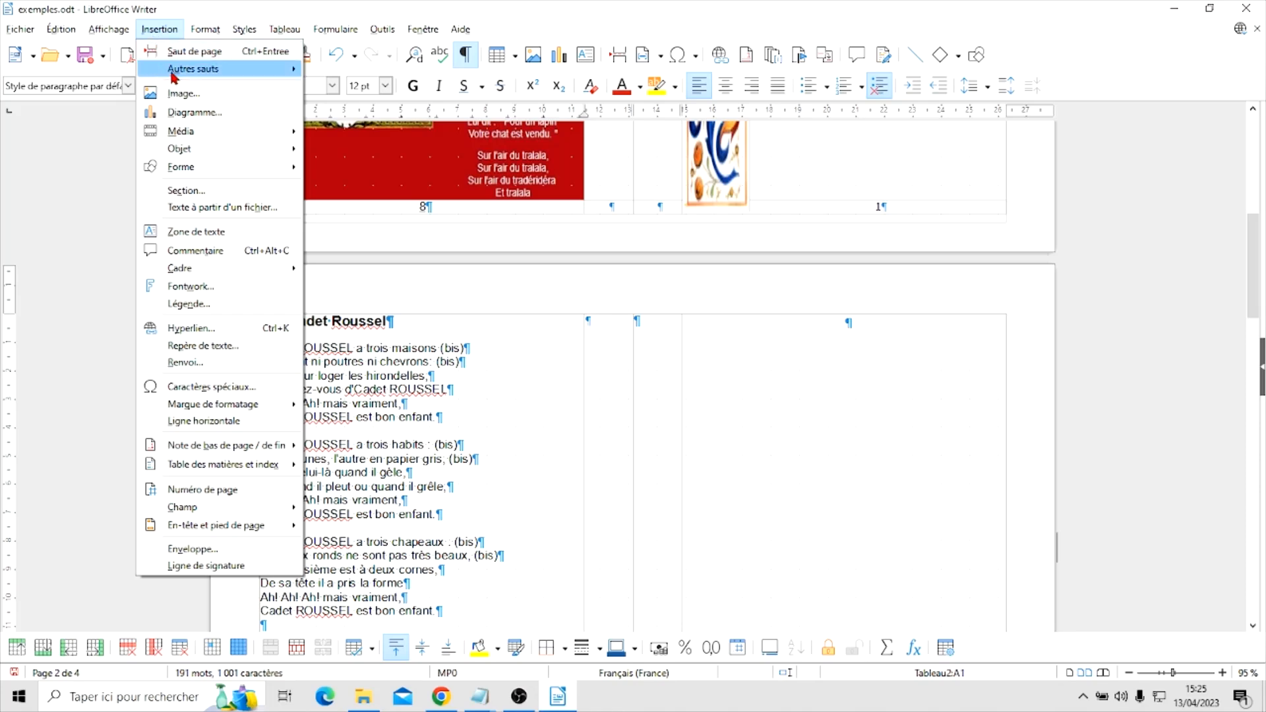
pyautogui.click(178, 94)
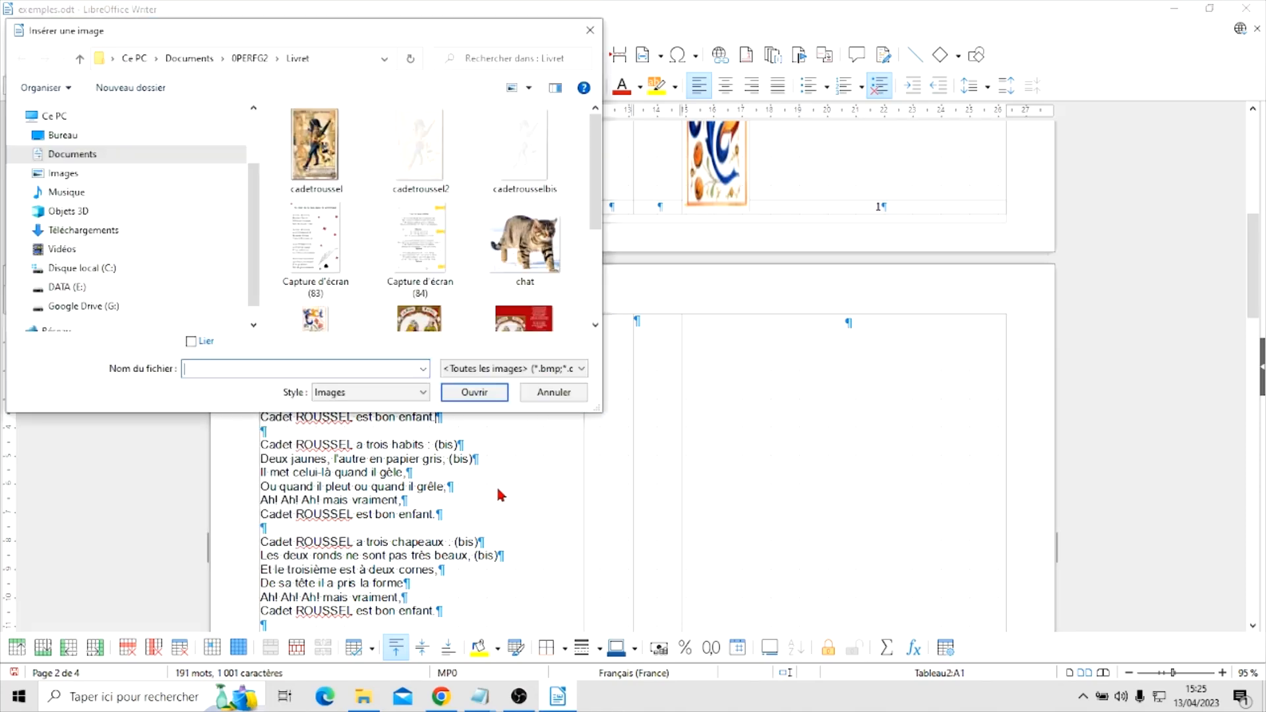
pyautogui.click(311, 148)
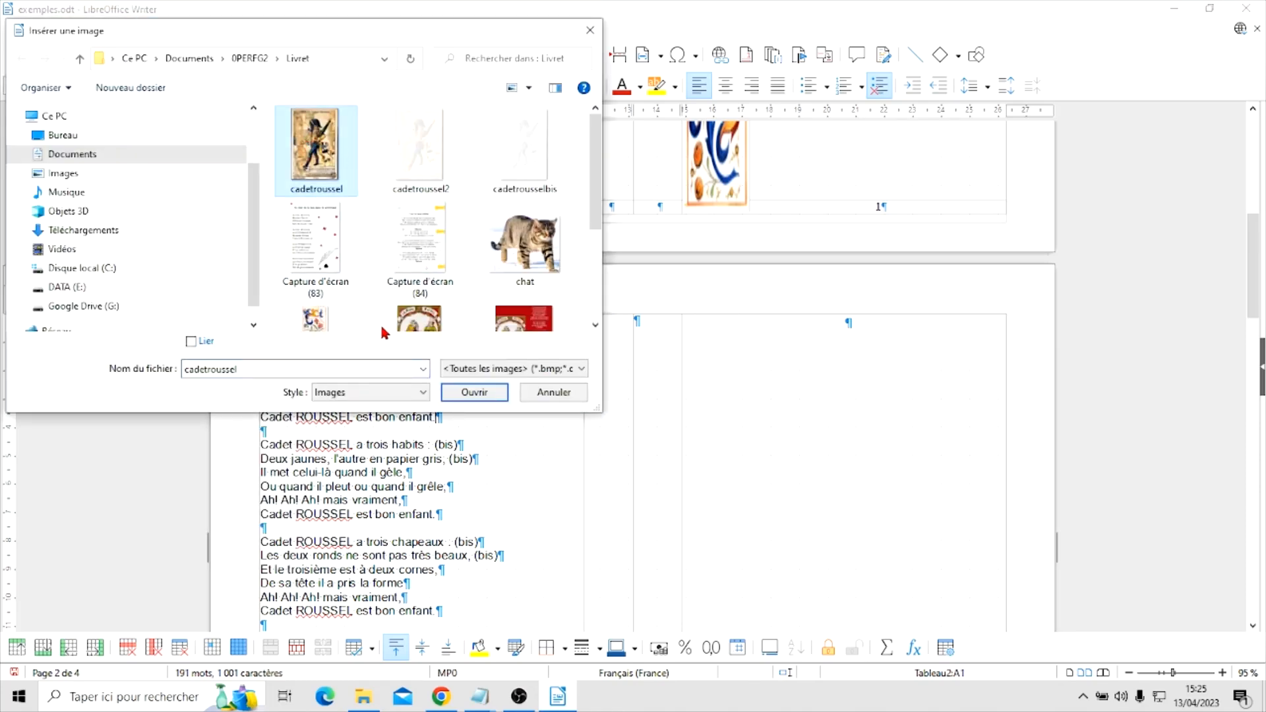
pyautogui.click(466, 393)
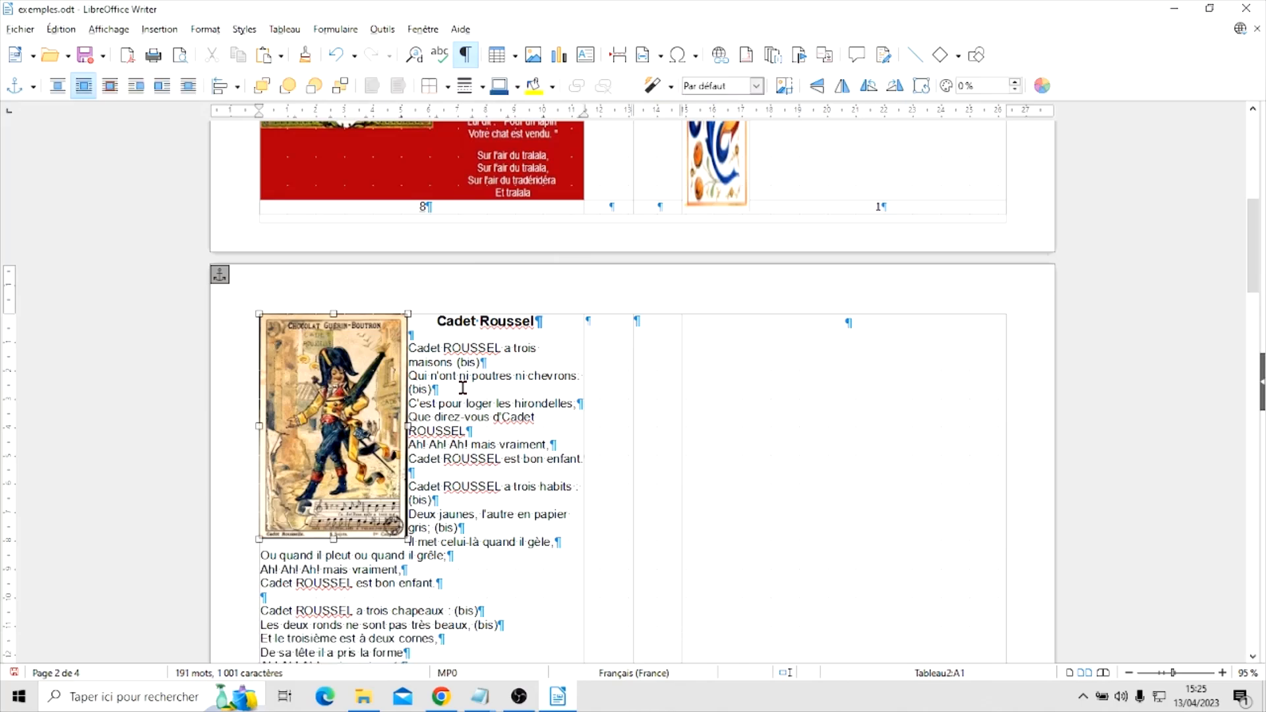
# Place the cadetroussel picture to the right of the first verses and shrink it proportionally to about 3.11 x 4.72 cm
pyautogui.moveTo(369, 465); pyautogui.dragTo(494, 505)
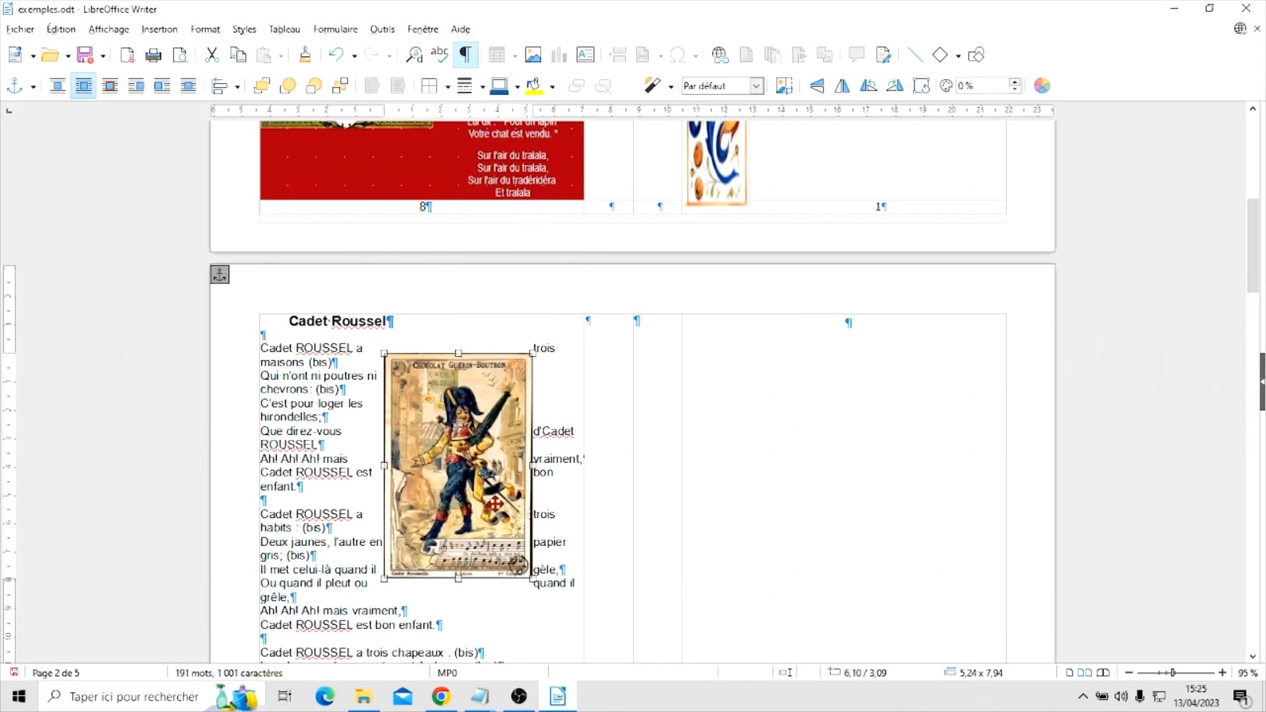
pyautogui.moveTo(440, 447); pyautogui.dragTo(478, 455)
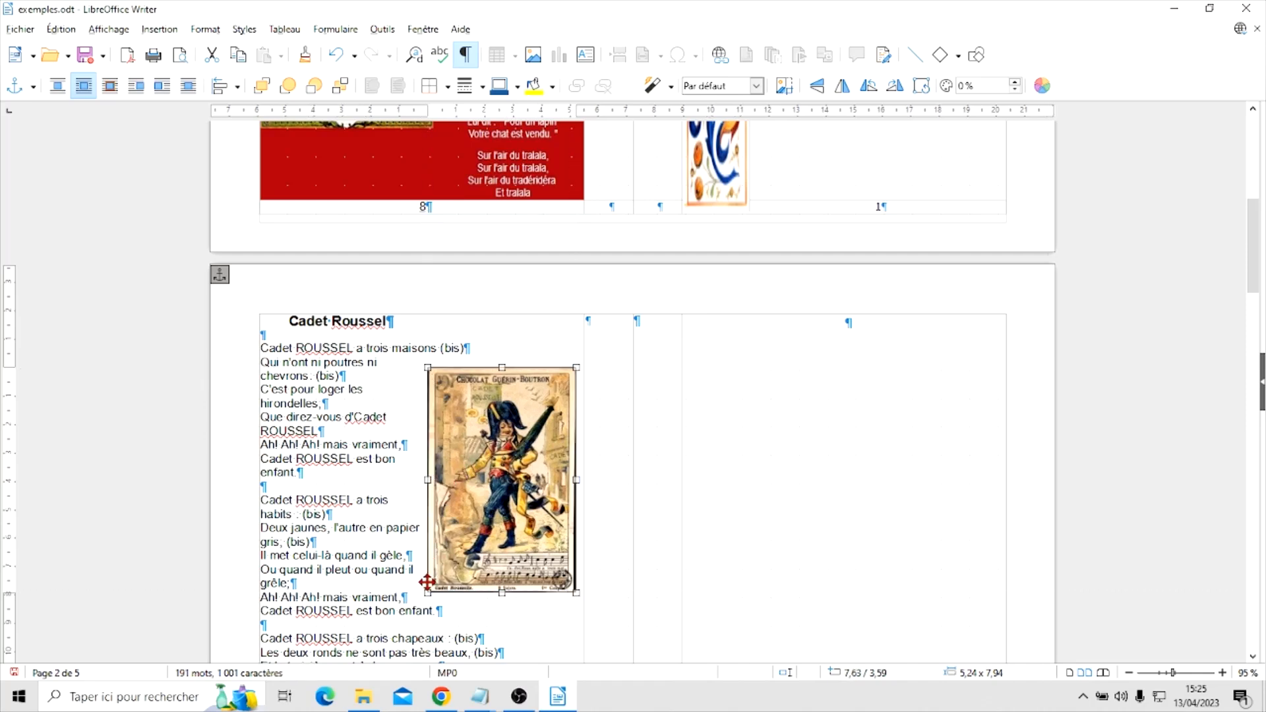
pyautogui.moveTo(427, 592); pyautogui.dragTo(489, 501)
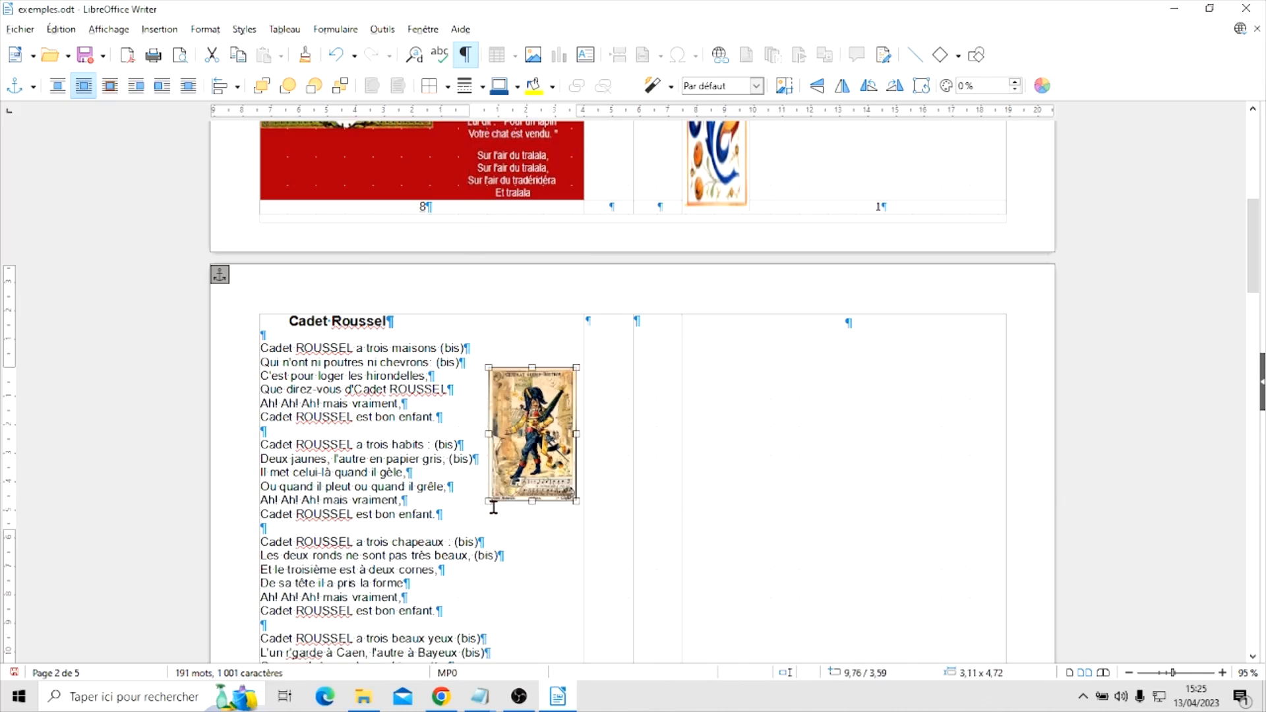
pyautogui.moveTo(517, 444); pyautogui.dragTo(520, 452)
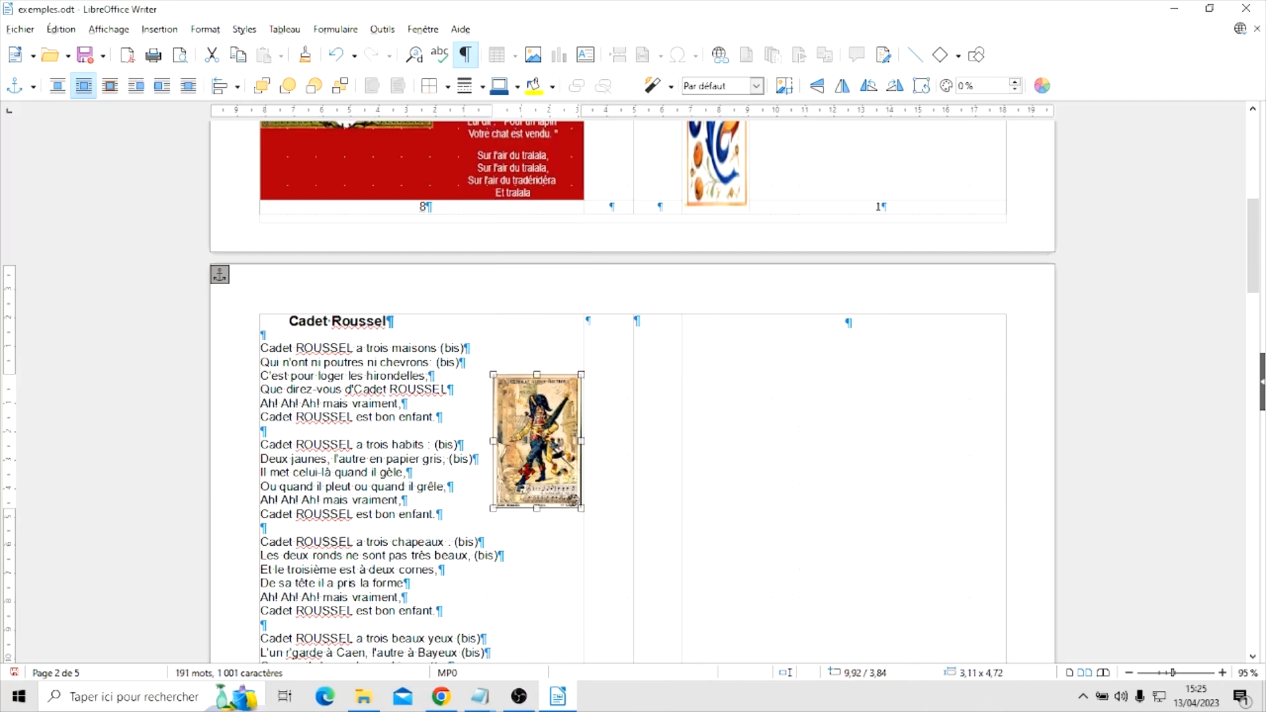
# Rotate the cadetroussel picture beside the first verses clockwise by about 15 degrees
pyautogui.scroll(-5, 535, 416)
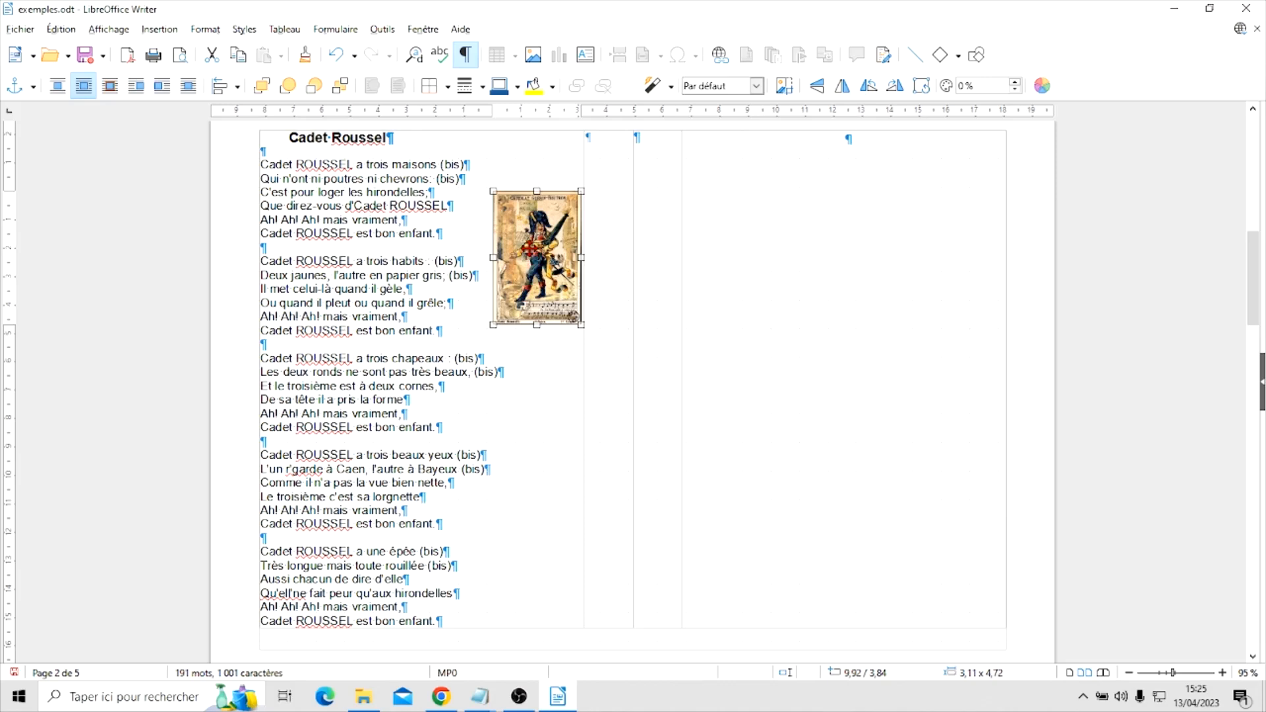
pyautogui.rightClick(531, 254)
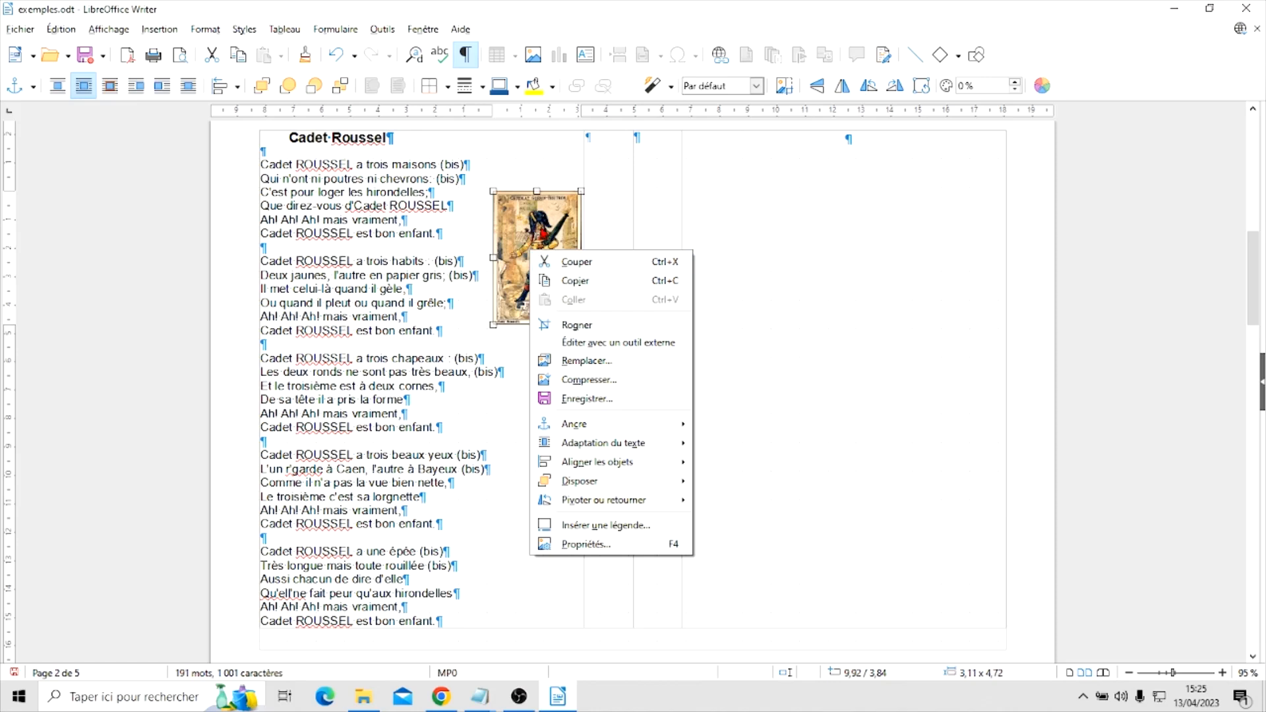
pyautogui.moveTo(574, 505)
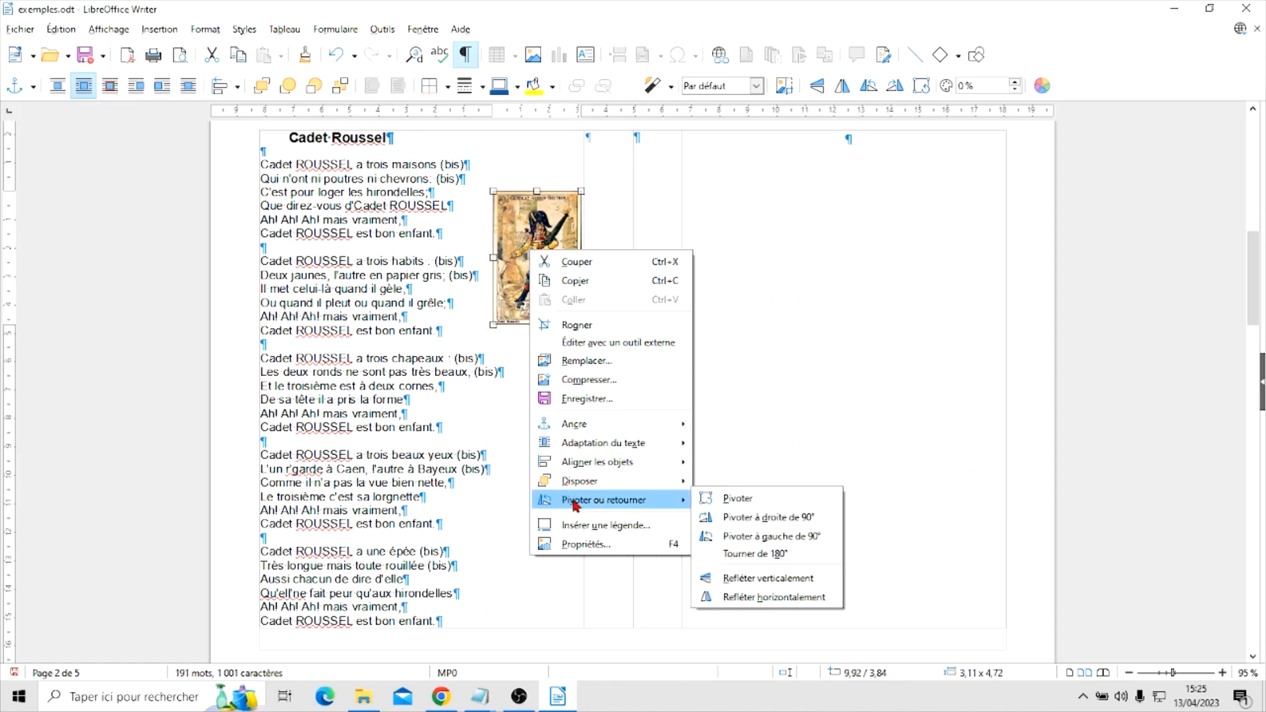
pyautogui.click(737, 501)
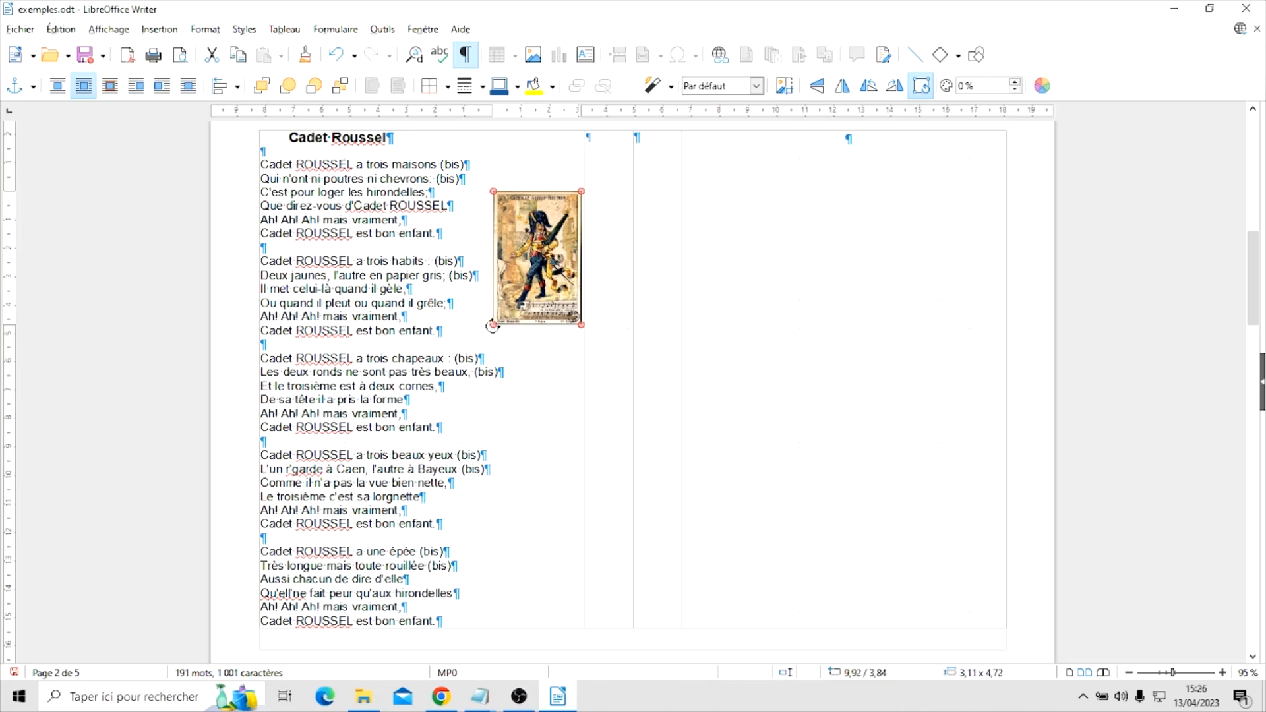
pyautogui.moveTo(491, 326); pyautogui.dragTo(477, 322)
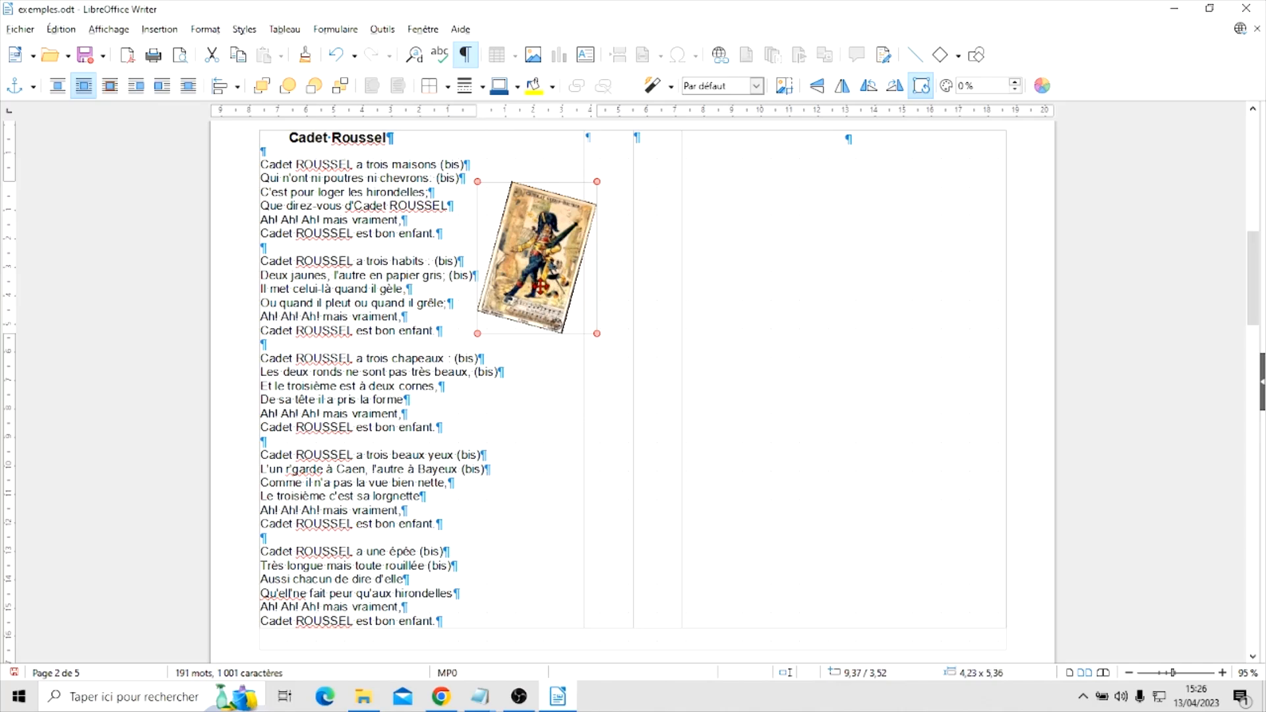
# Copy the tilted cadetroussel picture and paste a duplicate into the same page 2 cell
pyautogui.rightClick(539, 285)
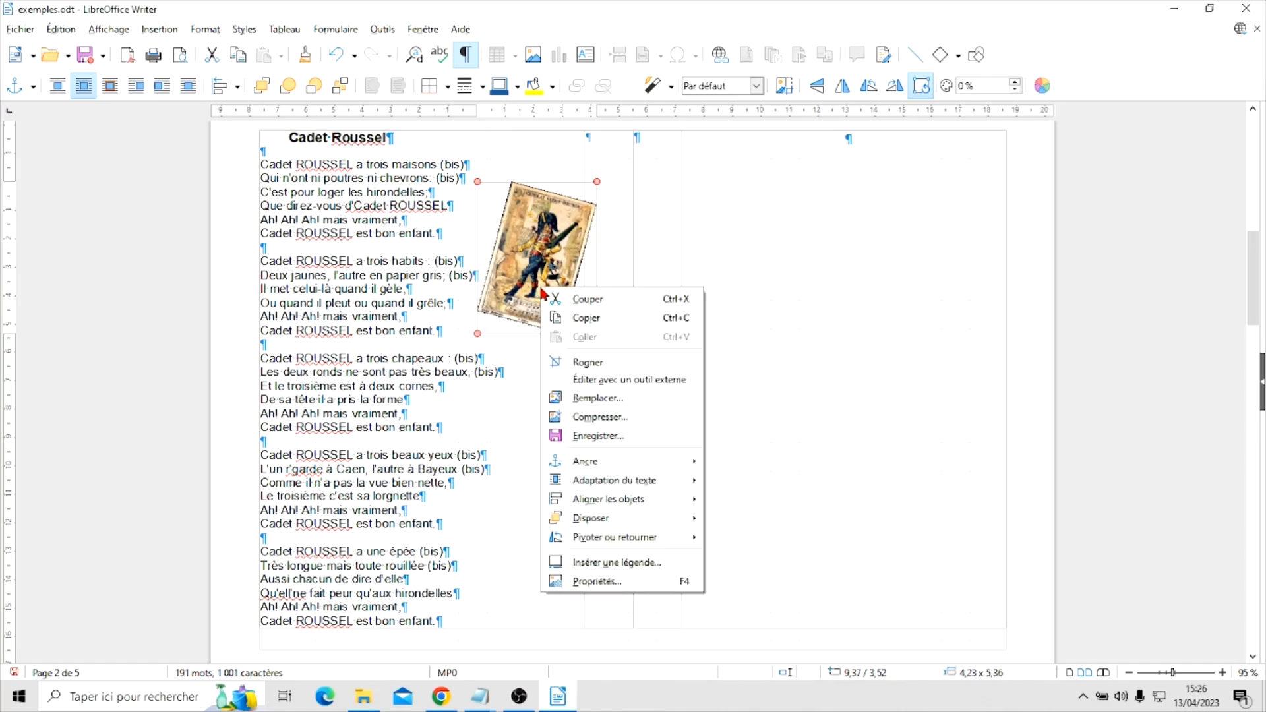
pyautogui.click(586, 318)
pyautogui.scroll(-2, 535, 398)
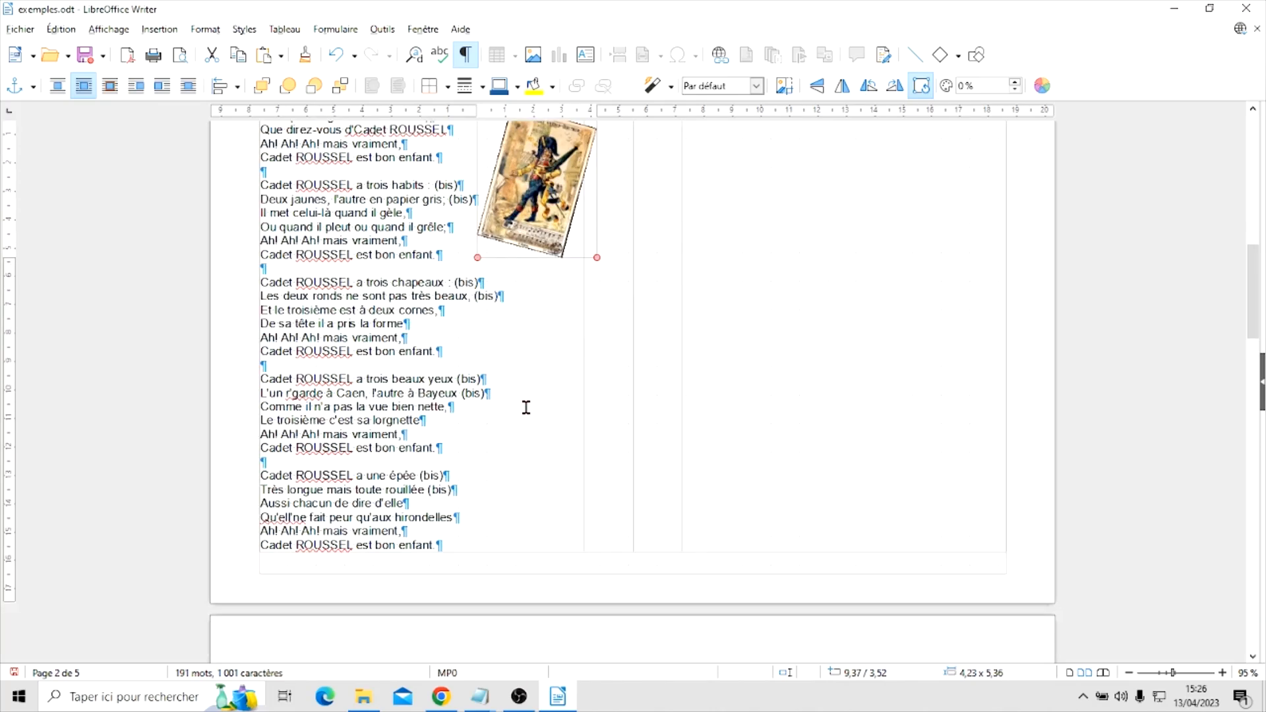
pyautogui.rightClick(526, 398)
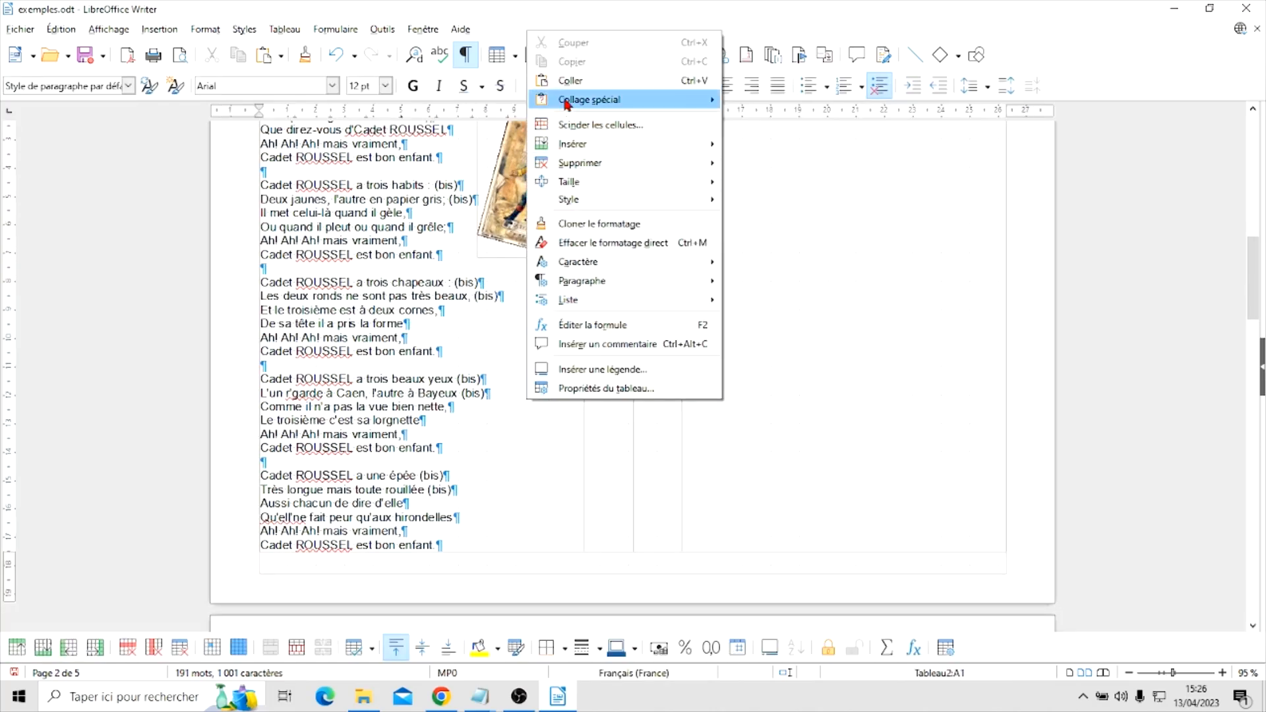
pyautogui.click(560, 80)
# Move the duplicate picture below the original, to the right of the "trois beaux yeux" verse, at about 9.09 / 11.93 cm
pyautogui.moveTo(540, 298); pyautogui.dragTo(528, 439)
pyautogui.scroll(-3, 673, 335)
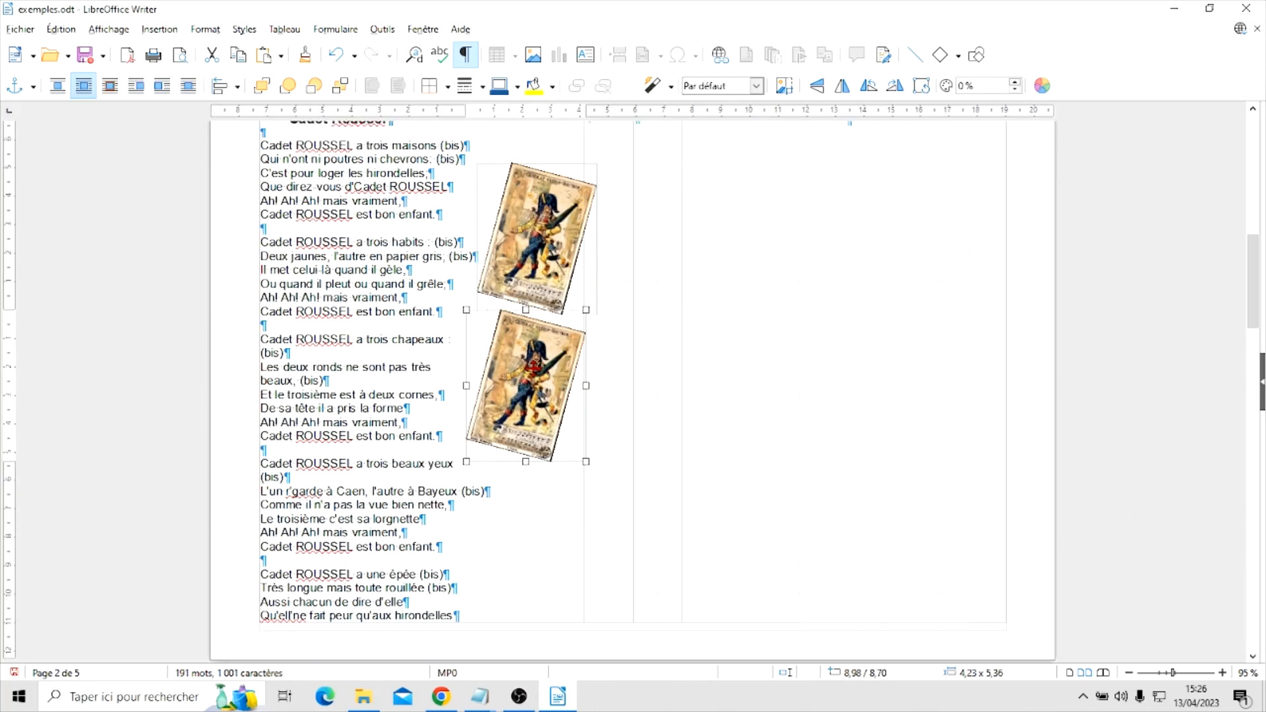
pyautogui.moveTo(524, 370); pyautogui.dragTo(534, 480)
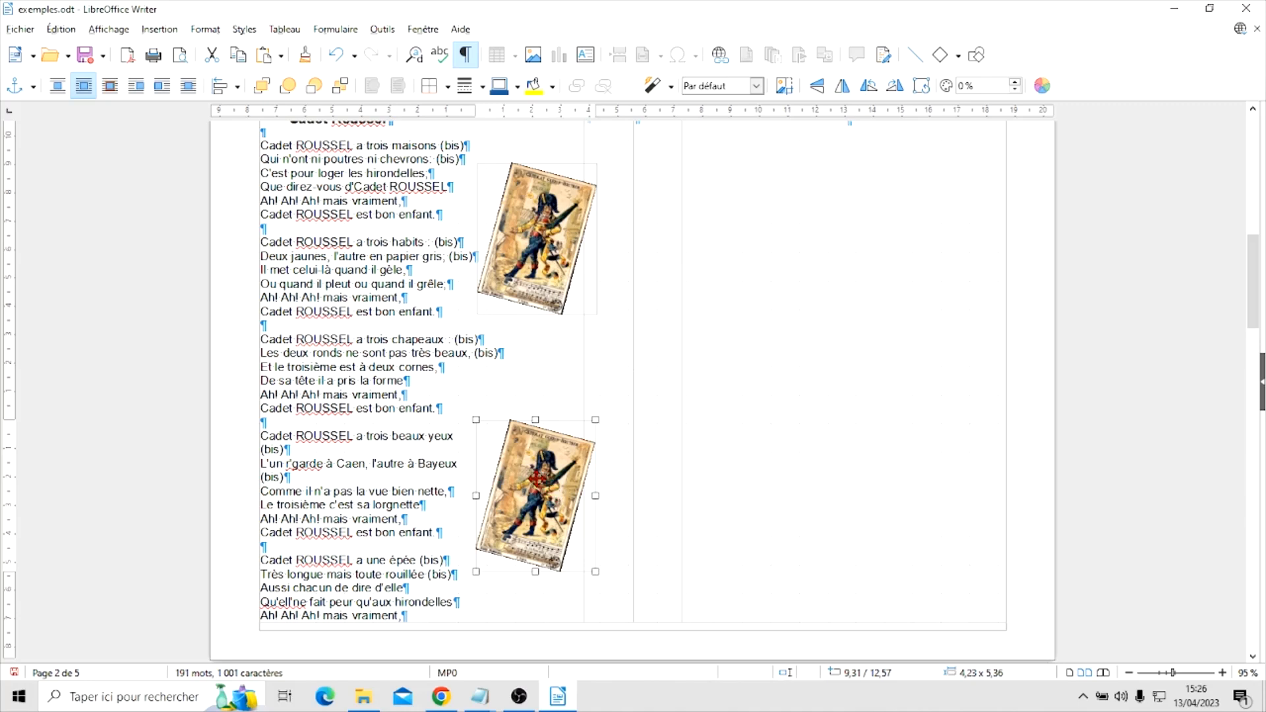
pyautogui.moveTo(535, 477); pyautogui.dragTo(530, 460)
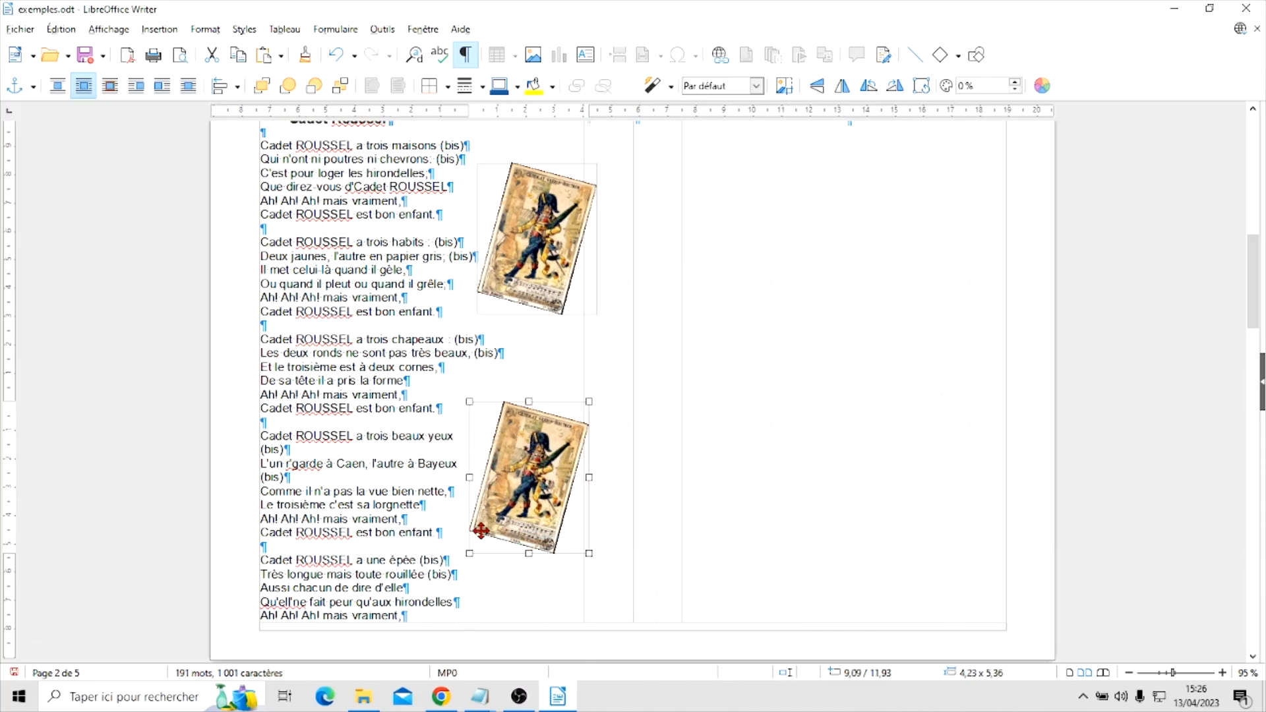
# Start a free rotation of the lower cadetroussel picture
pyautogui.rightClick(553, 480)
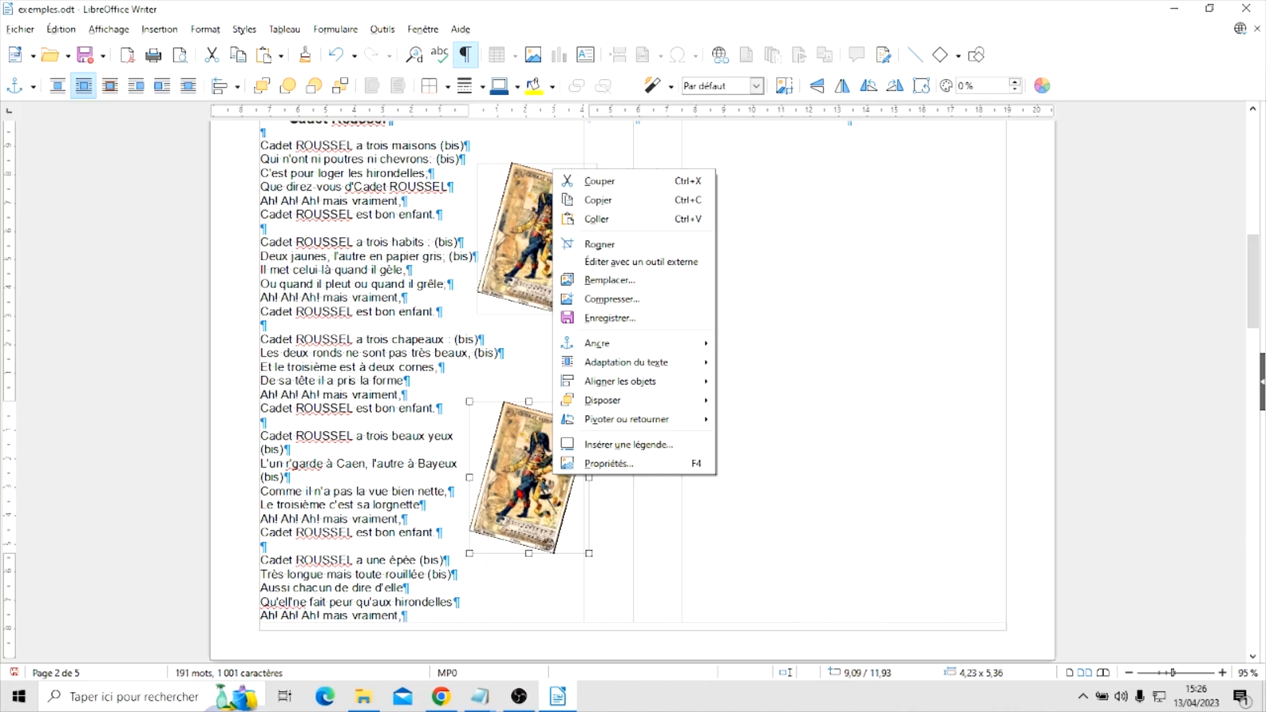
pyautogui.moveTo(611, 423)
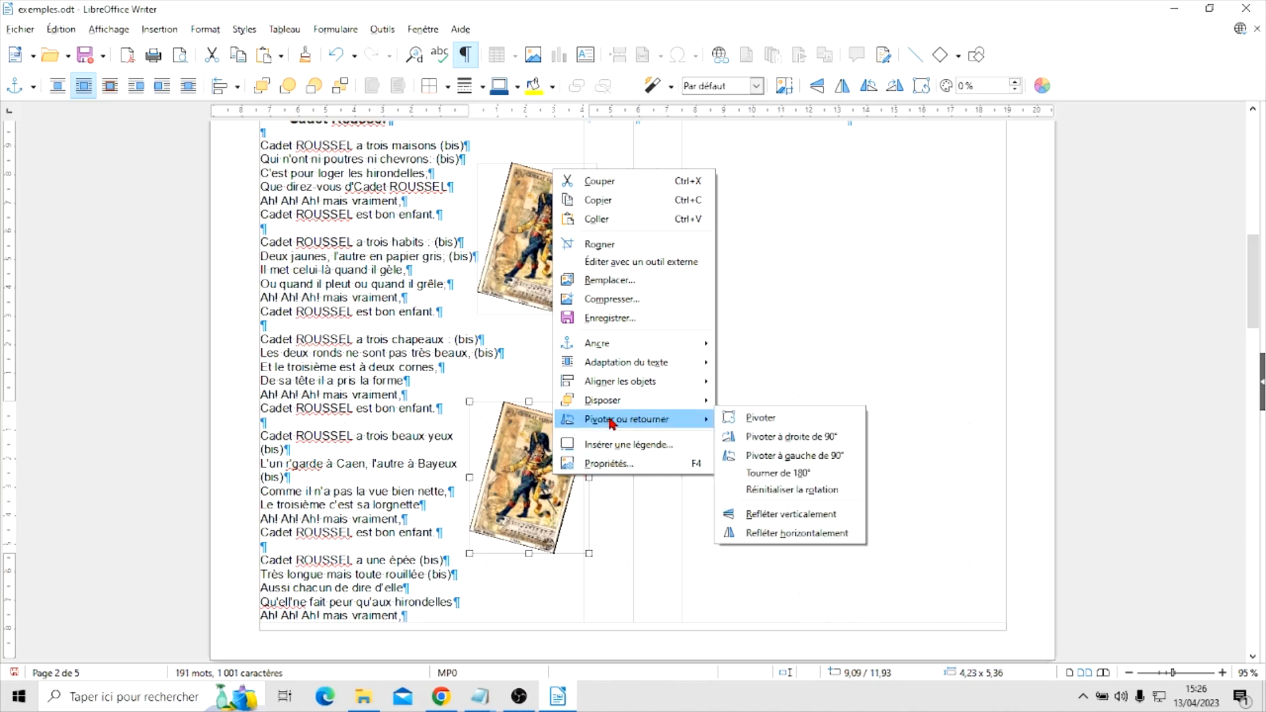
pyautogui.click(743, 417)
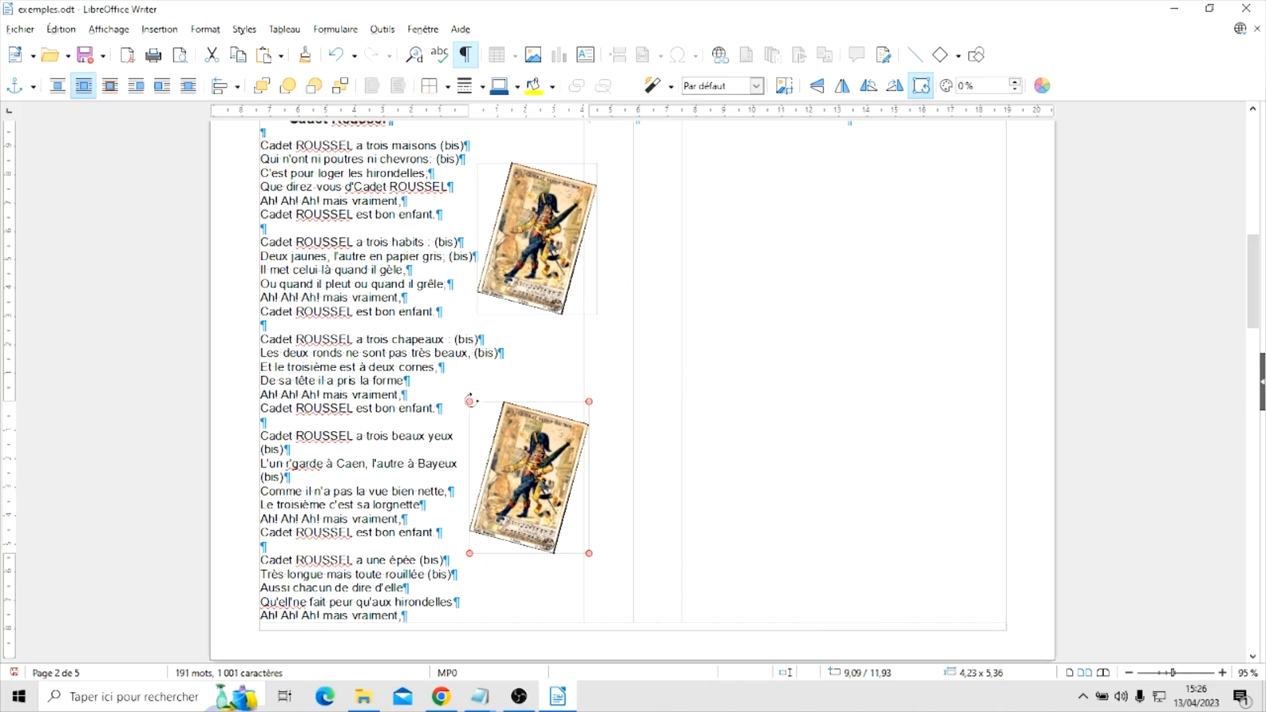
# Rotate the lower cadetroussel picture counter-clockwise until it leans about 30 degrees the opposite way from the upper one
pyautogui.moveTo(469, 401); pyautogui.dragTo(469, 429)
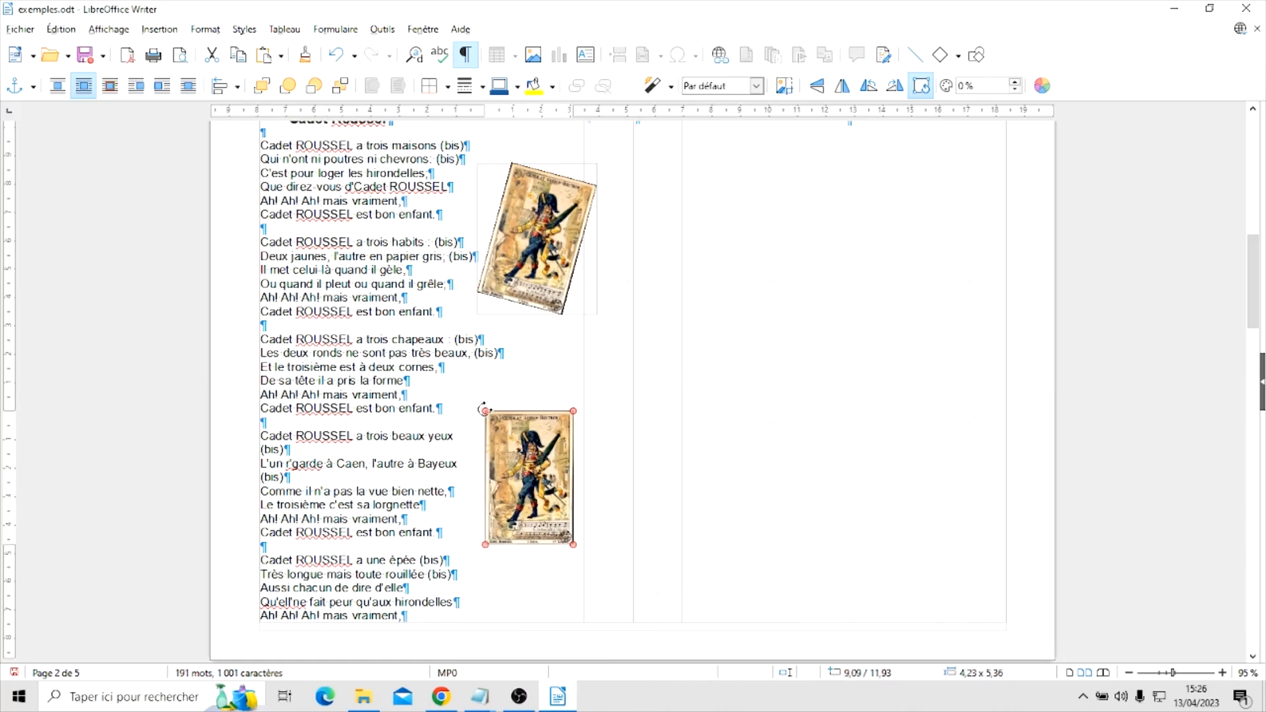
pyautogui.moveTo(483, 409); pyautogui.dragTo(479, 424)
pyautogui.moveTo(521, 475); pyautogui.dragTo(520, 487)
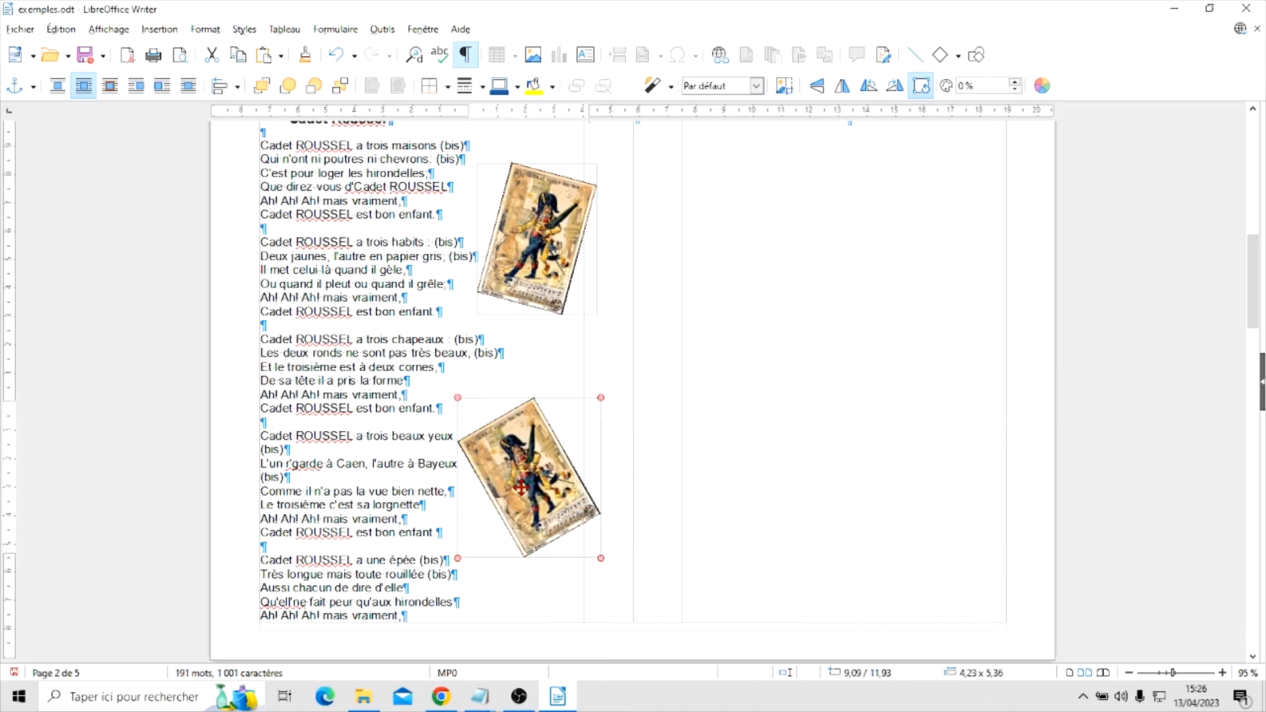
pyautogui.click(542, 588)
# Shrink the lower cadetroussel picture to about 4.82 x 5.44 cm and place it beside the last verses at about 9.38 / 13.87 cm
pyautogui.moveTo(532, 501); pyautogui.dragTo(522, 463)
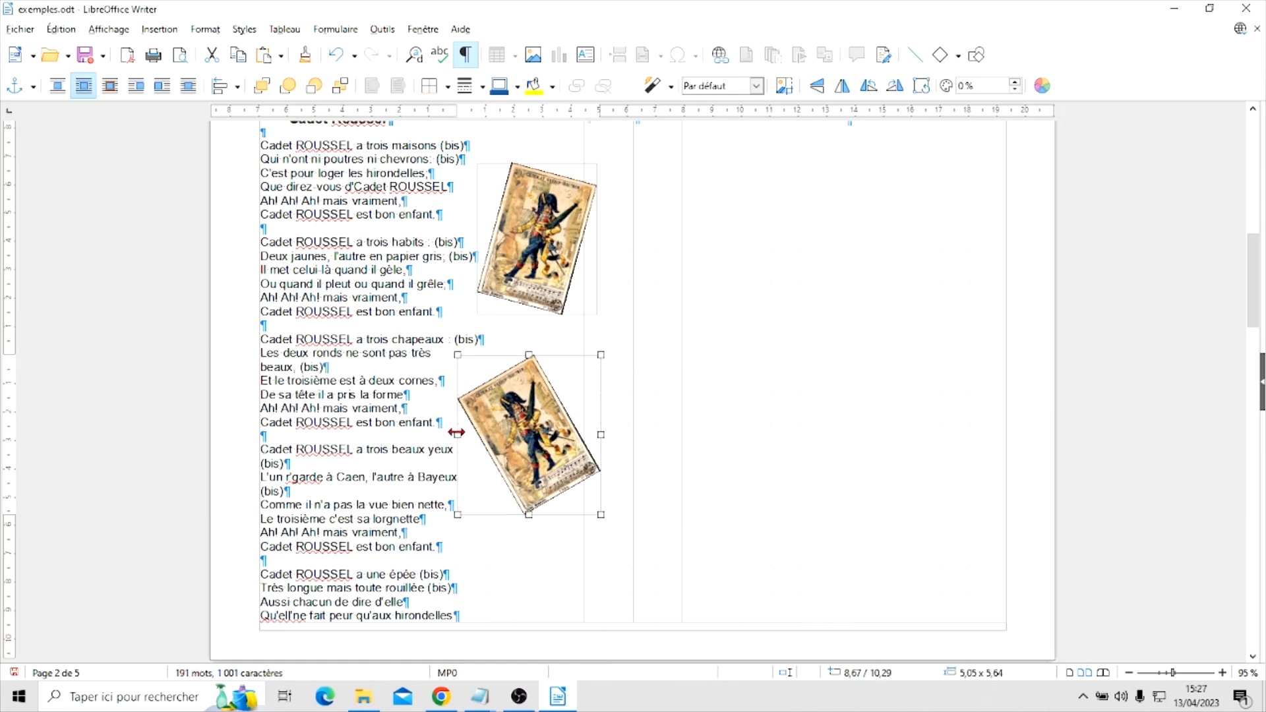
pyautogui.moveTo(456, 433); pyautogui.dragTo(468, 434)
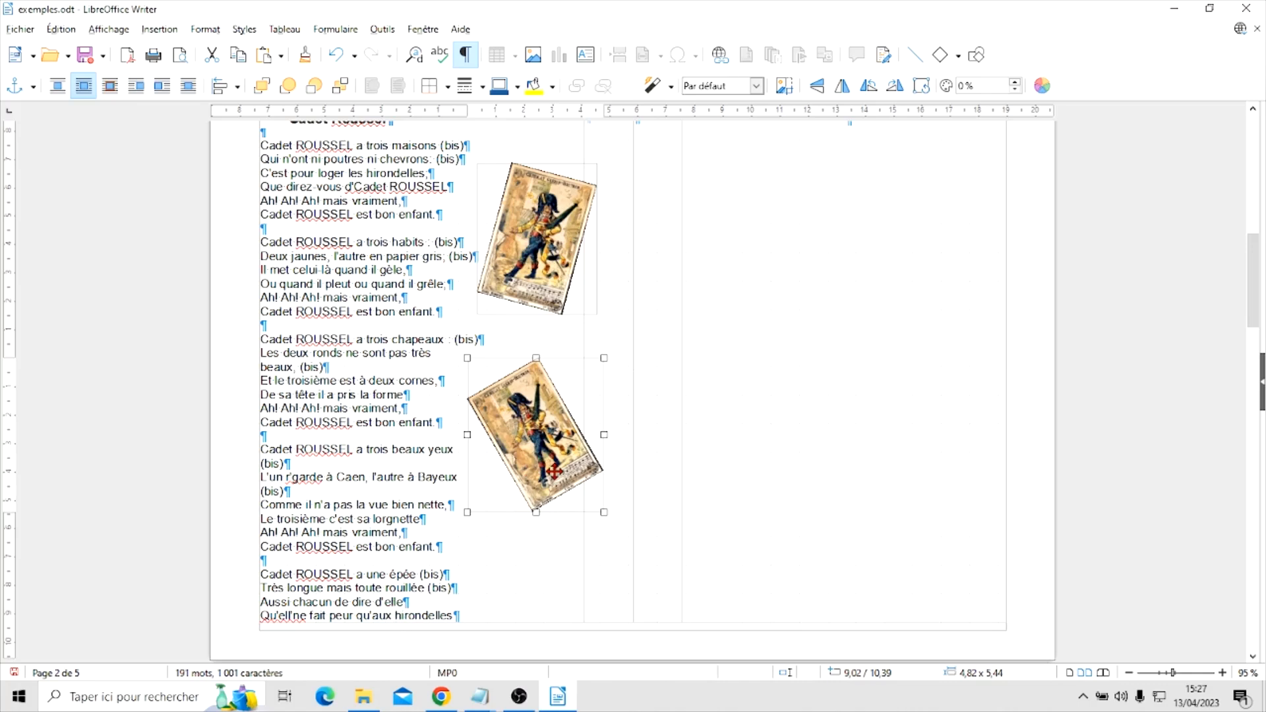
pyautogui.moveTo(518, 433); pyautogui.dragTo(528, 446)
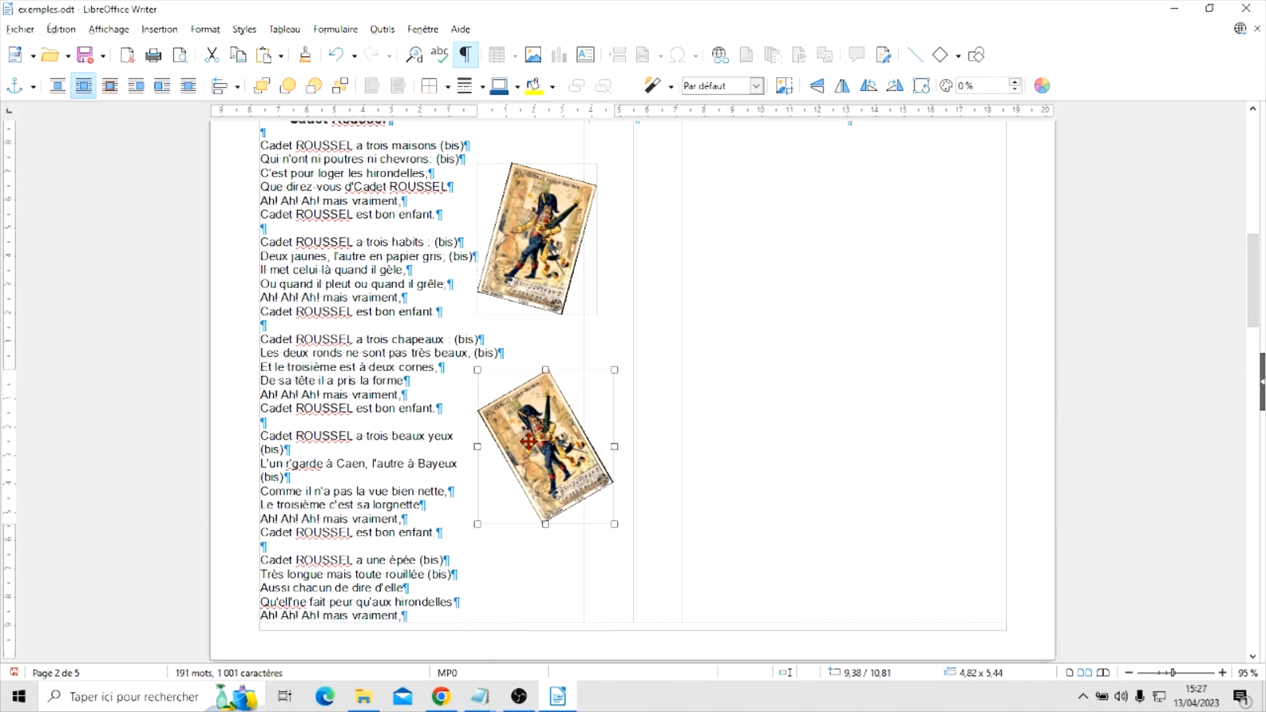
pyautogui.moveTo(536, 456); pyautogui.dragTo(538, 539)
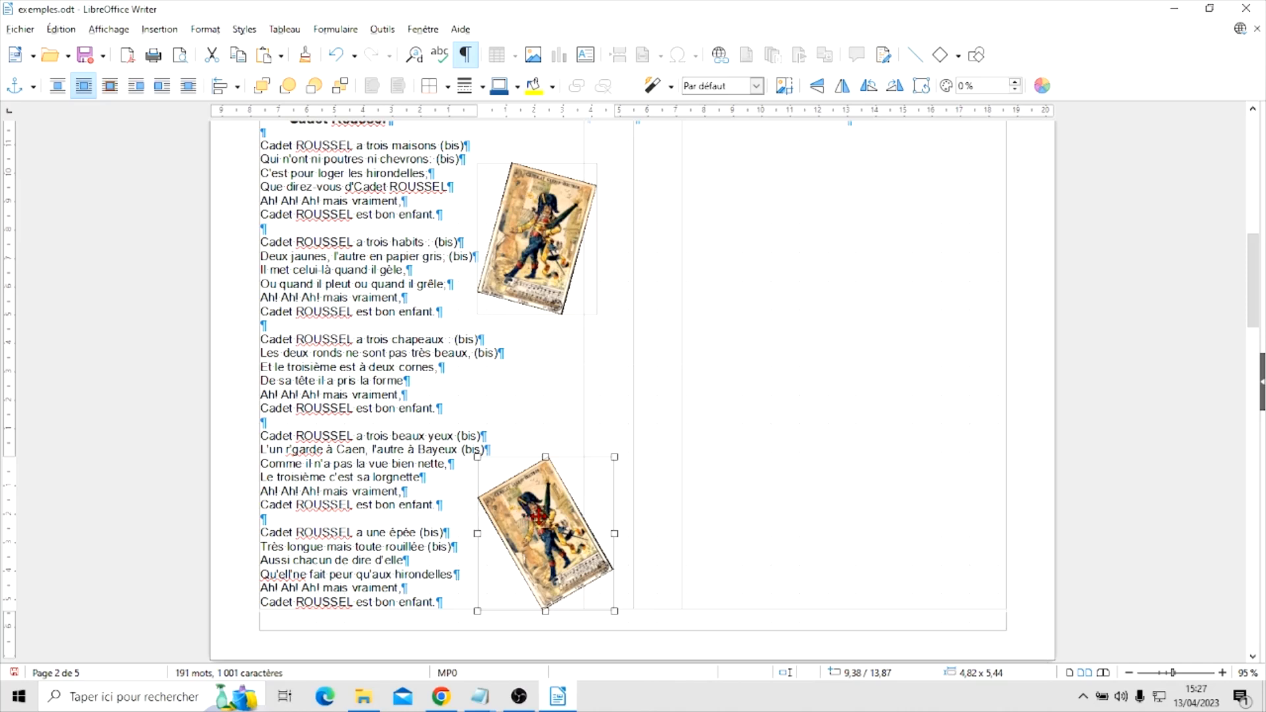
pyautogui.moveTo(539, 513); pyautogui.dragTo(539, 516)
pyautogui.click(455, 587)
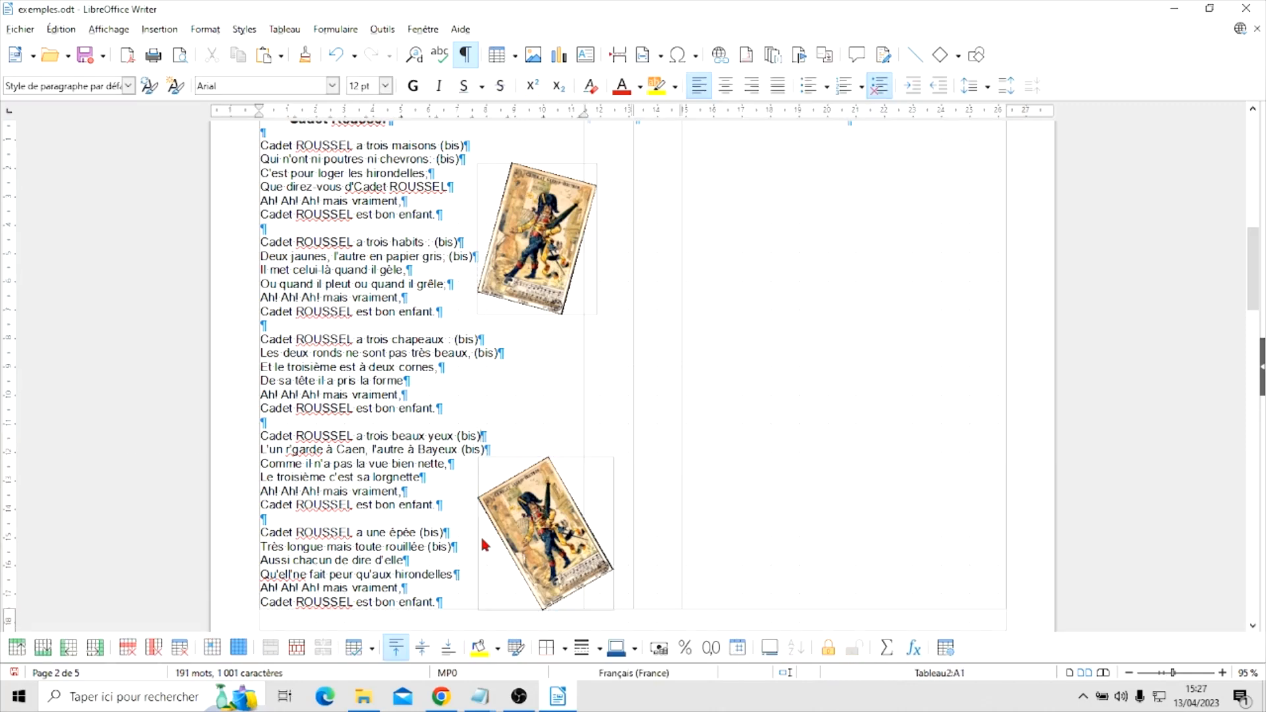
# Set the font size of the blank line after the "trois maisons" verse to 10 pt
pyautogui.scroll(3, 401, 342)
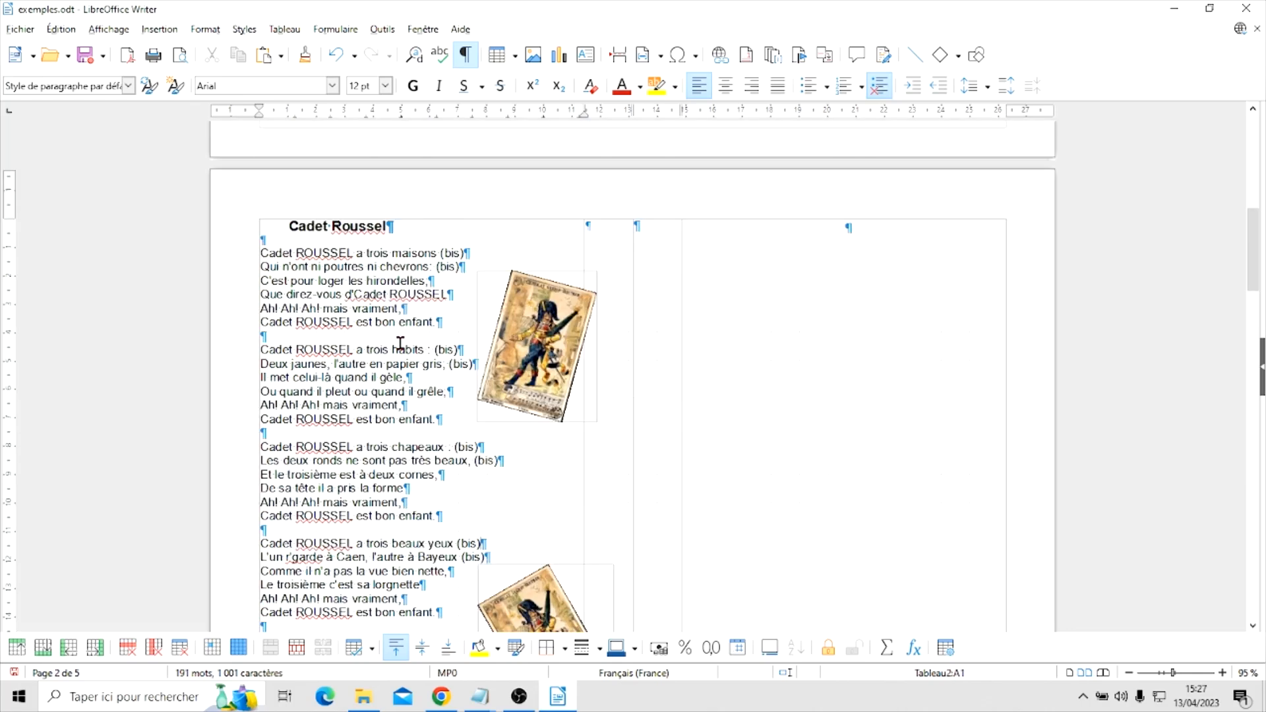
pyautogui.click(274, 240)
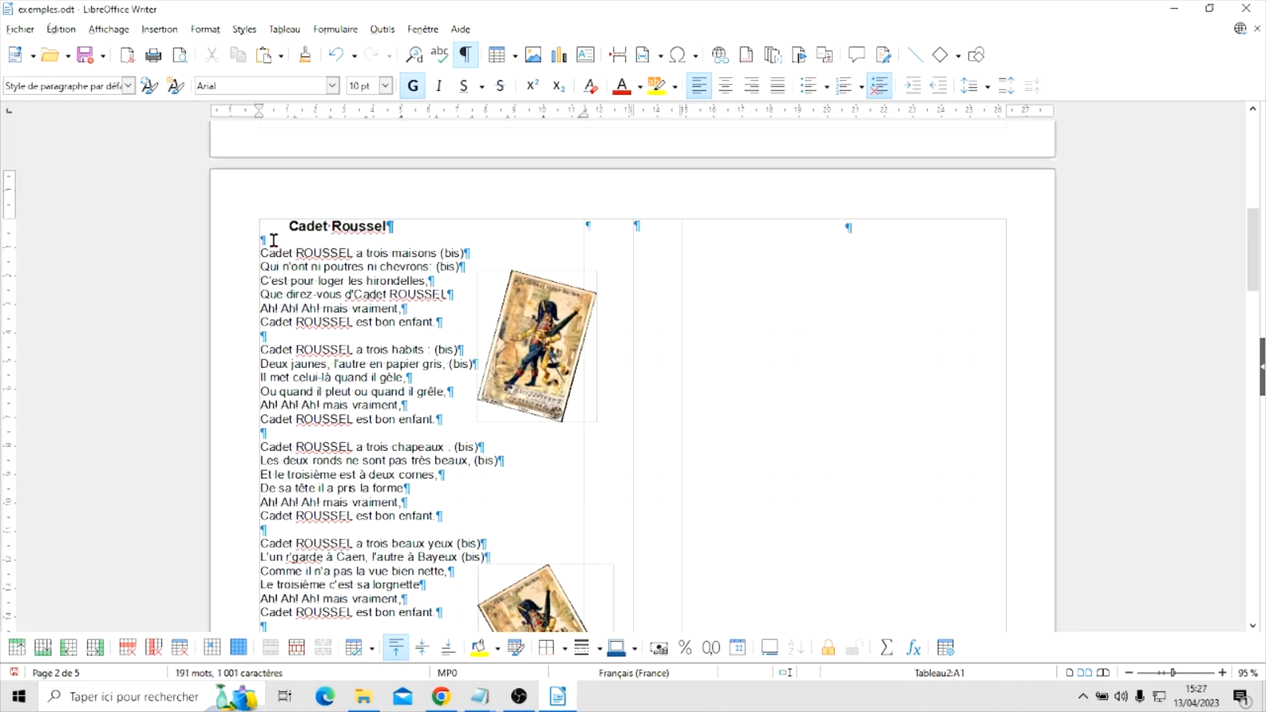
pyautogui.click(386, 87)
pyautogui.click(386, 86)
pyautogui.click(289, 336)
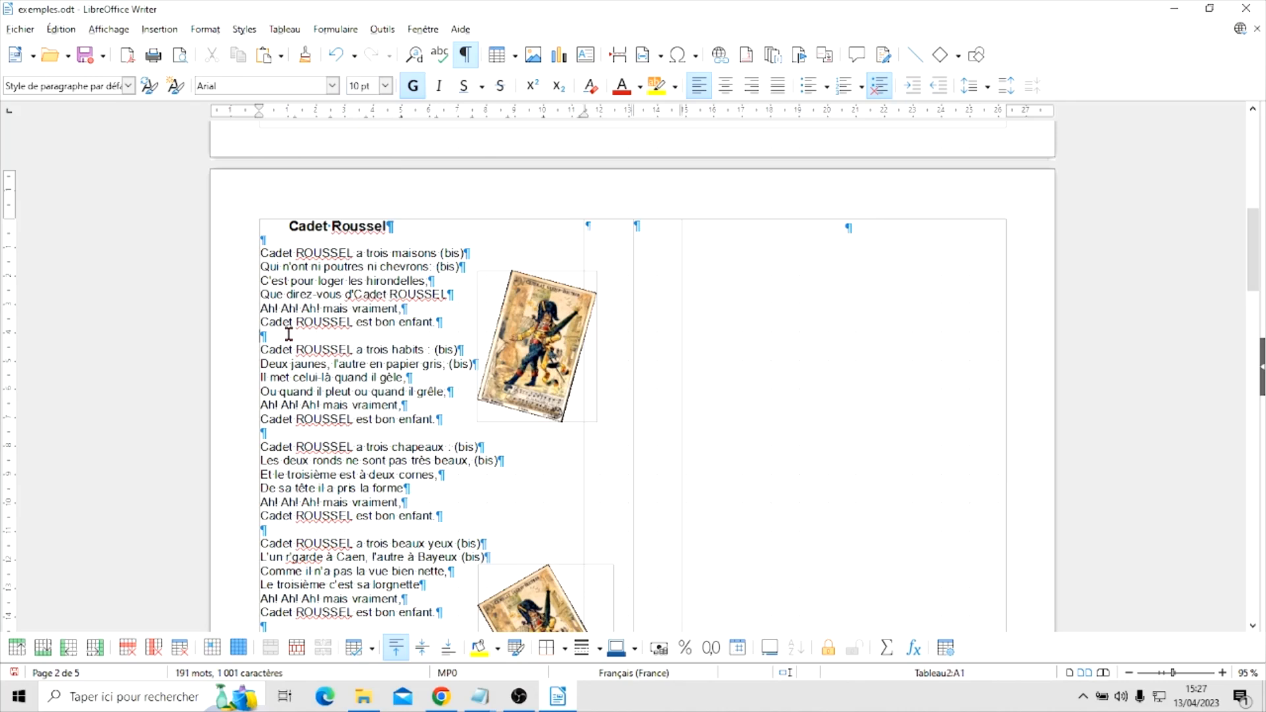
pyautogui.click(385, 86)
pyautogui.click(385, 102)
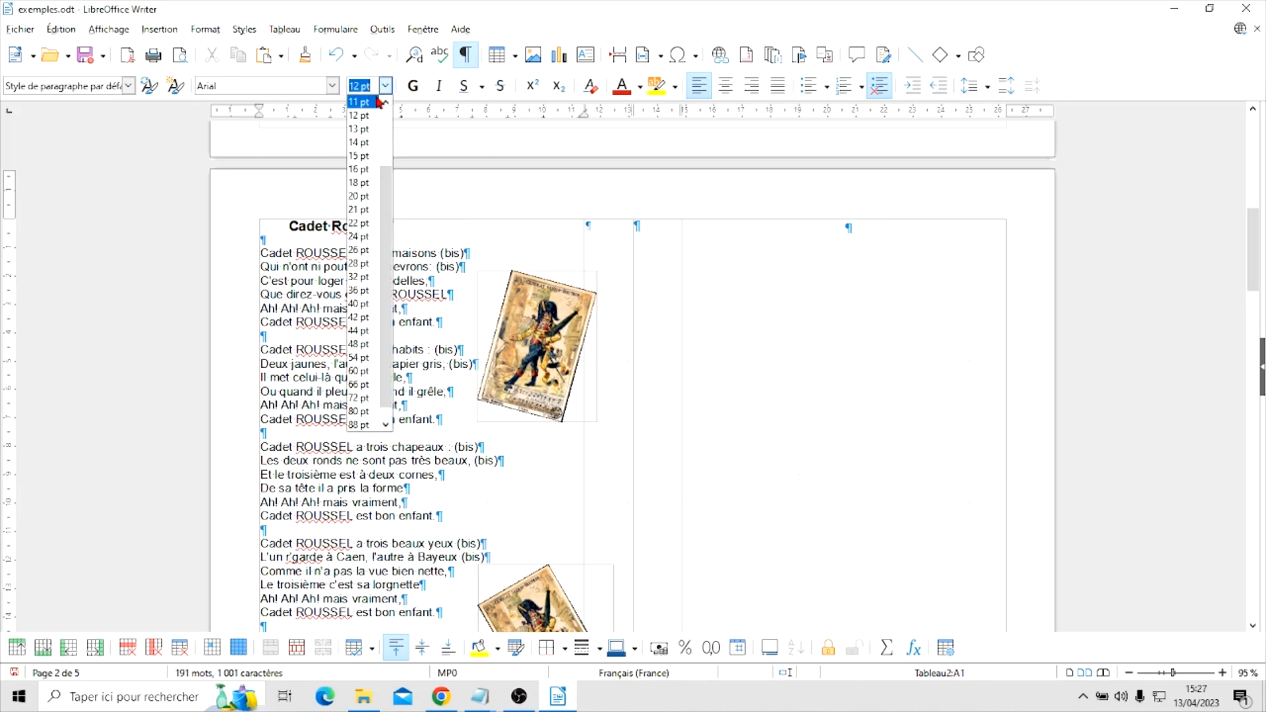
pyautogui.click(386, 102)
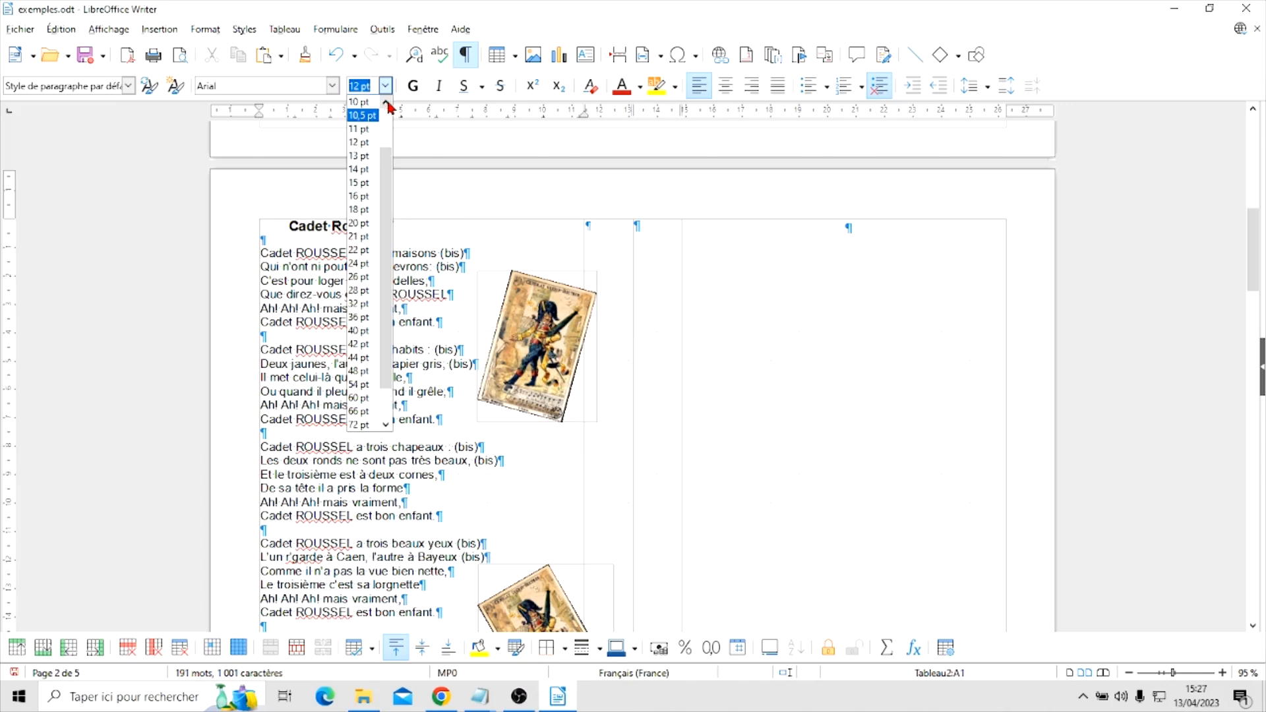
pyautogui.click(362, 102)
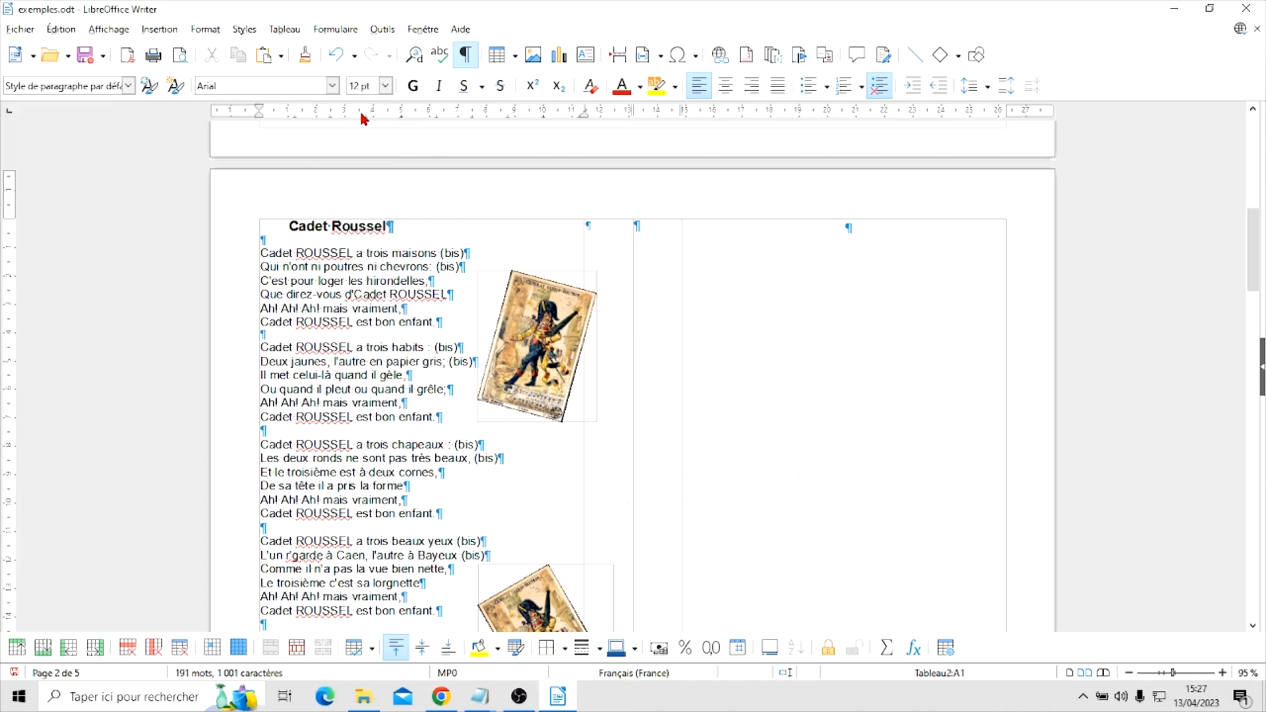
# Set the font size of the blank lines after the "trois chapeaux" and "trois beaux yeux" verses to 10 pt
pyautogui.click(385, 86)
pyautogui.click(386, 102)
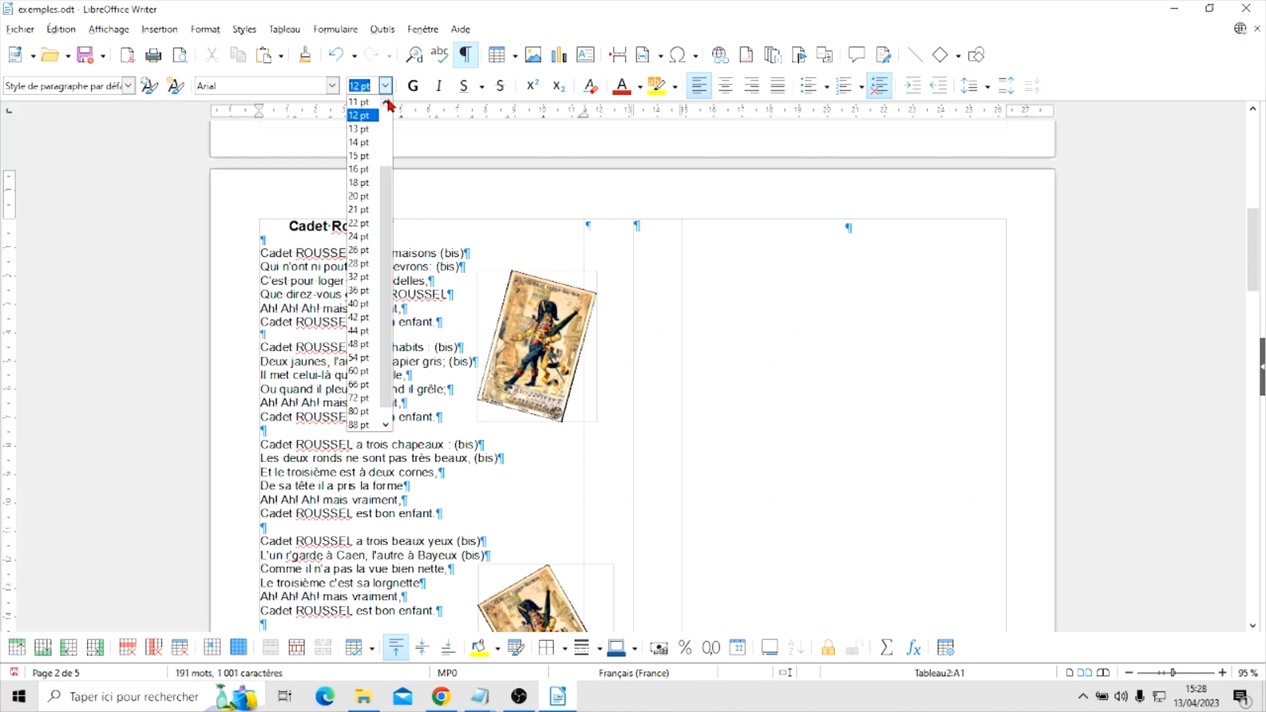
pyautogui.click(386, 102)
pyautogui.click(386, 102)
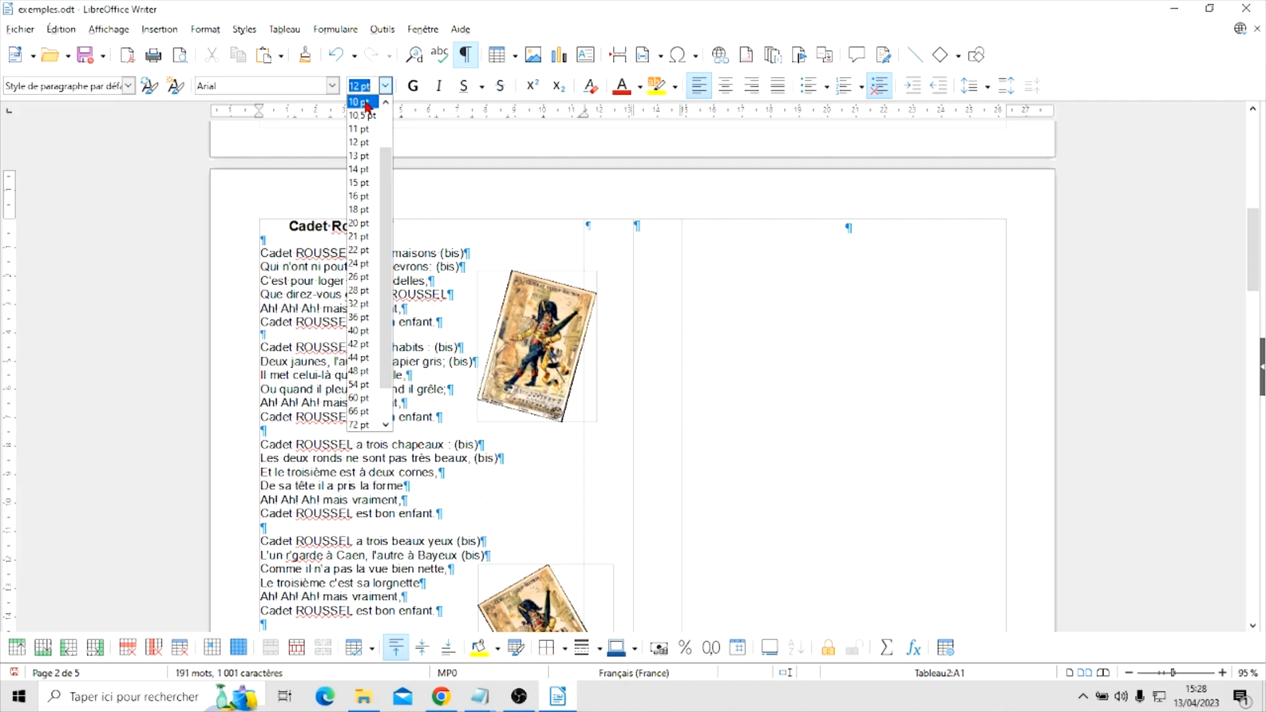
pyautogui.click(361, 103)
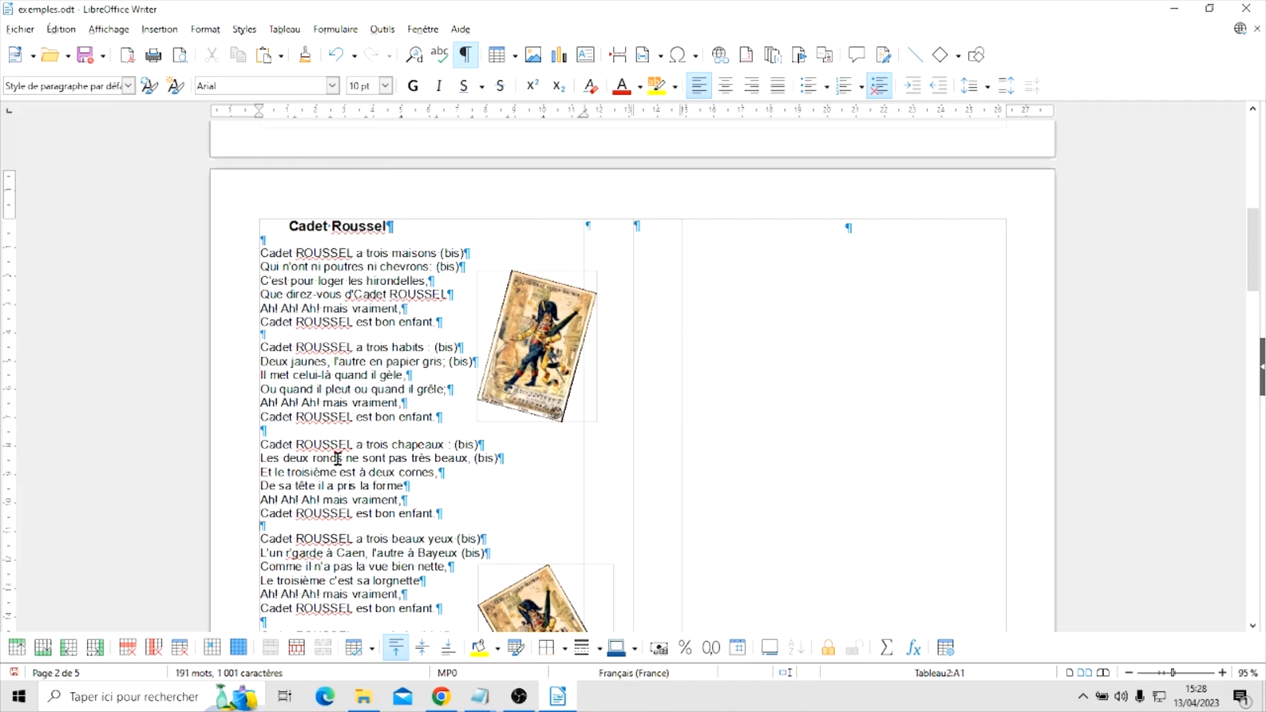
pyautogui.scroll(-3, 337, 459)
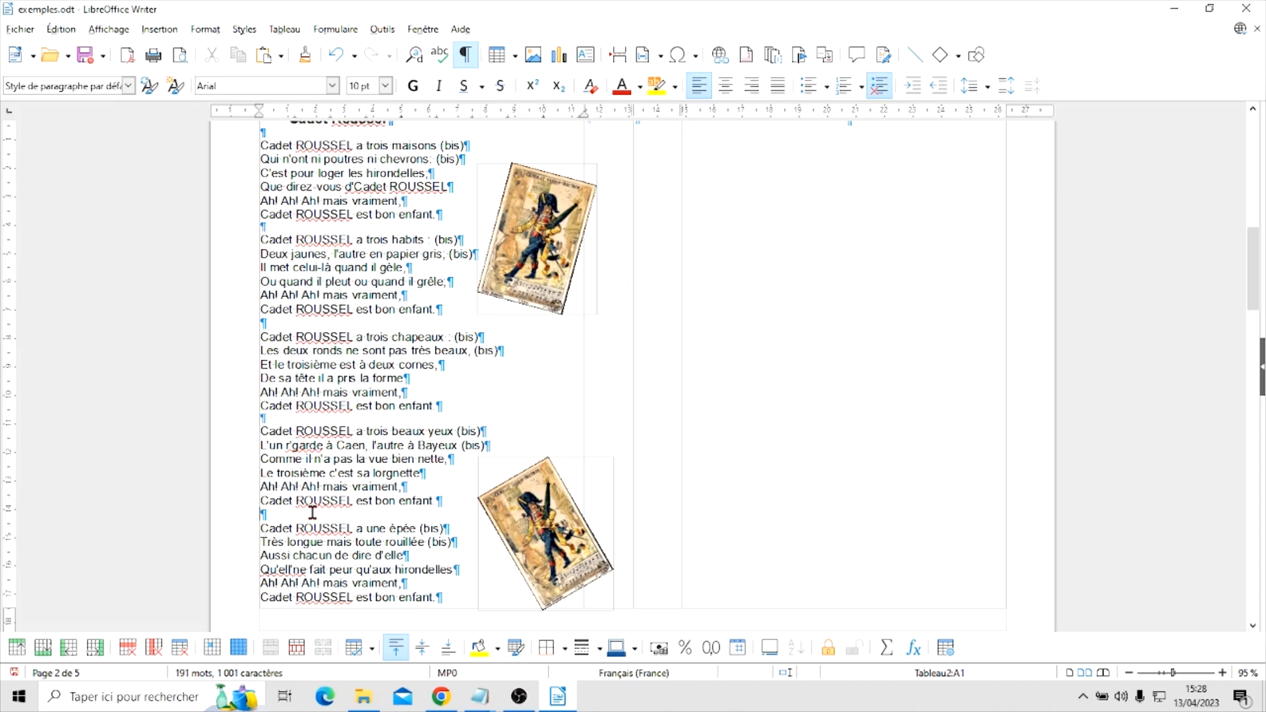
pyautogui.click(385, 85)
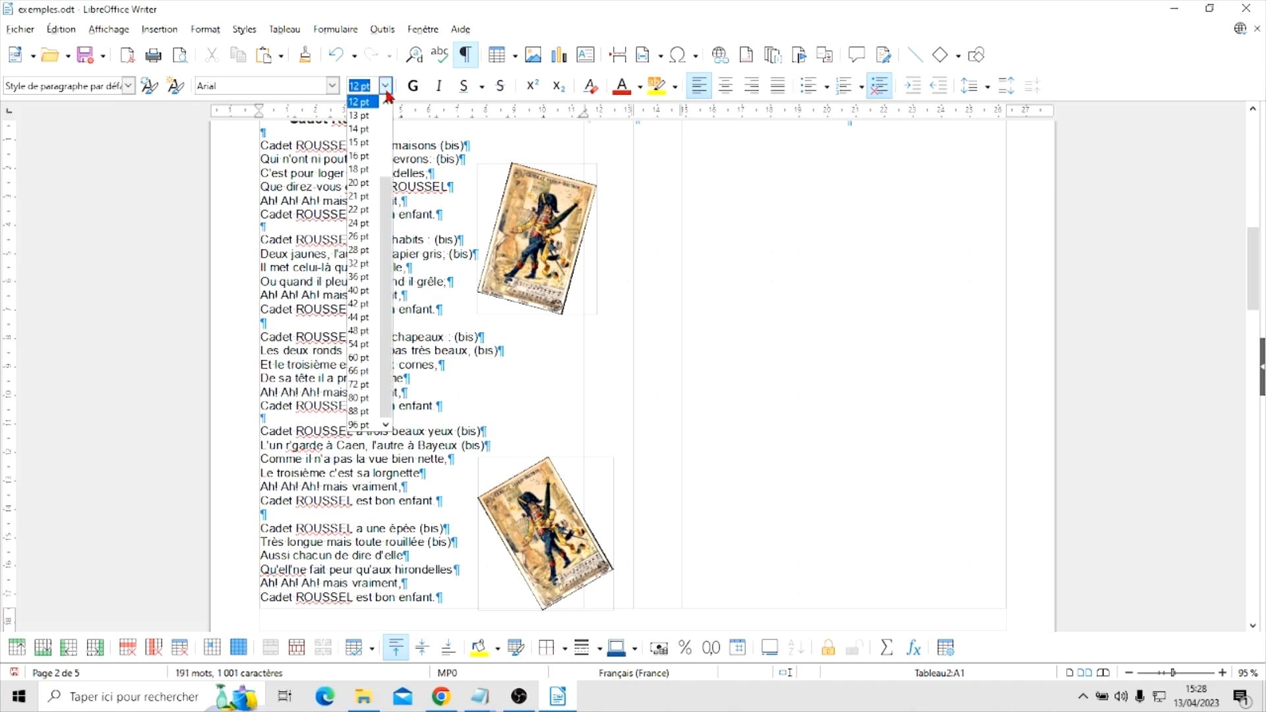
pyautogui.click(385, 103)
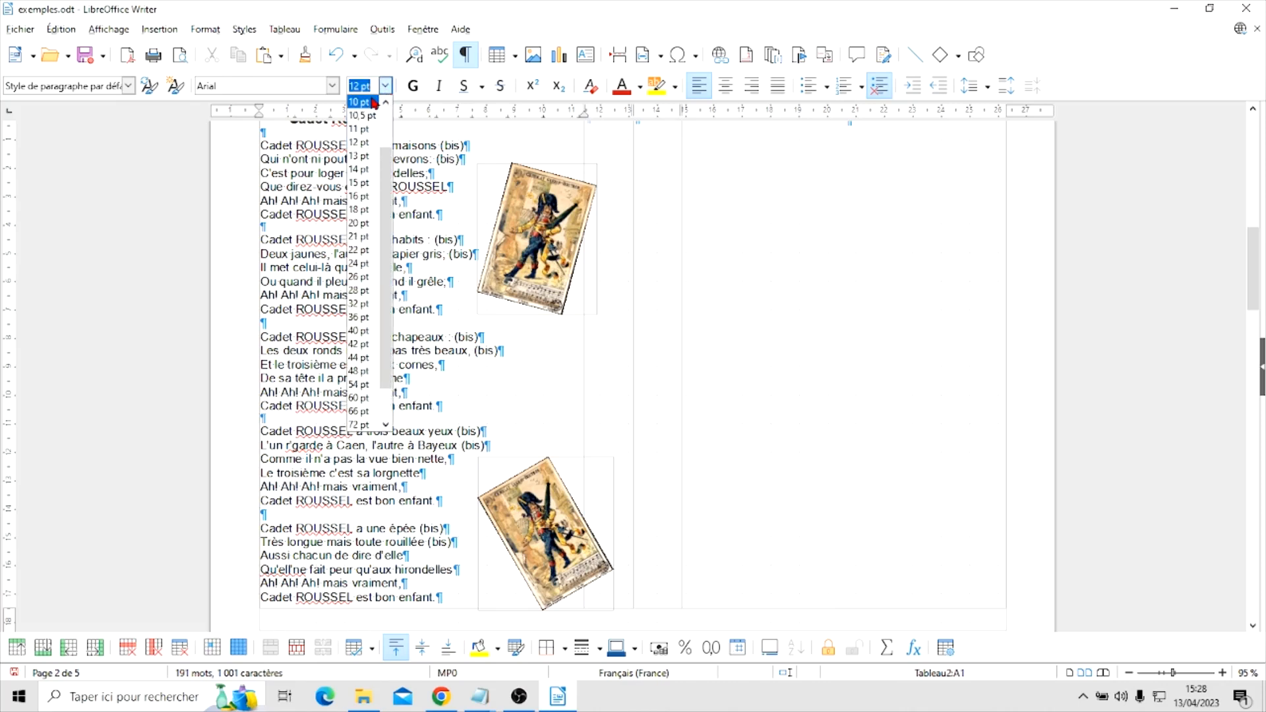
pyautogui.click(361, 102)
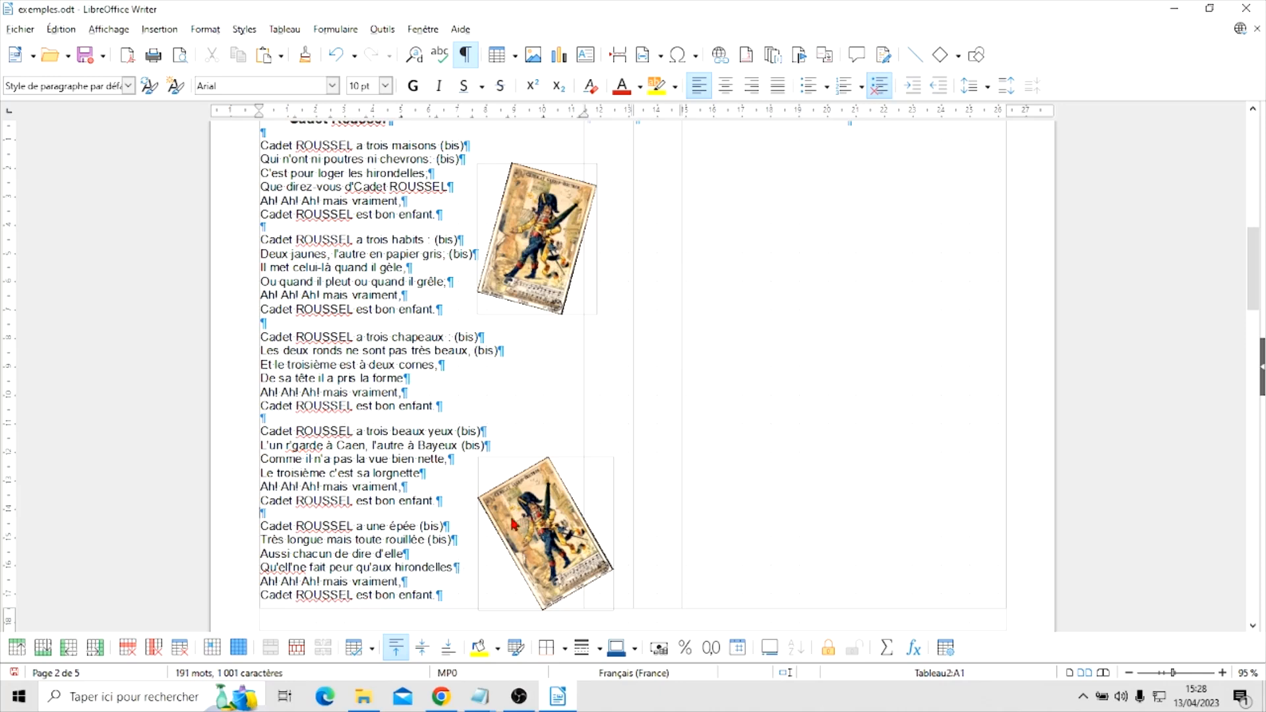
# Rotate the lower cadetroussel picture clockwise to reduce its counter-clockwise tilt to about 15 degrees
pyautogui.click(535, 524)
pyautogui.moveTo(532, 524); pyautogui.dragTo(535, 528)
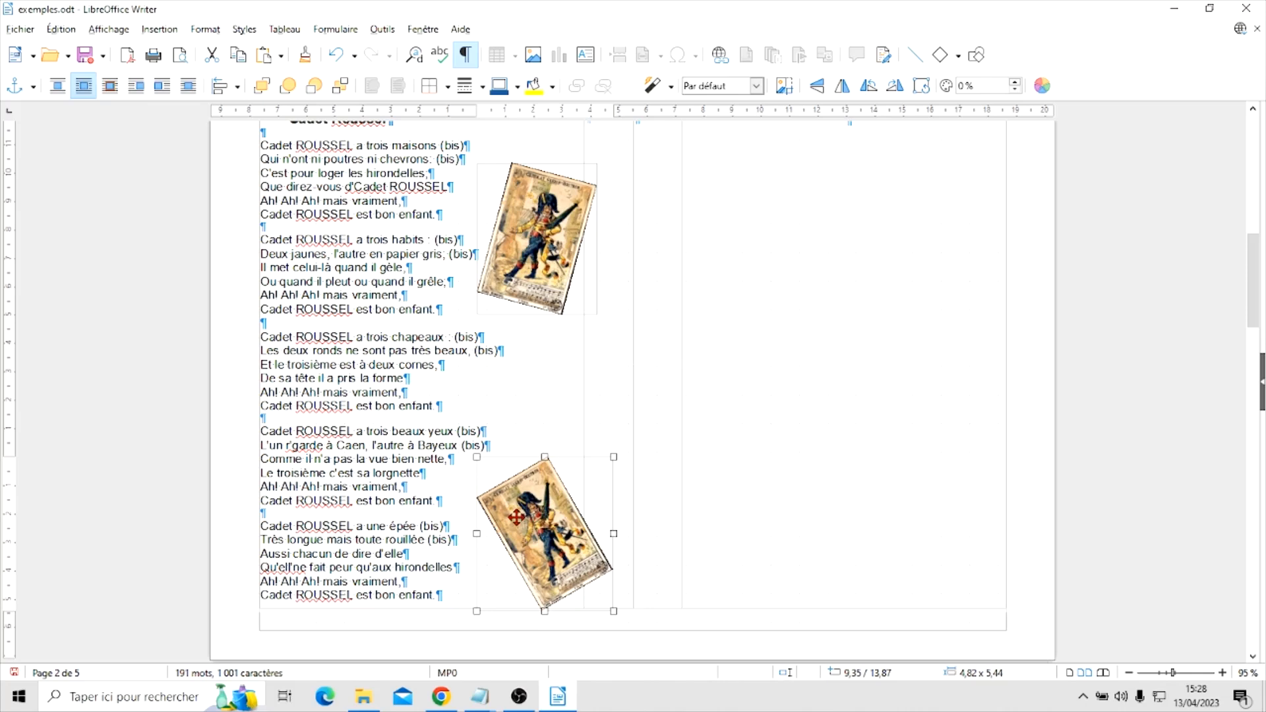
pyautogui.rightClick(516, 517)
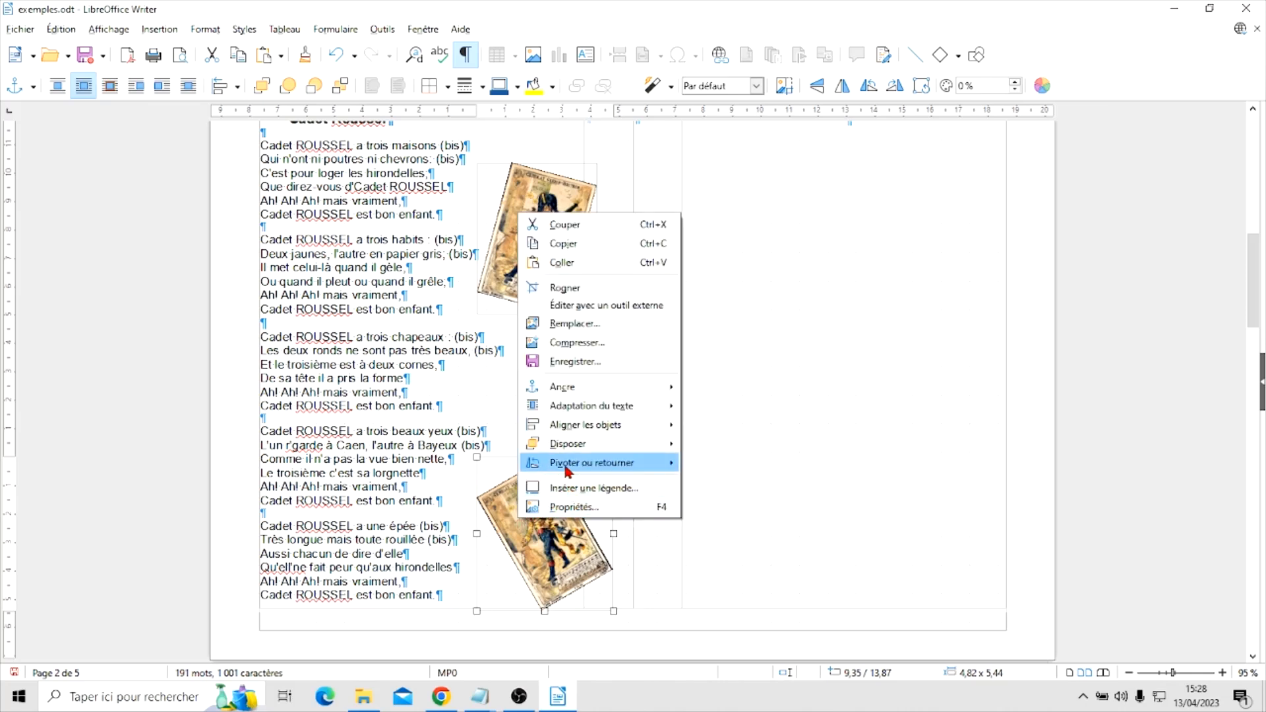
pyautogui.moveTo(561, 465)
pyautogui.click(701, 463)
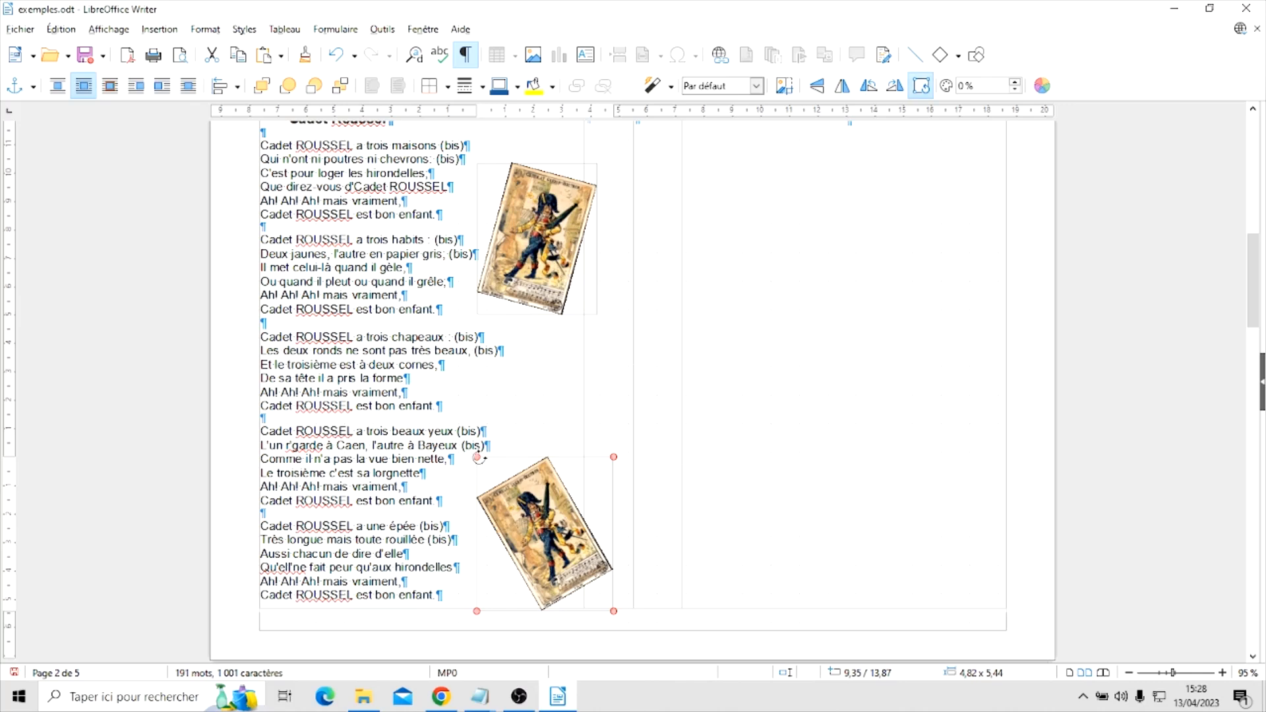
pyautogui.moveTo(482, 457); pyautogui.dragTo(498, 453)
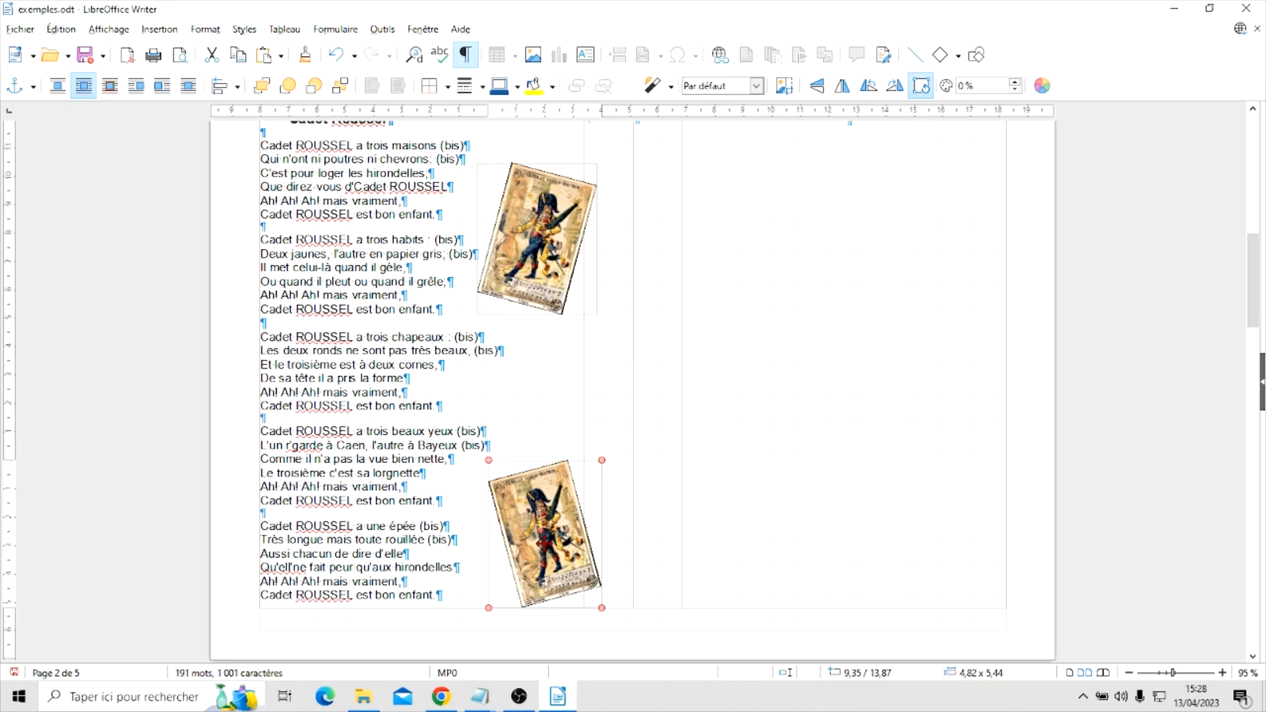
pyautogui.moveTo(538, 538); pyautogui.dragTo(543, 554)
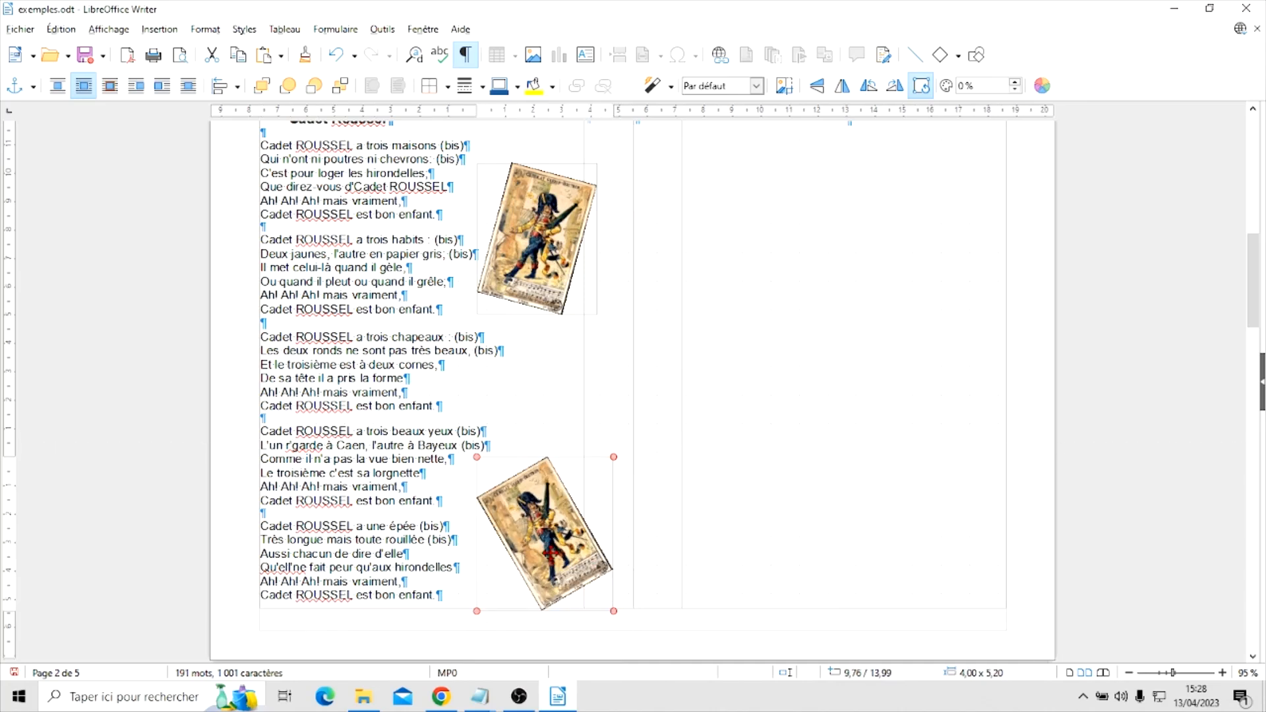
pyautogui.moveTo(478, 456); pyautogui.dragTo(495, 449)
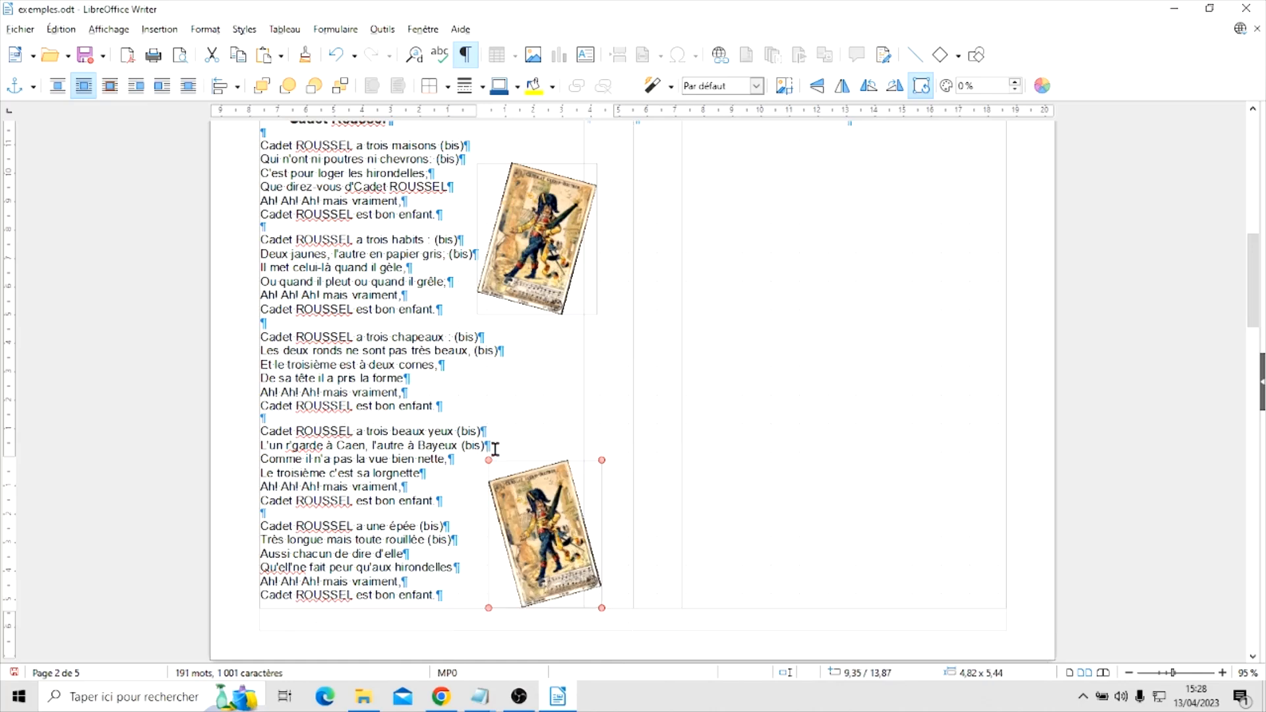
pyautogui.click(538, 393)
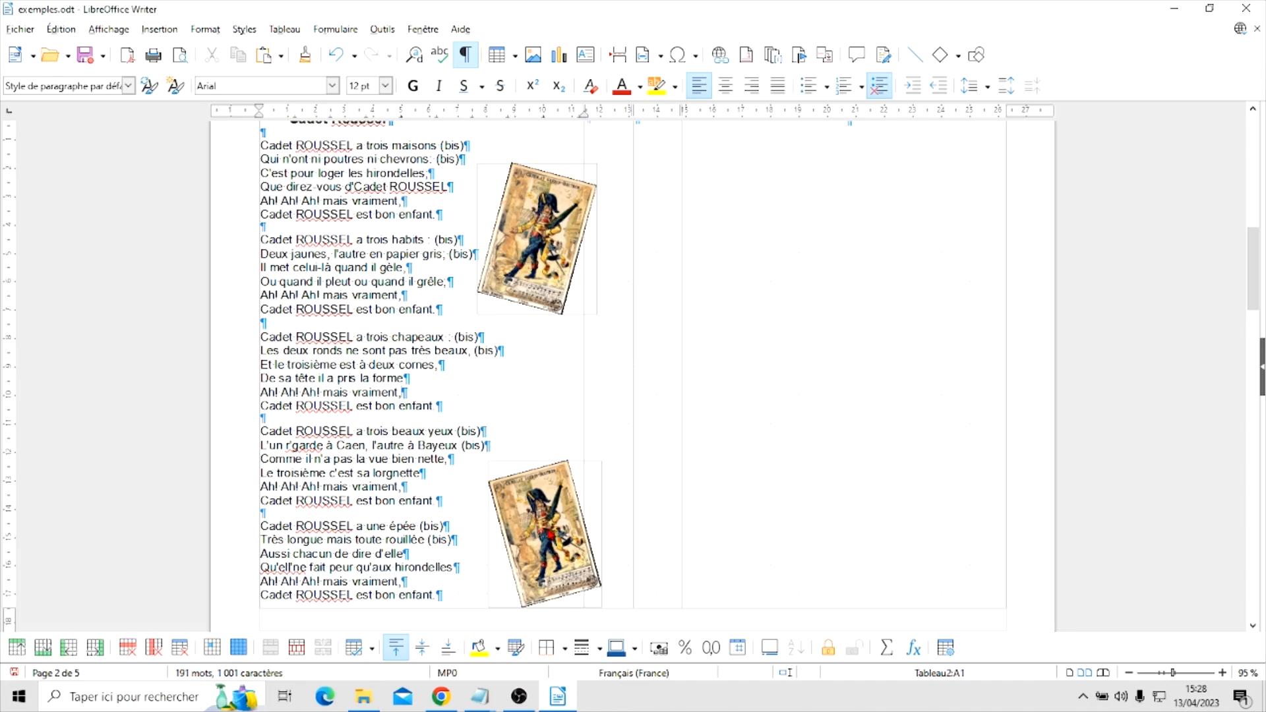
# Move the lower cadetroussel picture slightly up and left to about 9.43 / 13.74 cm
pyautogui.moveTo(541, 528); pyautogui.dragTo(531, 519)
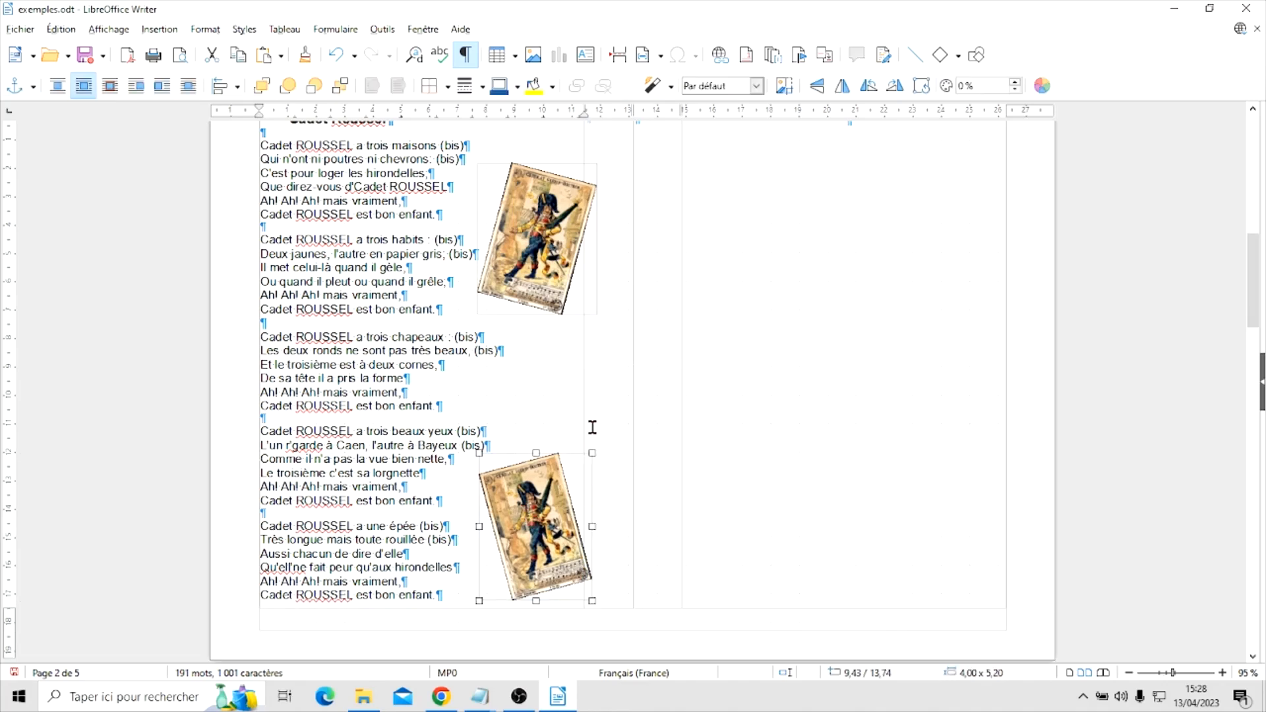
pyautogui.scroll(3, 601, 405)
pyautogui.click(601, 405)
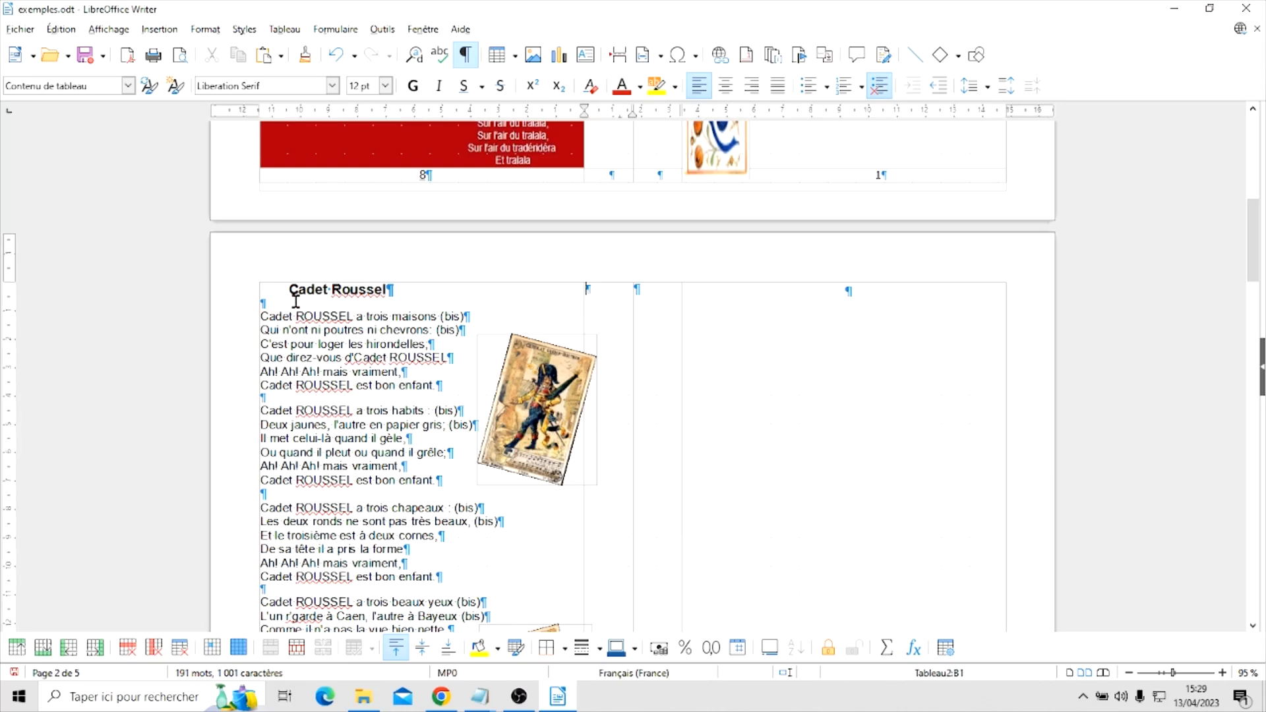
pyautogui.scroll(-6, 373, 508)
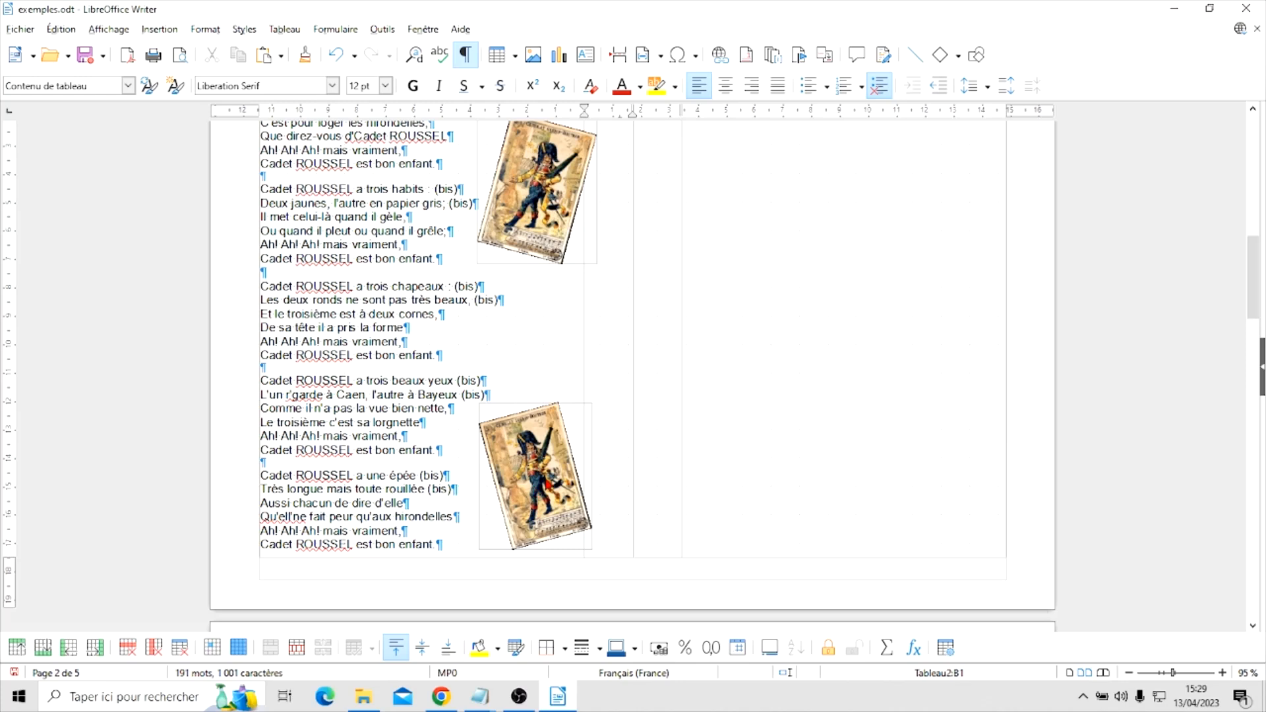
pyautogui.rightClick(532, 480)
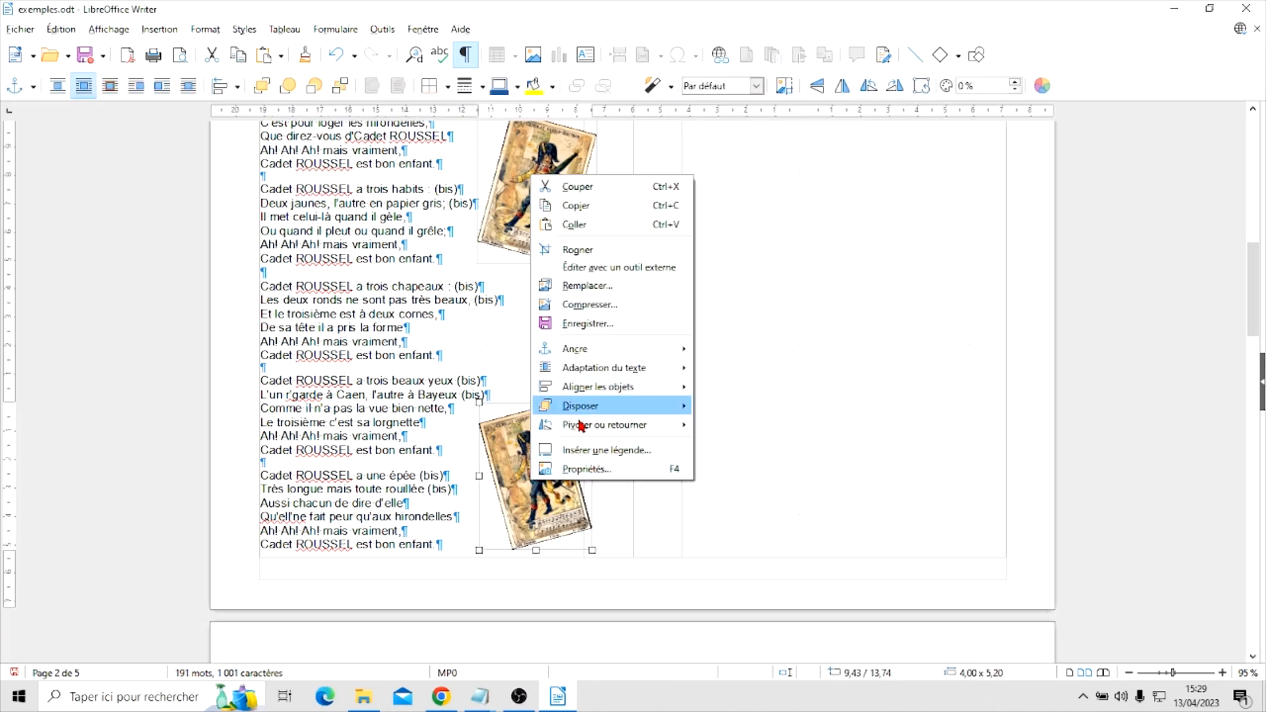
pyautogui.moveTo(565, 435)
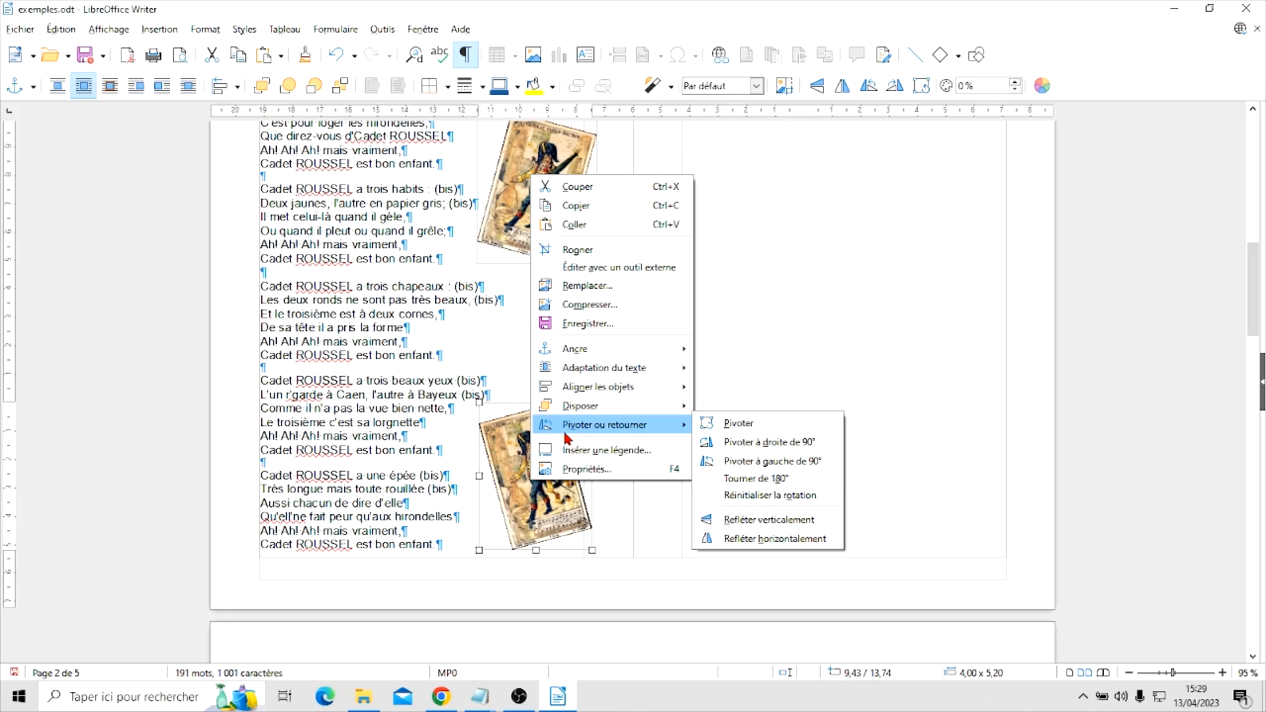
pyautogui.click(878, 312)
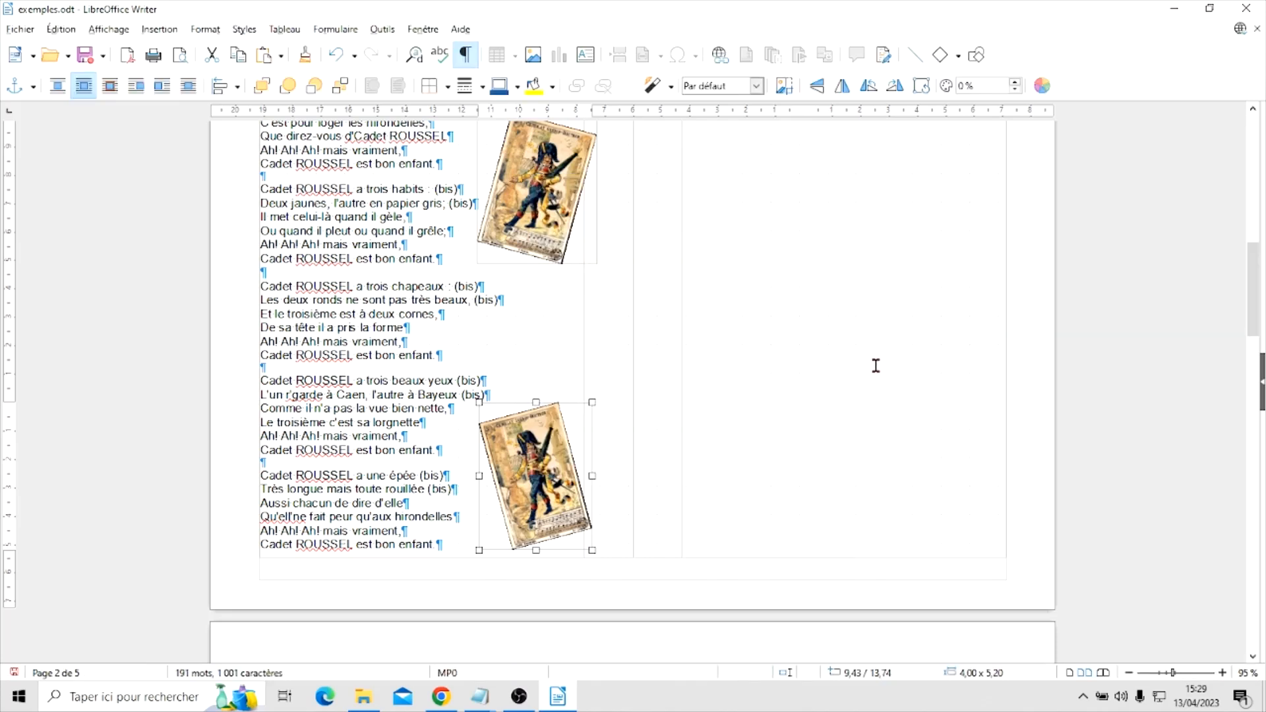
pyautogui.scroll(5, 875, 366)
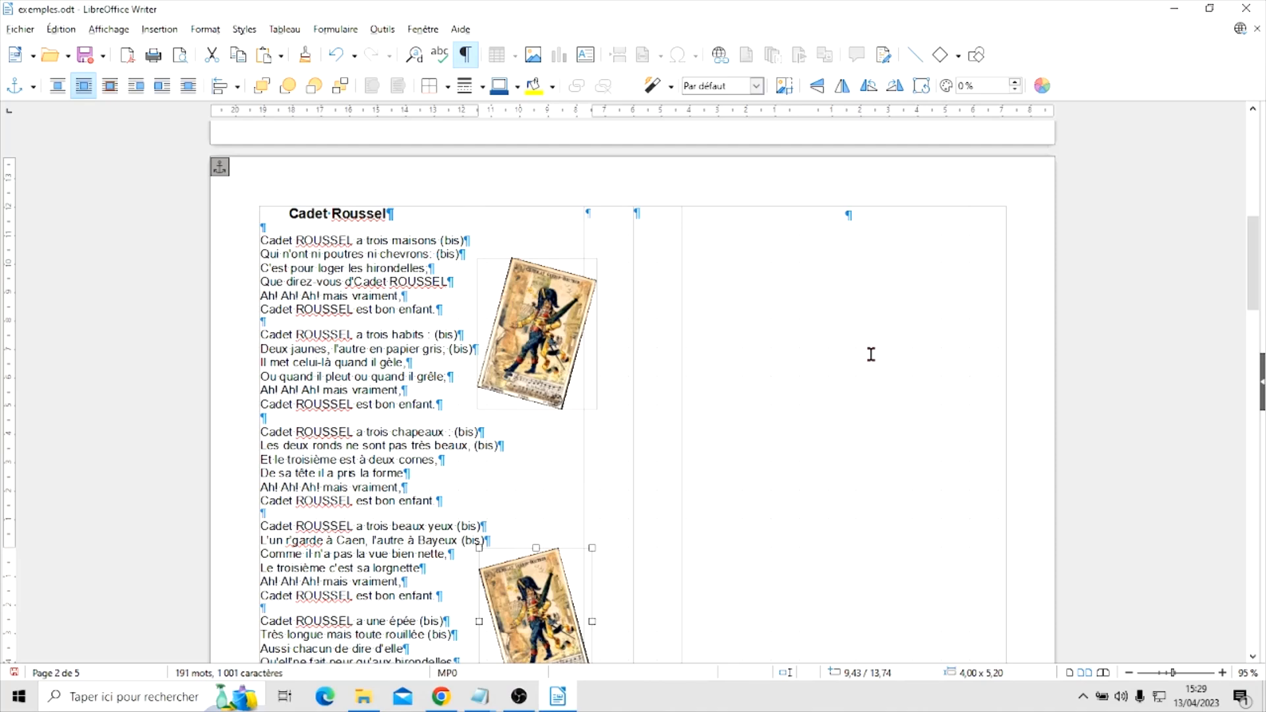
pyautogui.scroll(10, 854, 367)
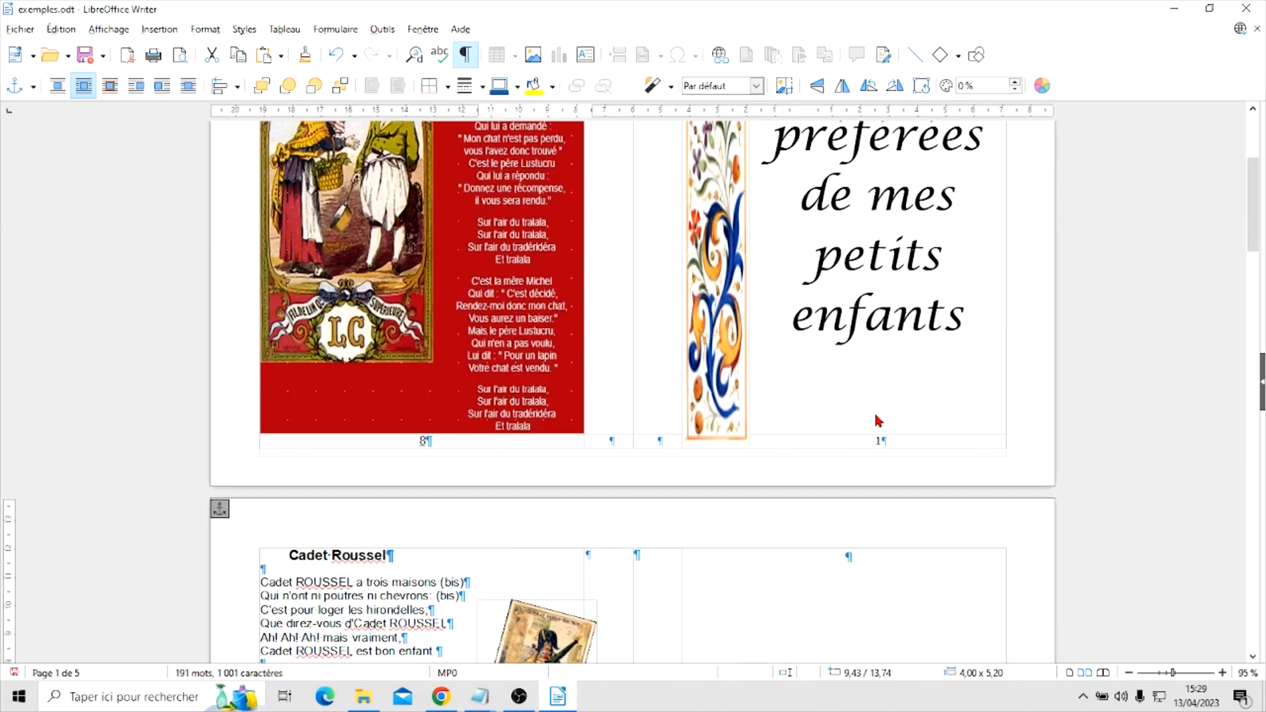
# Import the Capture d'écran (83) image as a cell background for the empty page beside the Cadet Roussel lyrics, keeping the proposed bitmap name
pyautogui.scroll(-11, 936, 368)
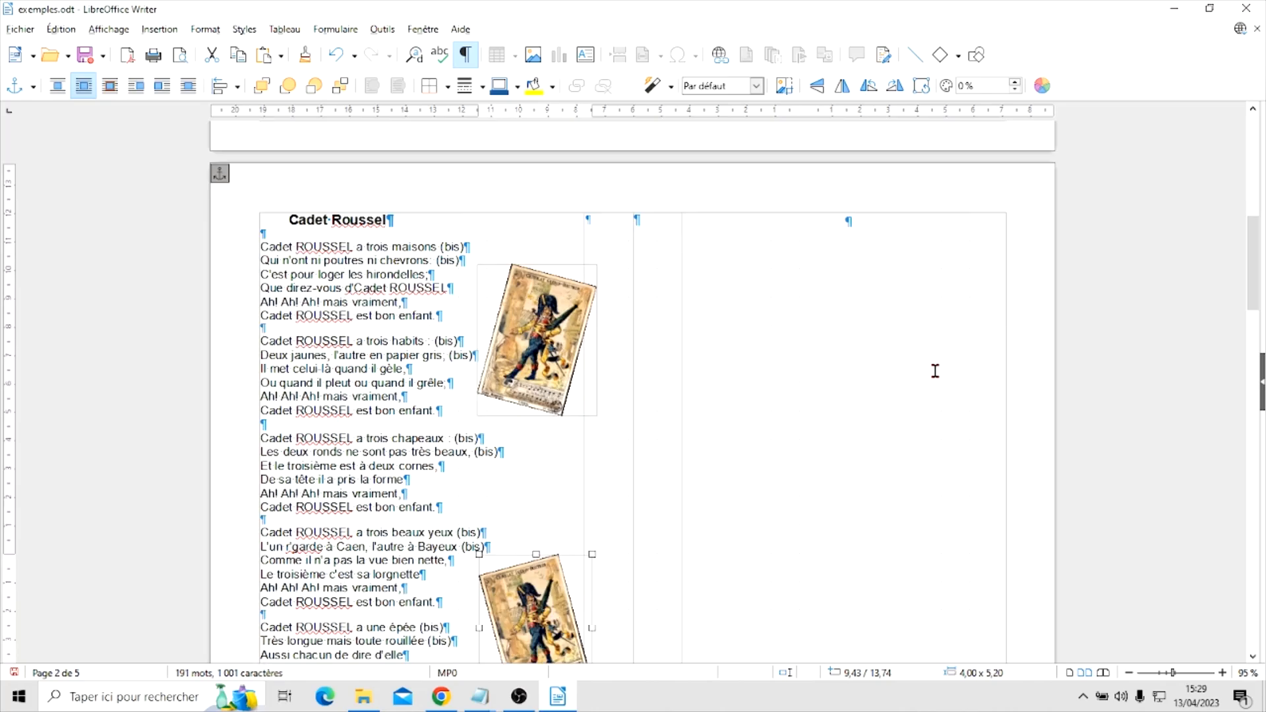
pyautogui.click(864, 349)
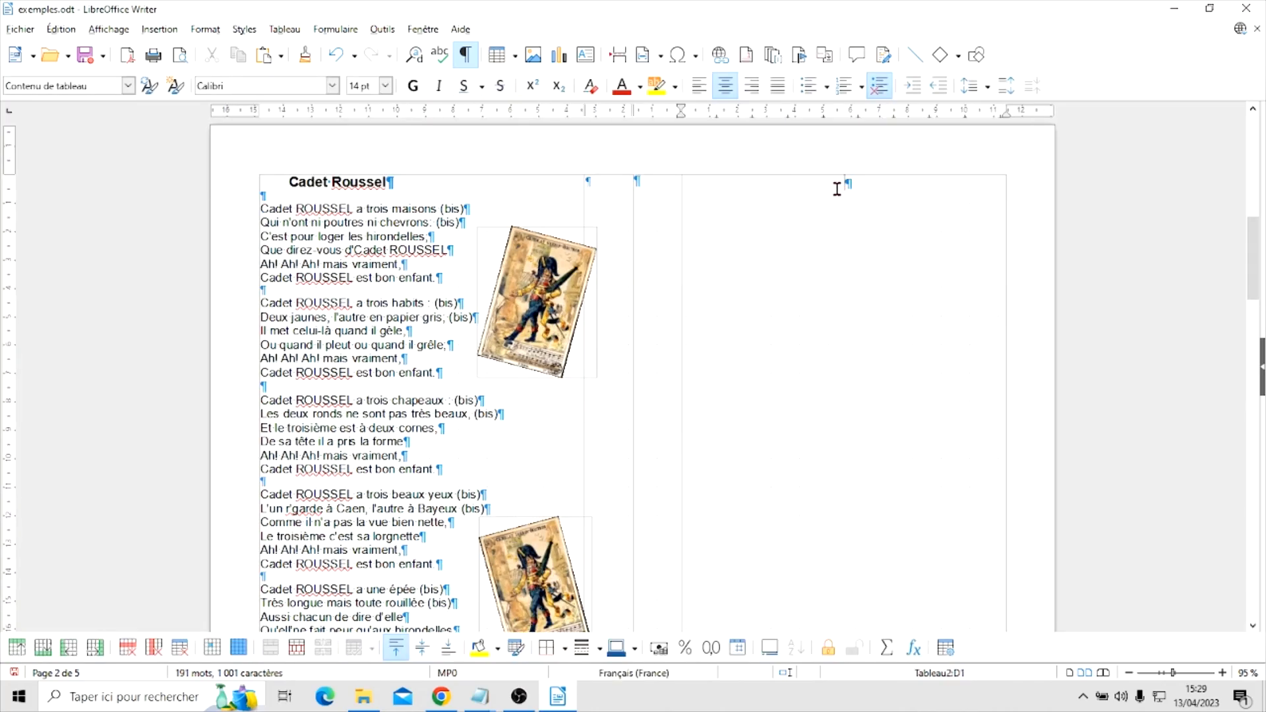
pyautogui.rightClick(829, 310)
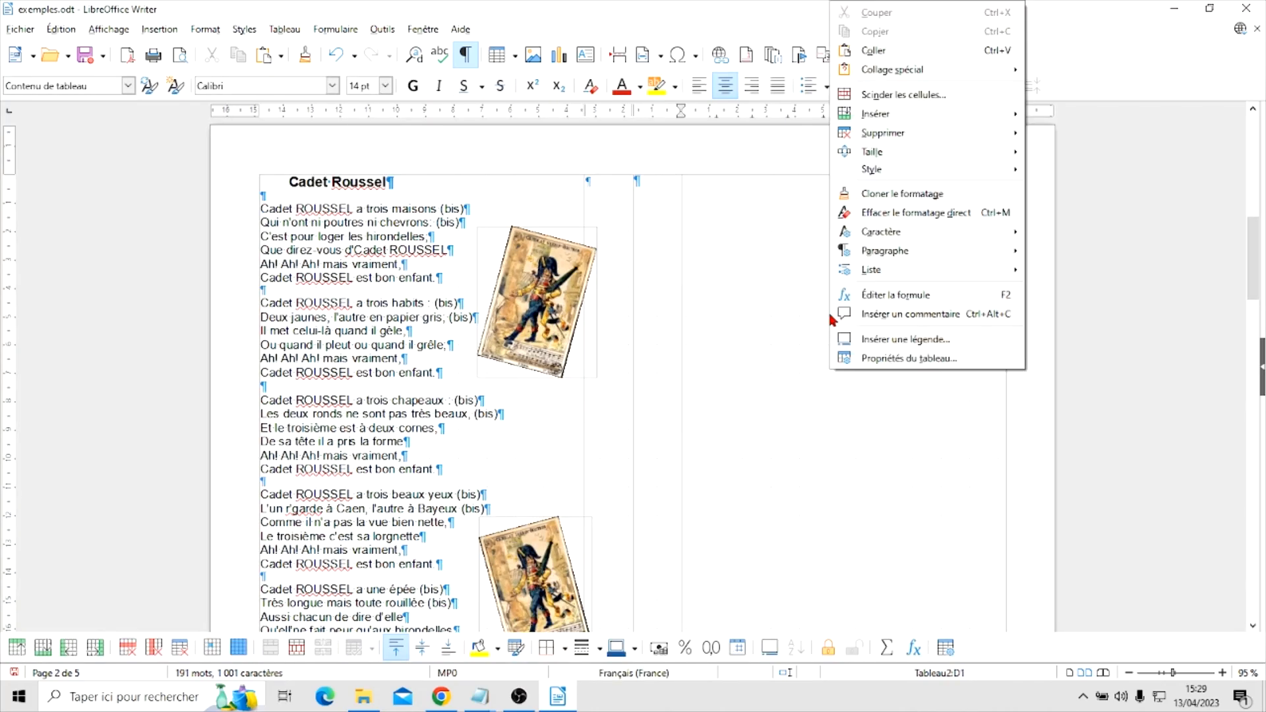
pyautogui.click(886, 358)
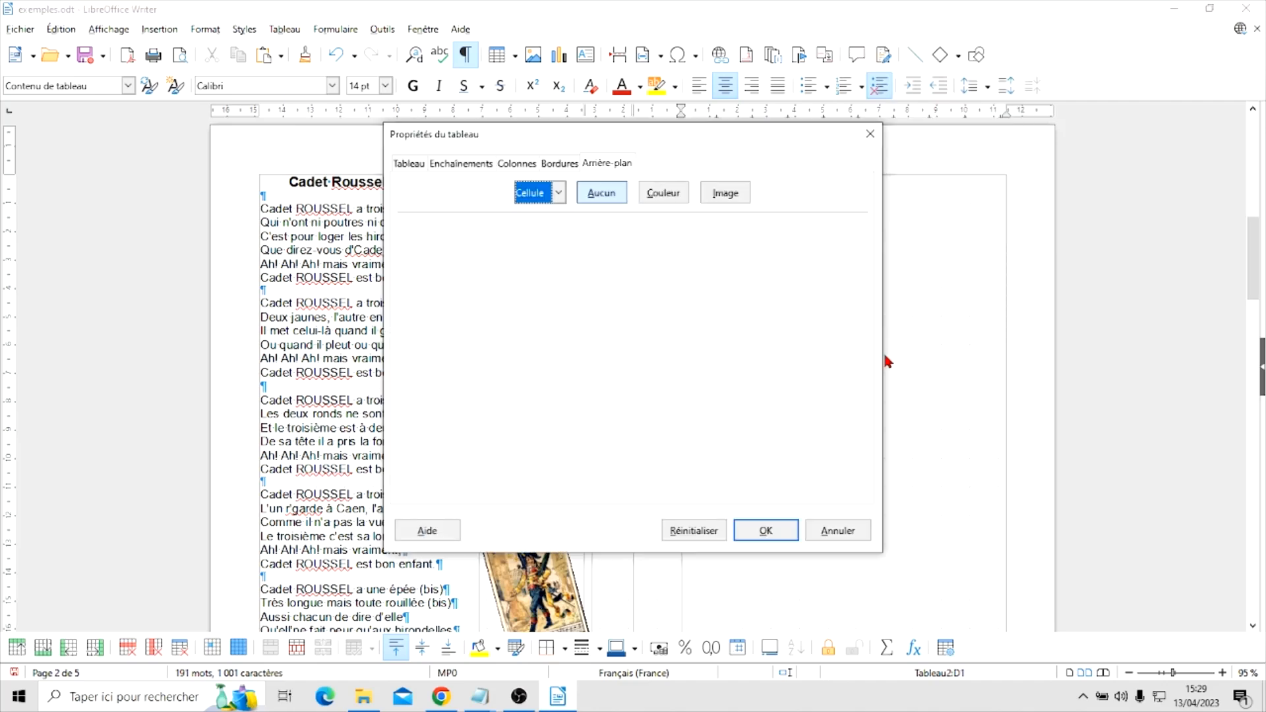
pyautogui.click(724, 197)
pyautogui.click(502, 481)
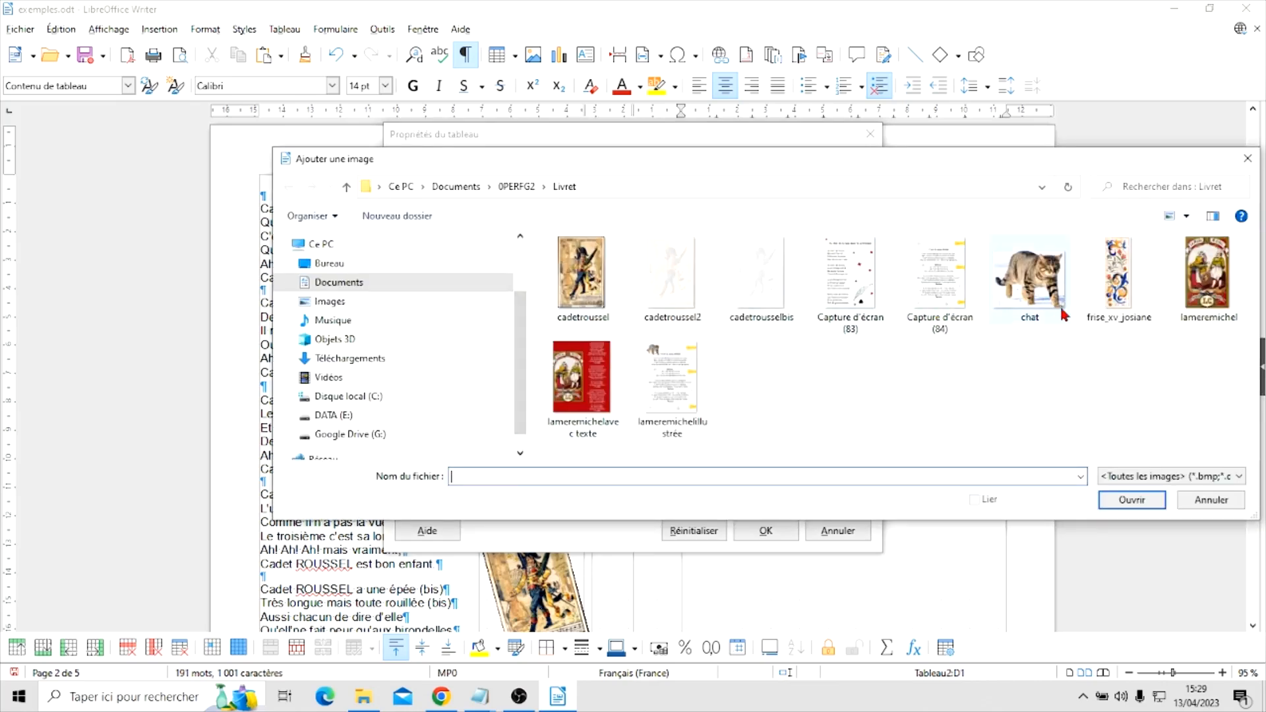
pyautogui.click(851, 280)
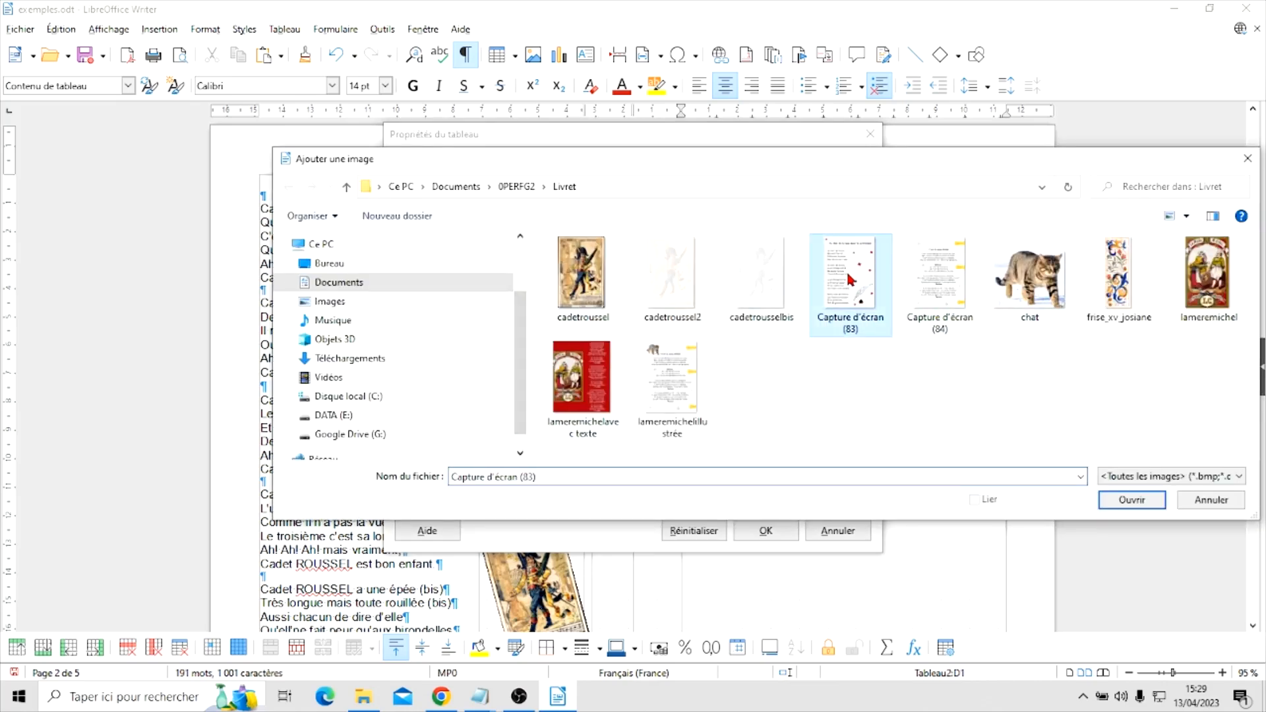
pyautogui.click(1131, 501)
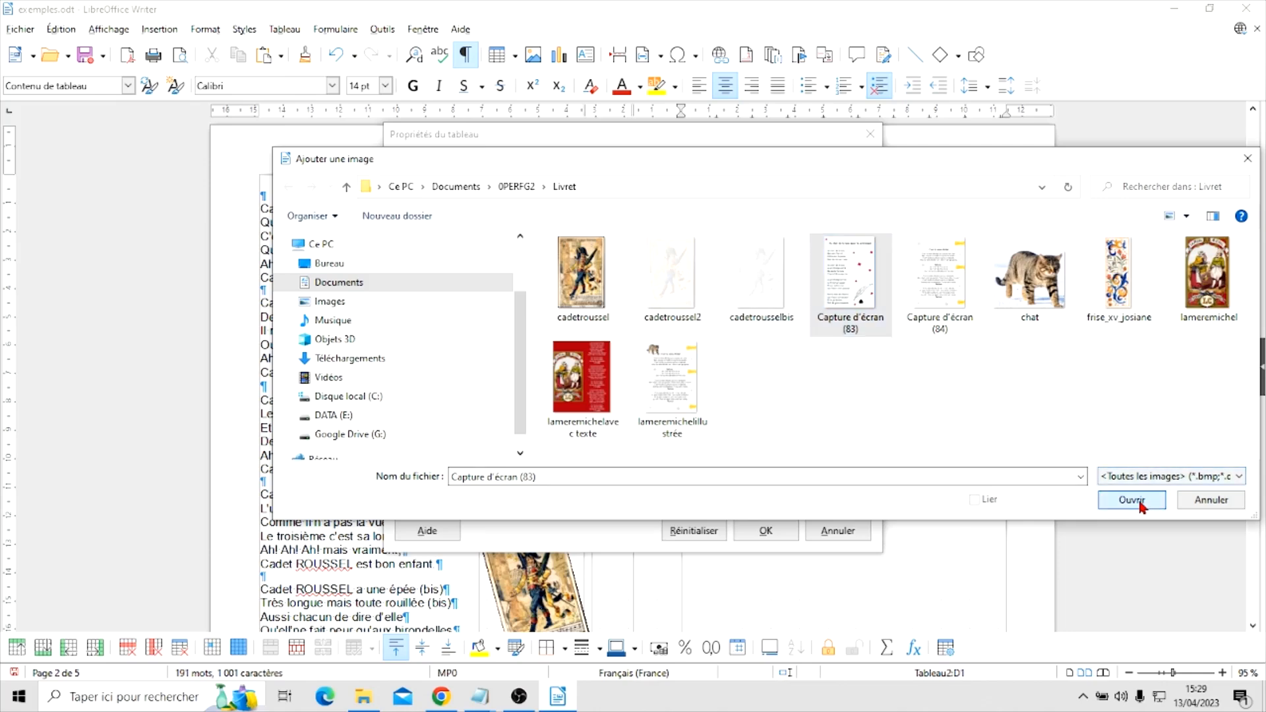
pyautogui.click(657, 375)
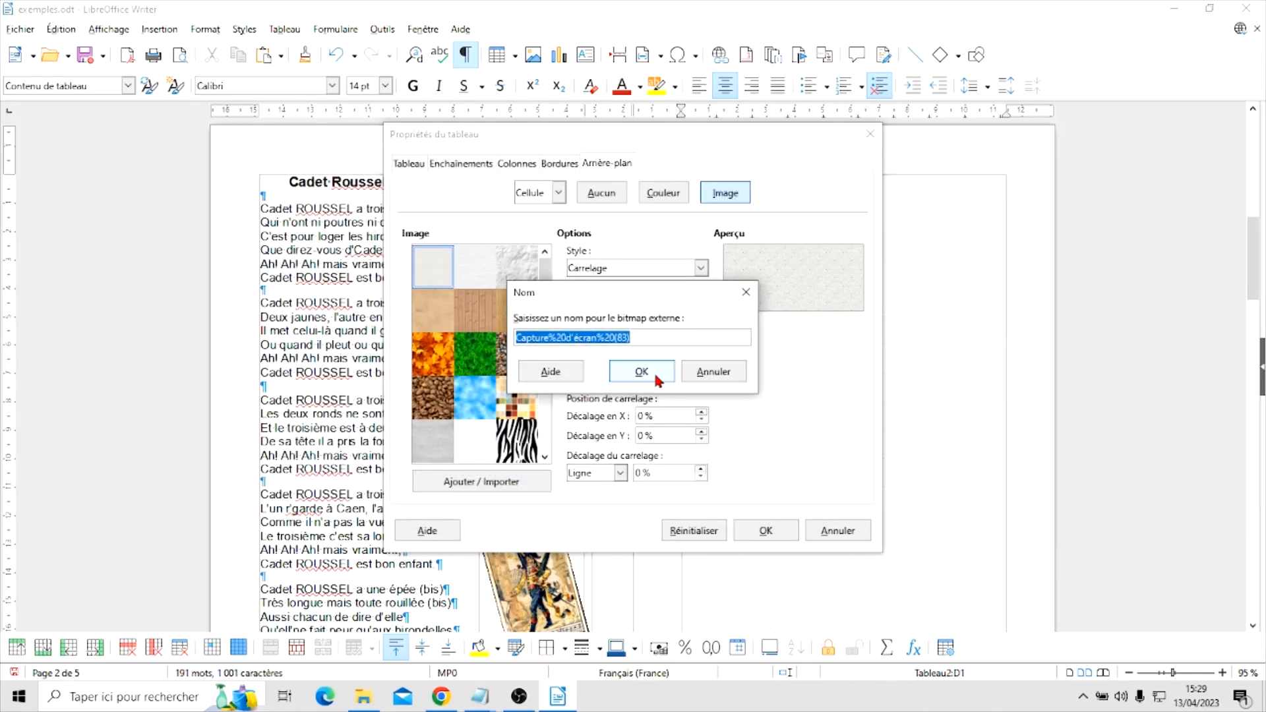
# Set the background image's style to Étiré and apply it to the cell
pyautogui.click(700, 268)
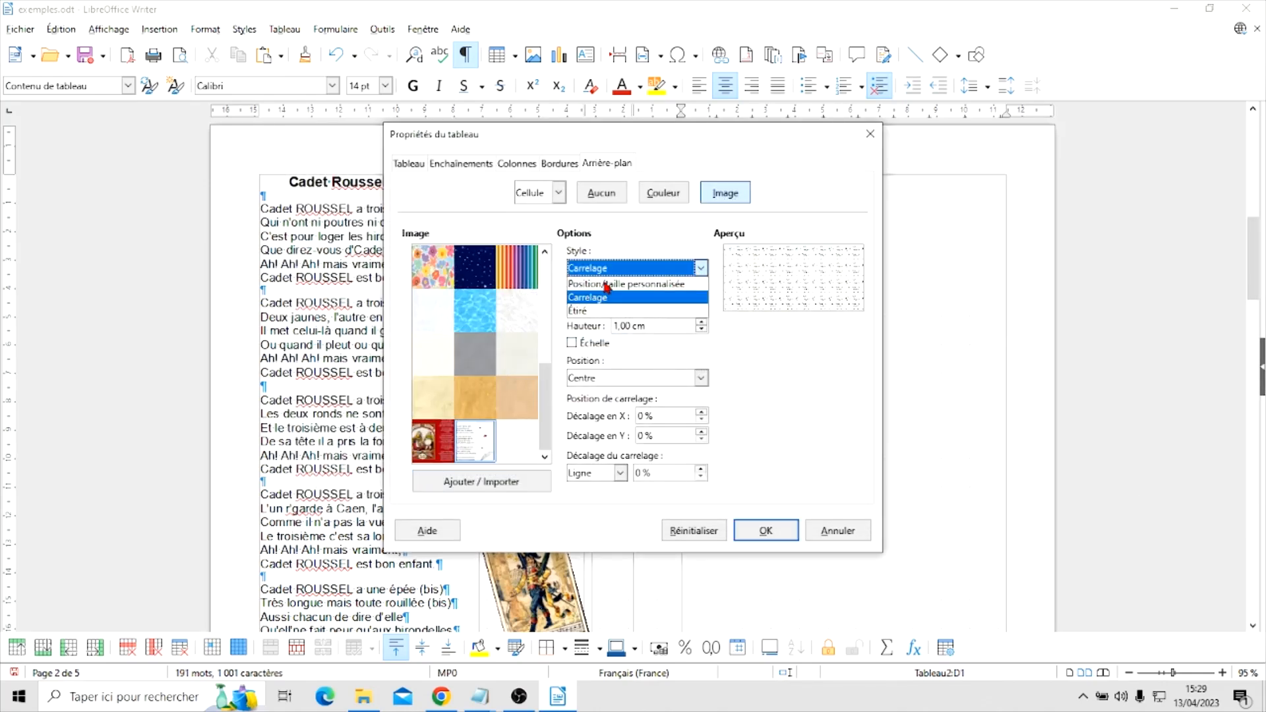
pyautogui.click(576, 315)
pyautogui.click(764, 528)
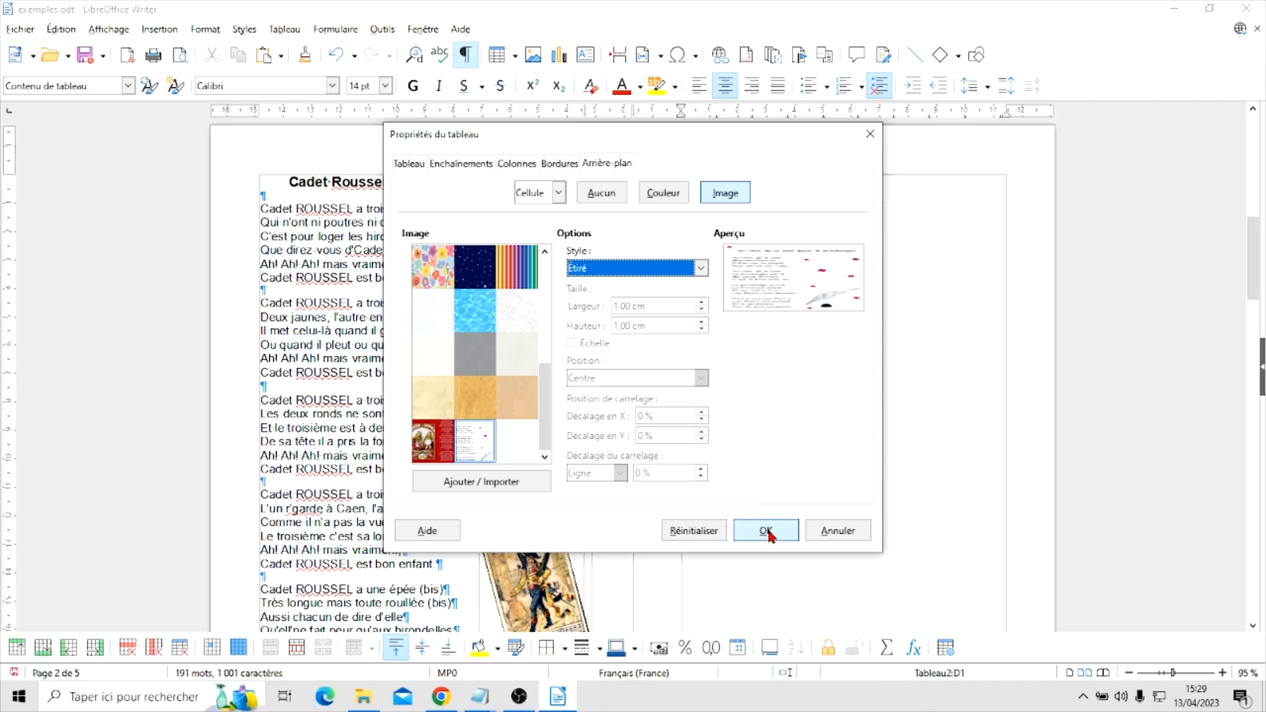
pyautogui.scroll(-3, 1019, 411)
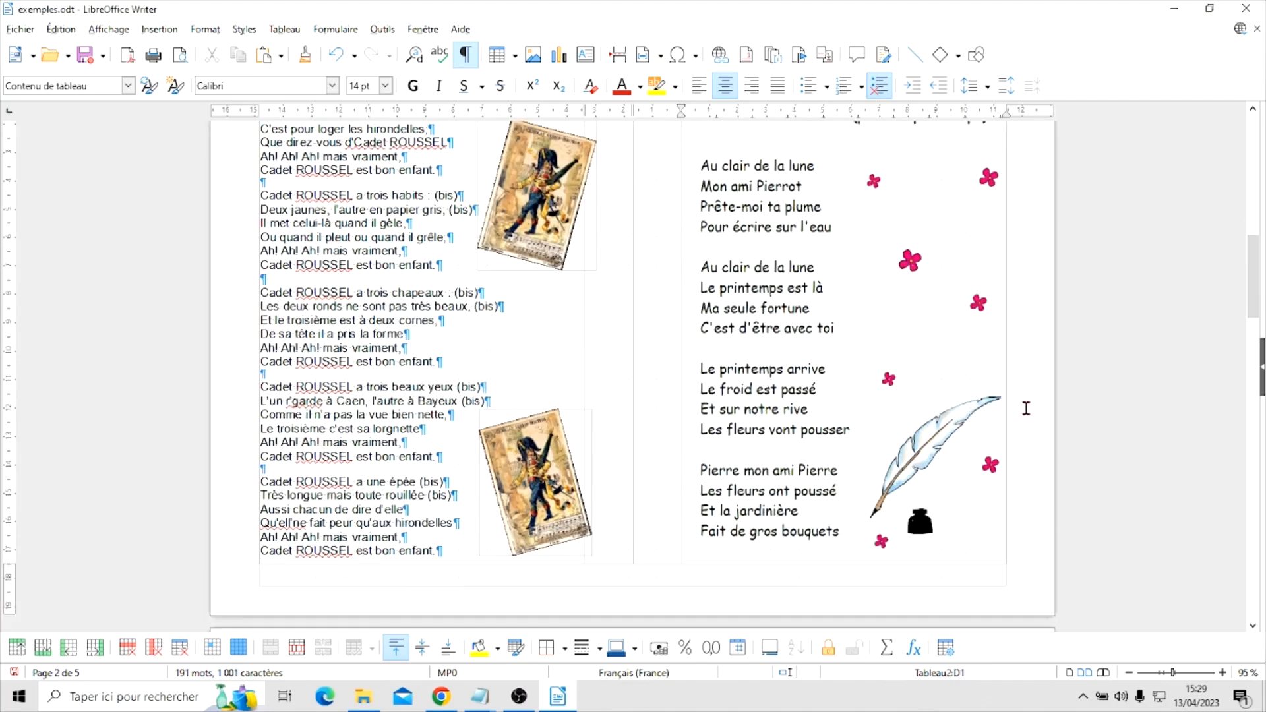
pyautogui.scroll(3, 1023, 408)
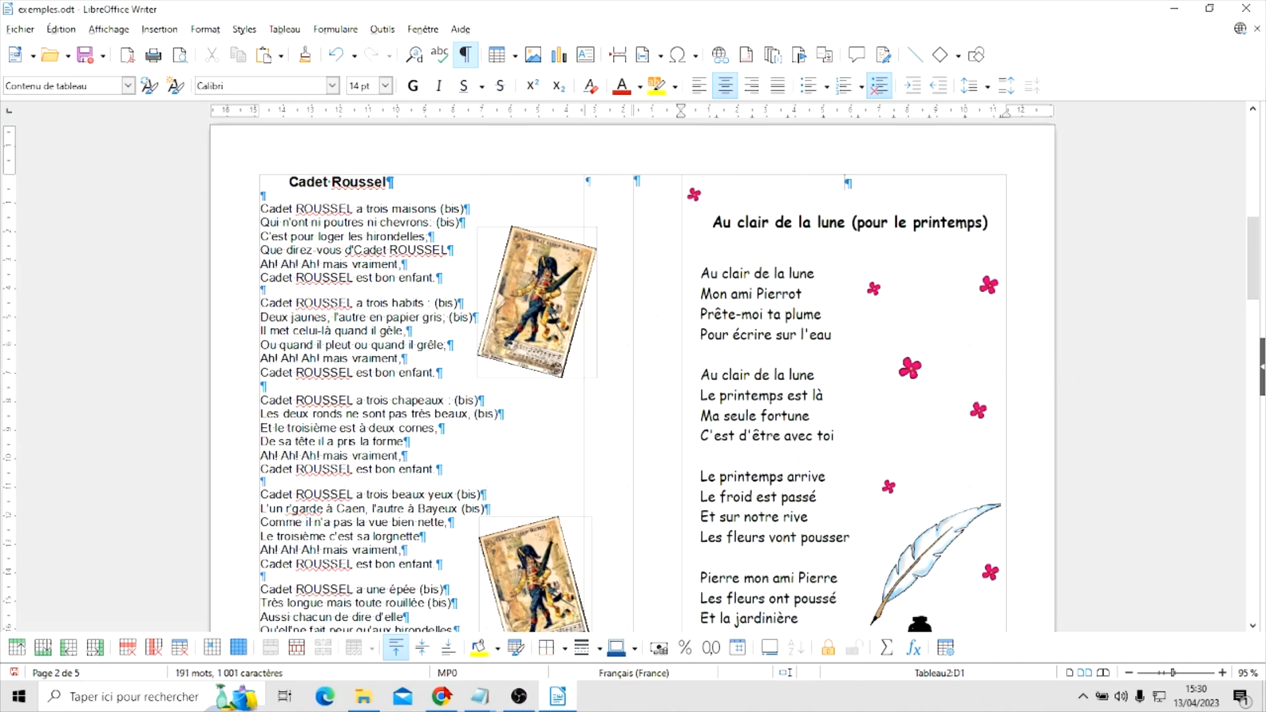
# Switch to Chrome and search Google Images for "dessin de quartier lune"
pyautogui.click(442, 698)
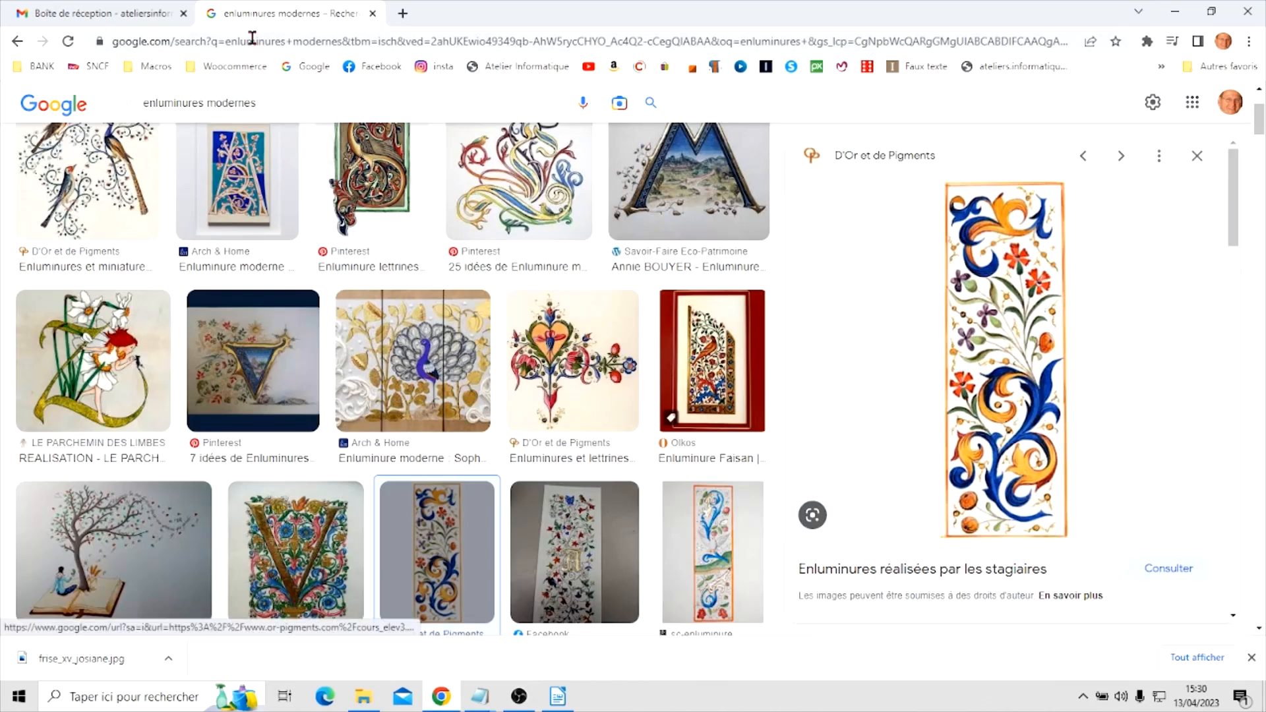
pyautogui.click(299, 104)
pyautogui.moveTo(299, 103); pyautogui.dragTo(92, 117)
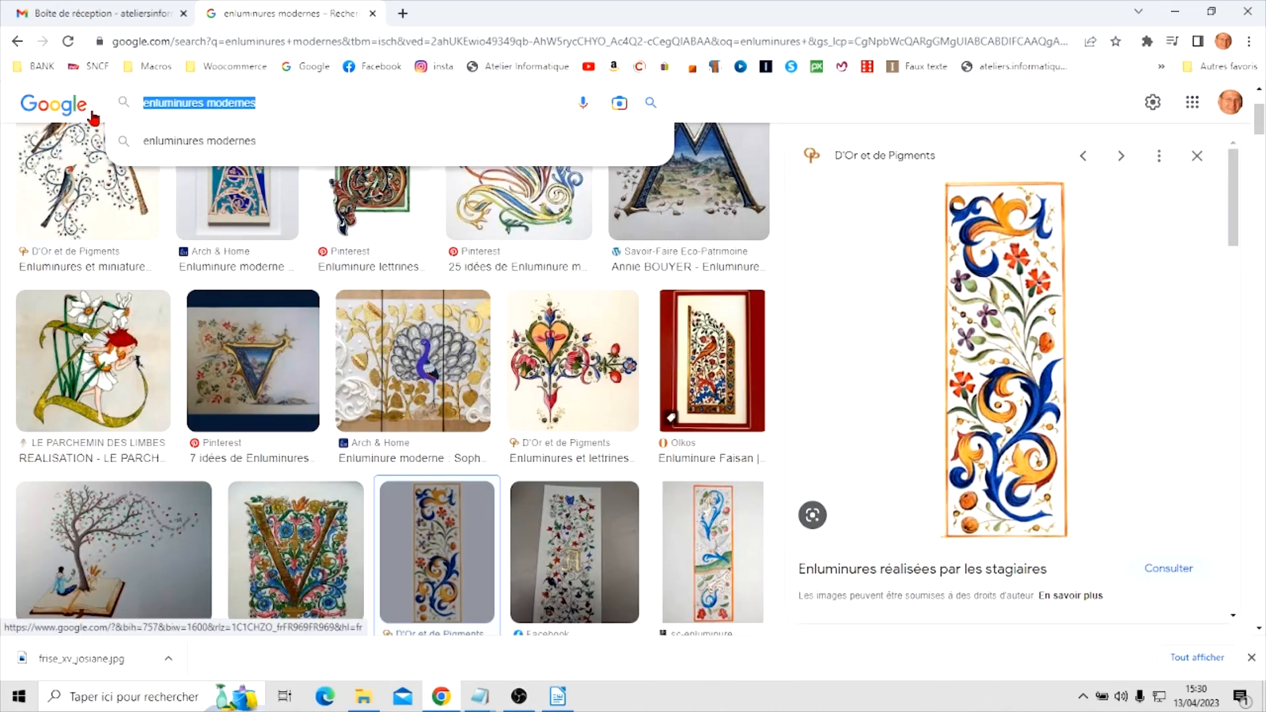
pyautogui.write('dessin')
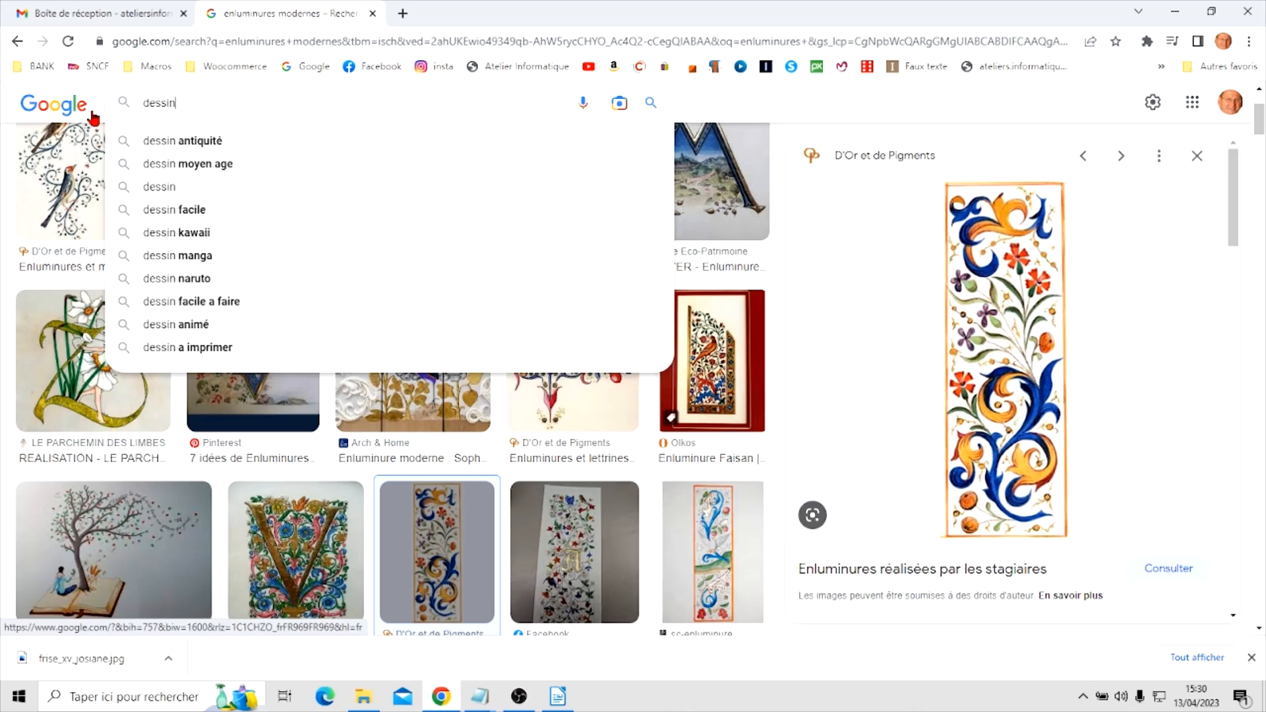
pyautogui.write(' de lu')
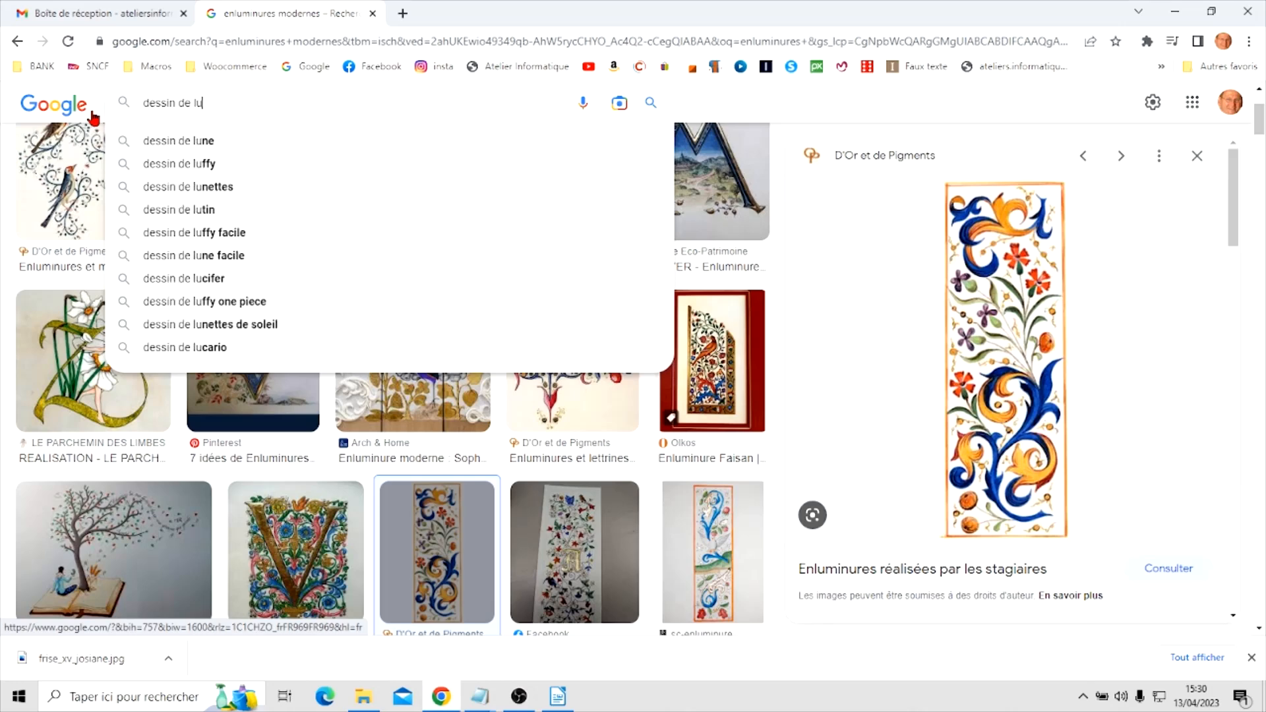
pyautogui.write('ne')
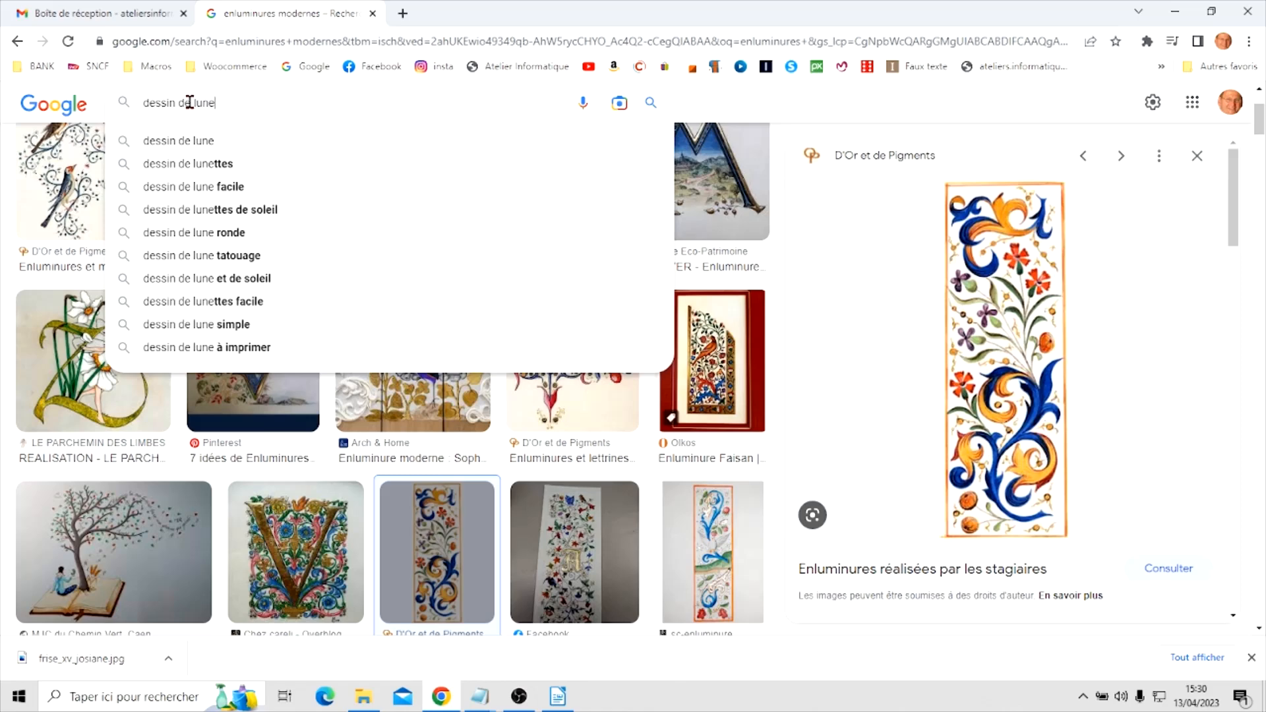
pyautogui.write(' quart')
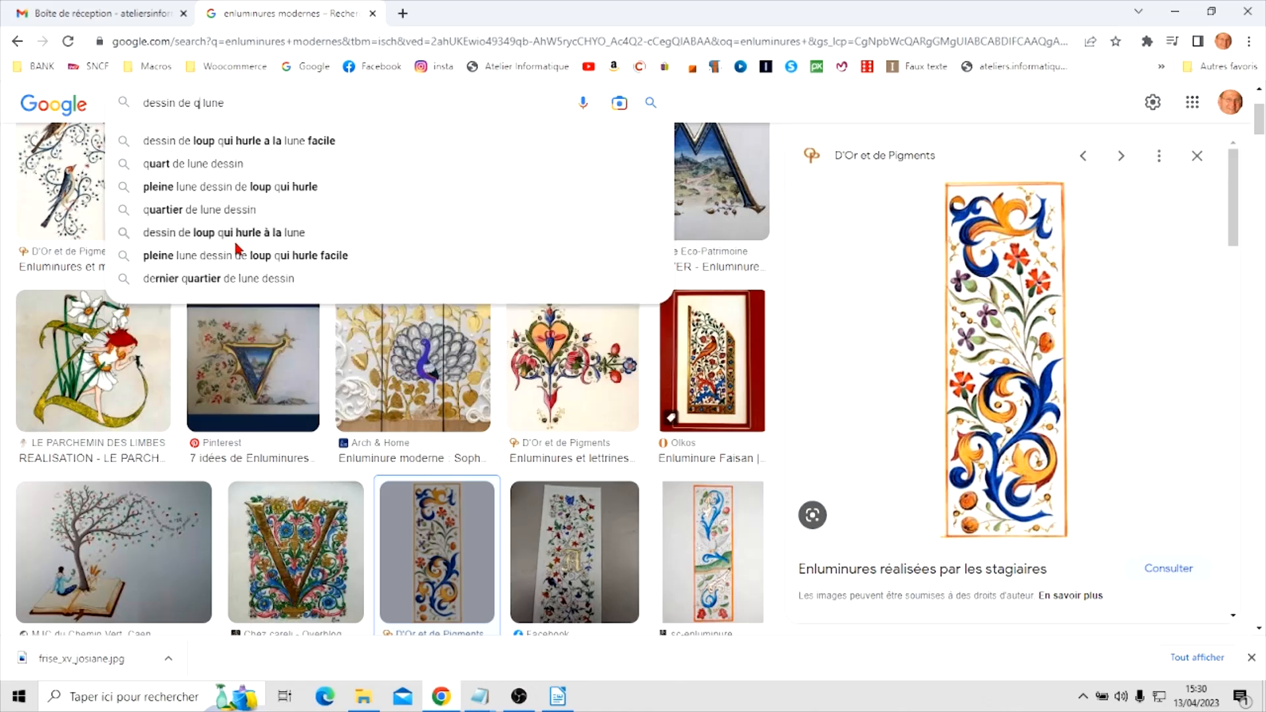
pyautogui.write('ier')
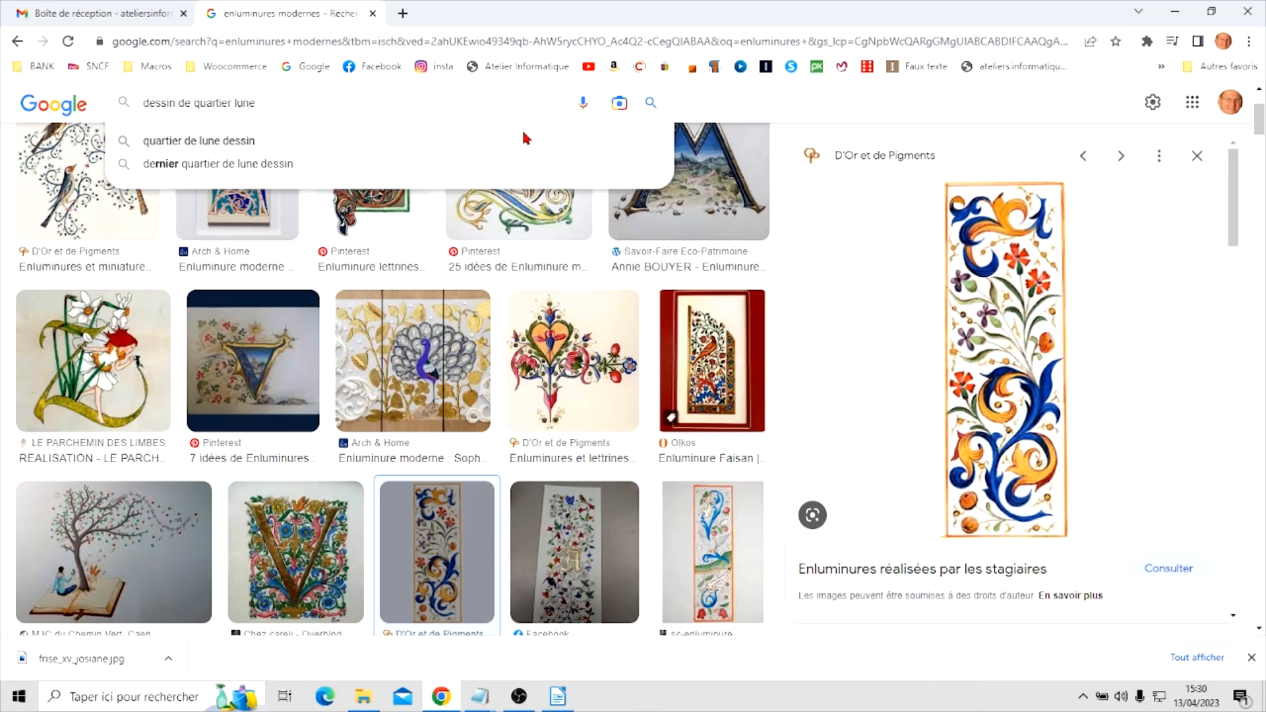
pyautogui.click(653, 104)
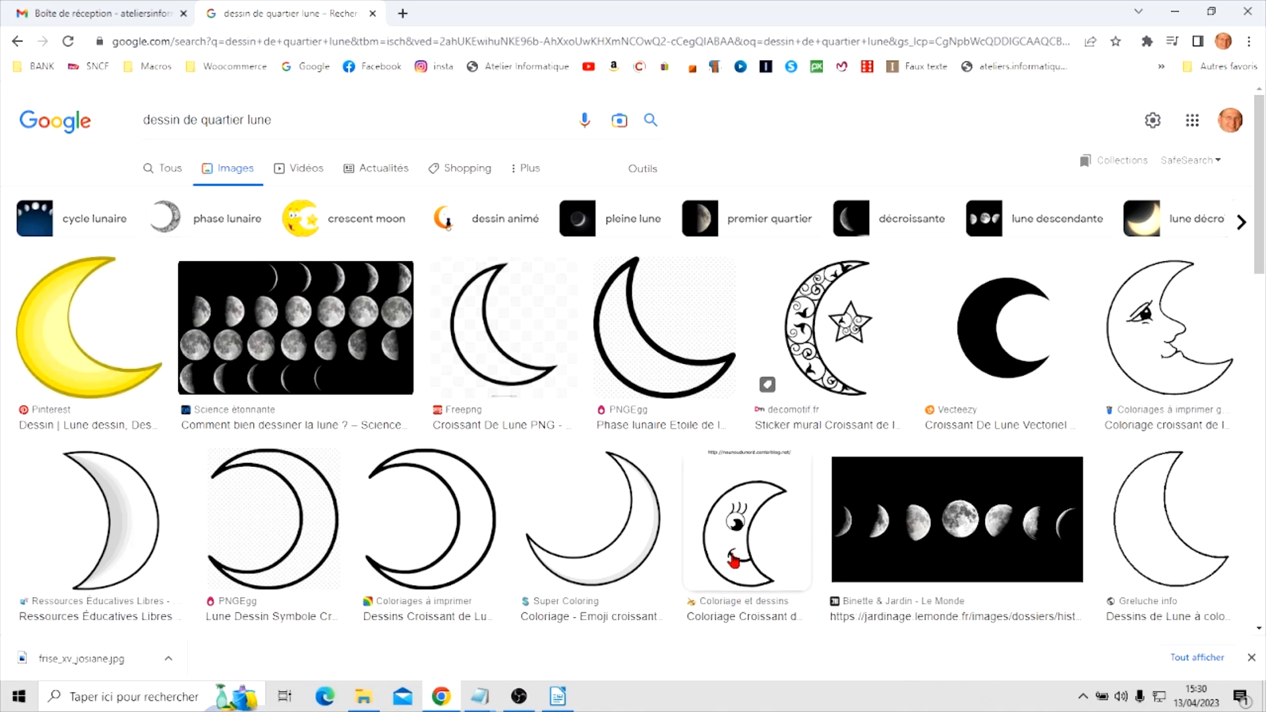
# Copy the Depositphotos line drawing of a crescent moon with a face in profile from the image results
pyautogui.scroll(-3, 585, 441)
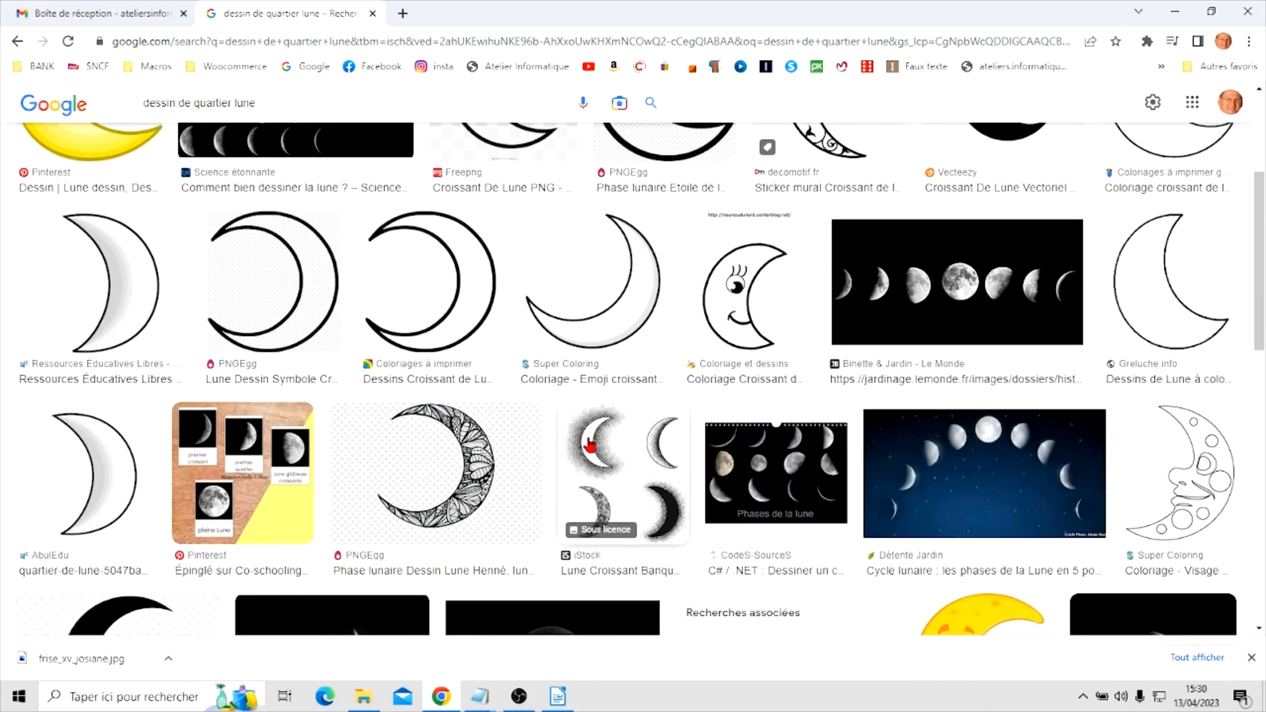
pyautogui.scroll(-3, 681, 339)
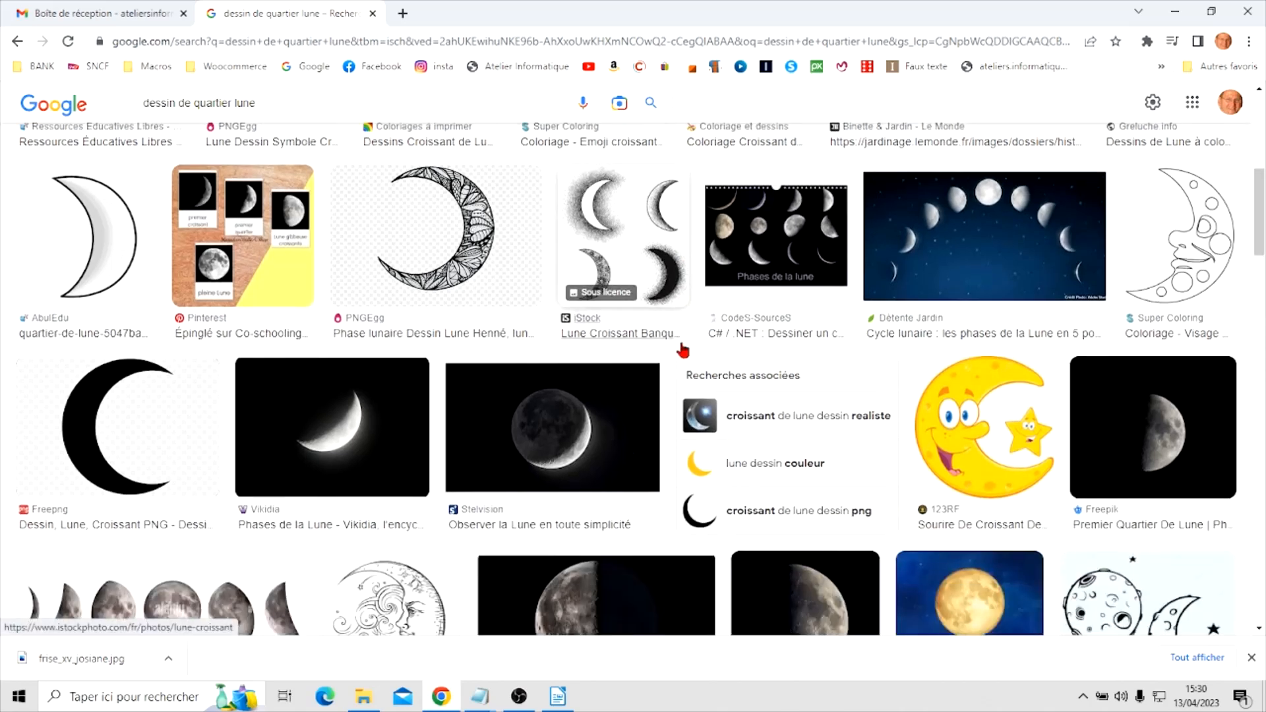
pyautogui.scroll(-3, 682, 350)
pyautogui.scroll(-2, 683, 353)
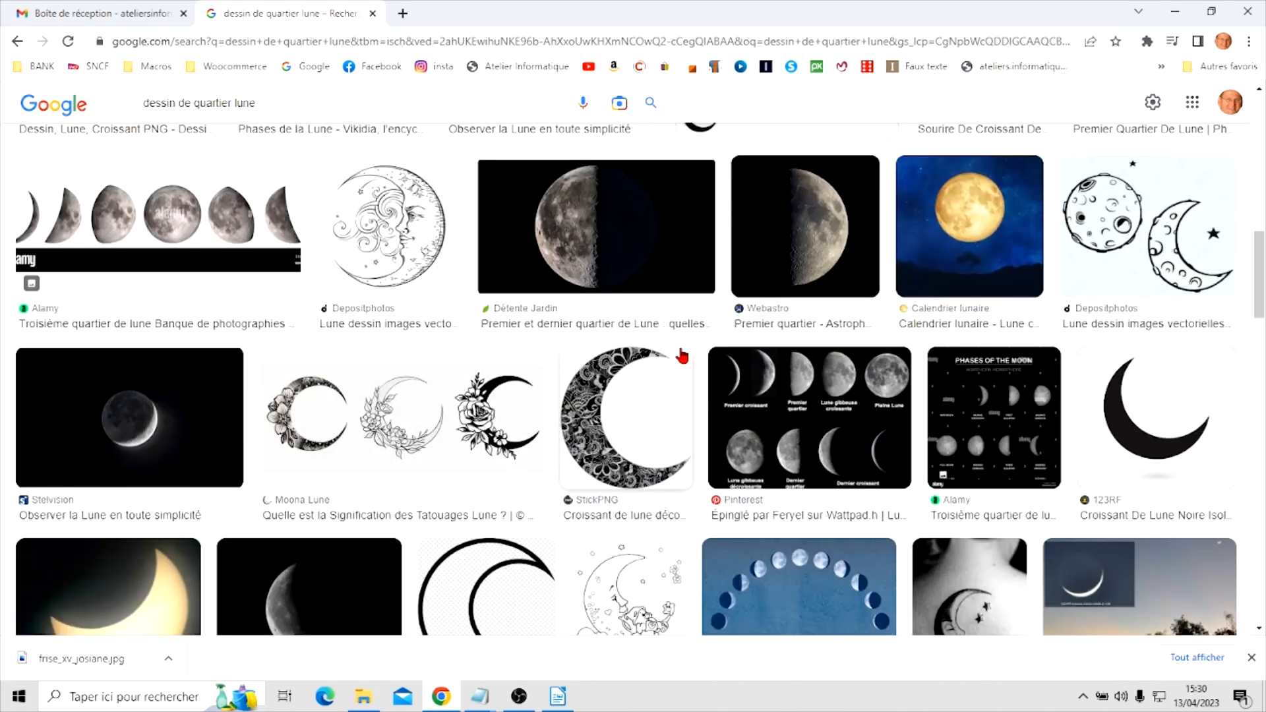
pyautogui.rightClick(394, 236)
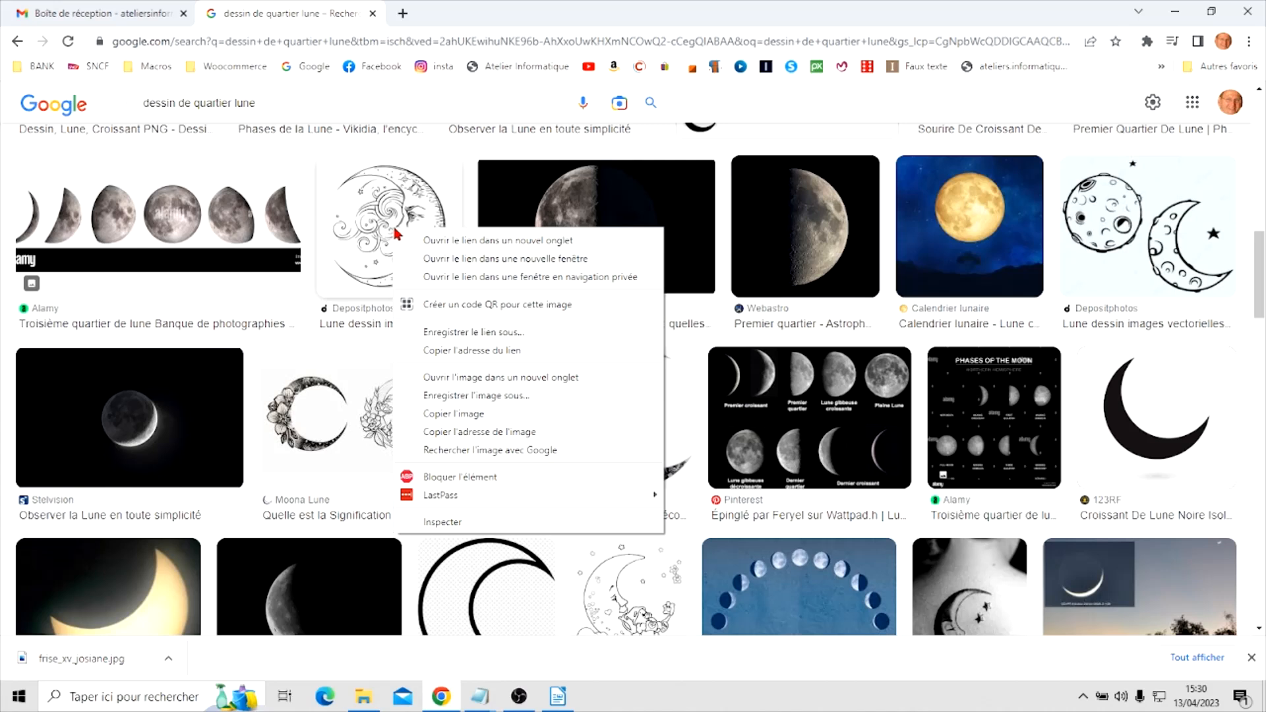
pyautogui.click(460, 414)
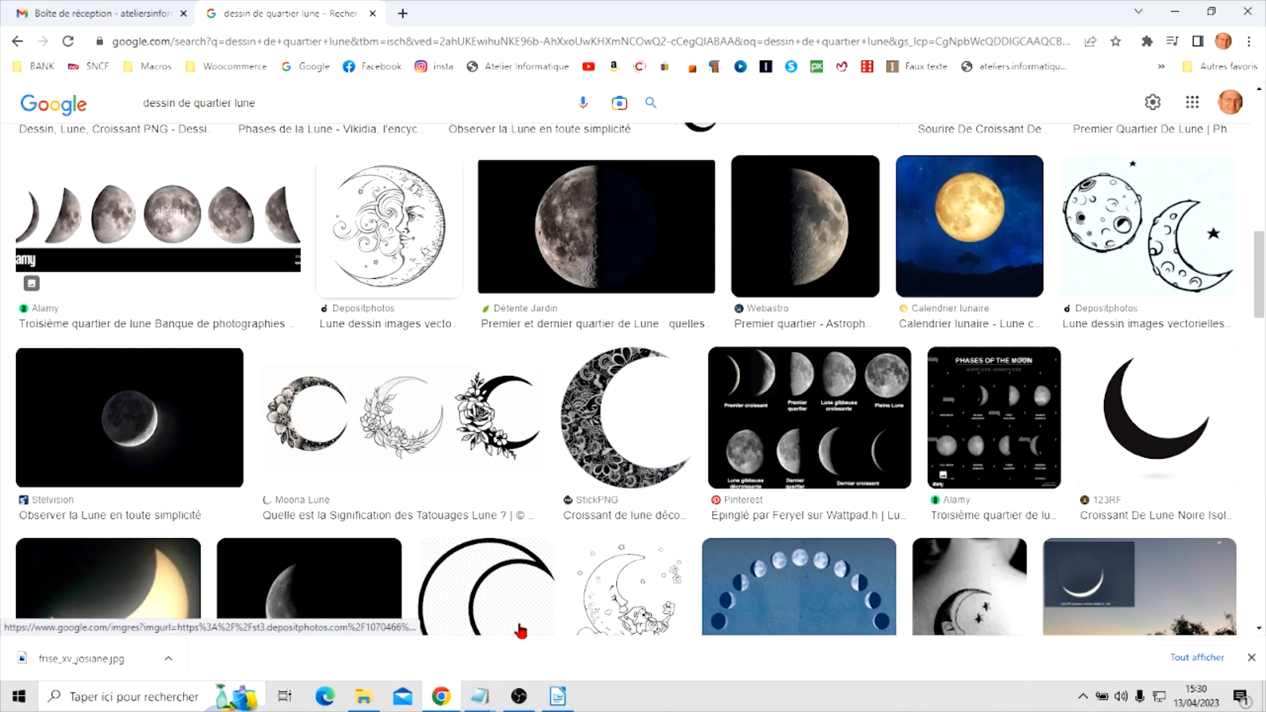
# Switch to Writer, paste the moon picture and place it beside the first "Au clair de la lune" verses at about 21.92 / 4.93 cm
pyautogui.click(557, 698)
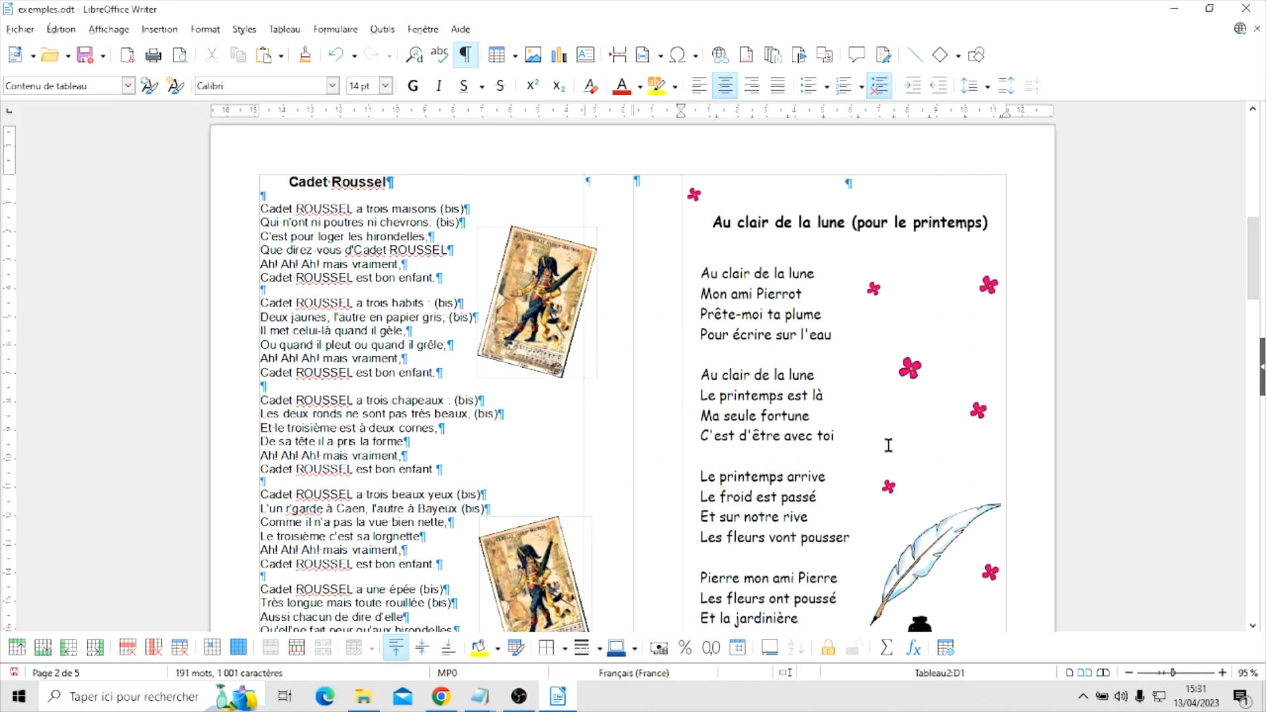
pyautogui.rightClick(910, 321)
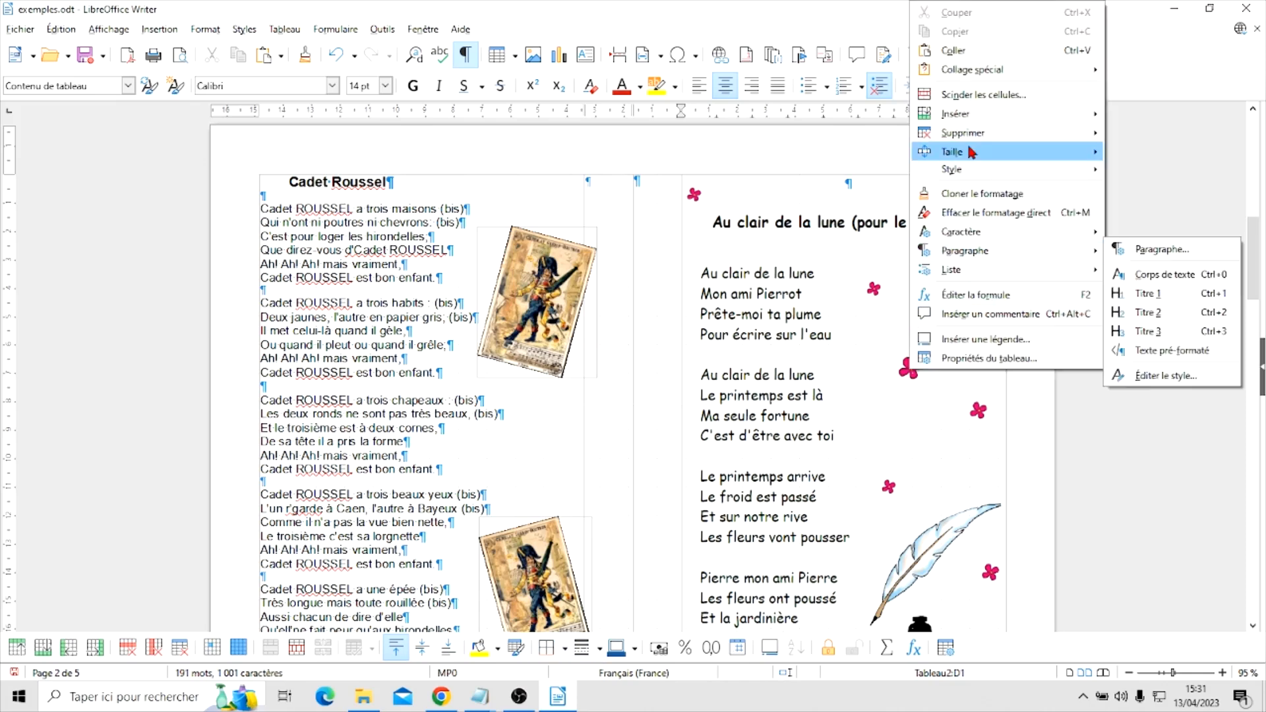
pyautogui.click(966, 52)
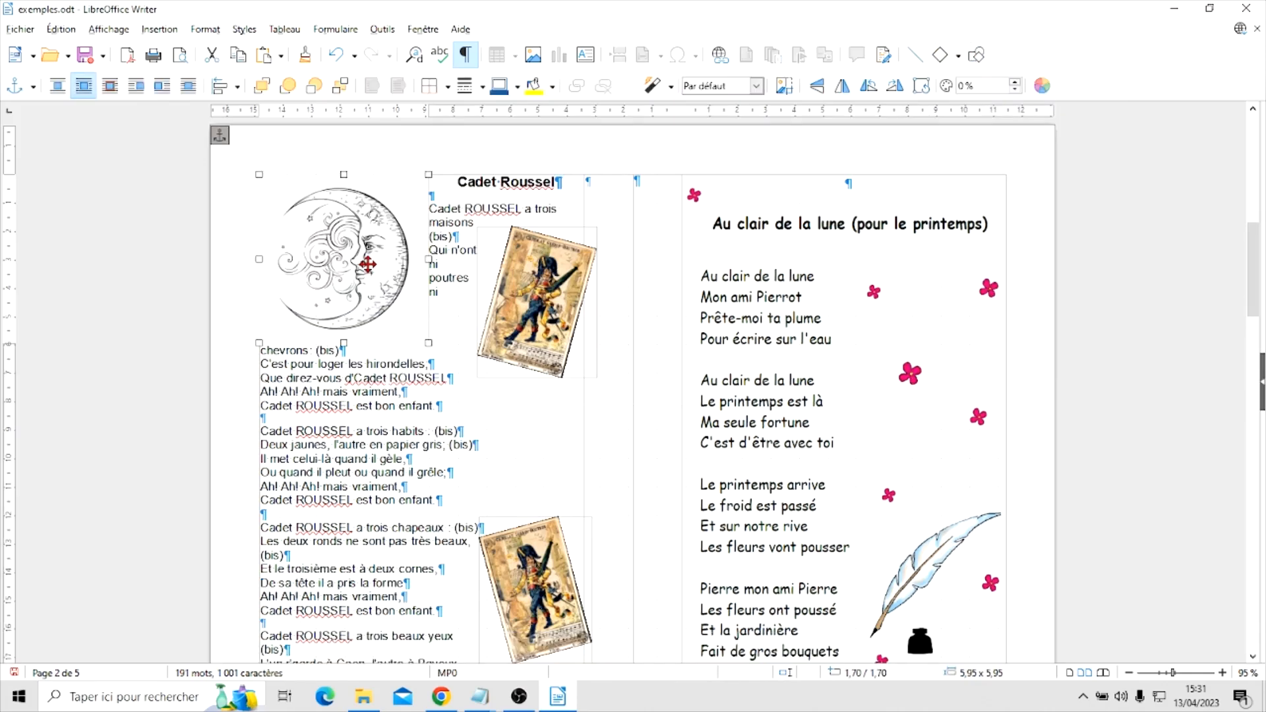
pyautogui.moveTo(340, 257); pyautogui.dragTo(874, 331)
pyautogui.moveTo(886, 343); pyautogui.dragTo(892, 359)
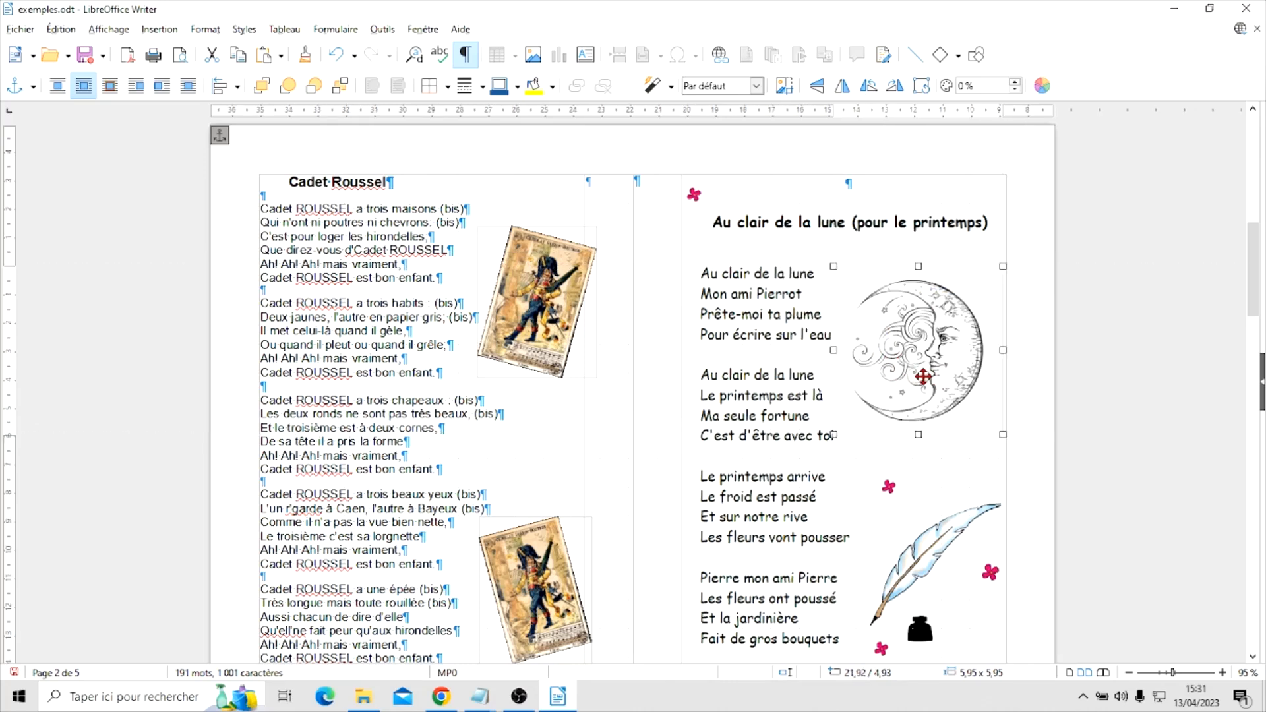
pyautogui.click(952, 476)
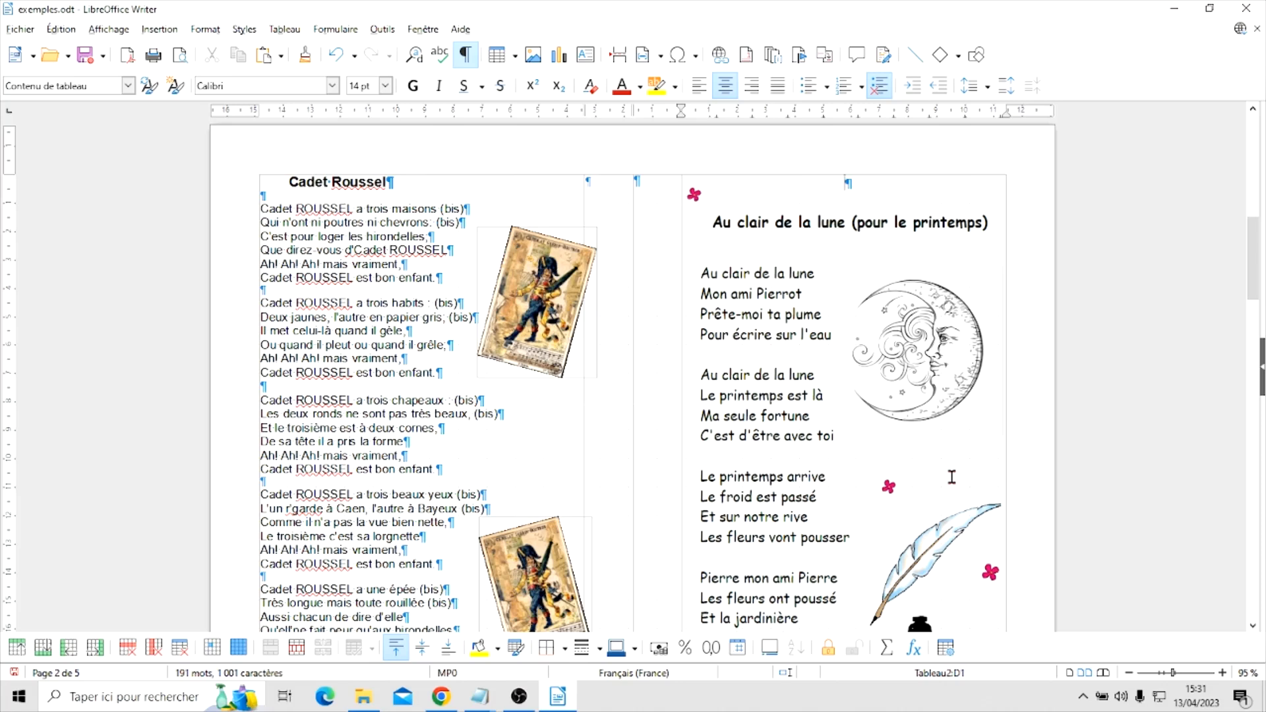
# Move the moon picture slightly right to about 22.14 / 4.93 cm, clear of the verse text, and leave it selected
pyautogui.click(936, 353)
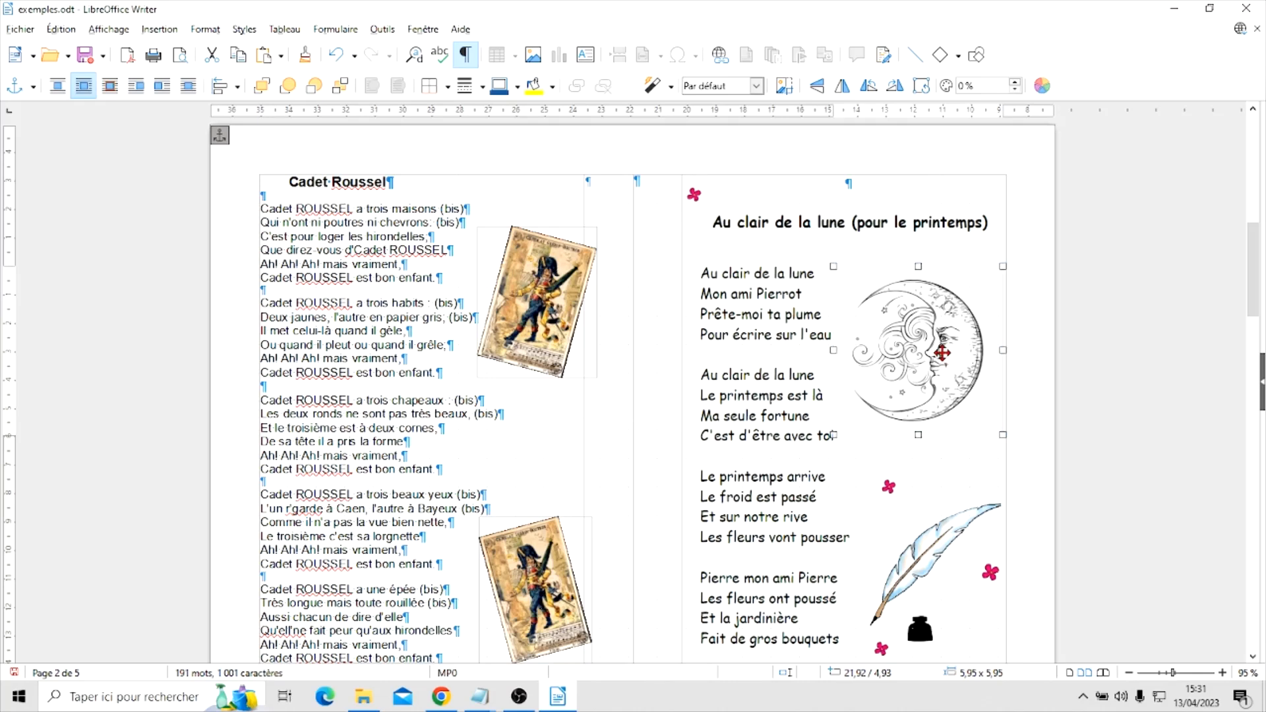
pyautogui.moveTo(933, 350); pyautogui.dragTo(940, 352)
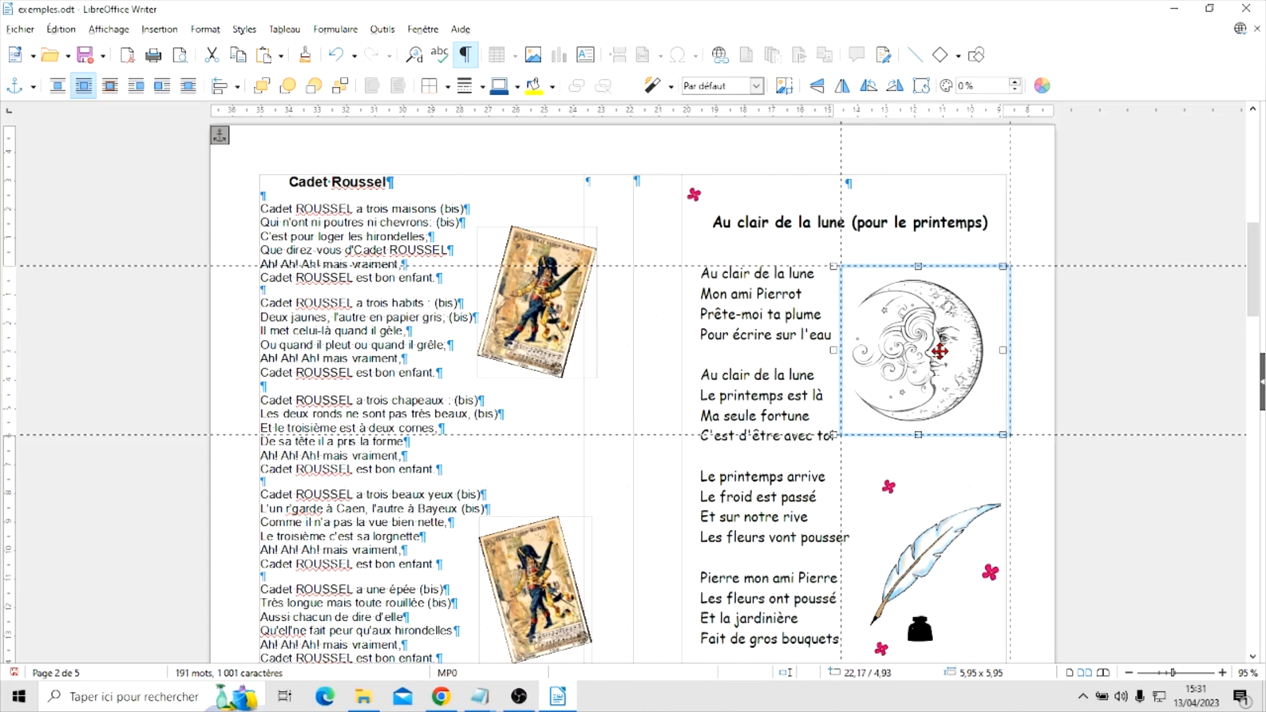
pyautogui.moveTo(940, 352); pyautogui.dragTo(941, 351)
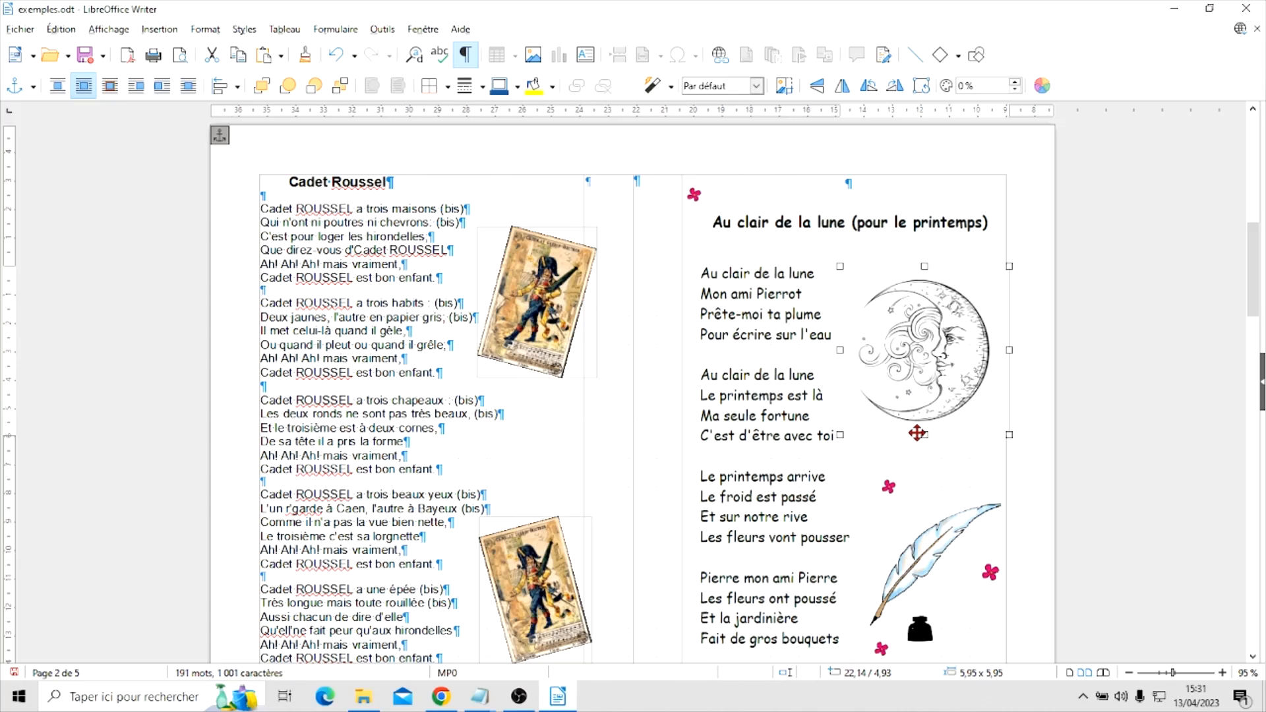
pyautogui.click(940, 469)
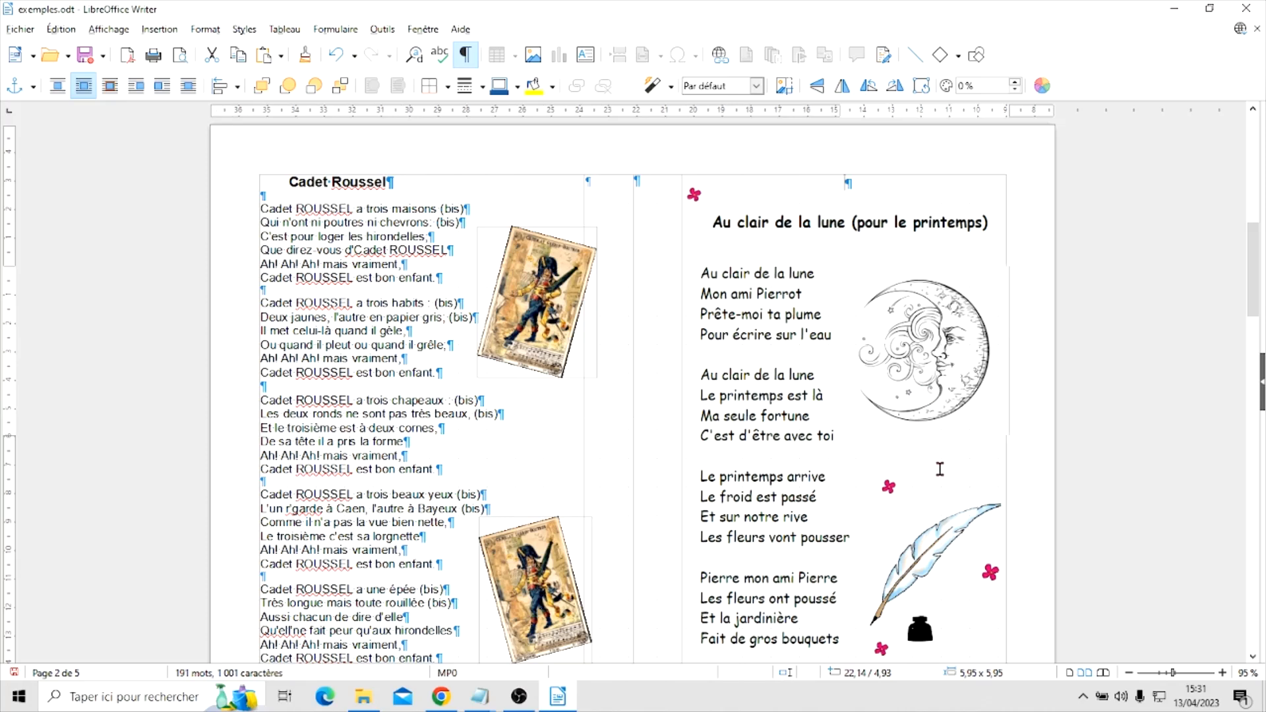
pyautogui.click(937, 362)
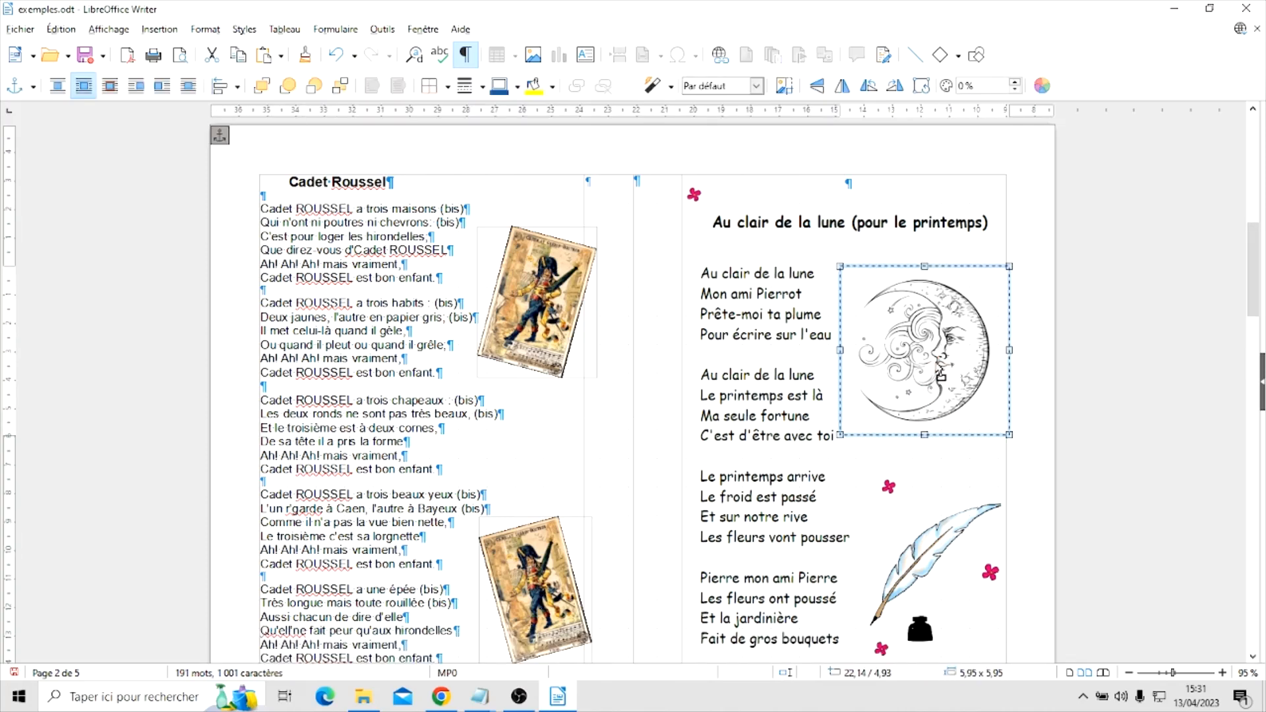
# Move the moon picture slightly left to about 21.98 / 4.93 cm beside the first "Au clair de la lune" verses
pyautogui.moveTo(938, 373); pyautogui.dragTo(927, 361)
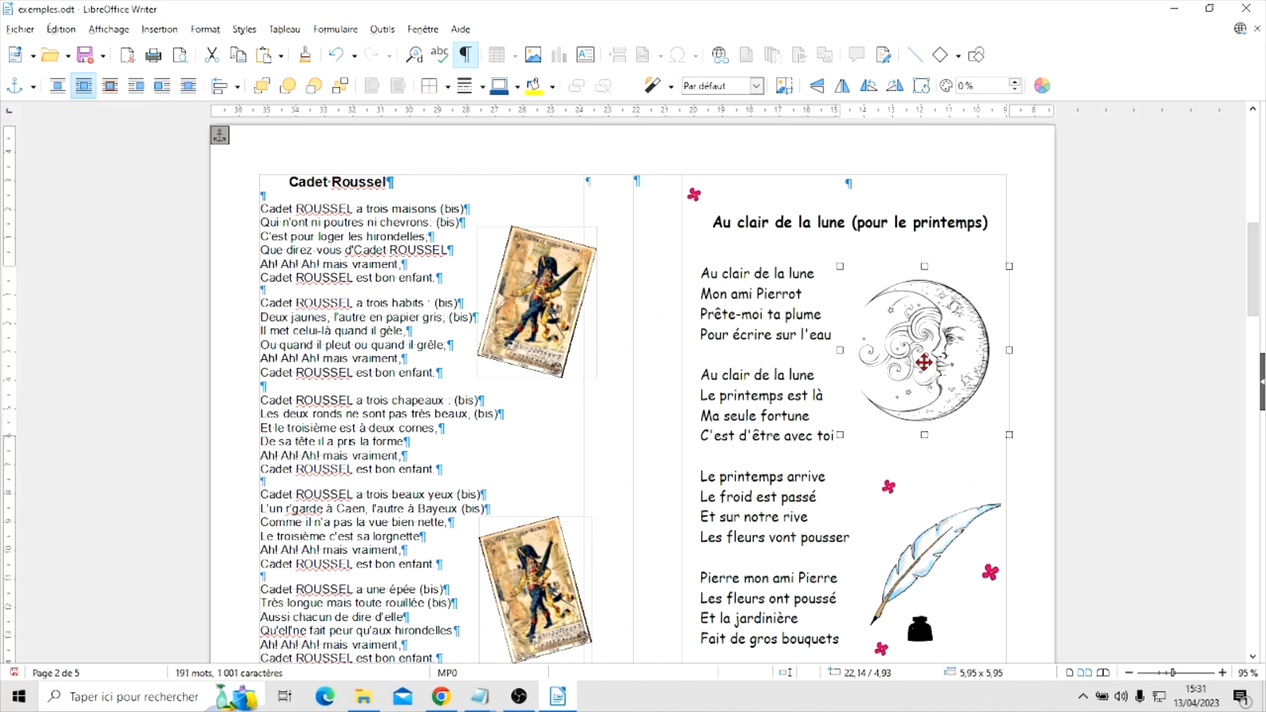
pyautogui.click(924, 362)
pyautogui.moveTo(918, 372); pyautogui.dragTo(920, 374)
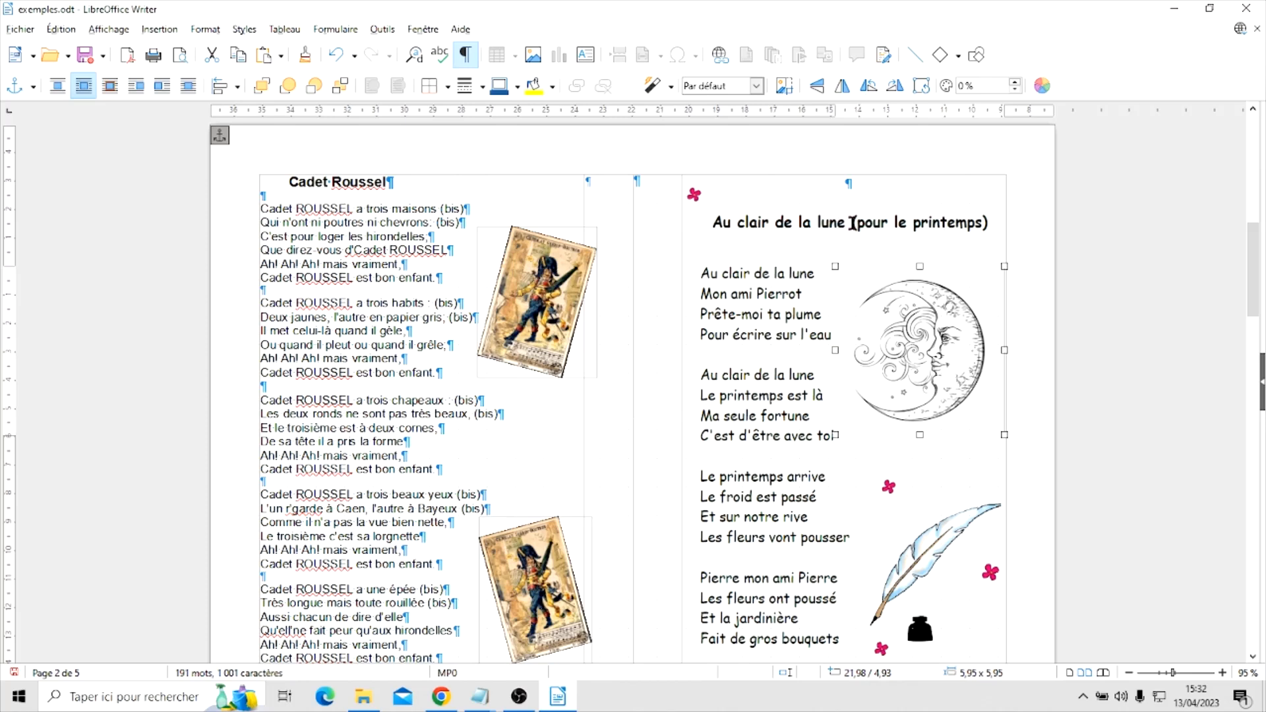
# Try covering "(pour le printemps)" with the moon picture moved up and shrunk to about 5.42 x 5.42 cm, and undo both changes
pyautogui.moveTo(923, 343); pyautogui.dragTo(915, 273)
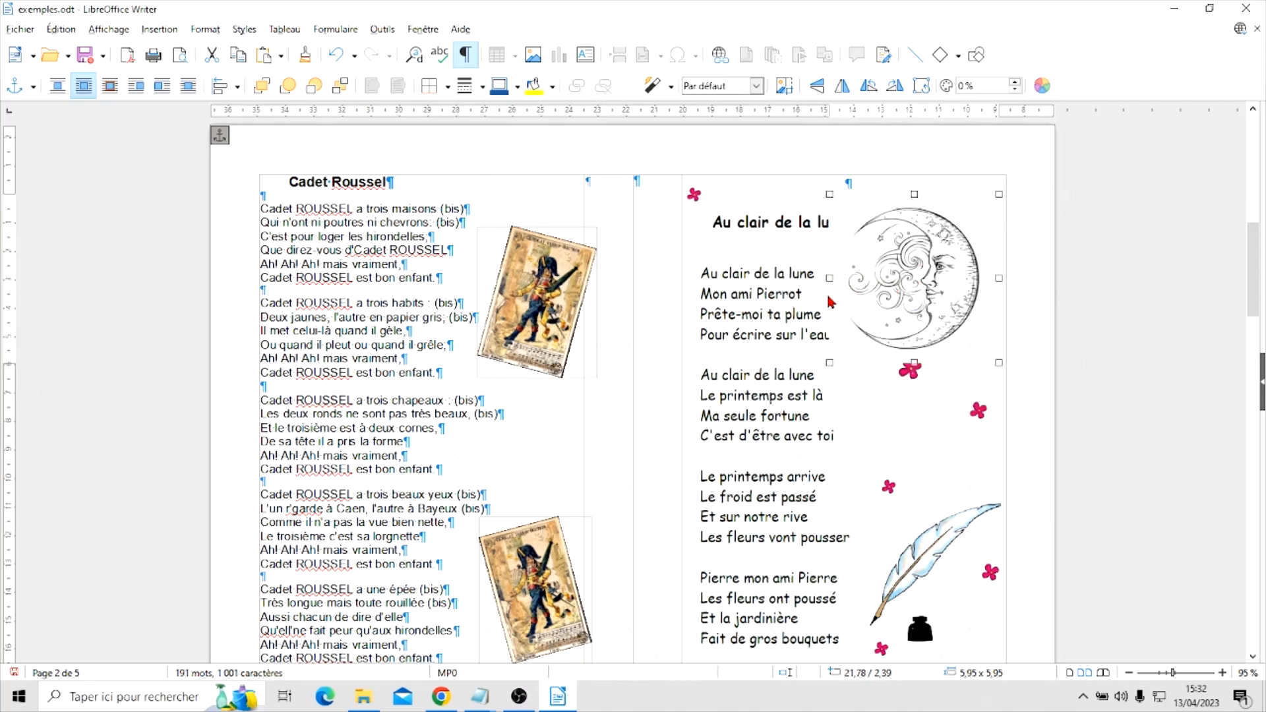
pyautogui.moveTo(828, 364); pyautogui.dragTo(845, 347)
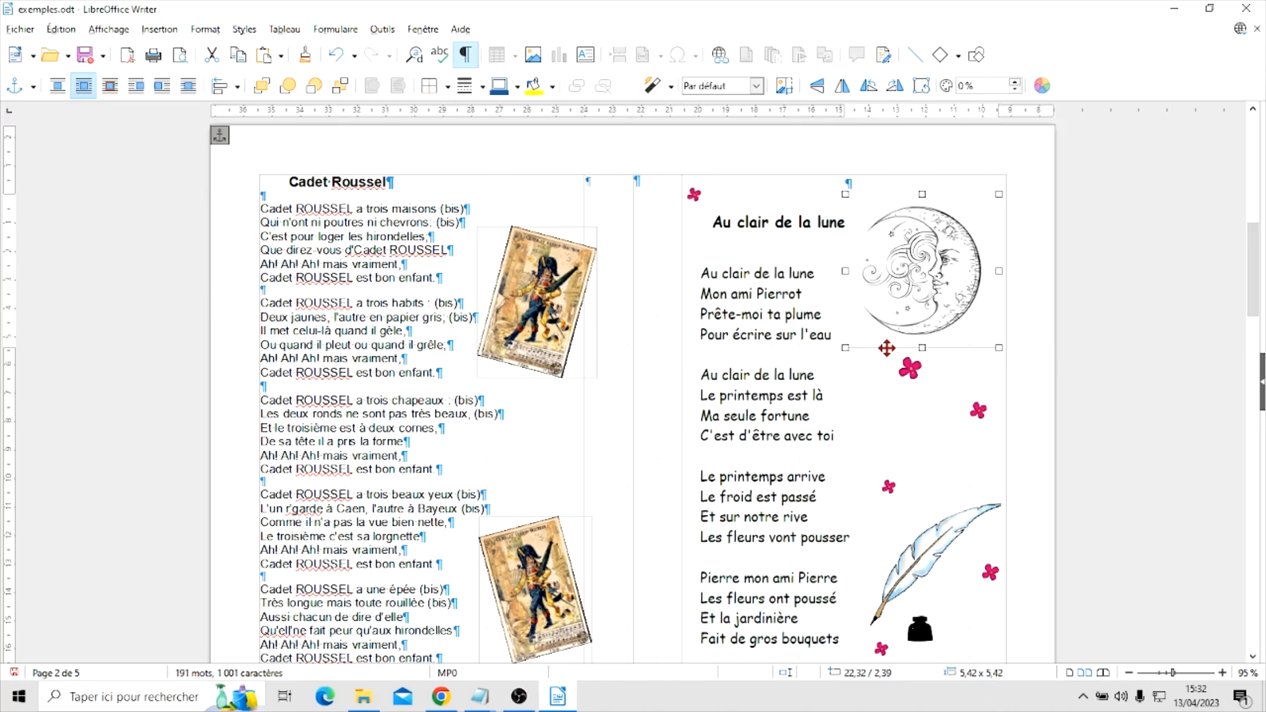
pyautogui.click(336, 58)
pyautogui.click(336, 58)
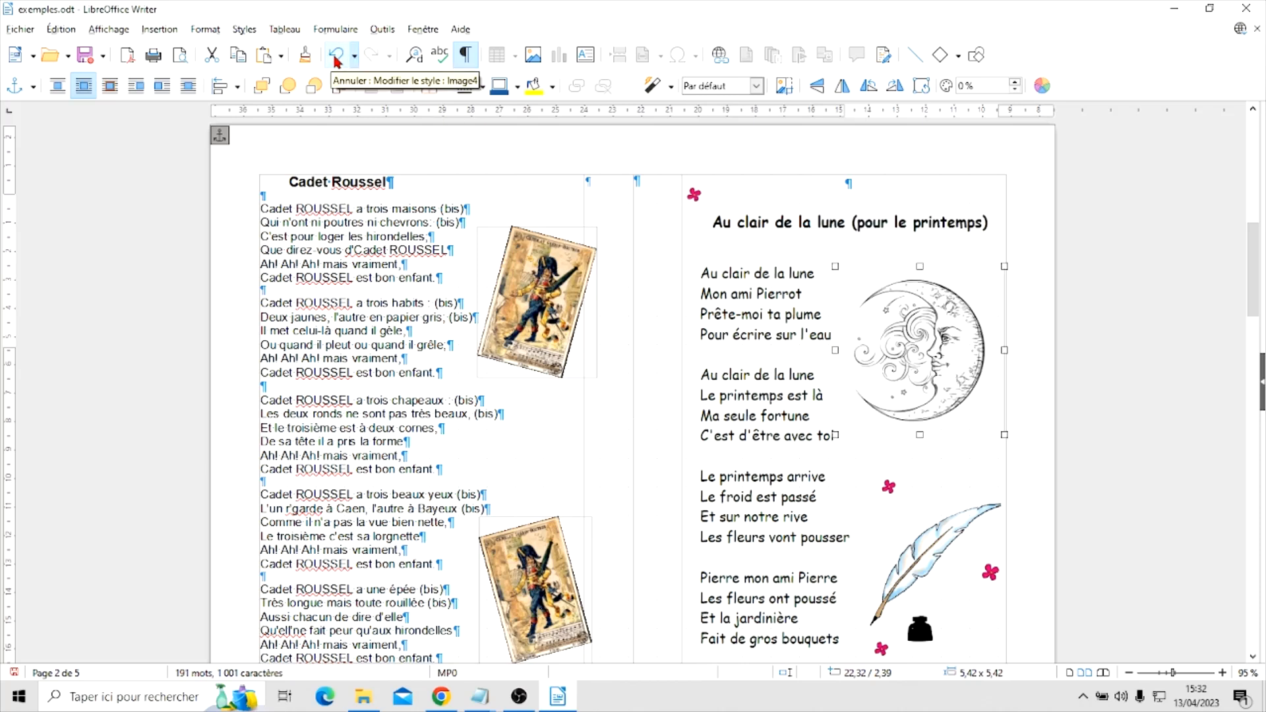
# Draw a text box about 5.13 x 0.92 cm over the words "(pour le printemps)" in the song title
pyautogui.click(822, 198)
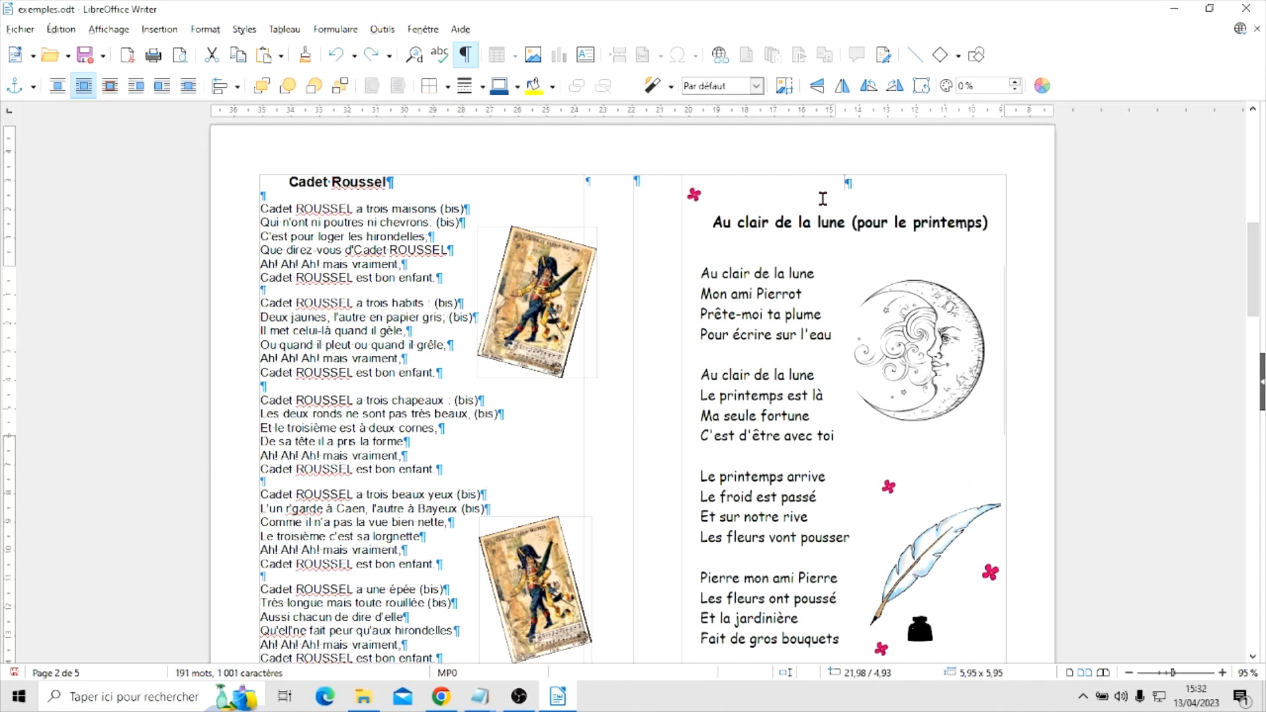
pyautogui.click(585, 56)
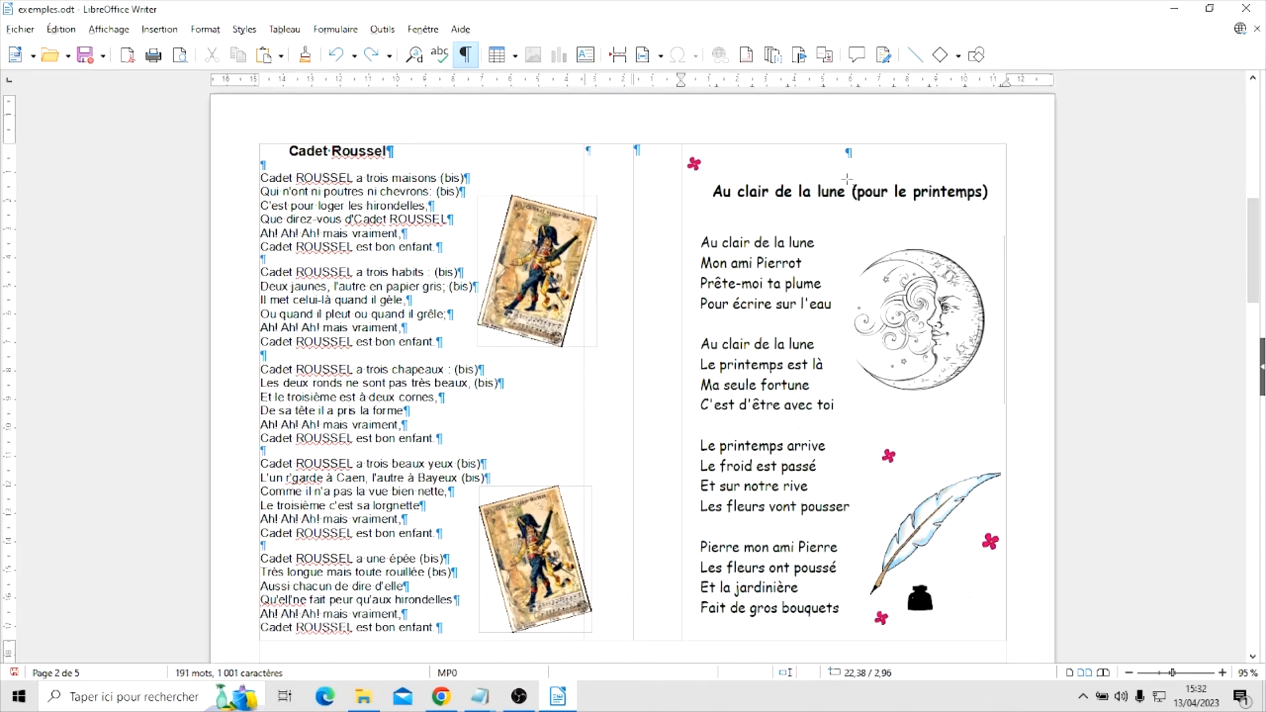
pyautogui.moveTo(846, 178); pyautogui.dragTo(993, 205)
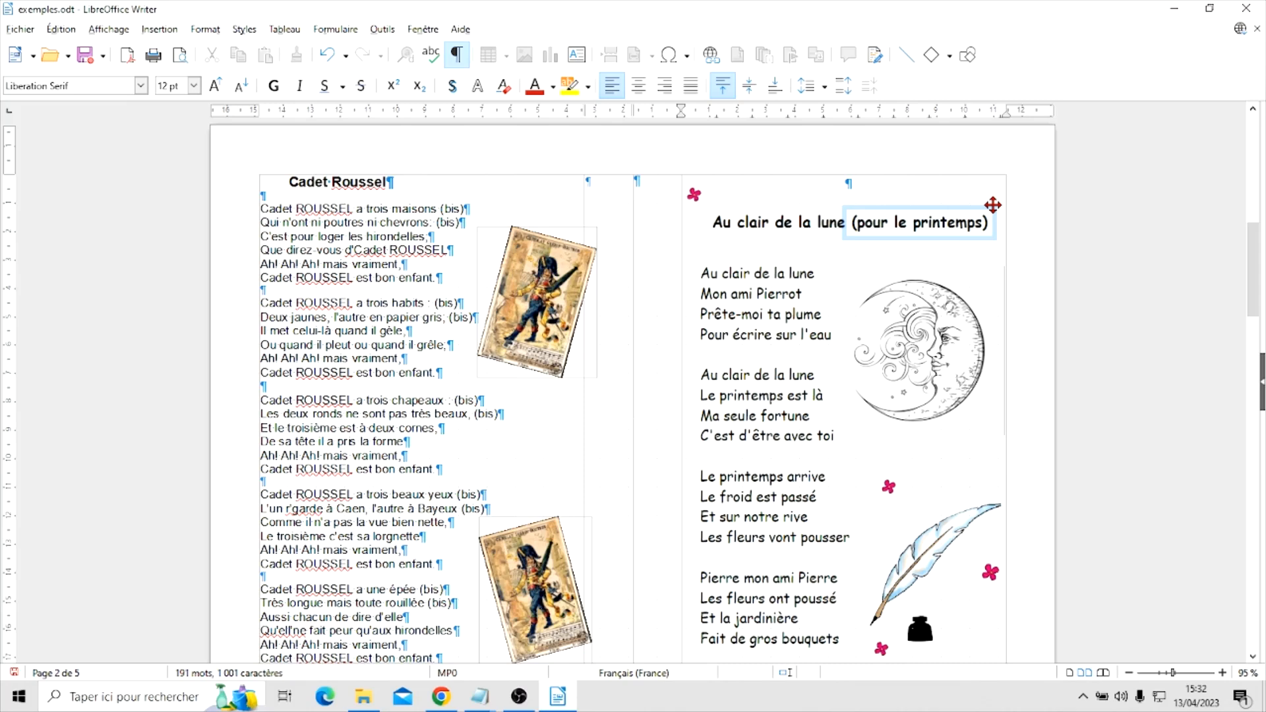
# Fill the text box over "(pour le printemps)" with solid white (ffffff) to hide those words
pyautogui.click(934, 205)
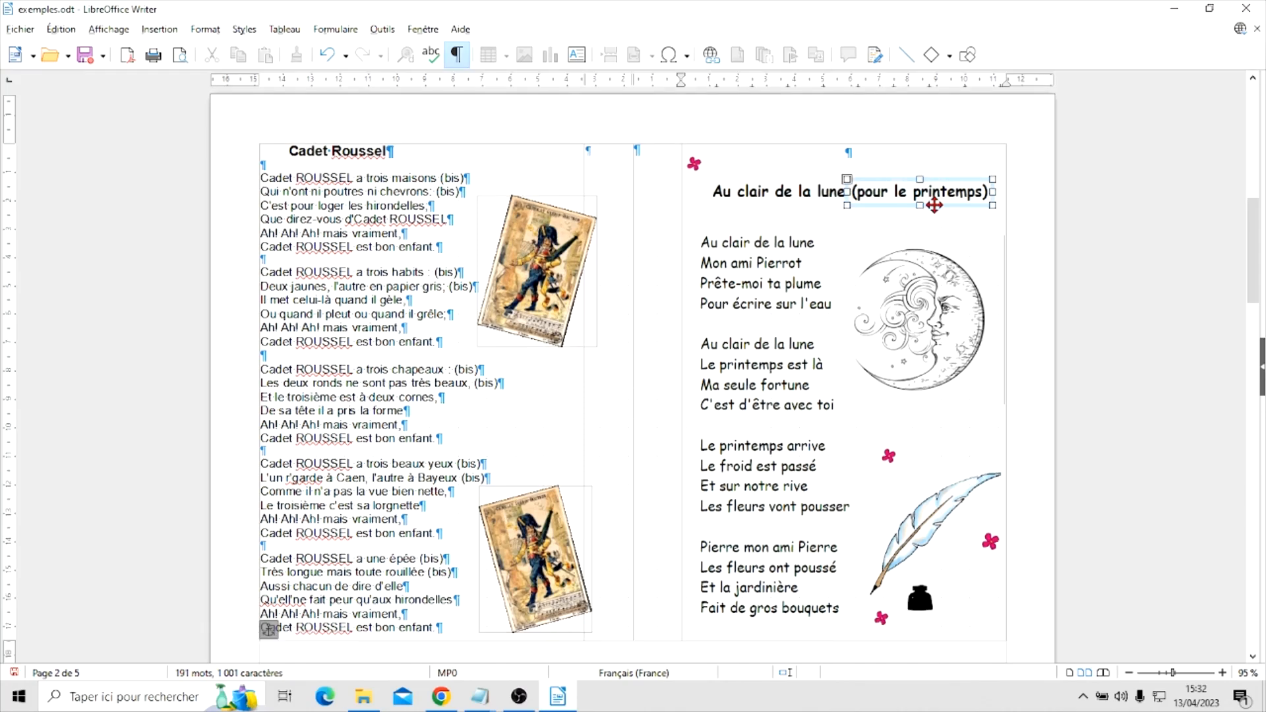
pyautogui.rightClick(936, 183)
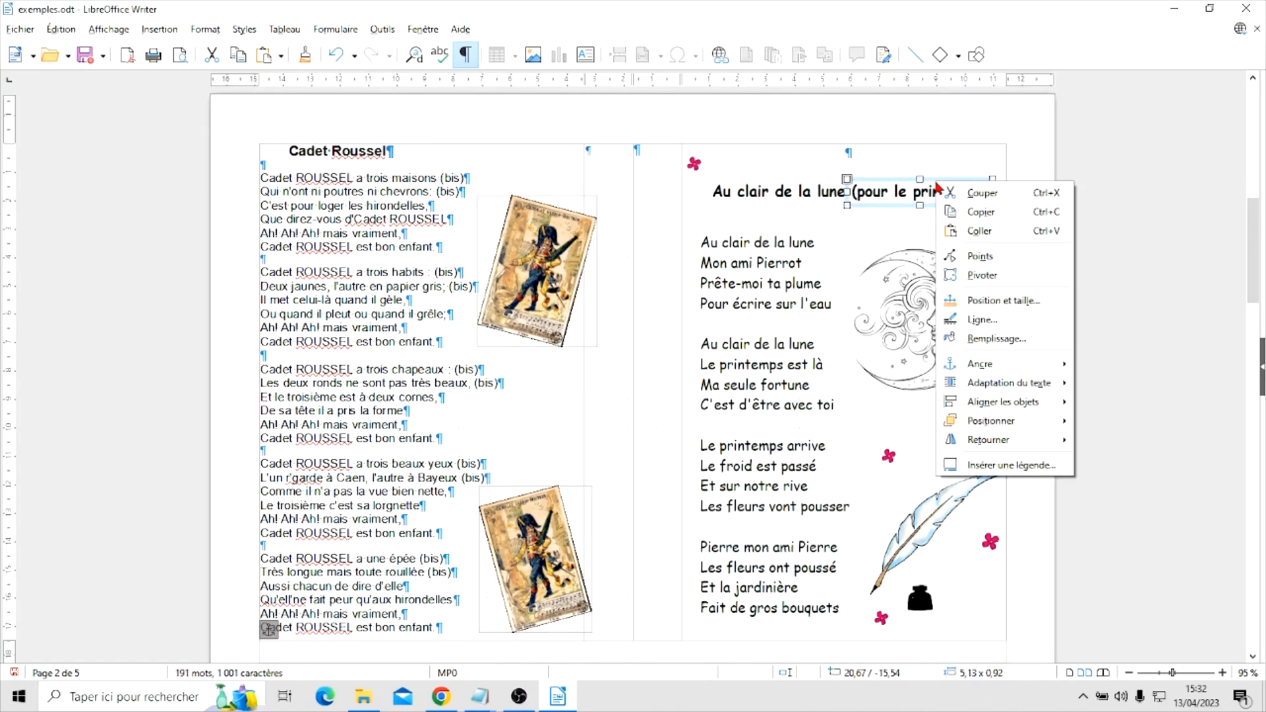
pyautogui.click(982, 341)
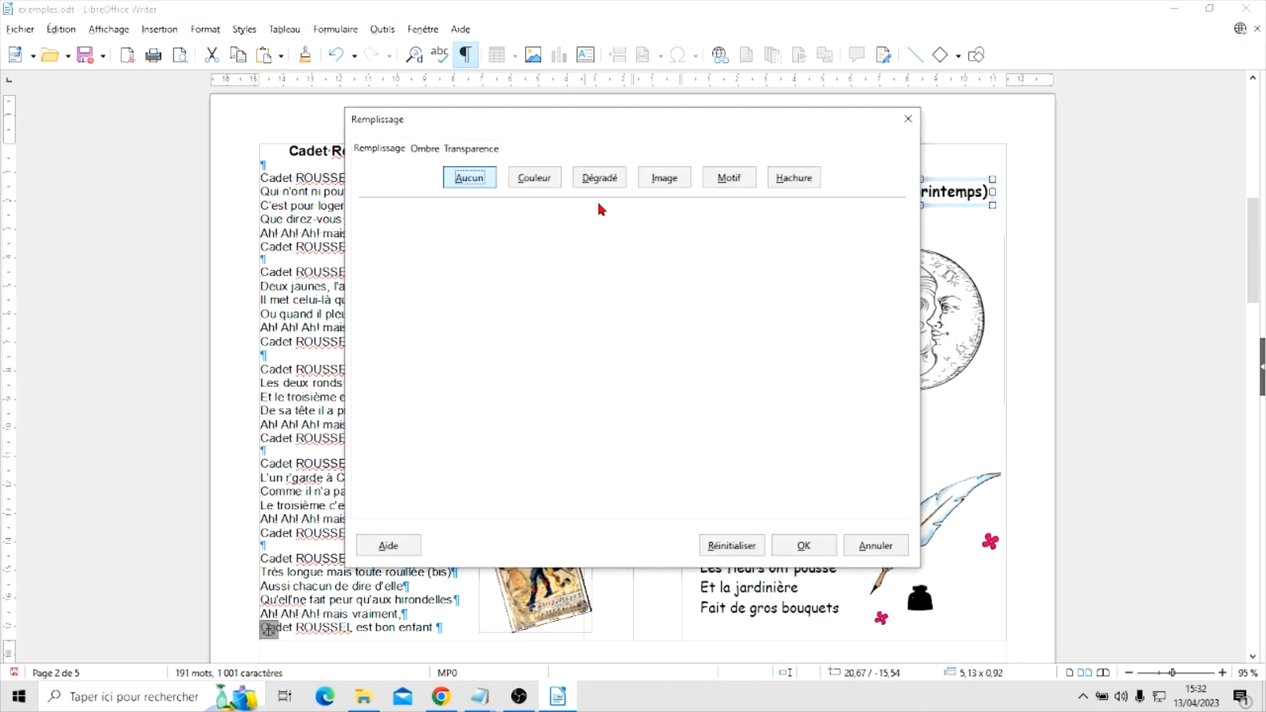
pyautogui.click(539, 179)
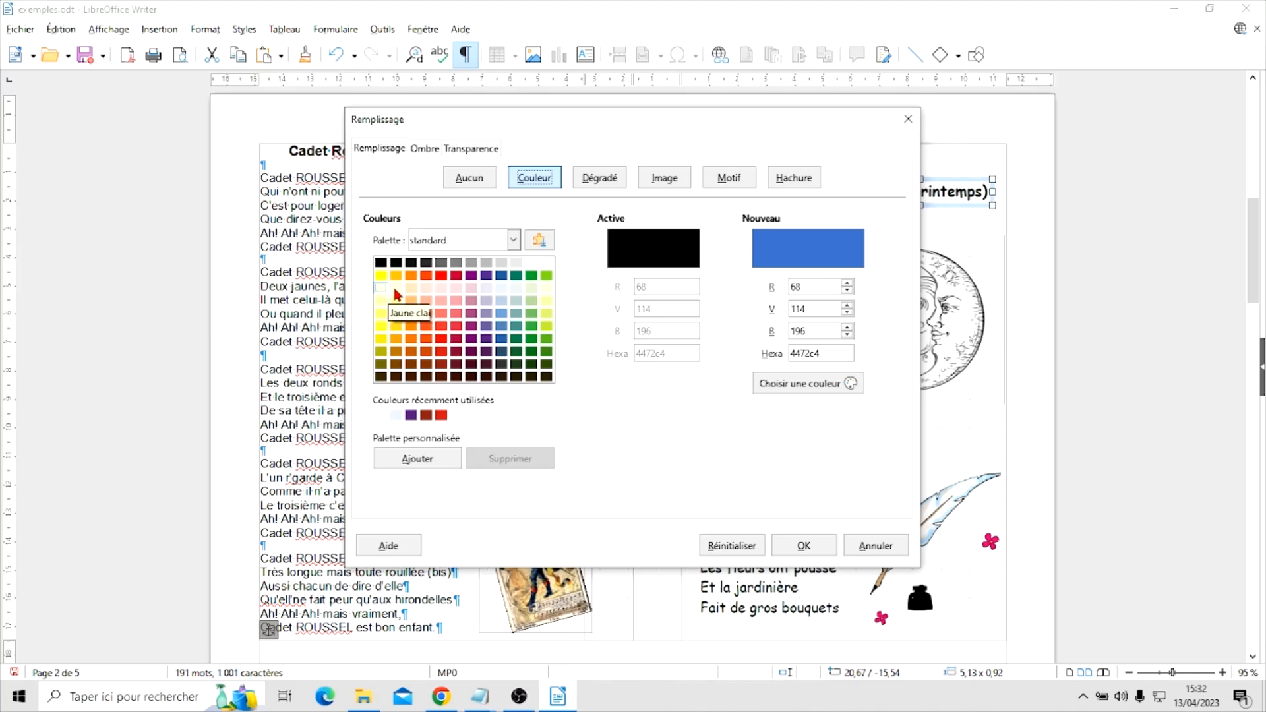
pyautogui.click(547, 263)
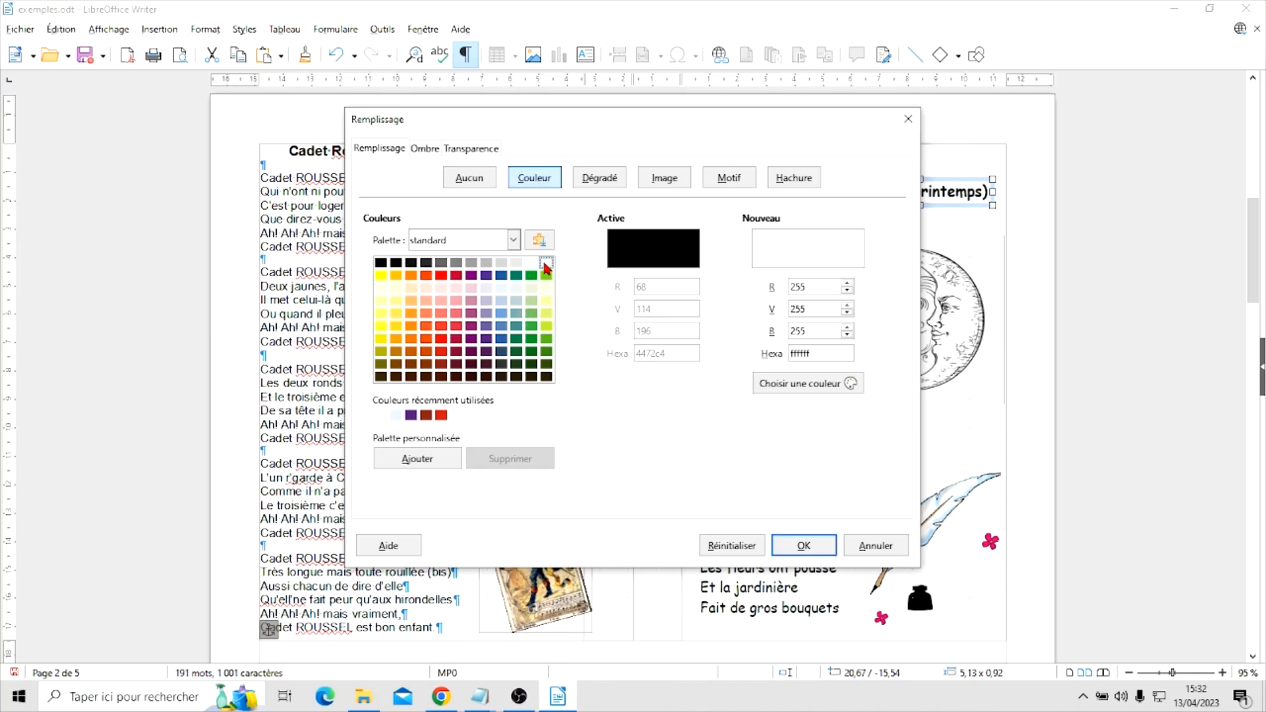
pyautogui.click(803, 546)
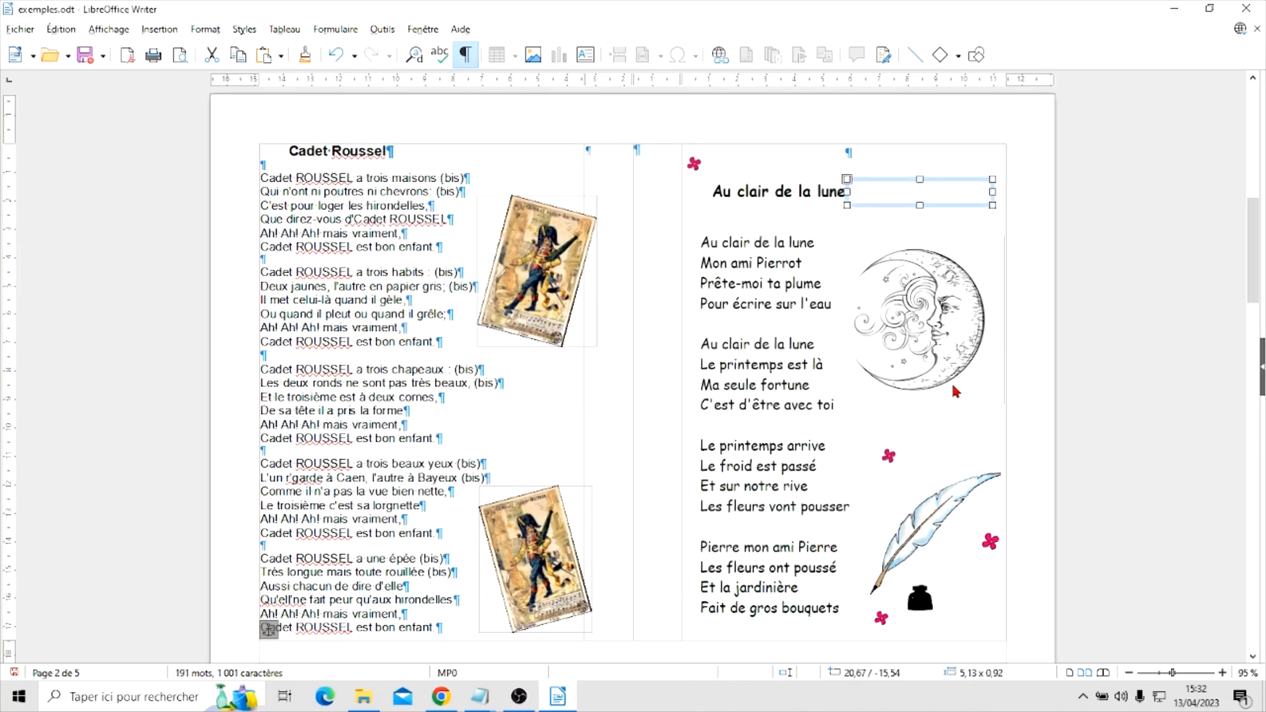
# Shift the white text box slightly right to about 20.81 / -15.55 cm, clear of "Au clair de la lune", and deselect it
pyautogui.click(970, 258)
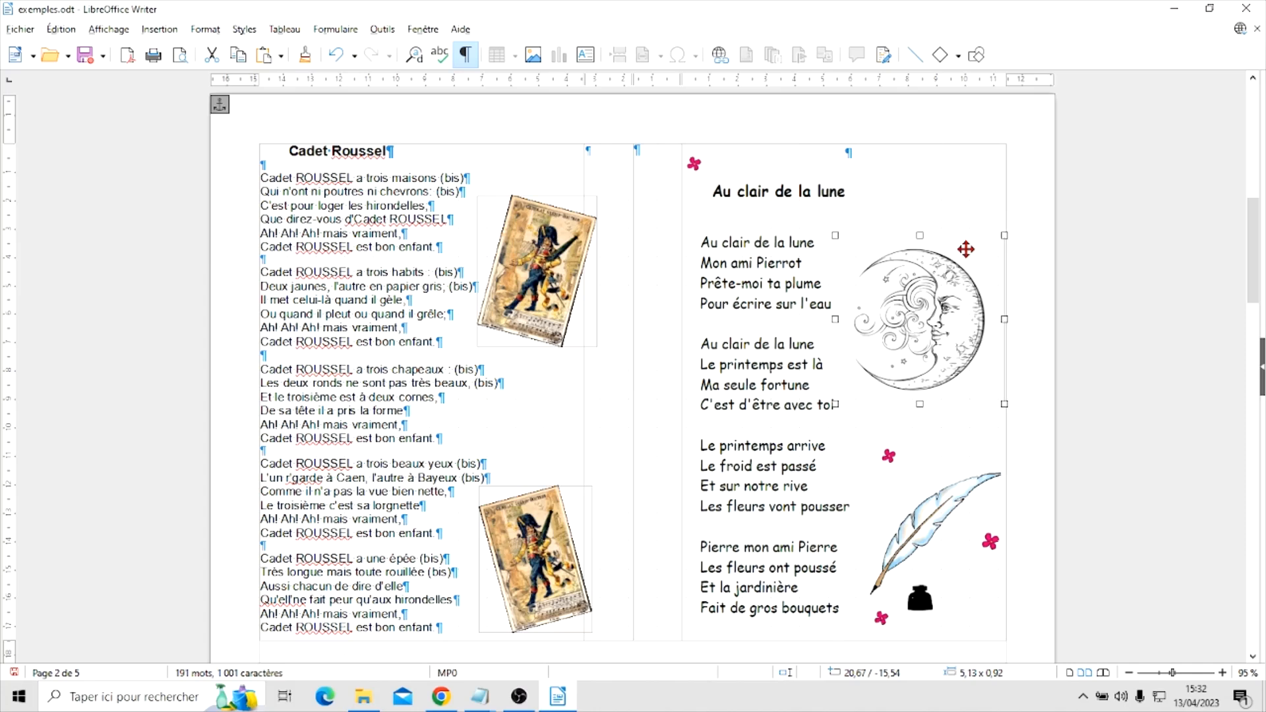
pyautogui.click(913, 215)
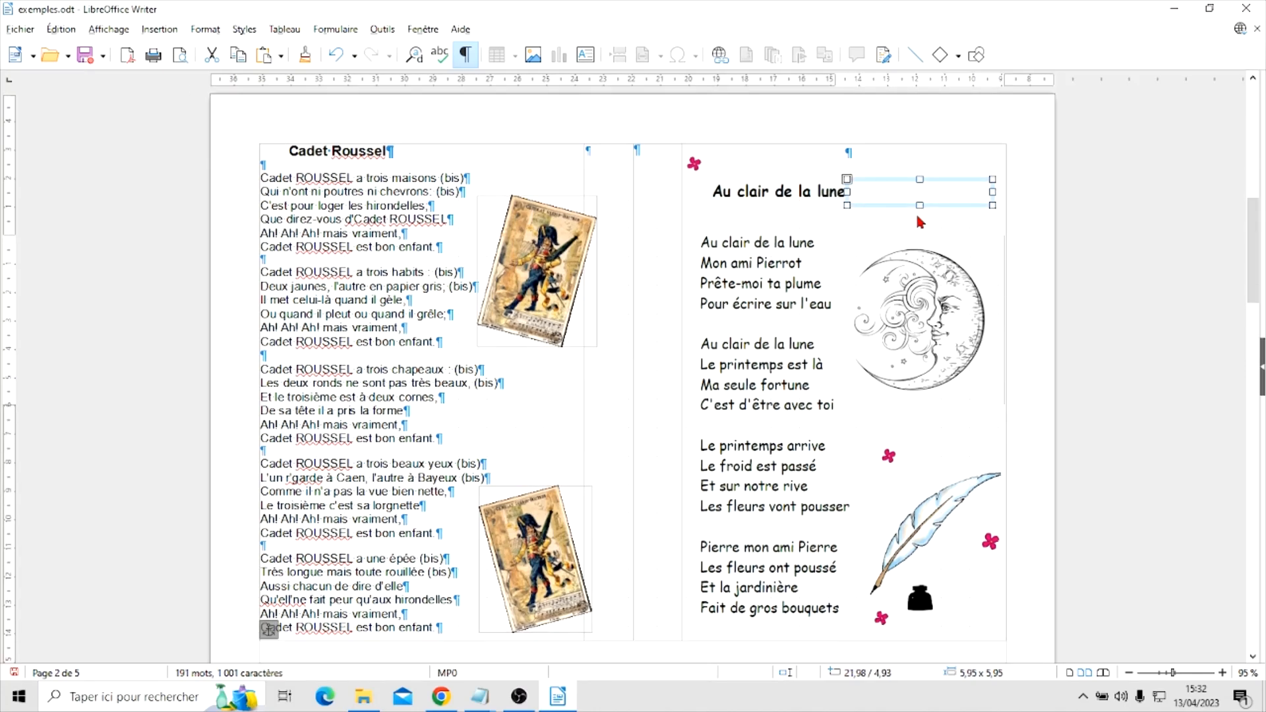
pyautogui.moveTo(918, 189)
pyautogui.mouseDown()
pyautogui.moveTo(921, 215)
pyautogui.moveTo(925, 191)
pyautogui.mouseUp()
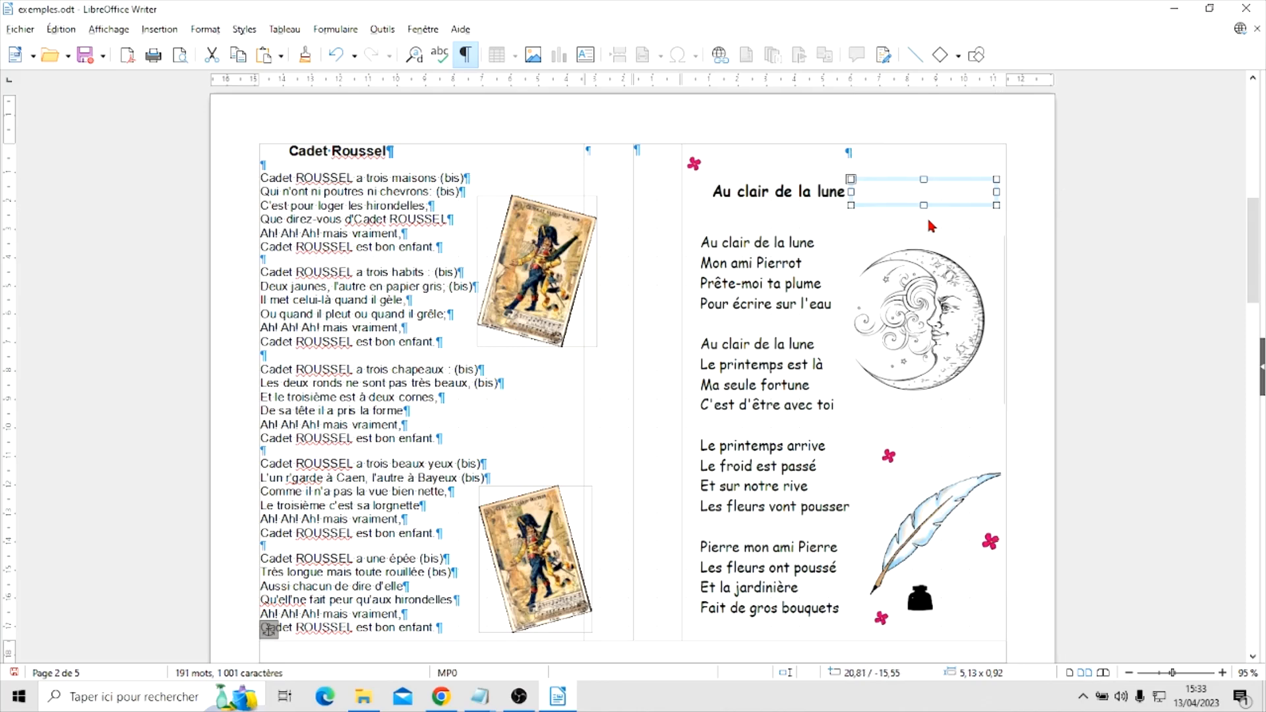
pyautogui.click(967, 228)
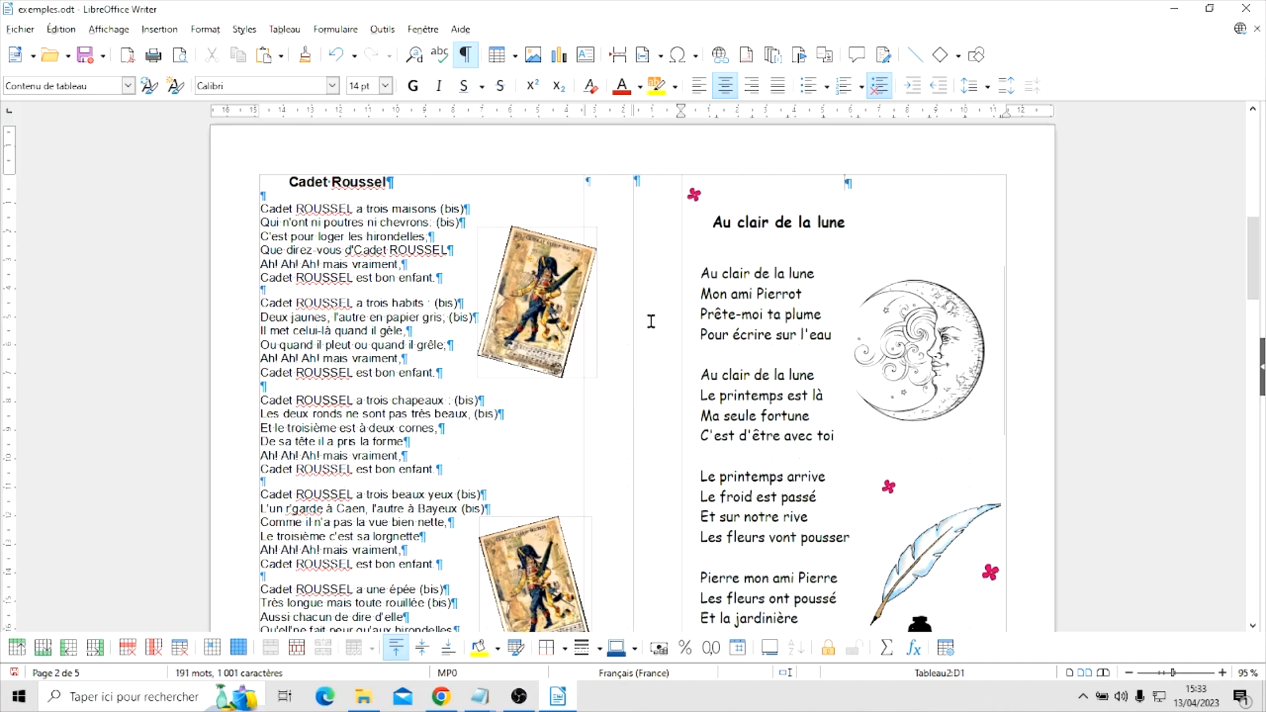
# Review the booklet layout from the cover sheet to the blank pages 2 and 7, checking the "Cadet Roussel" and "Au clair de la lune" pages
pyautogui.scroll(-1, 650, 321)
pyautogui.scroll(-15, 649, 321)
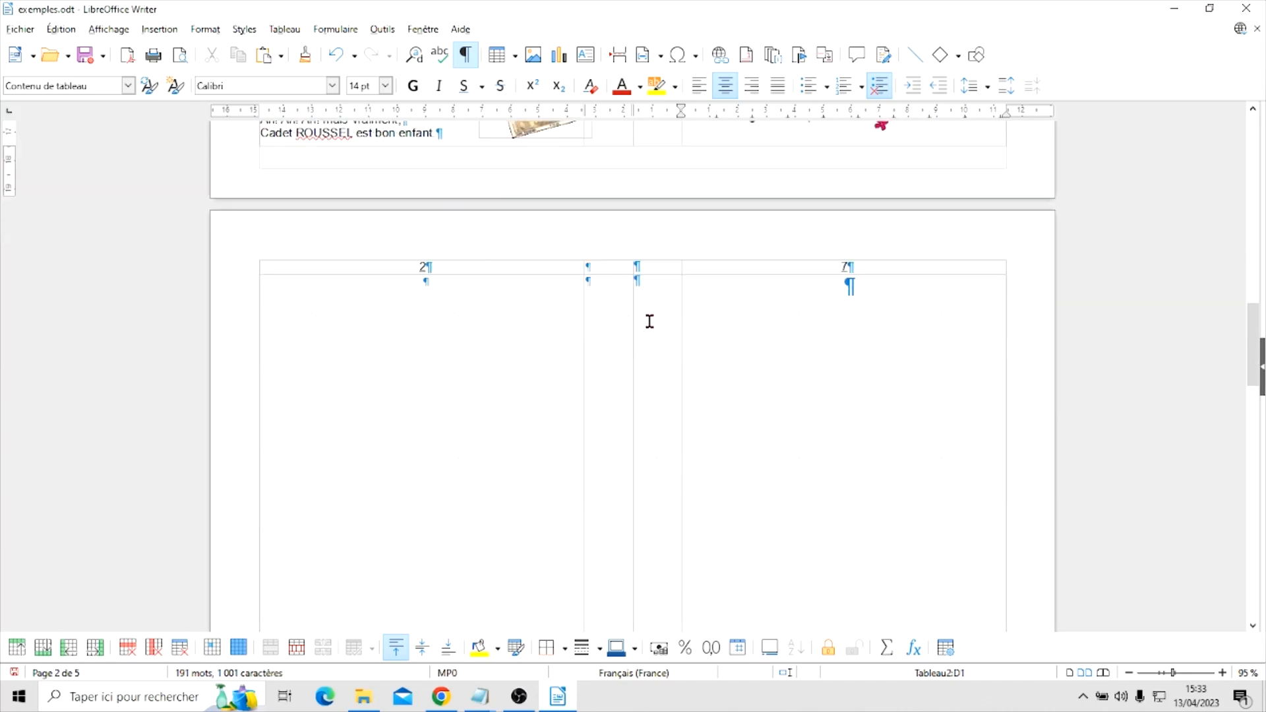
pyautogui.scroll(1, 649, 319)
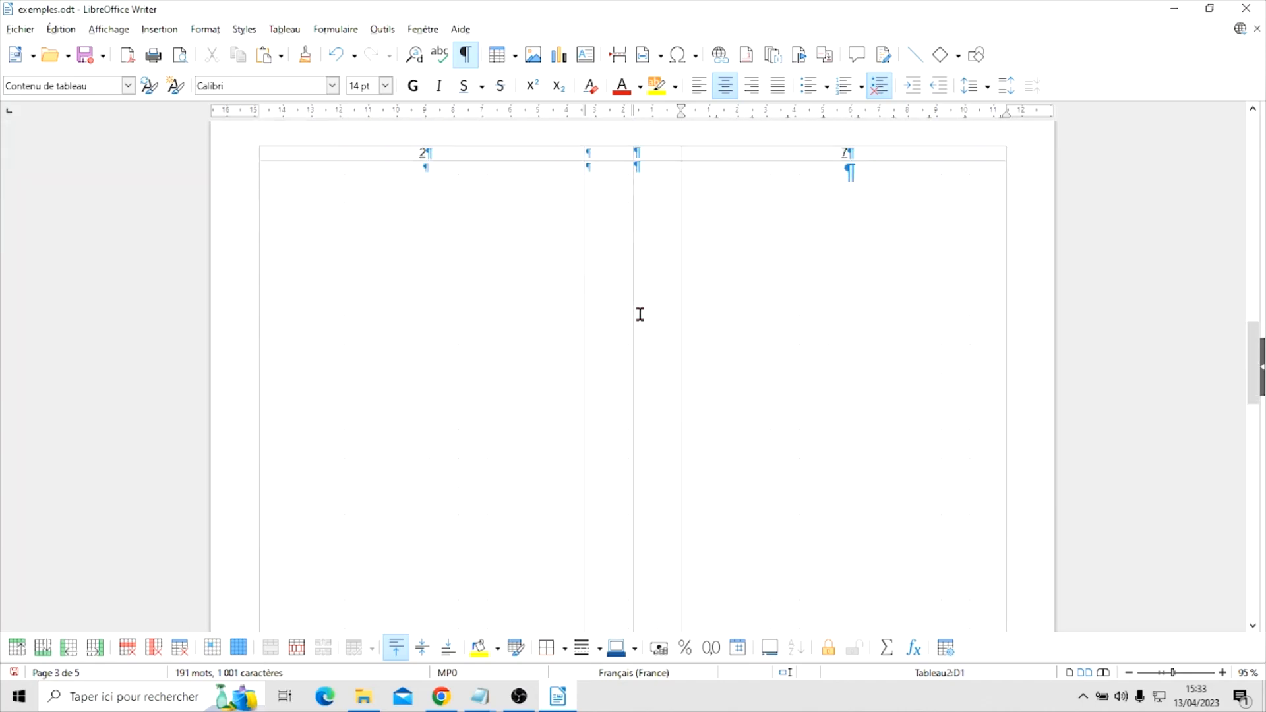
pyautogui.scroll(10, 575, 318)
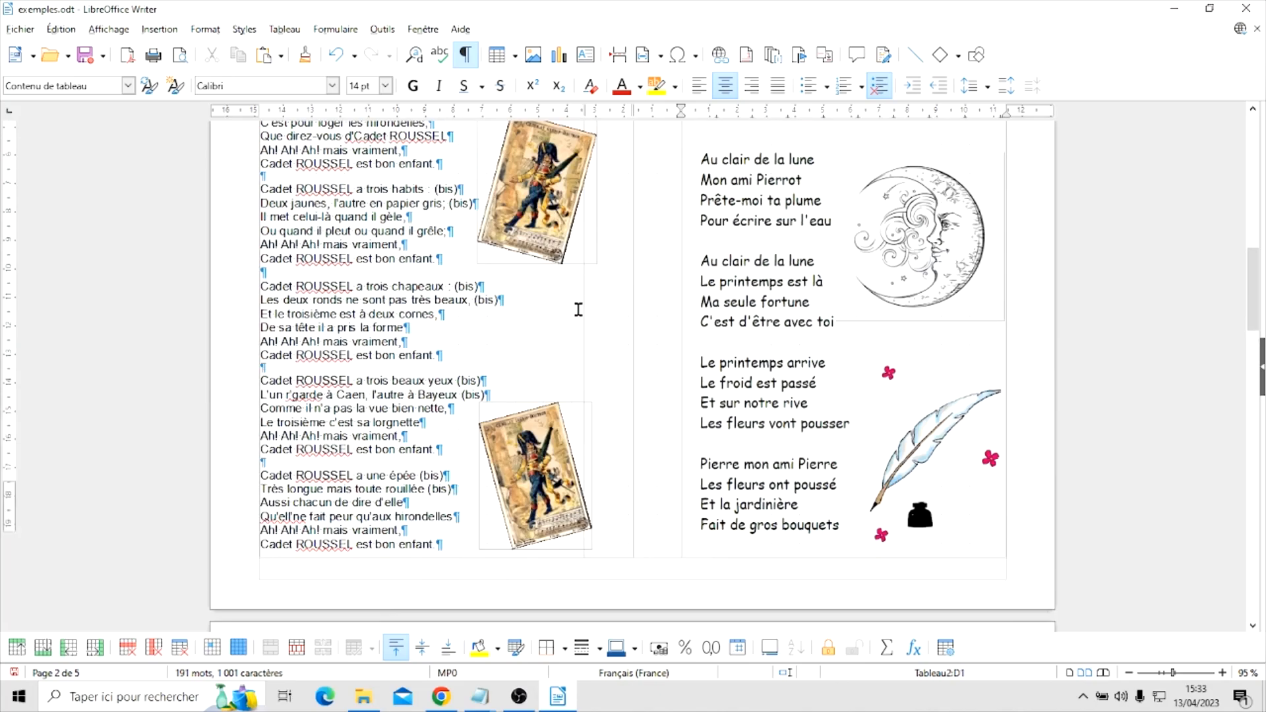
pyautogui.scroll(7, 578, 307)
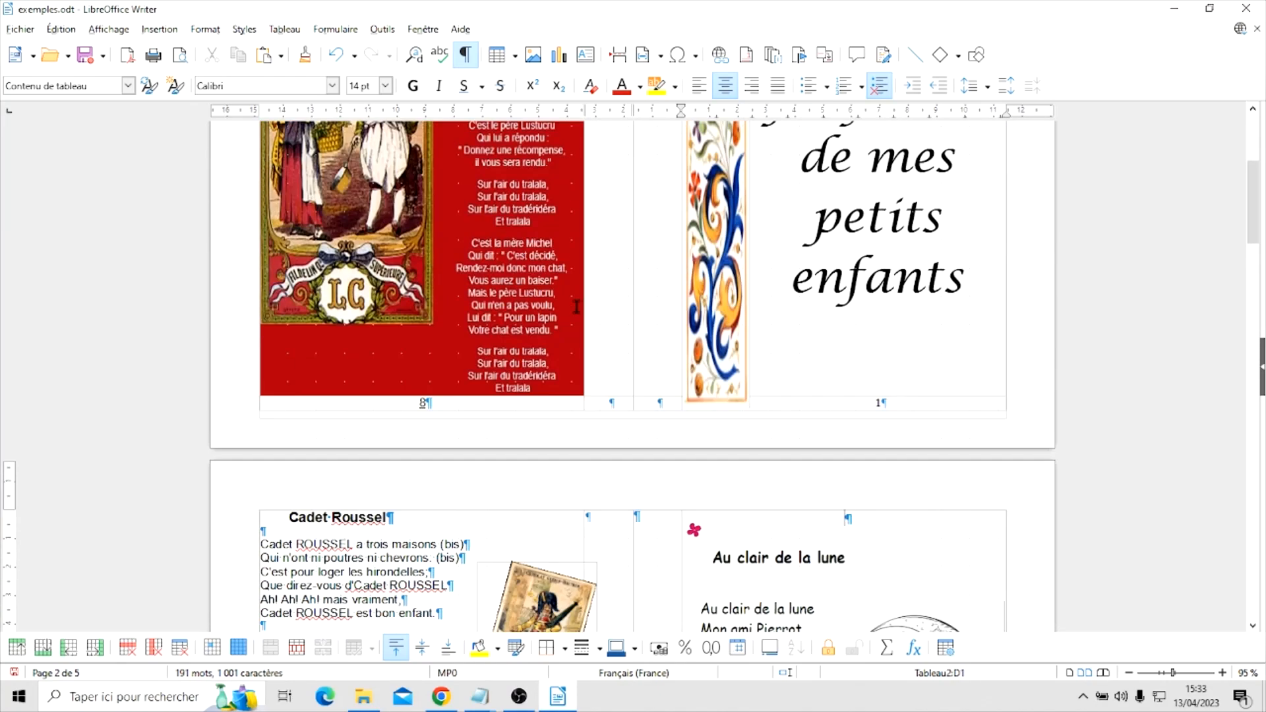
pyautogui.scroll(5, 575, 306)
pyautogui.scroll(-20, 576, 308)
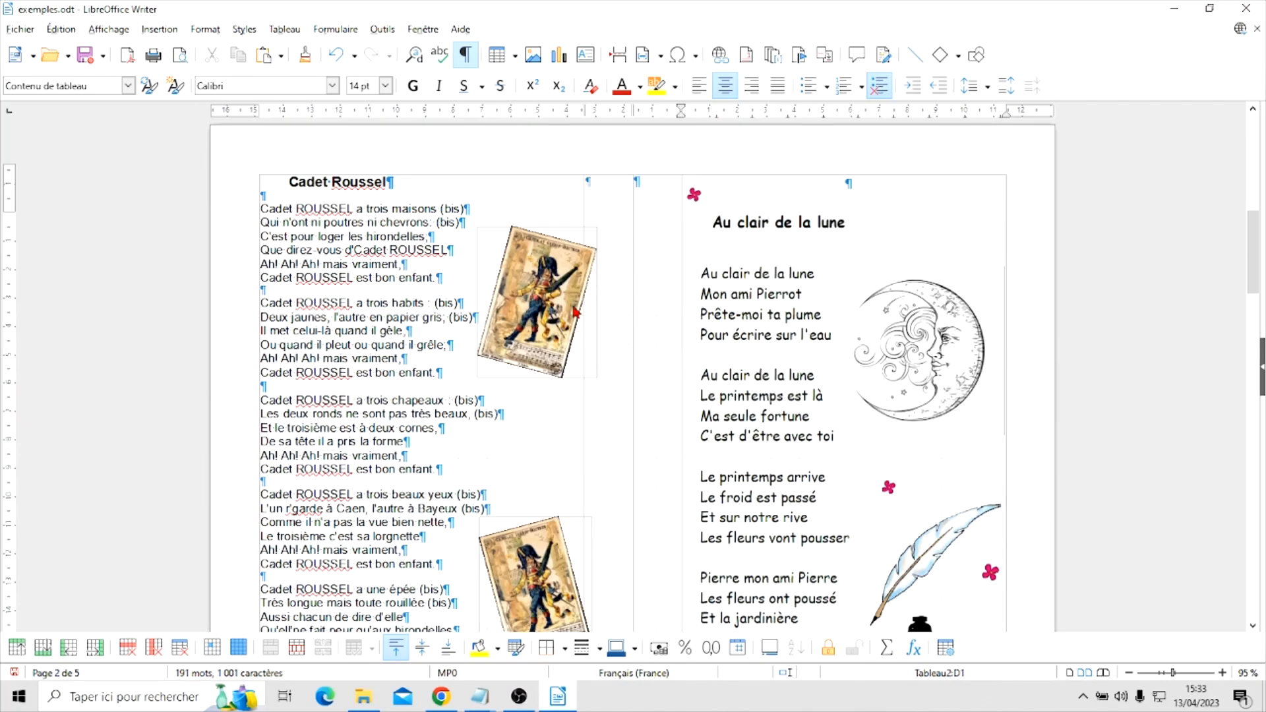
pyautogui.scroll(-5, 575, 311)
pyautogui.scroll(10, 572, 306)
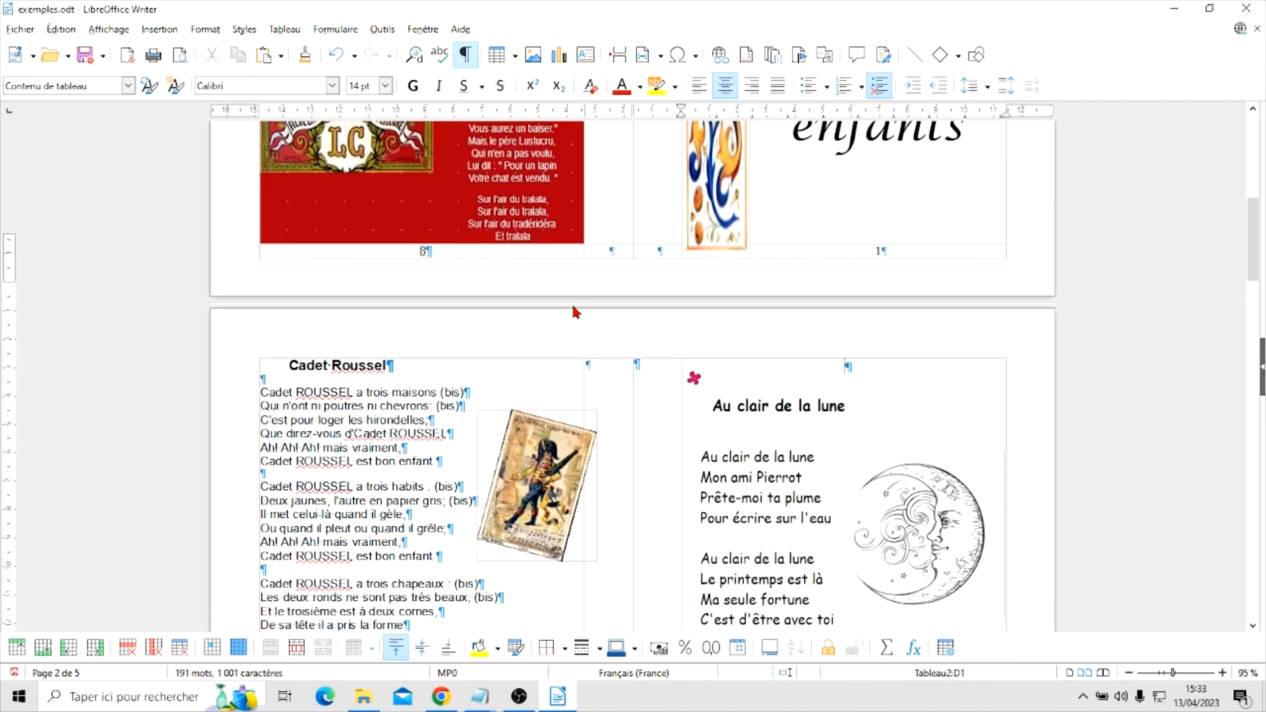
pyautogui.scroll(-20, 571, 304)
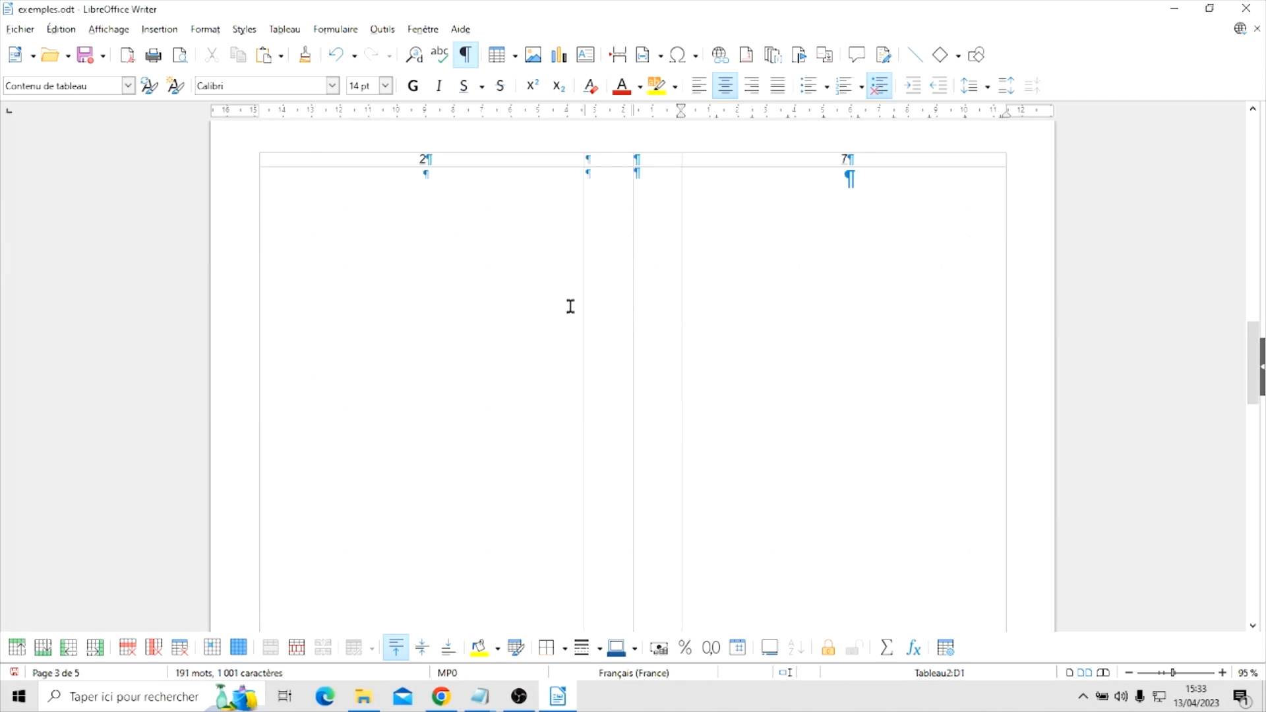
pyautogui.scroll(6, 639, 318)
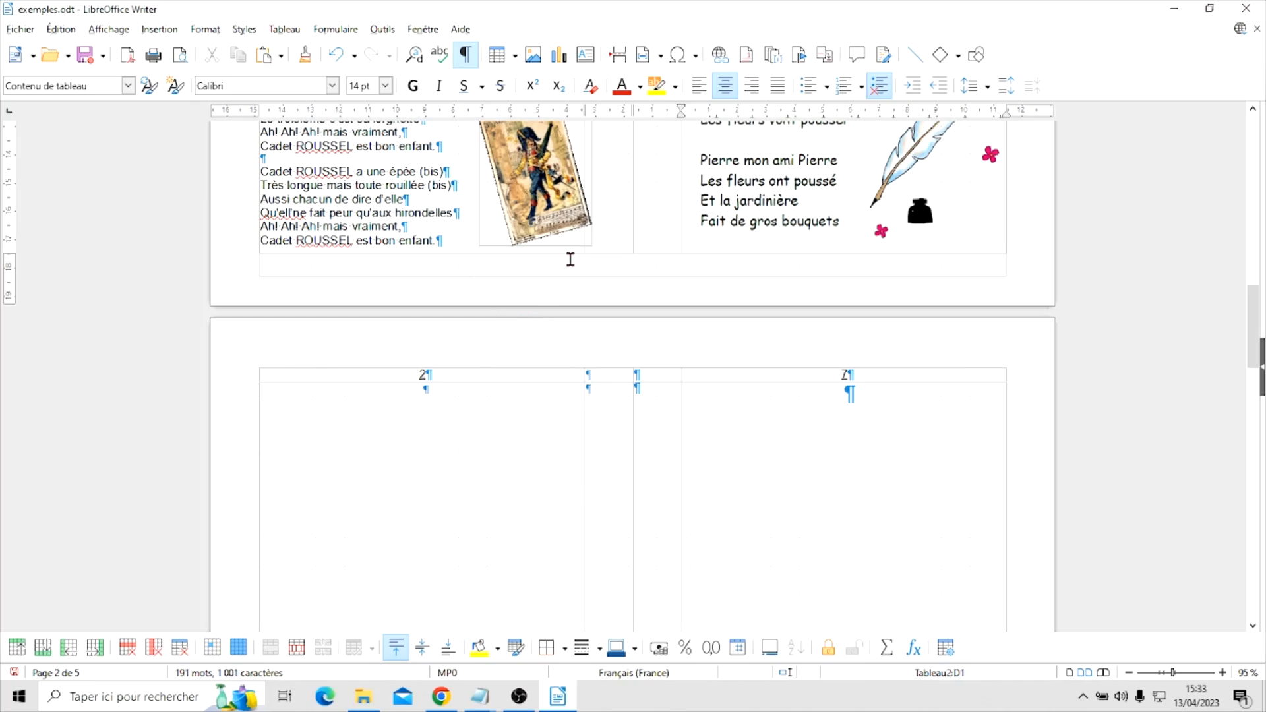
pyautogui.scroll(2, 640, 259)
pyautogui.scroll(1, 640, 259)
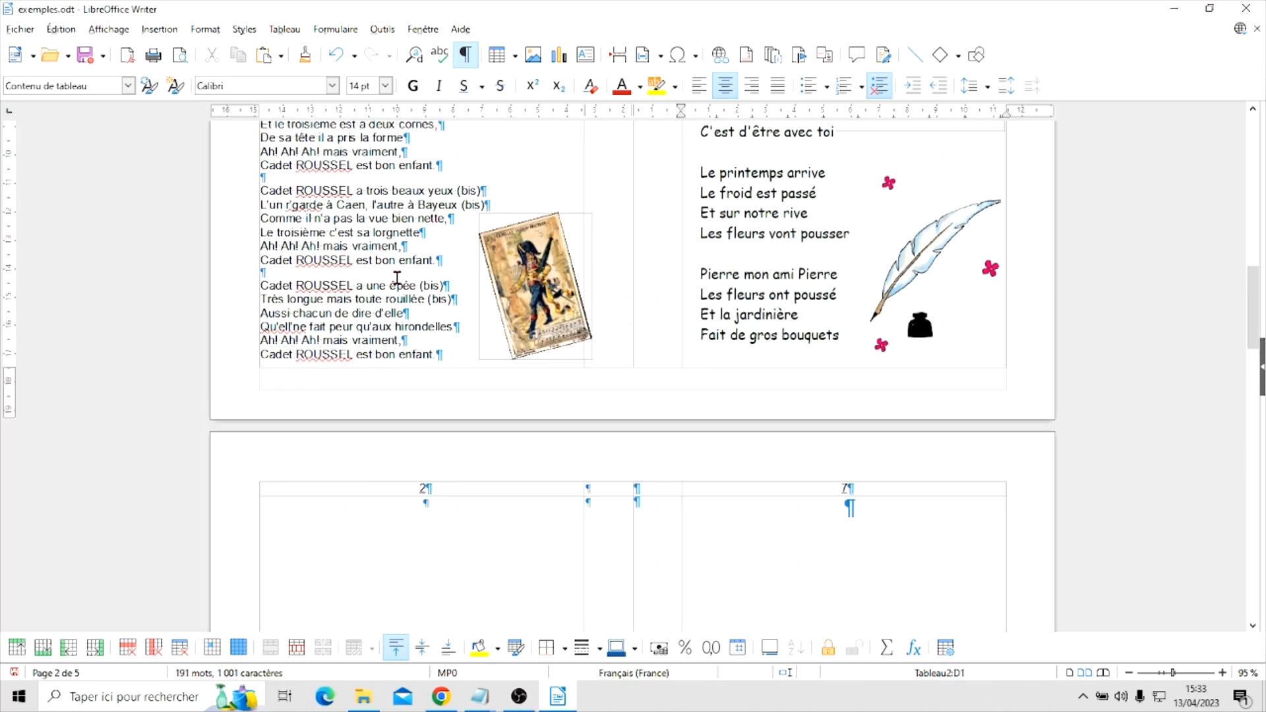
pyautogui.scroll(3, 436, 289)
pyautogui.scroll(4, 436, 289)
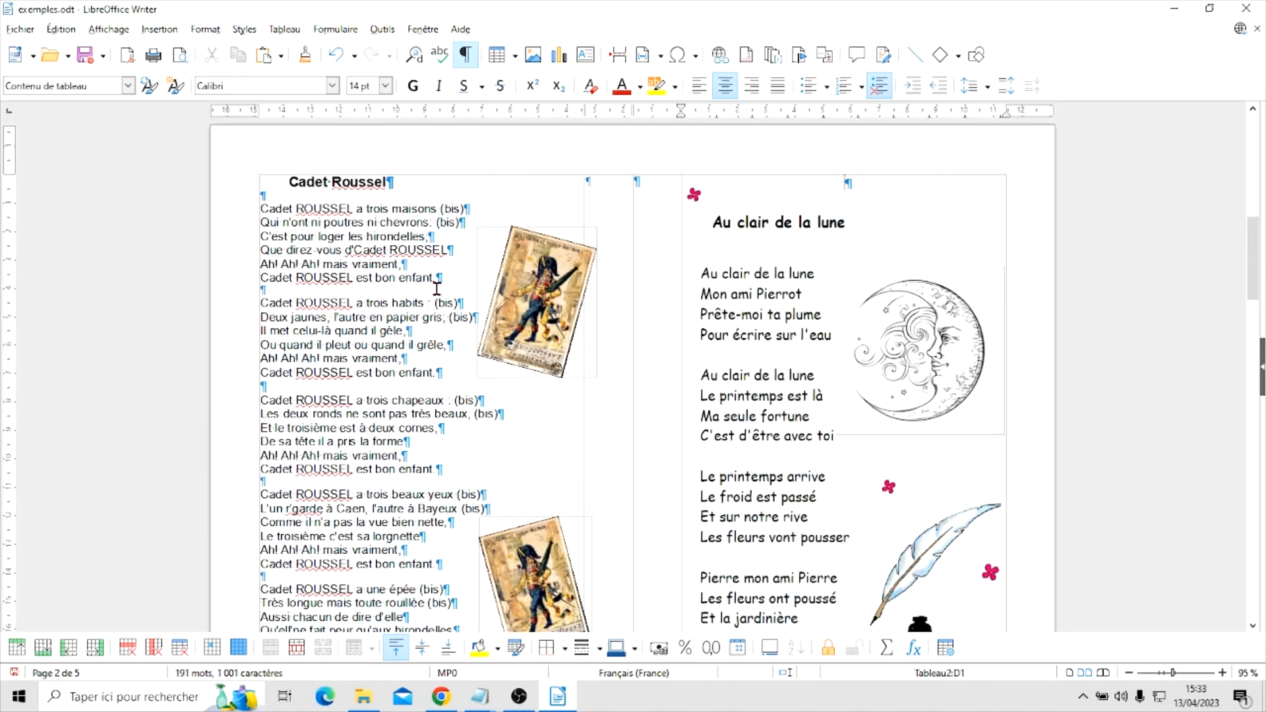
# Set the empty line above the verse "Cadet ROUSSEL a une épée" to 8 pt
pyautogui.scroll(-4, 783, 319)
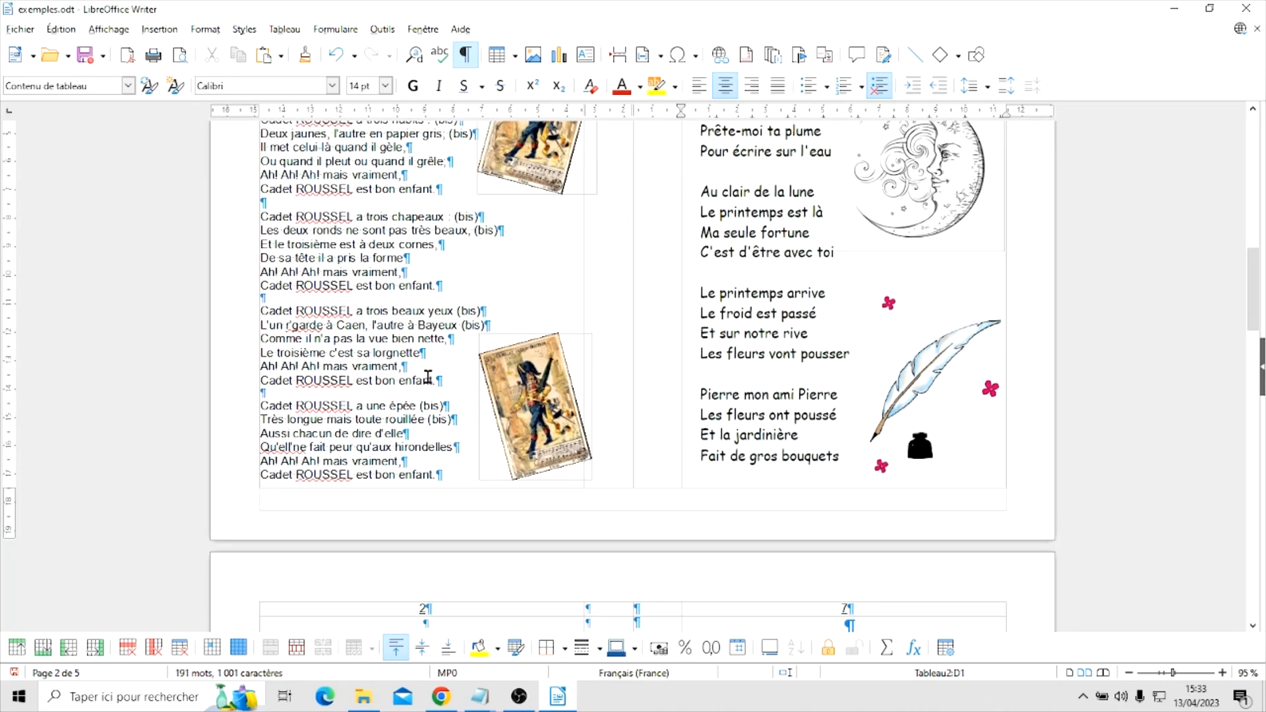
pyautogui.click(322, 390)
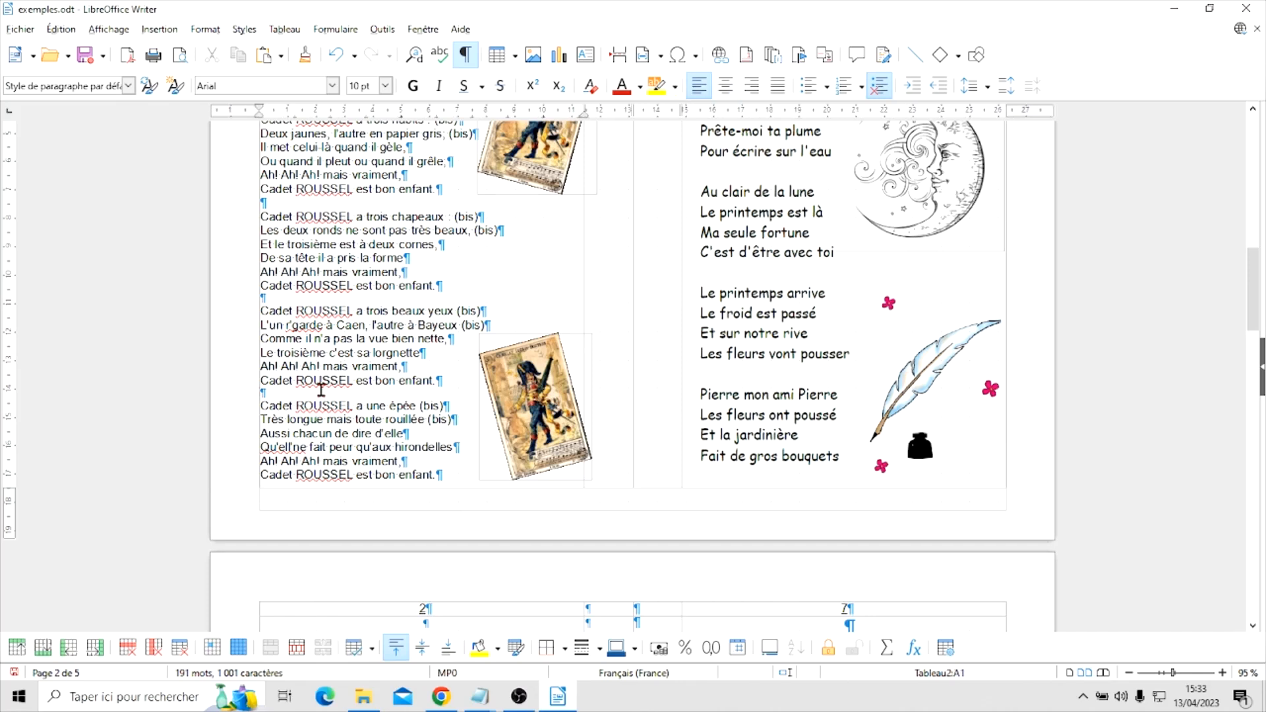
pyautogui.click(385, 86)
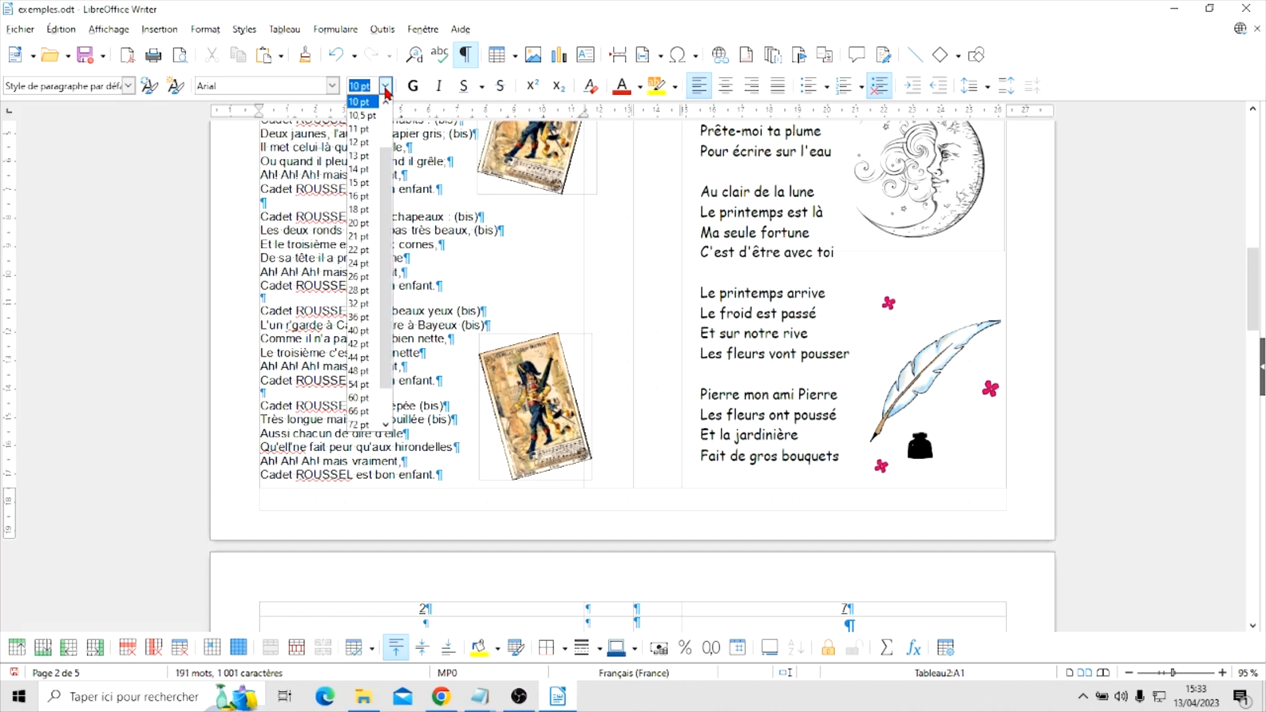
pyautogui.click(387, 101)
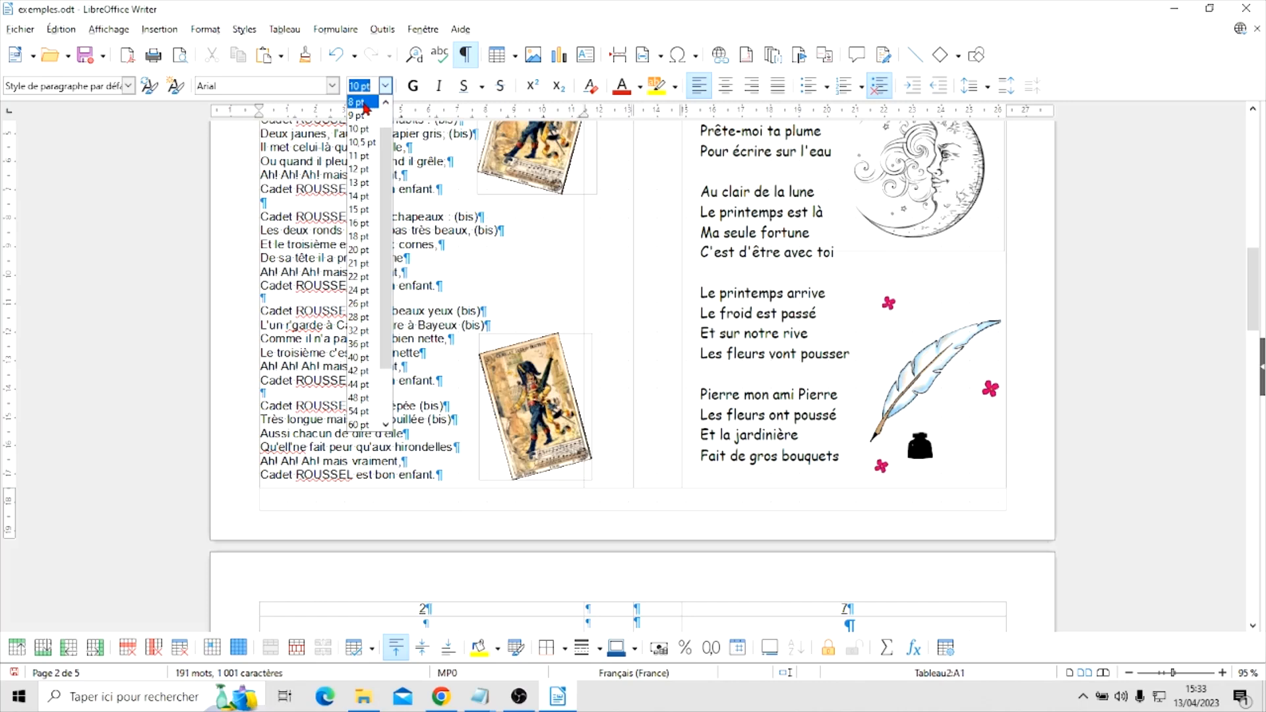
pyautogui.click(364, 103)
# Set the empty line above the verse "Cadet ROUSSEL a trois beaux yeux" to 8 pt
pyautogui.click(321, 306)
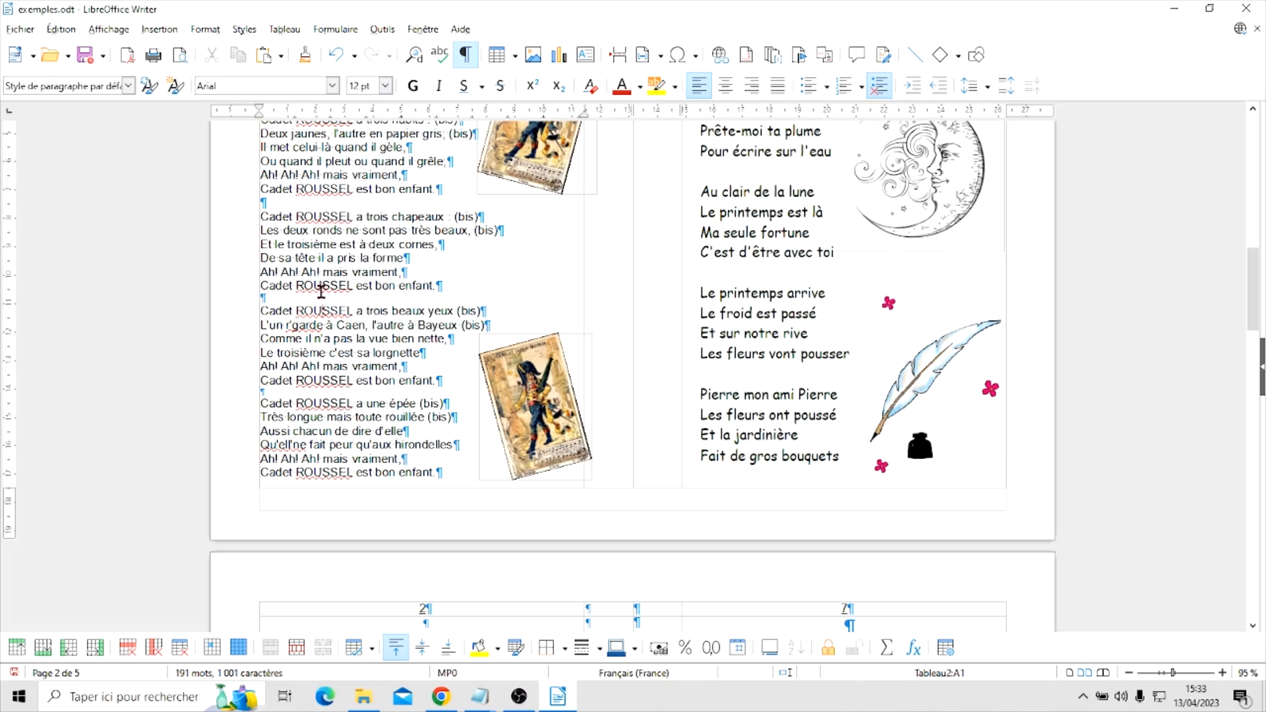
pyautogui.click(316, 294)
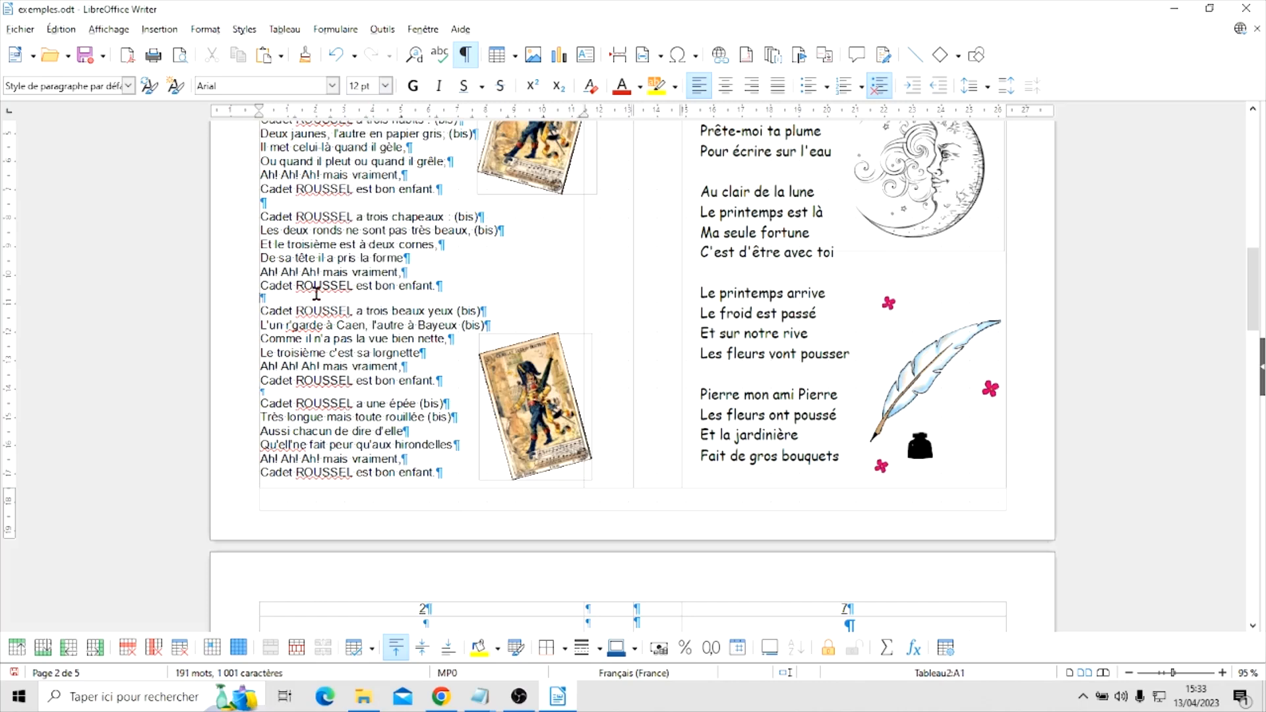
pyautogui.click(385, 85)
pyautogui.click(385, 101)
pyautogui.click(385, 101)
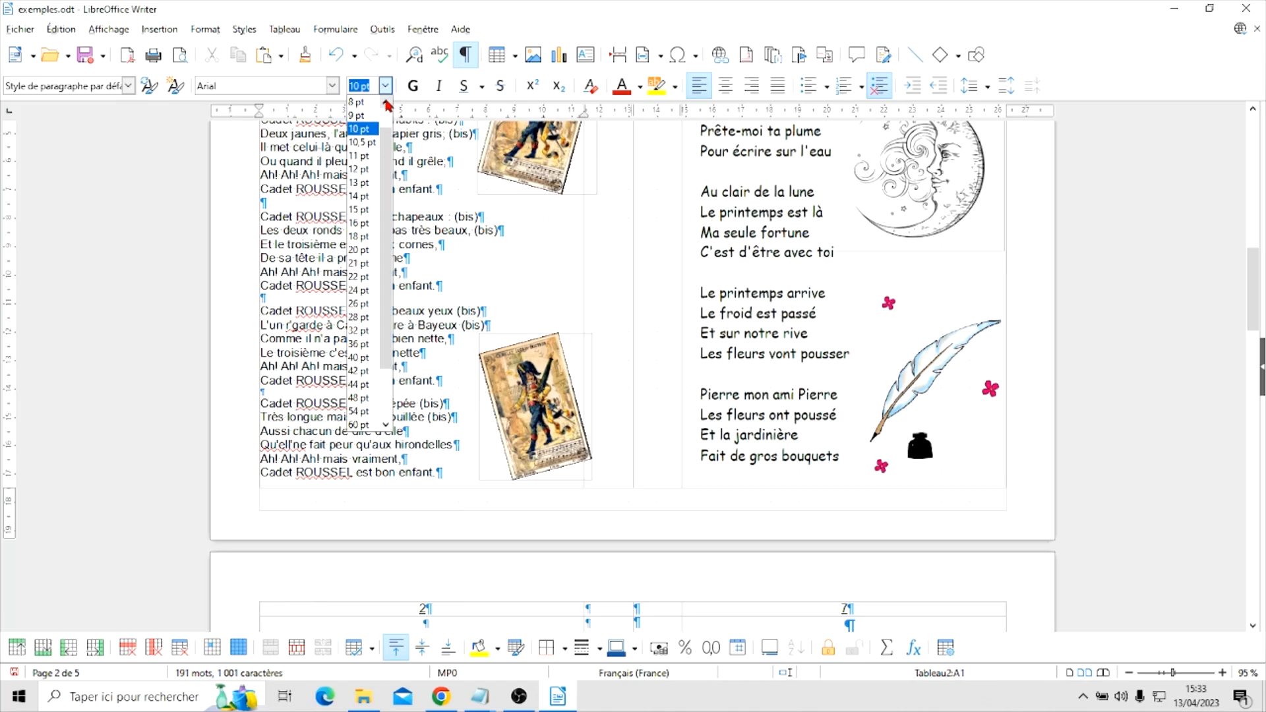
pyautogui.click(370, 103)
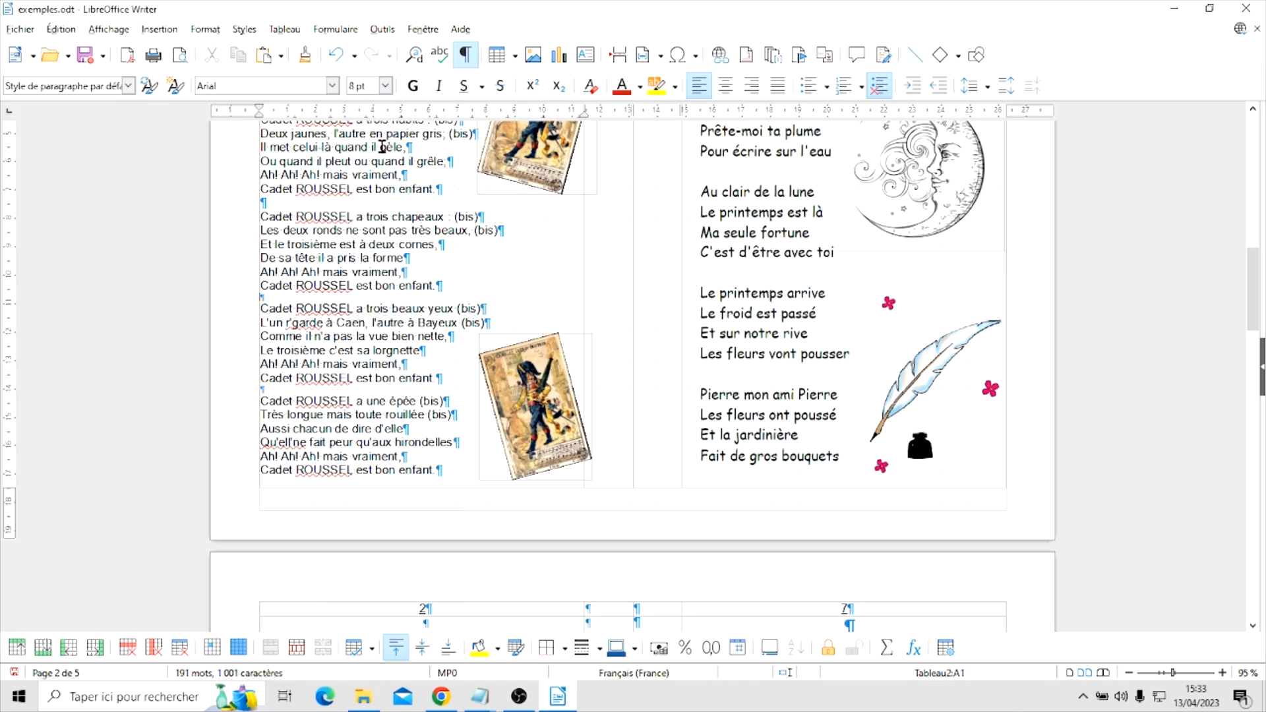
# Set the empty line above the verse "Cadet ROUSSEL a trois chapeaux" to 8 pt
pyautogui.click(317, 202)
pyautogui.click(385, 86)
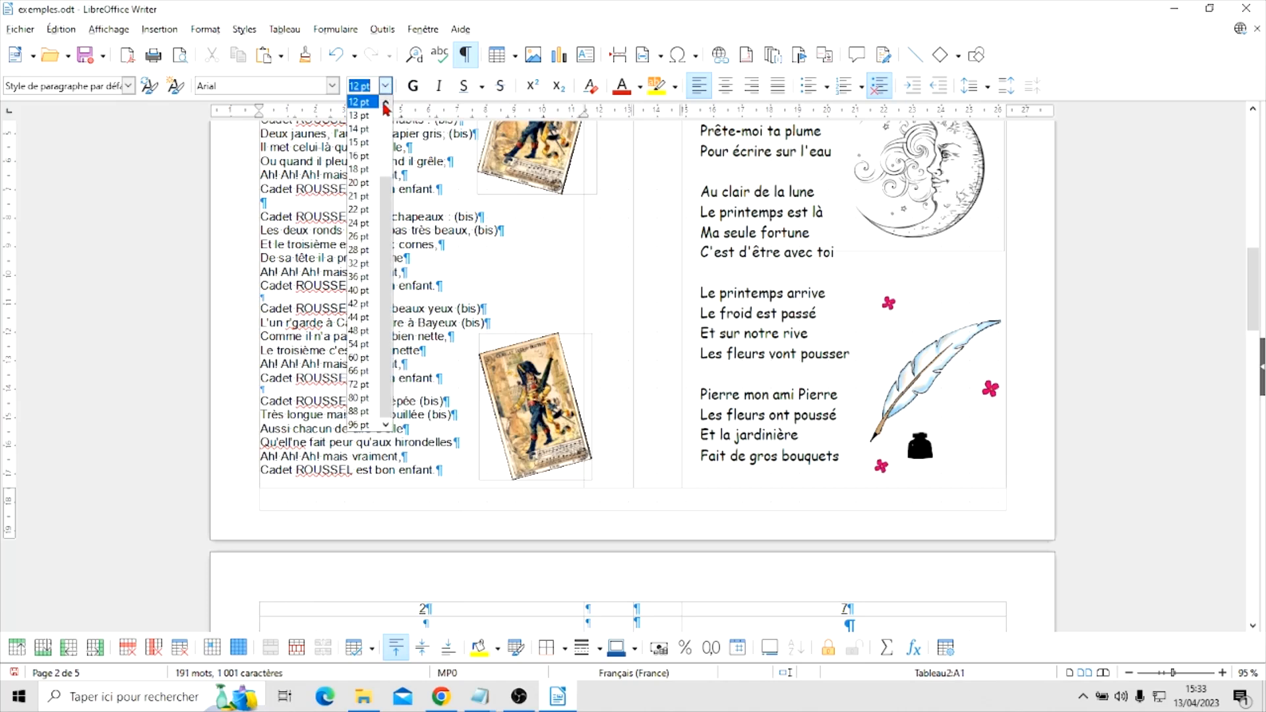
pyautogui.click(387, 103)
pyautogui.click(387, 104)
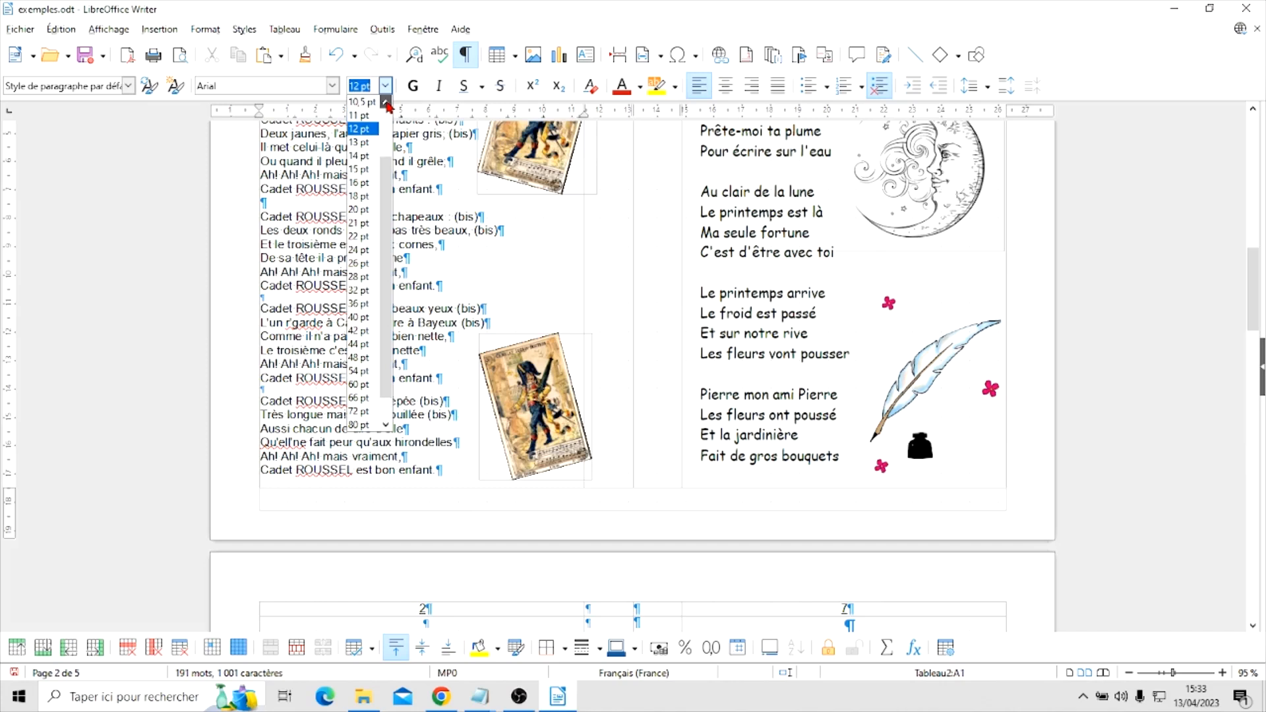
pyautogui.click(387, 103)
pyautogui.click(387, 104)
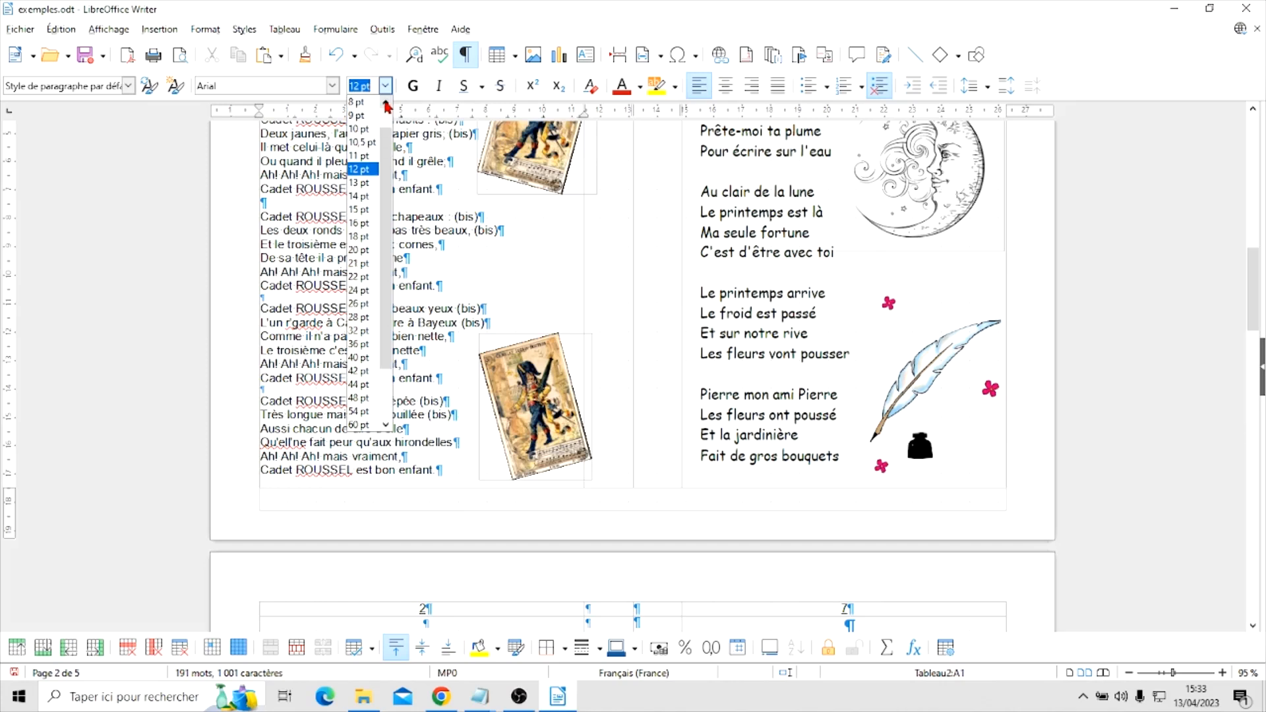
pyautogui.click(387, 103)
pyautogui.click(362, 104)
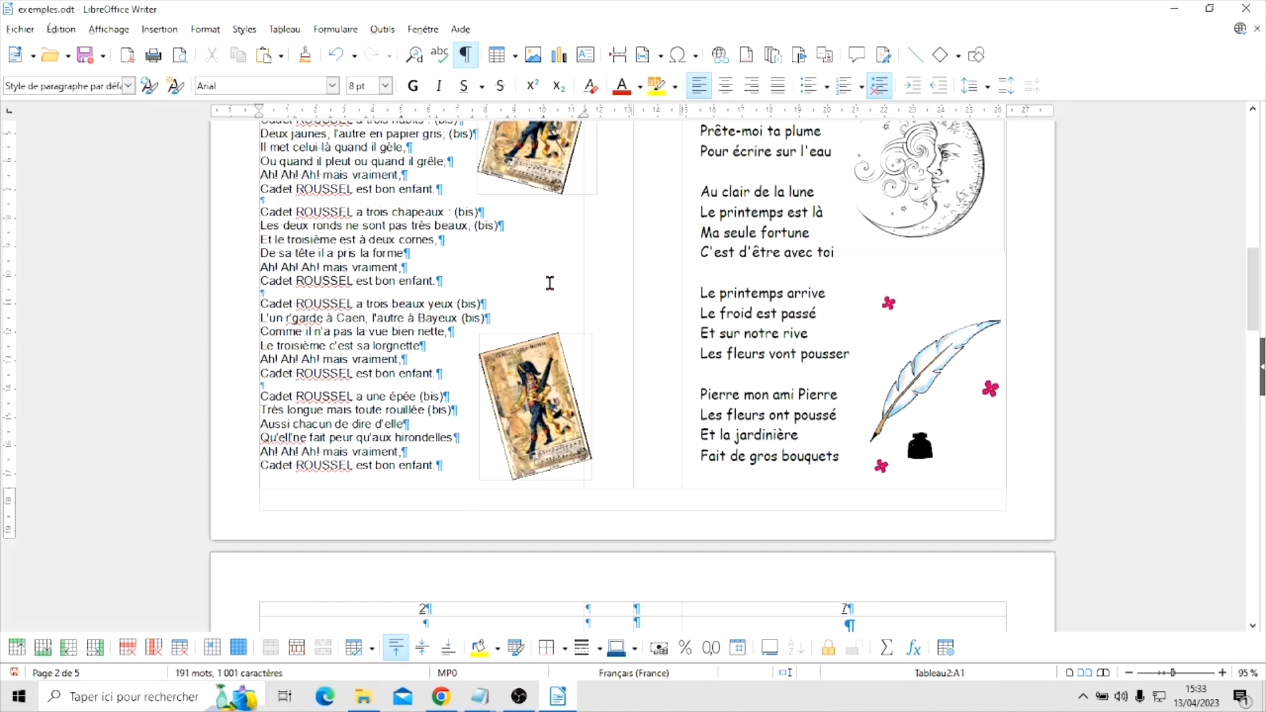
# Move the lower soldier picture up and slightly right to about 9.71 / 11.32 cm, clear of the lyrics, and deselect it
pyautogui.click(538, 363)
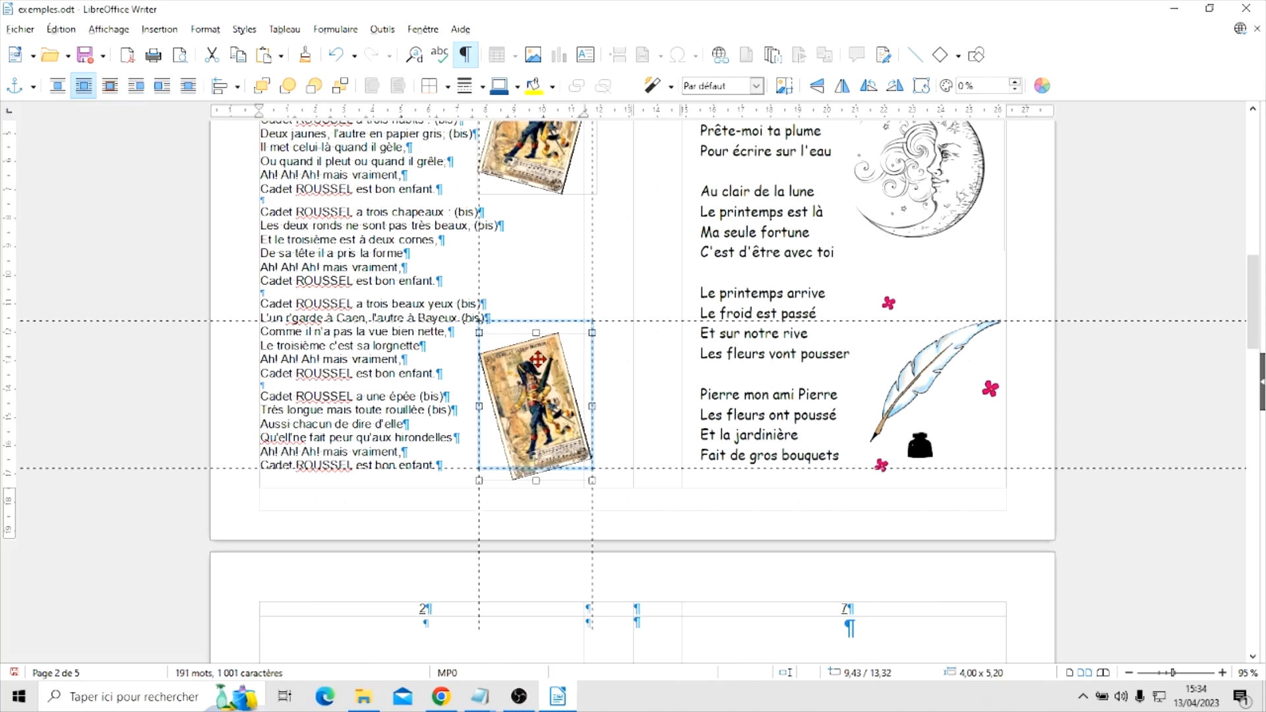
pyautogui.moveTo(536, 359); pyautogui.dragTo(537, 343)
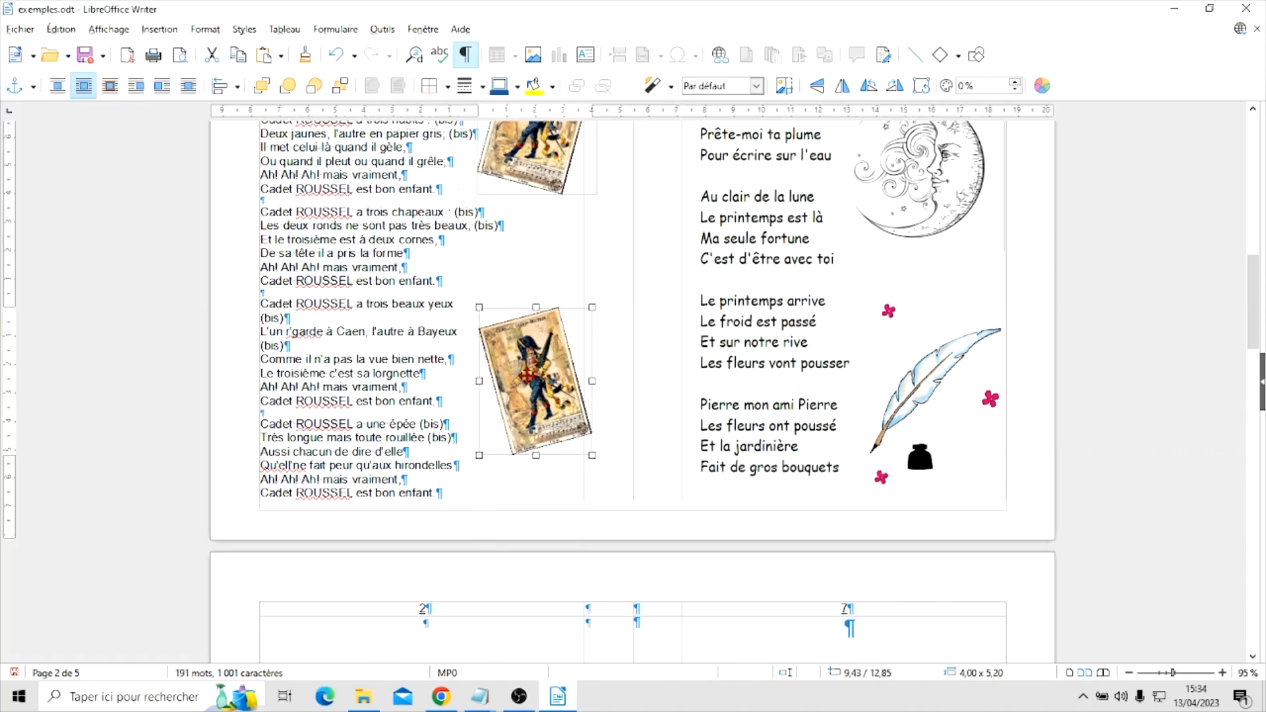
pyautogui.moveTo(525, 377); pyautogui.dragTo(528, 344)
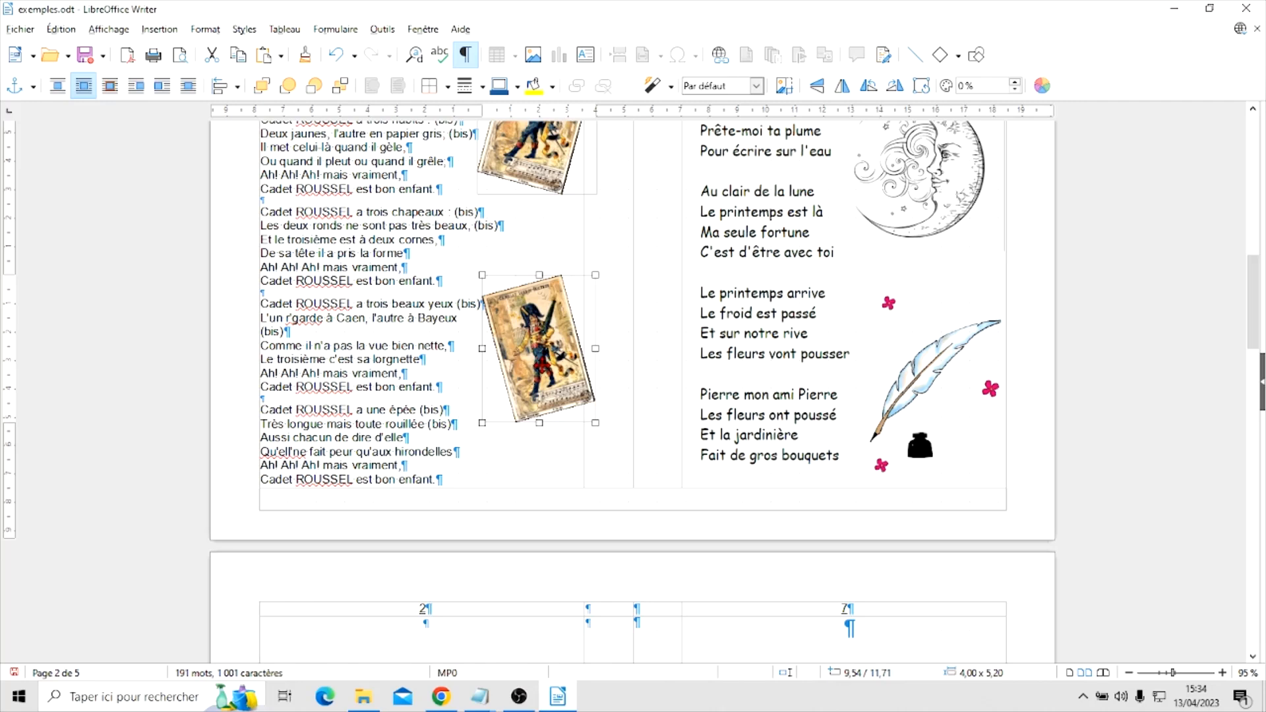
pyautogui.moveTo(539, 348); pyautogui.dragTo(544, 337)
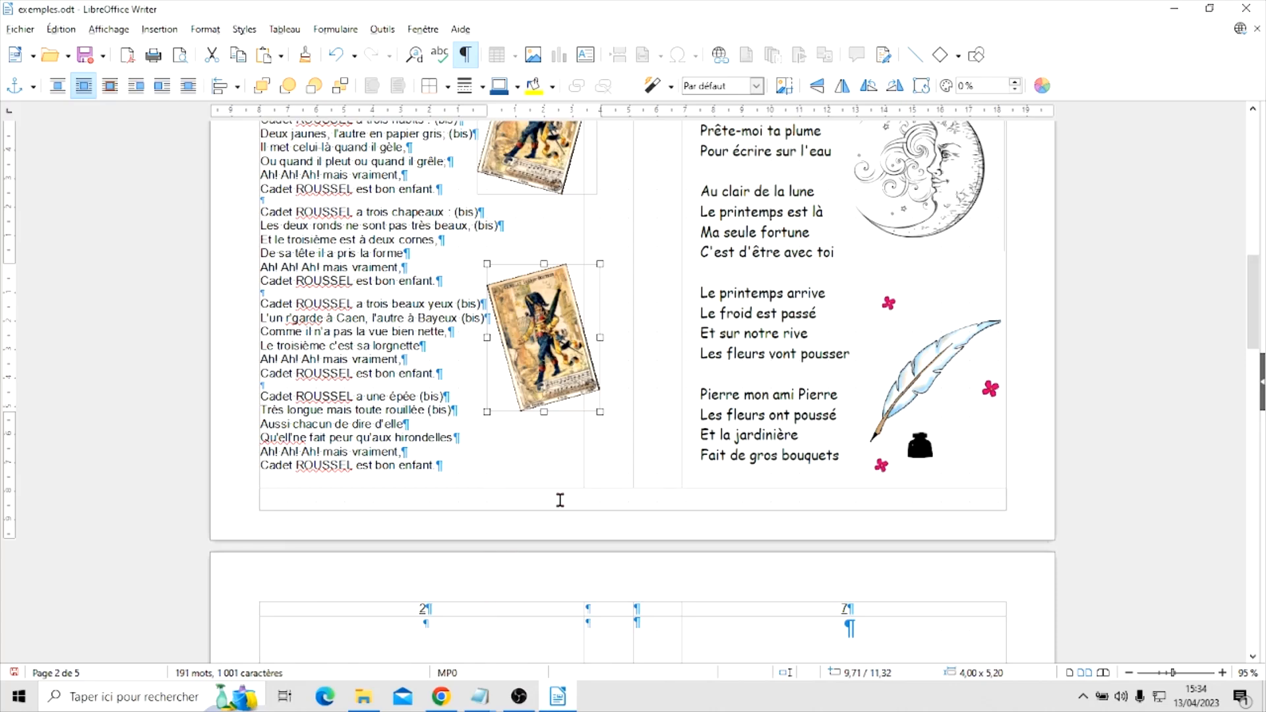
pyautogui.scroll(4, 540, 451)
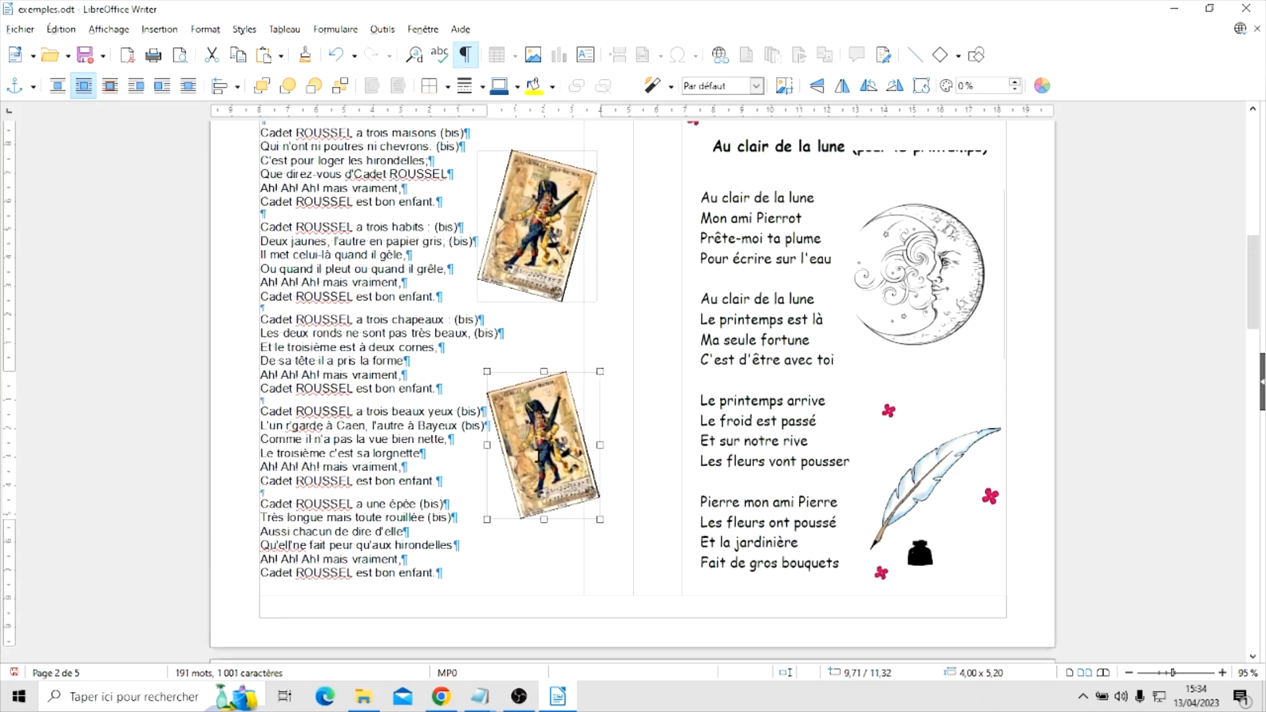
pyautogui.scroll(2, 540, 455)
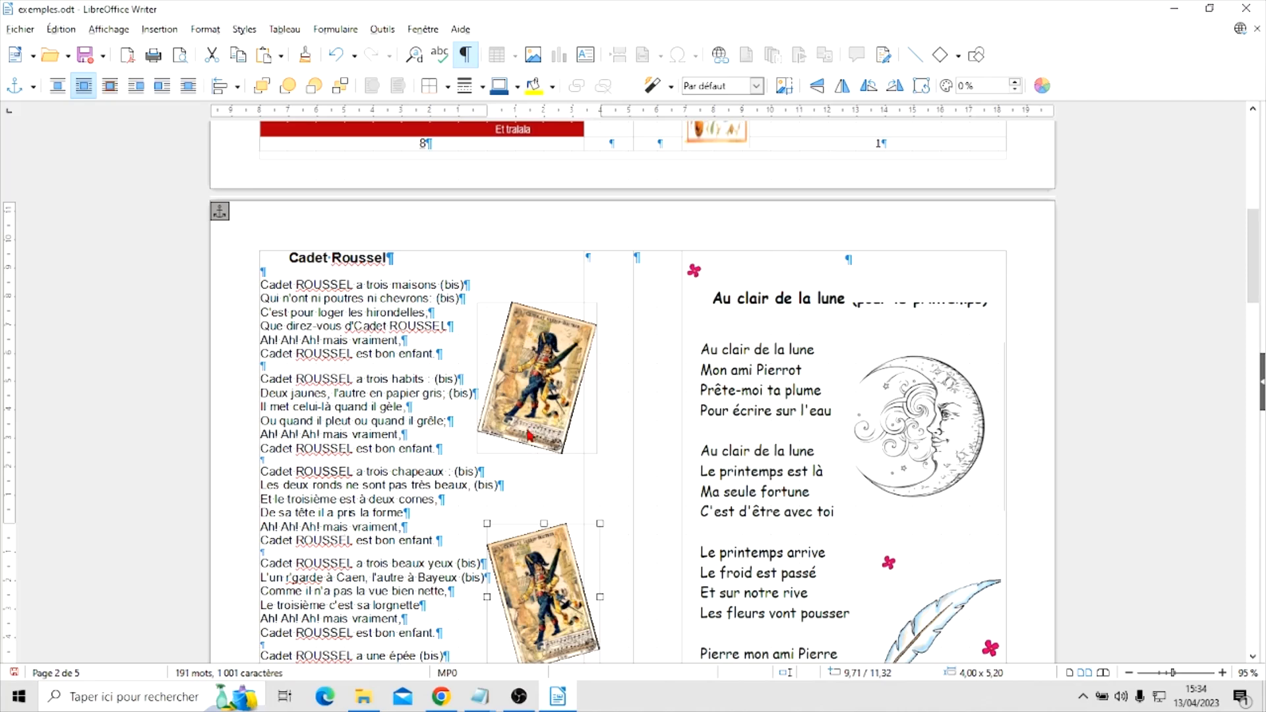
pyautogui.scroll(-5, 550, 438)
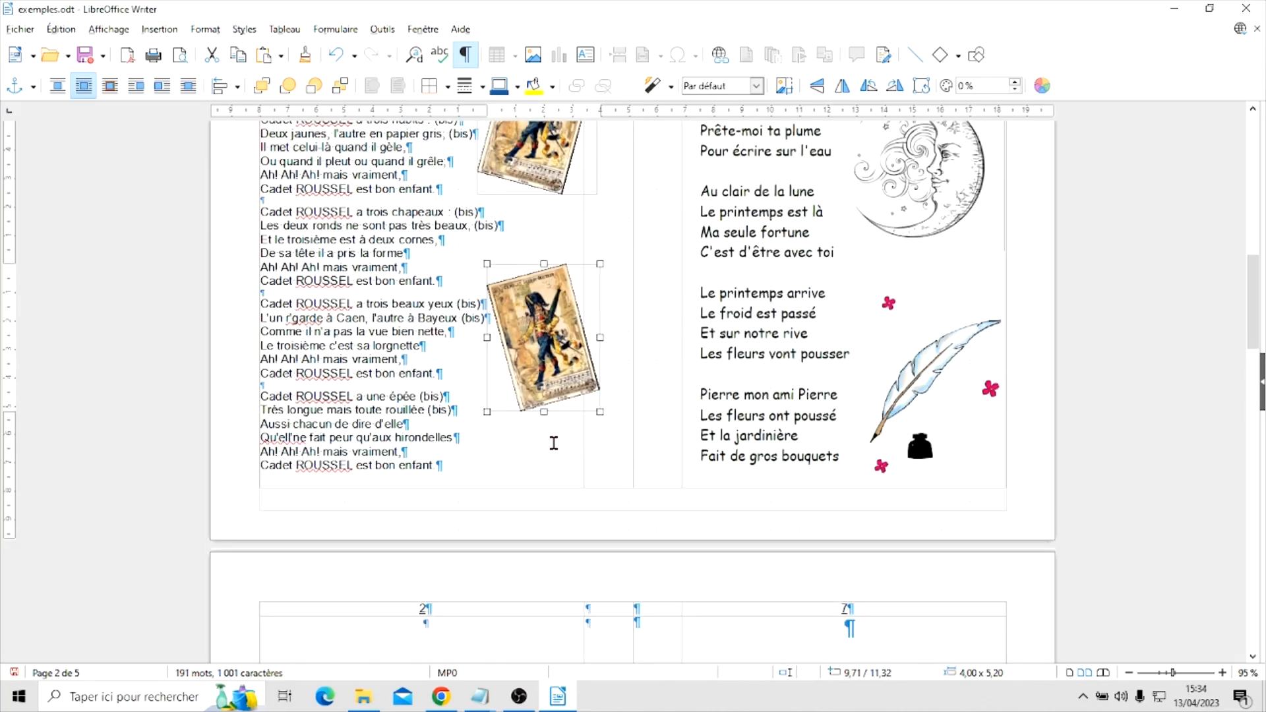
pyautogui.click(527, 465)
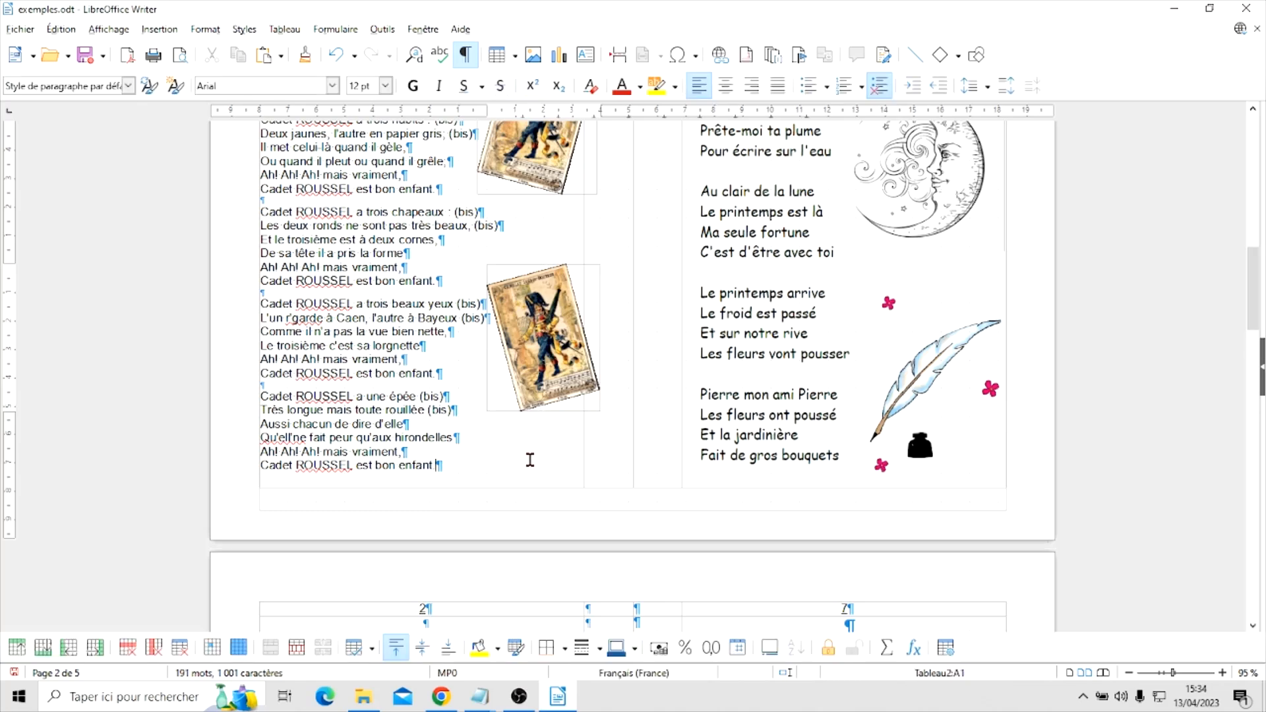
pyautogui.click(529, 460)
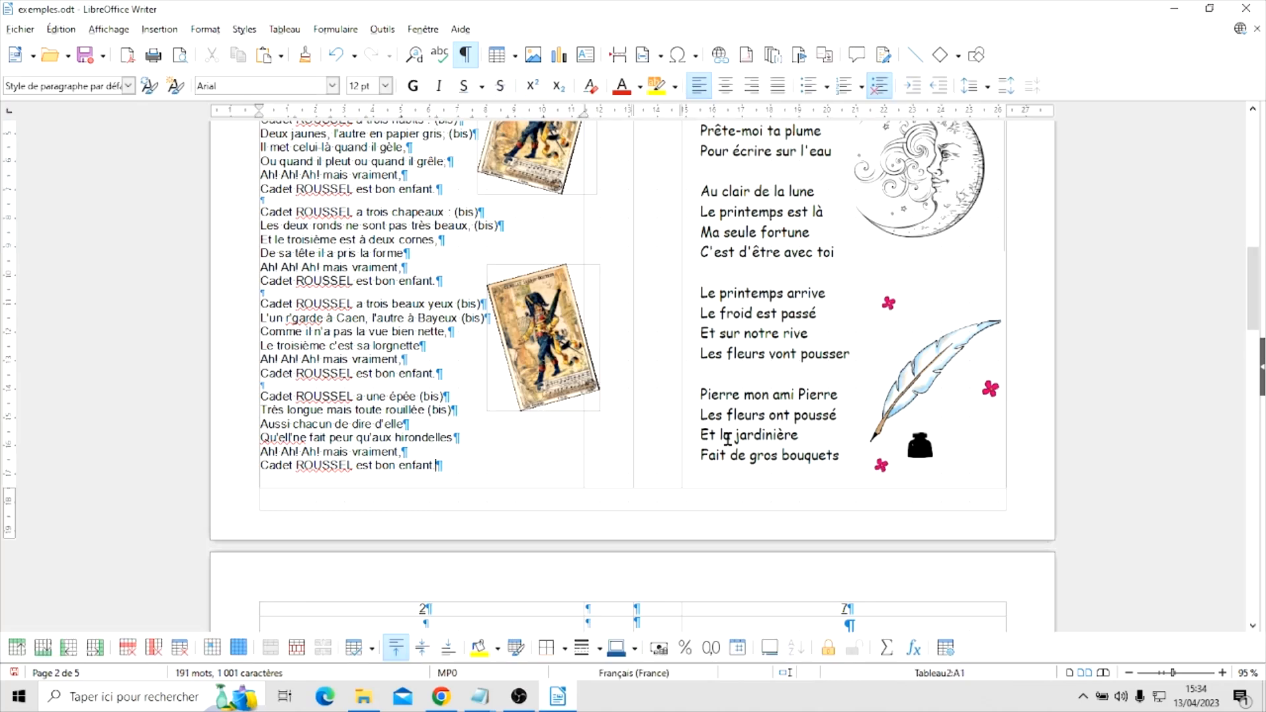
# Examine the "Cadet Roussel" and "Au clair de la lune" pages from their titles down to the missing page-number row
pyautogui.scroll(5, 727, 439)
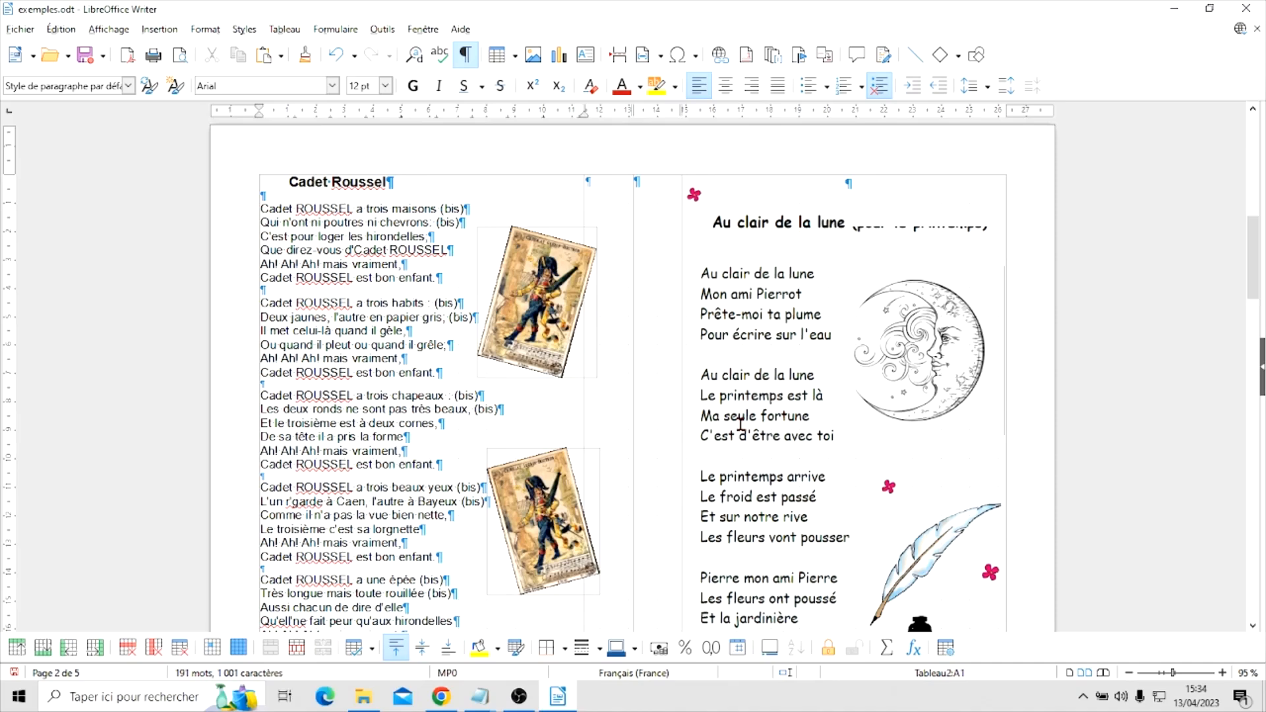
pyautogui.scroll(4, 741, 422)
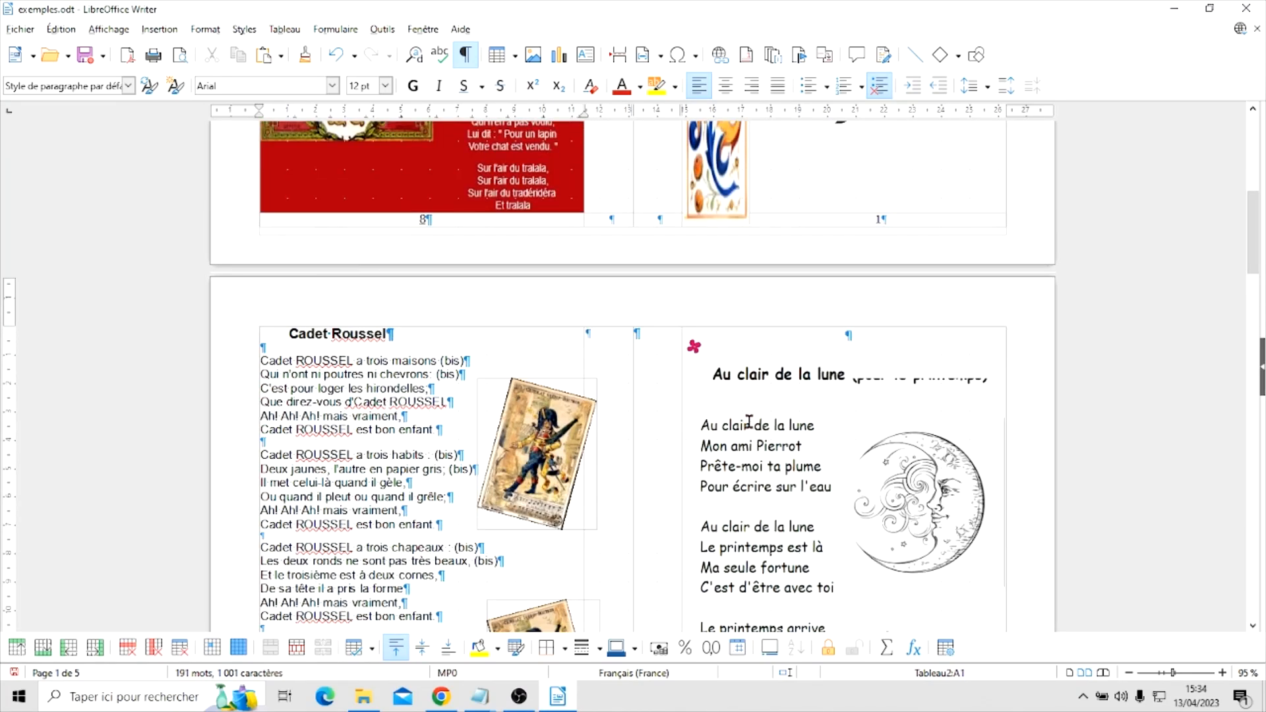
pyautogui.scroll(-8, 749, 421)
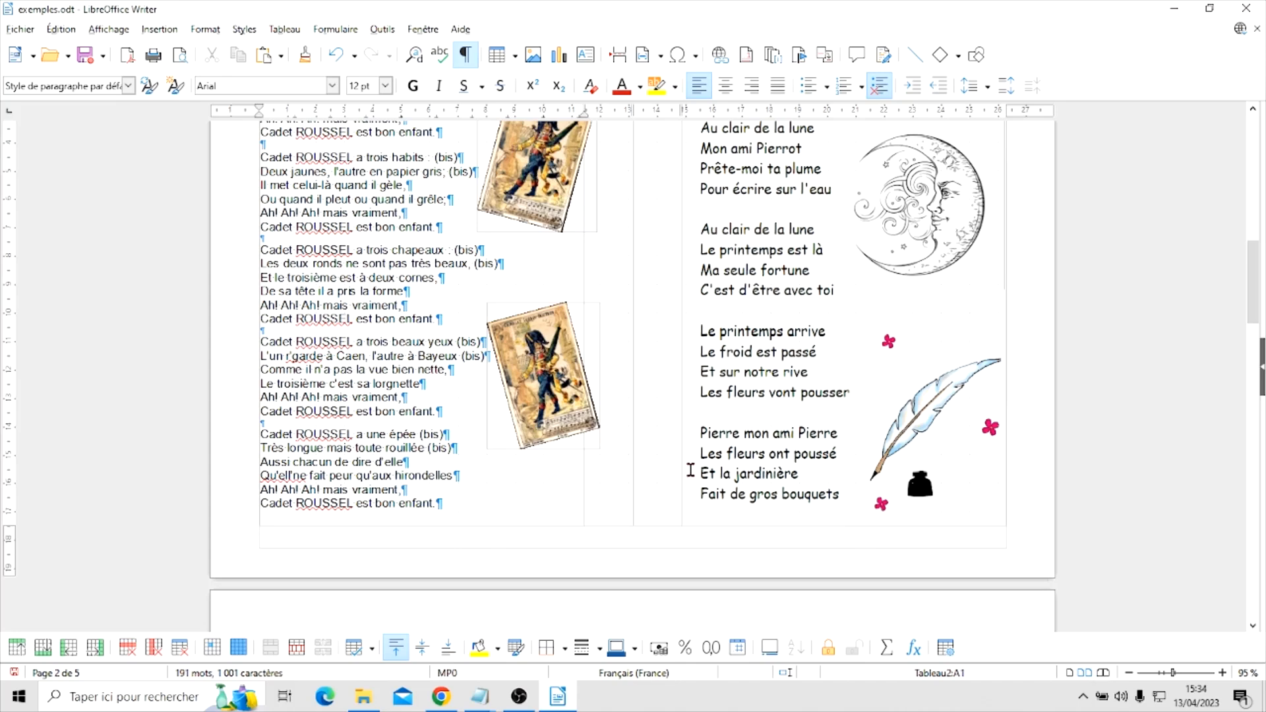
pyautogui.scroll(-2, 746, 449)
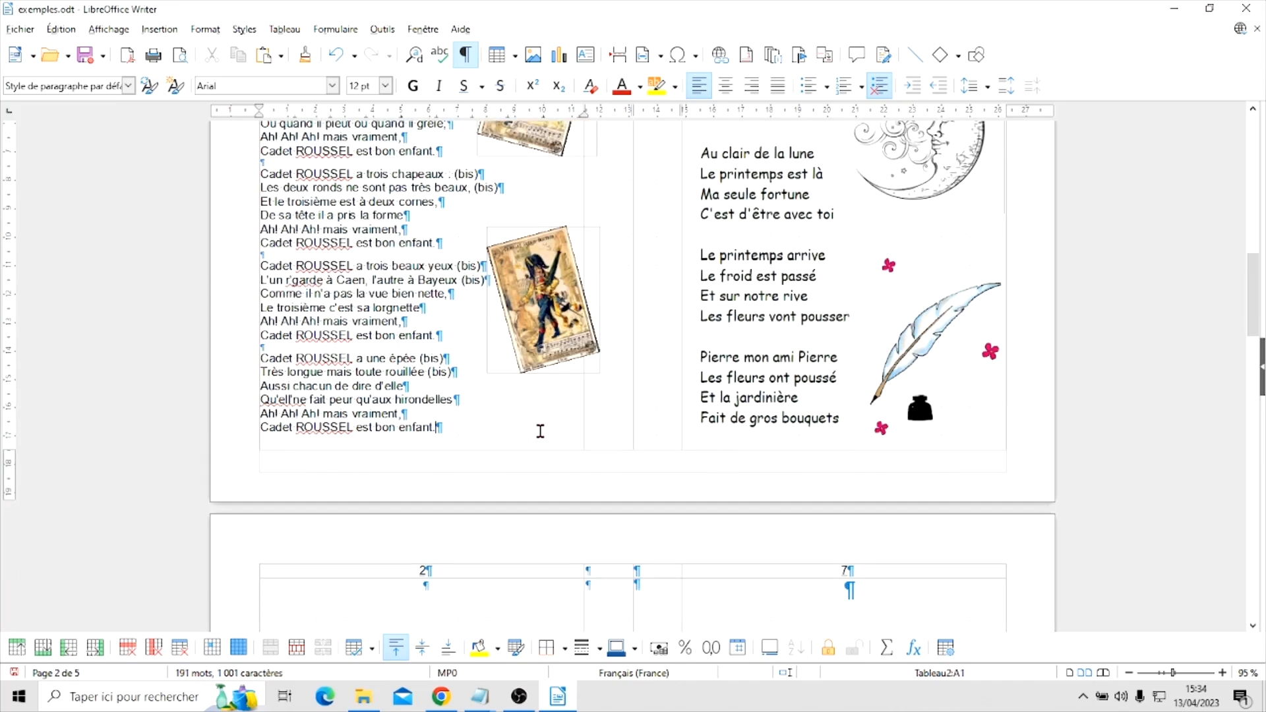
pyautogui.scroll(8, 737, 429)
pyautogui.click(740, 429)
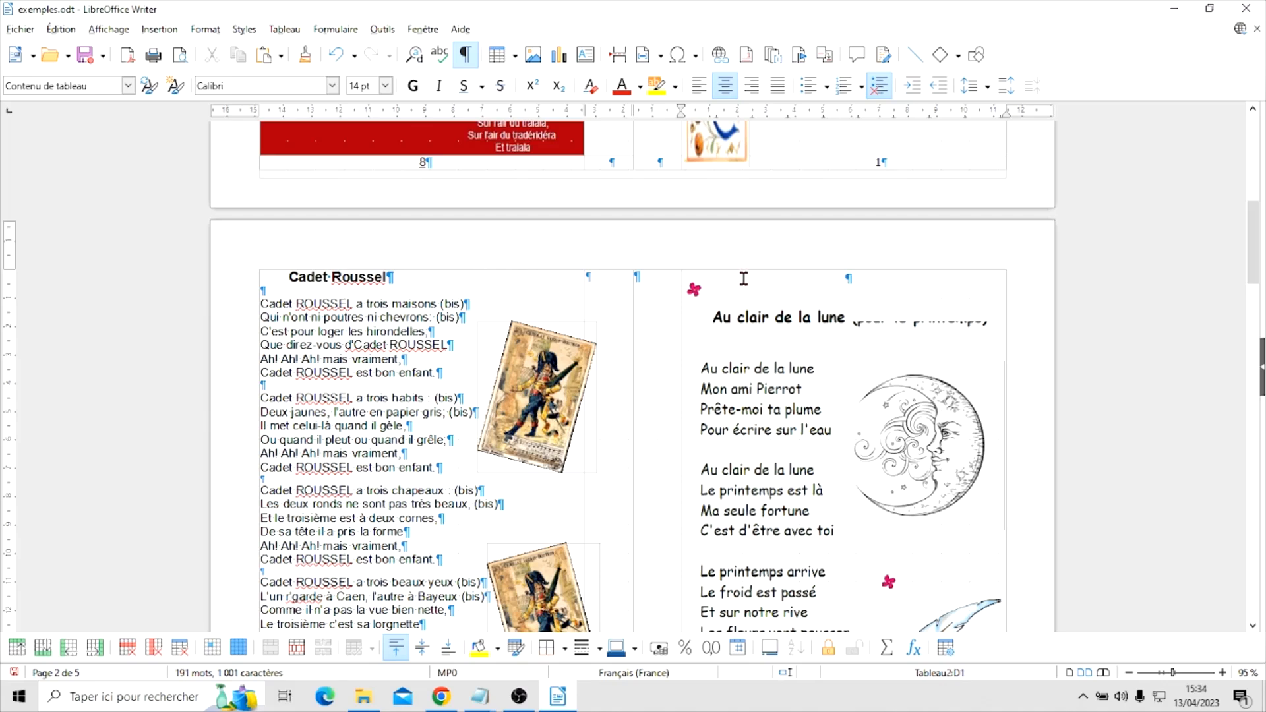
pyautogui.scroll(-9, 739, 381)
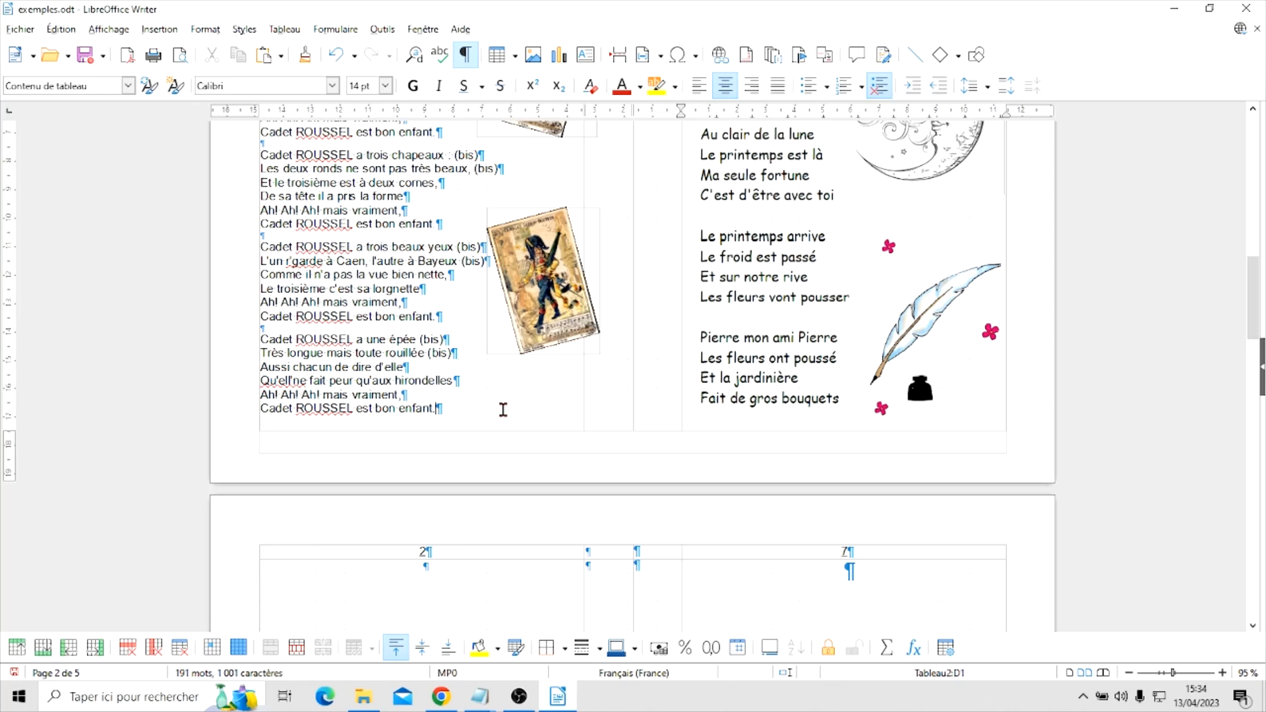
pyautogui.click(503, 410)
pyautogui.rightClick(541, 414)
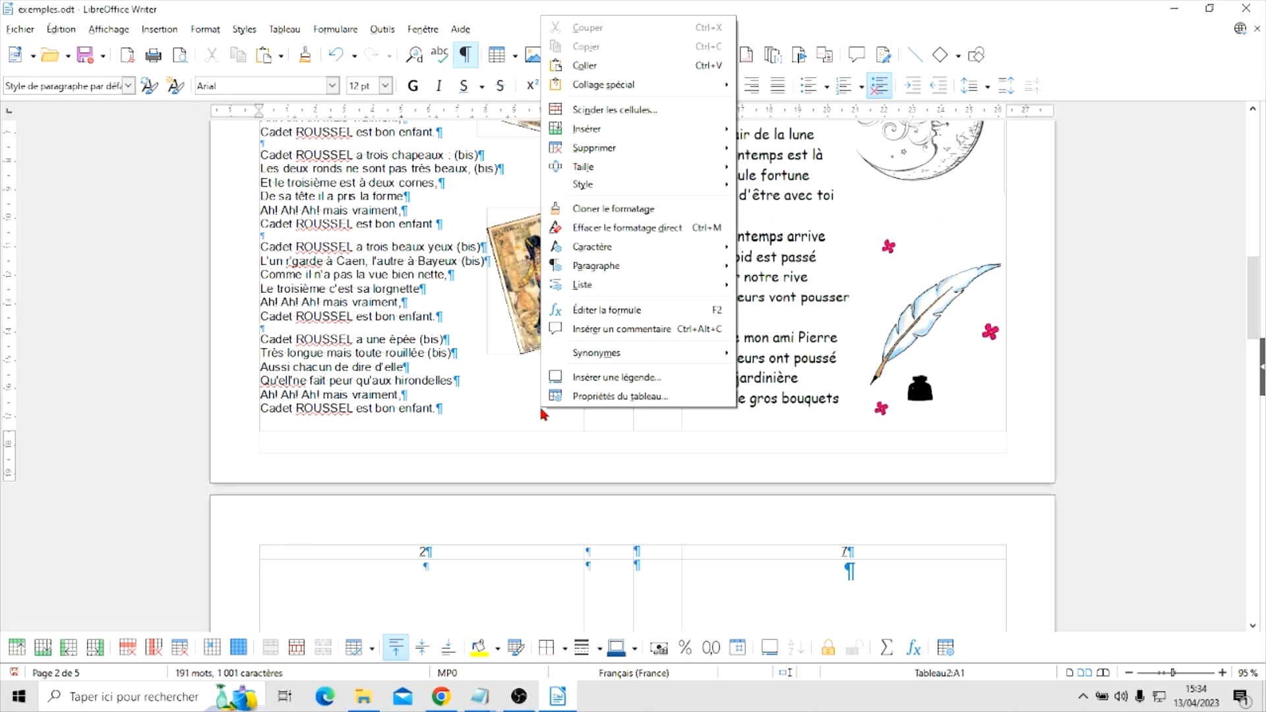
pyautogui.click(602, 398)
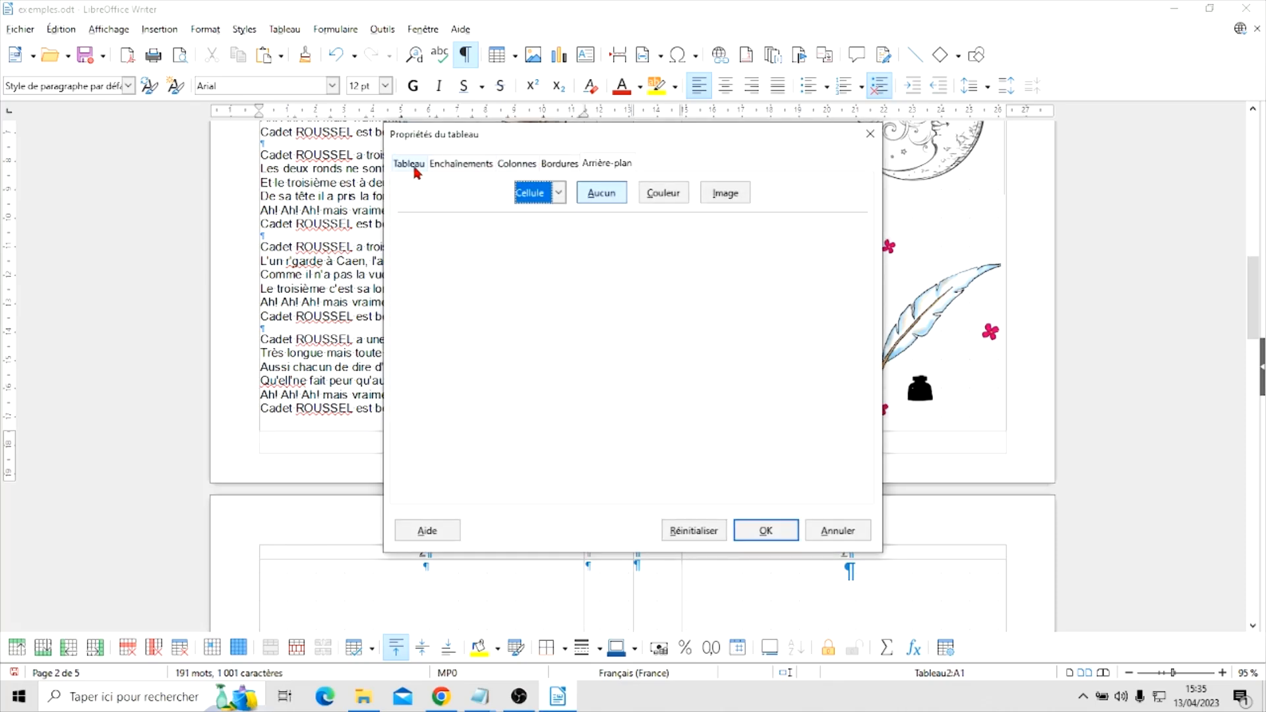
pyautogui.click(832, 530)
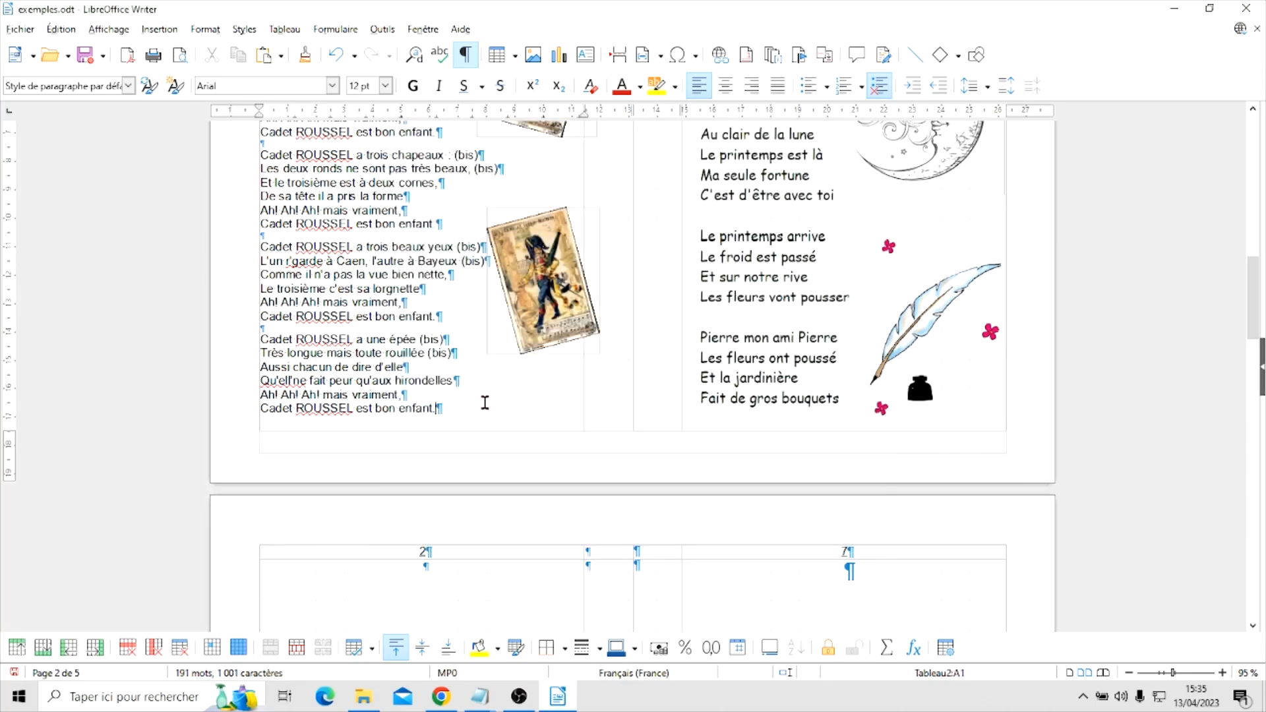
# Reduce the height of the table row holding "Cadet Roussel" and "Au clair de la lune", with fit to size kept on
pyautogui.rightClick(531, 405)
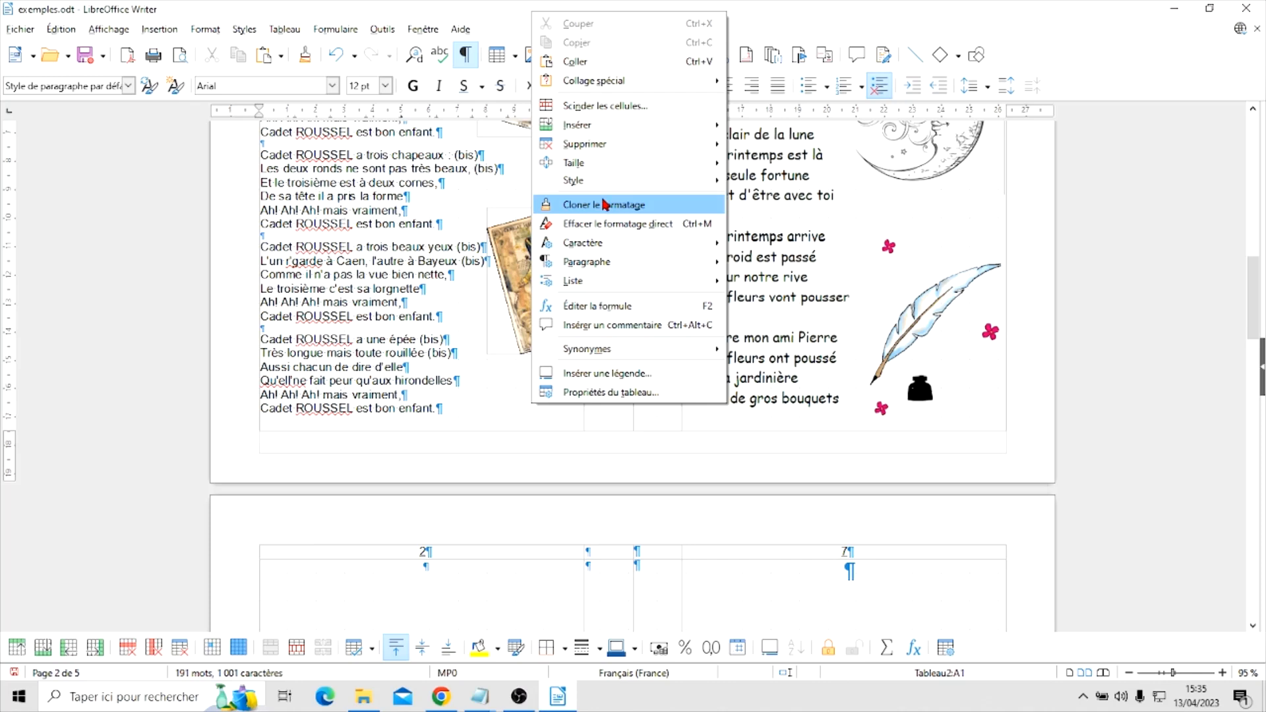
pyautogui.moveTo(616, 163)
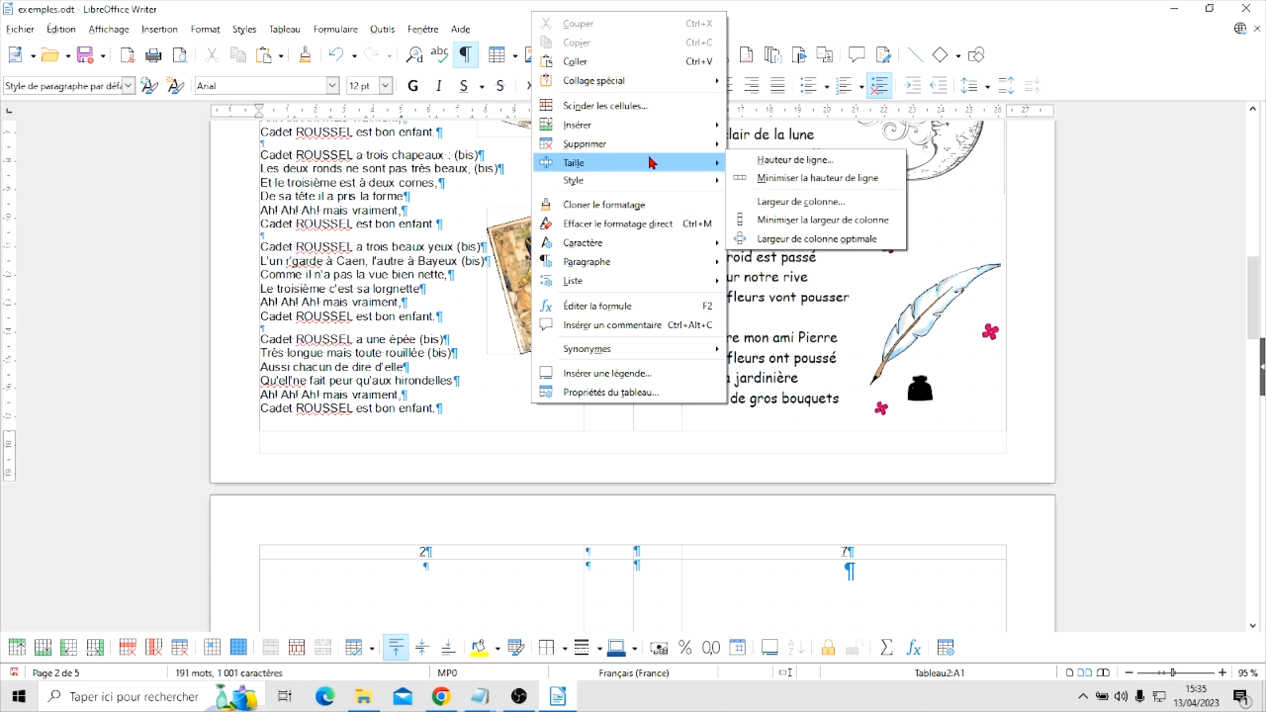
pyautogui.click(782, 161)
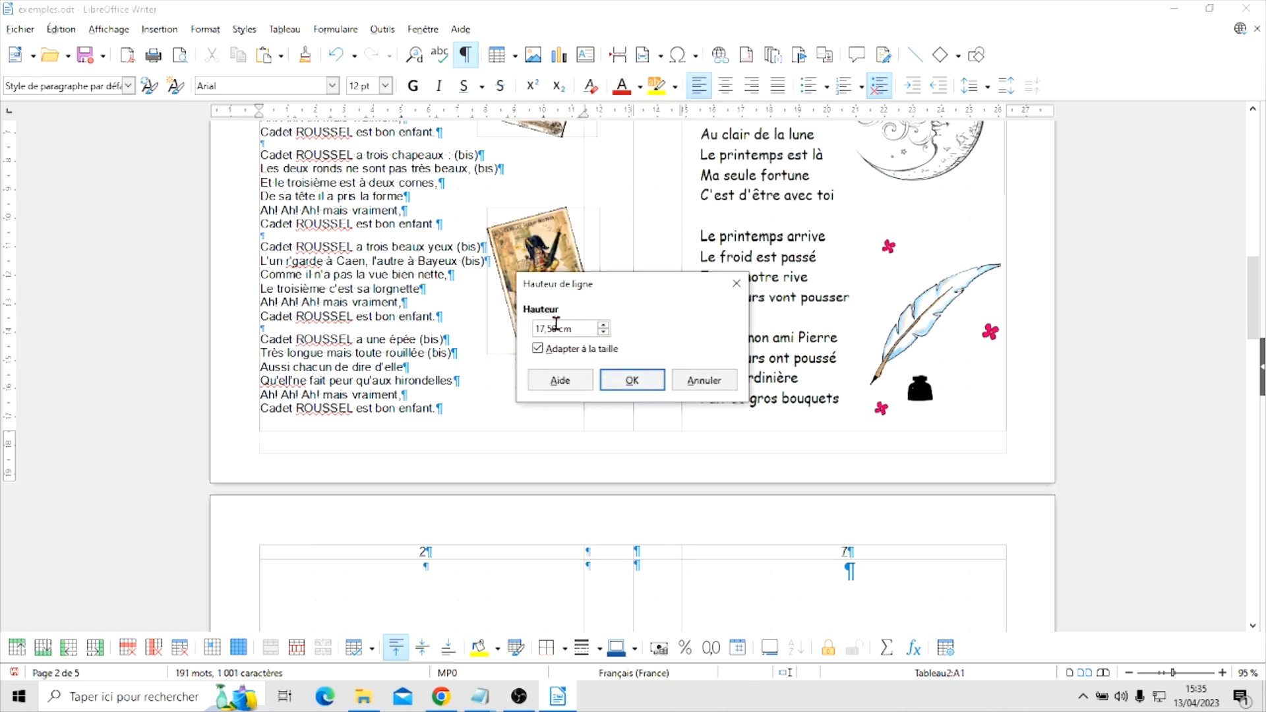
pyautogui.press('BackSpace')
pyautogui.press('BackSpace')
pyautogui.click(623, 384)
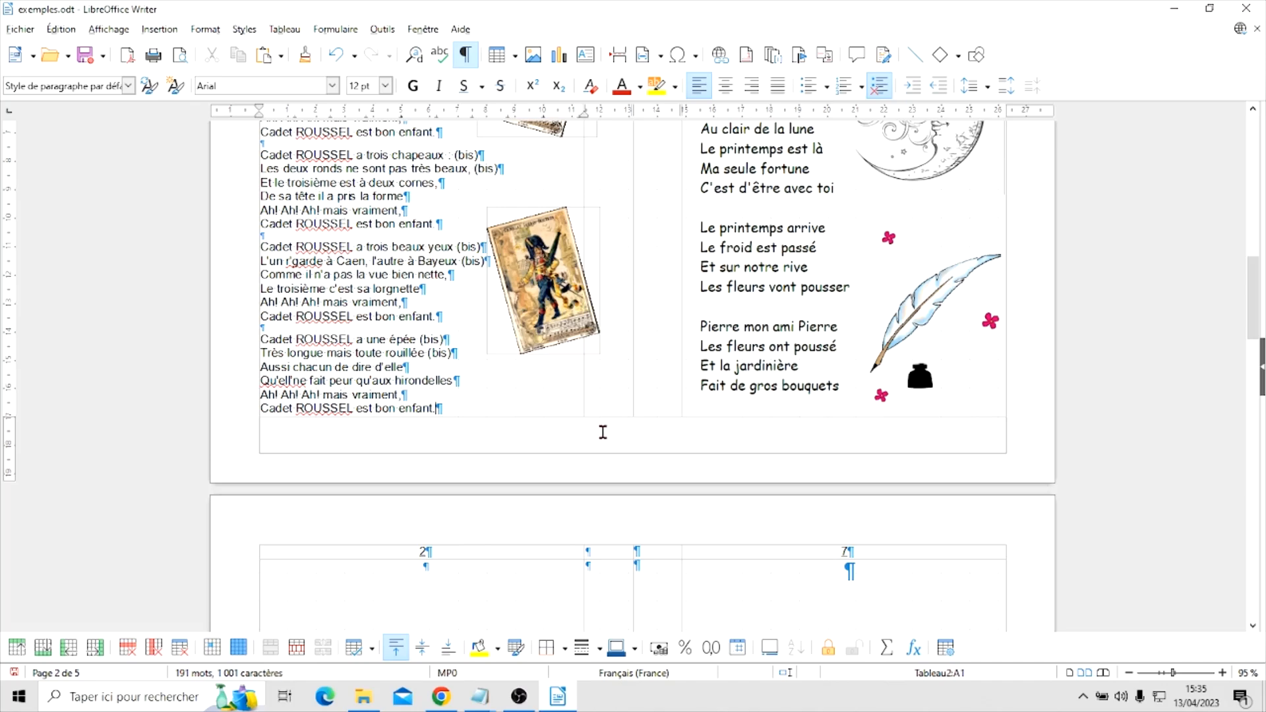
# Place the cursor in the empty body cell under number 2 and look over the blank sheets 2/7 and 6/3
pyautogui.scroll(-4, 607, 429)
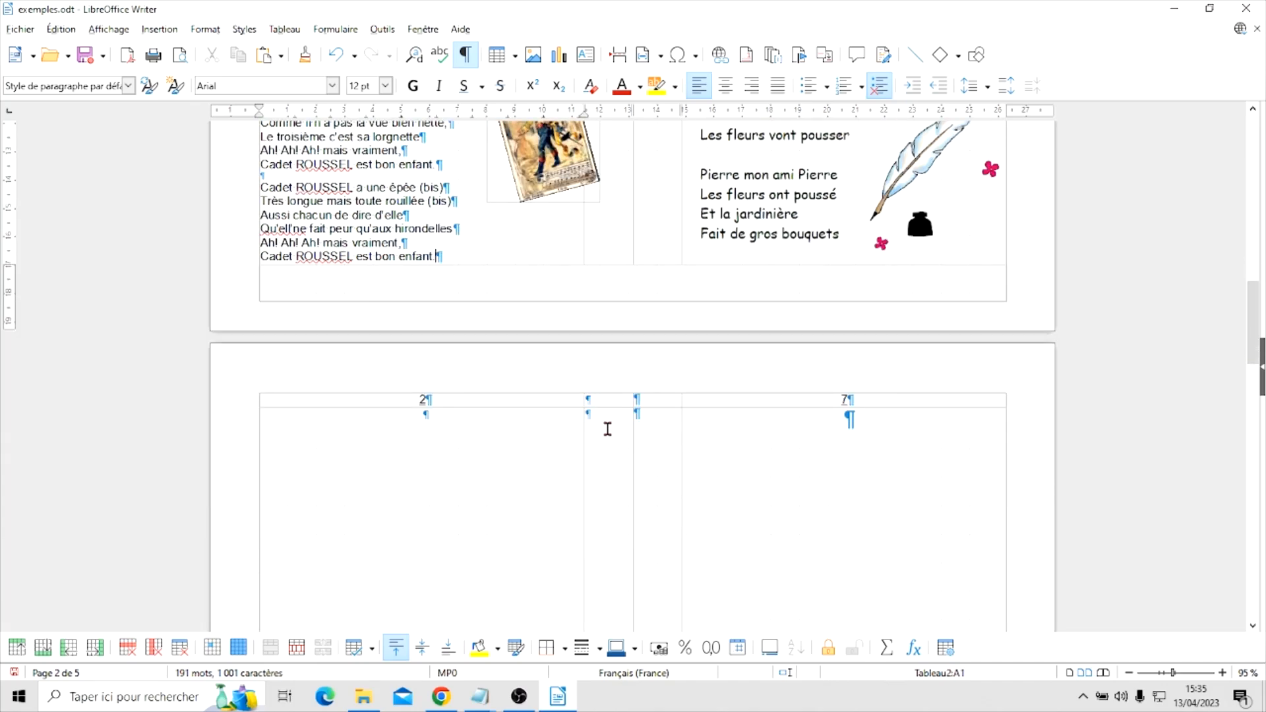
pyautogui.scroll(2, 607, 429)
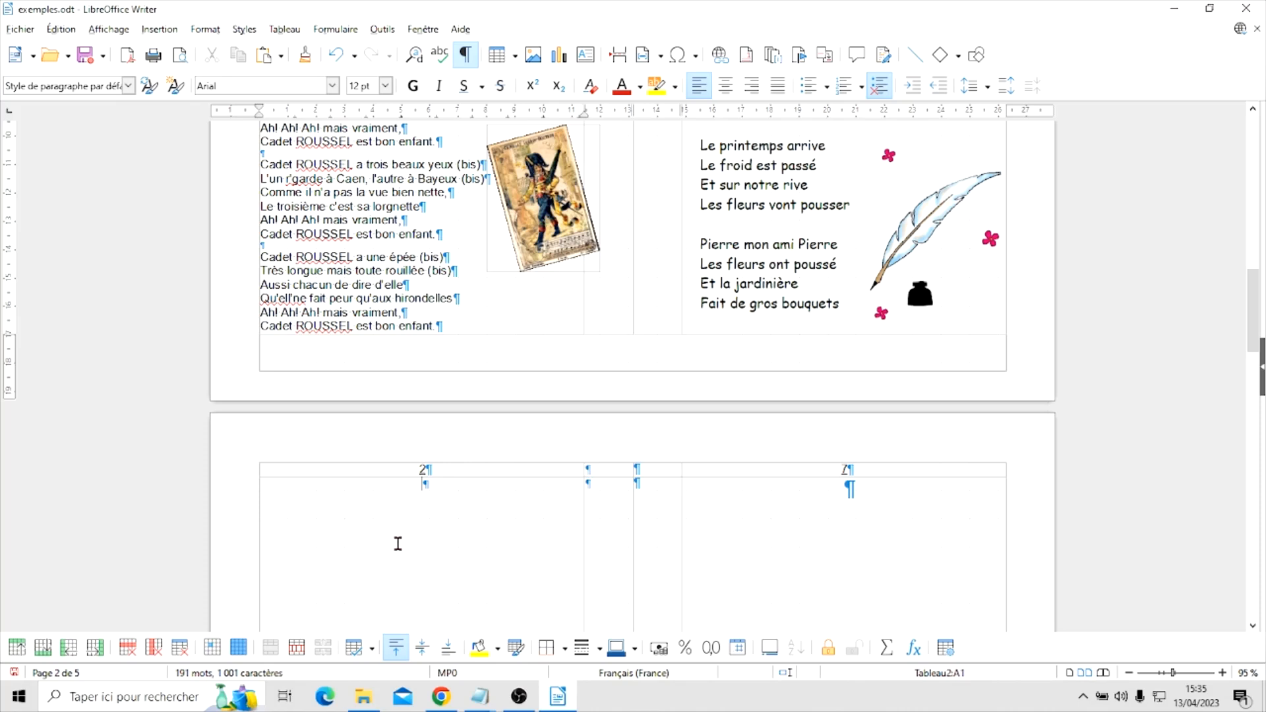
pyautogui.click(403, 509)
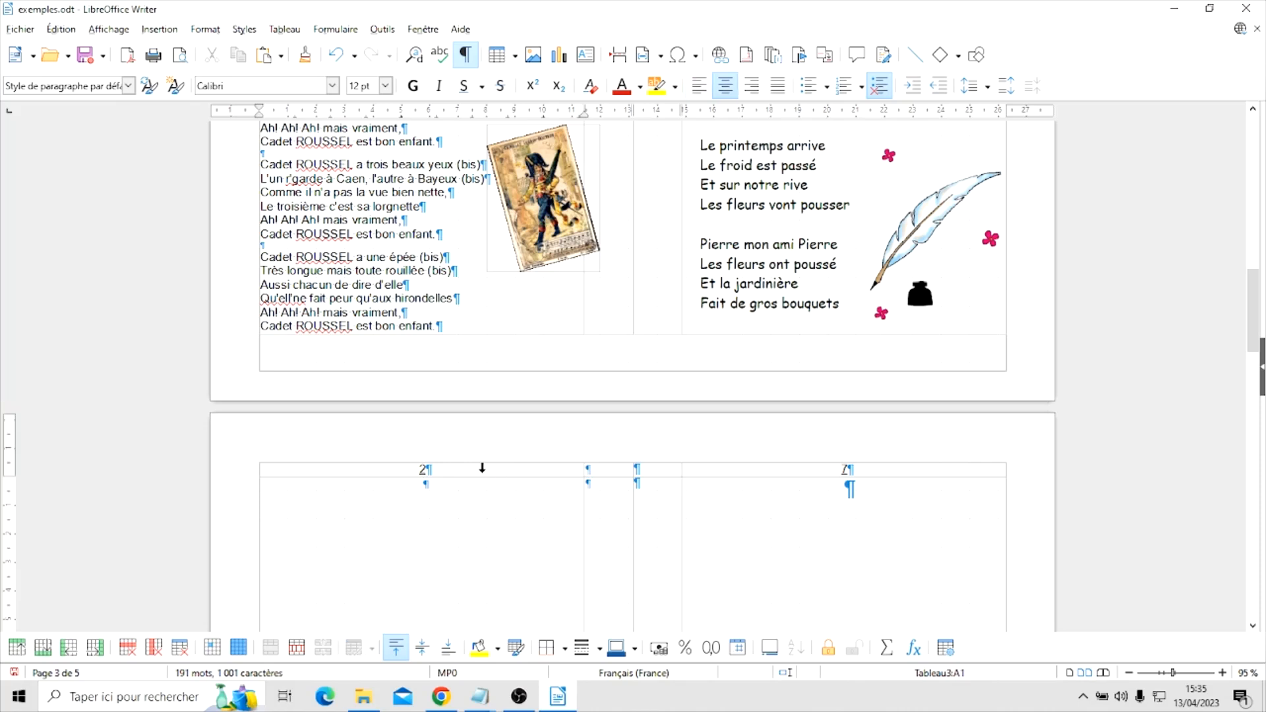
pyautogui.scroll(-5, 672, 429)
pyautogui.scroll(4, 673, 433)
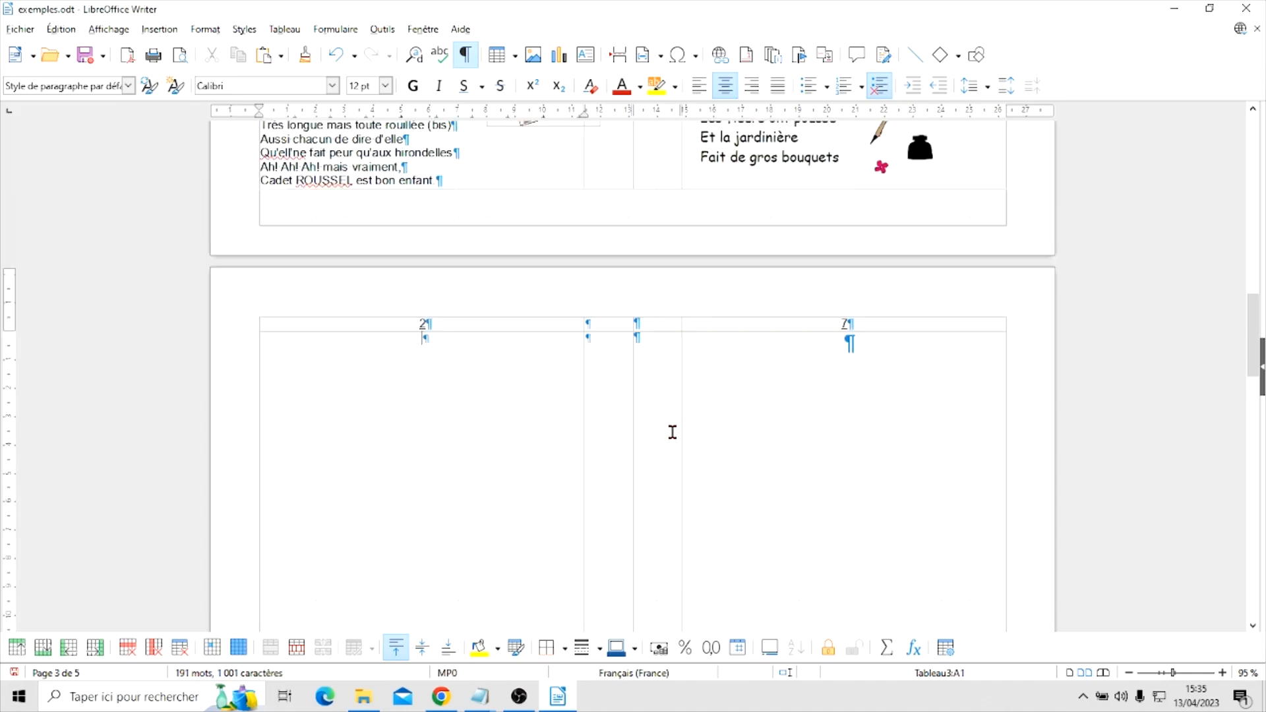
pyautogui.scroll(-15, 672, 434)
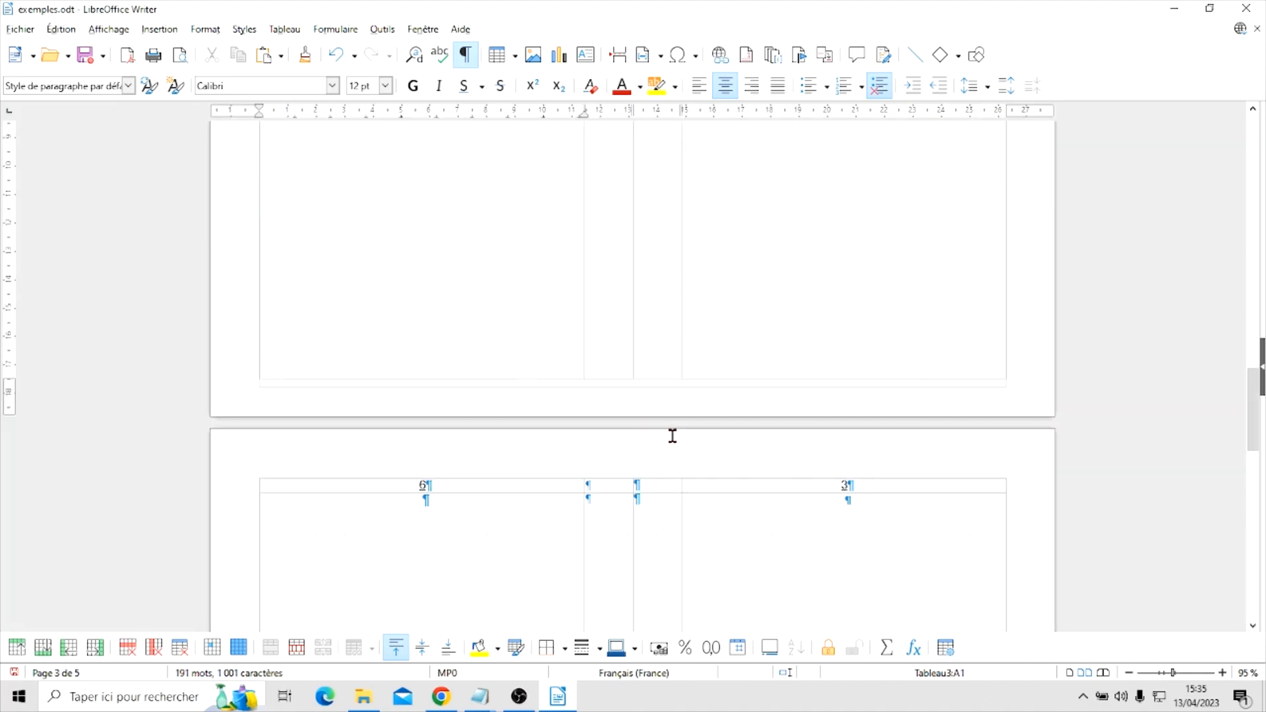
pyautogui.scroll(-15, 672, 436)
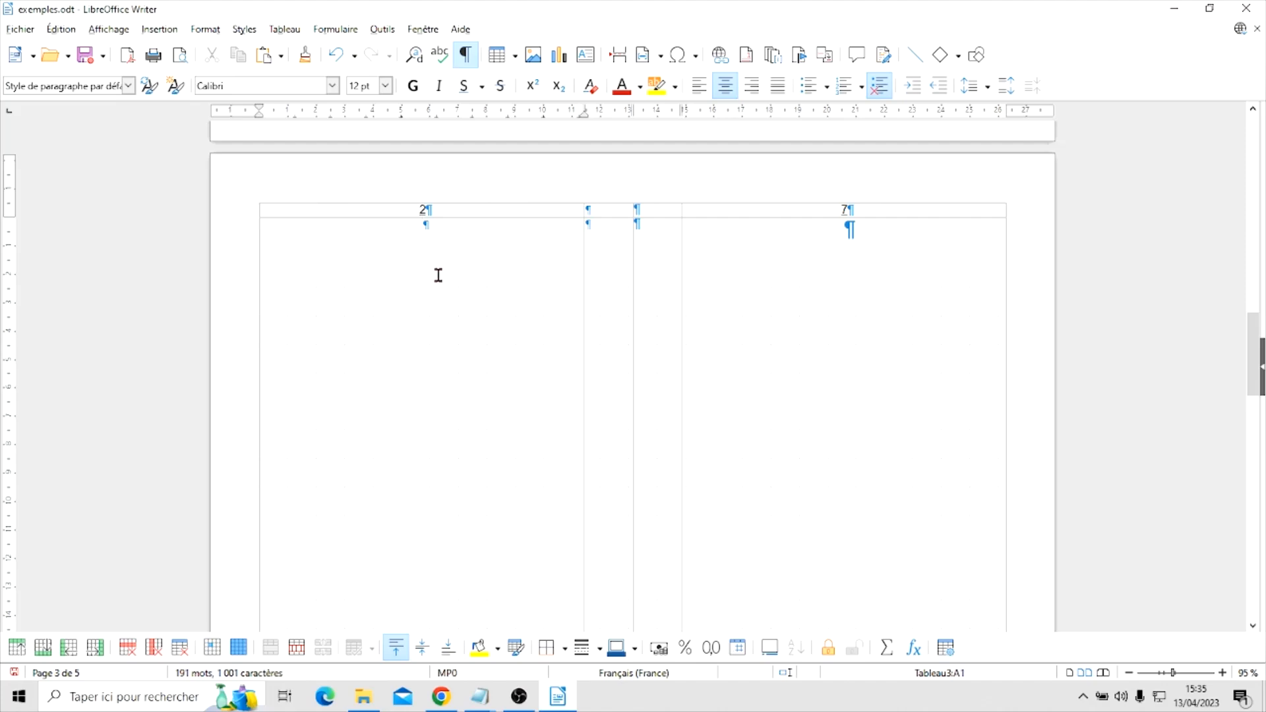
# Open the lameremichel text file from the Livret folder and copy all of its lyrics
pyautogui.click(363, 701)
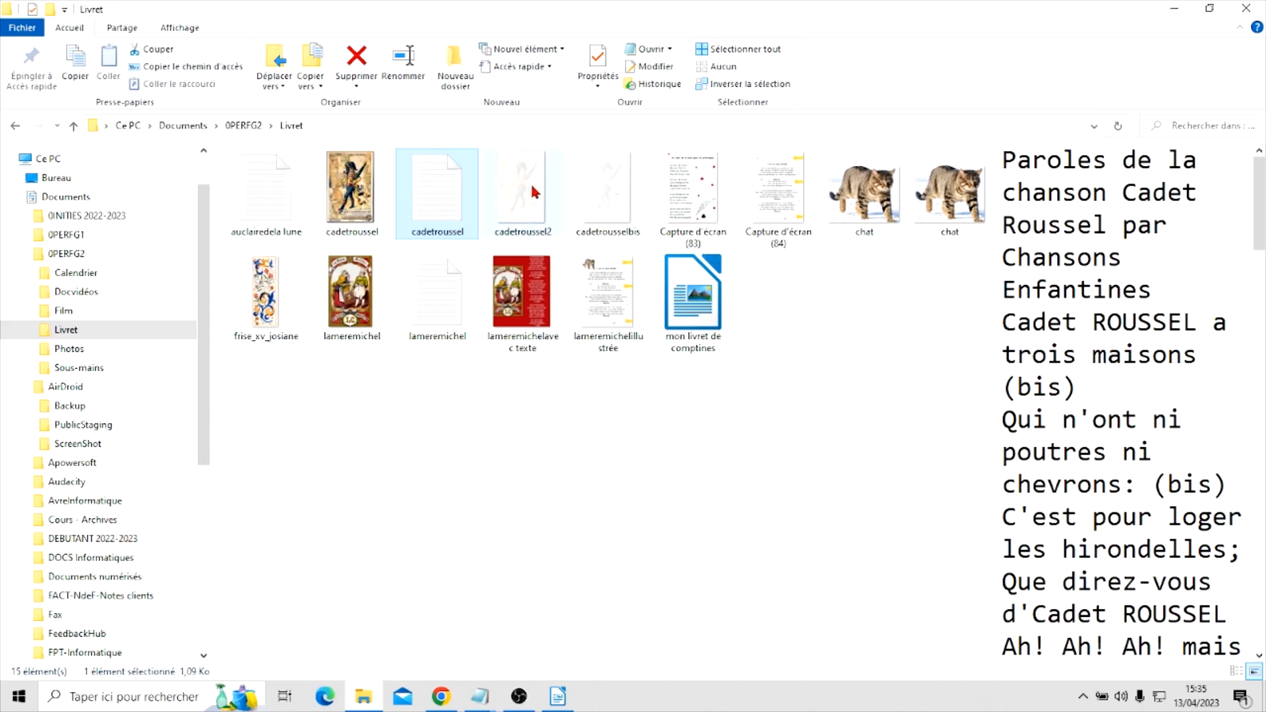
pyautogui.click(452, 315)
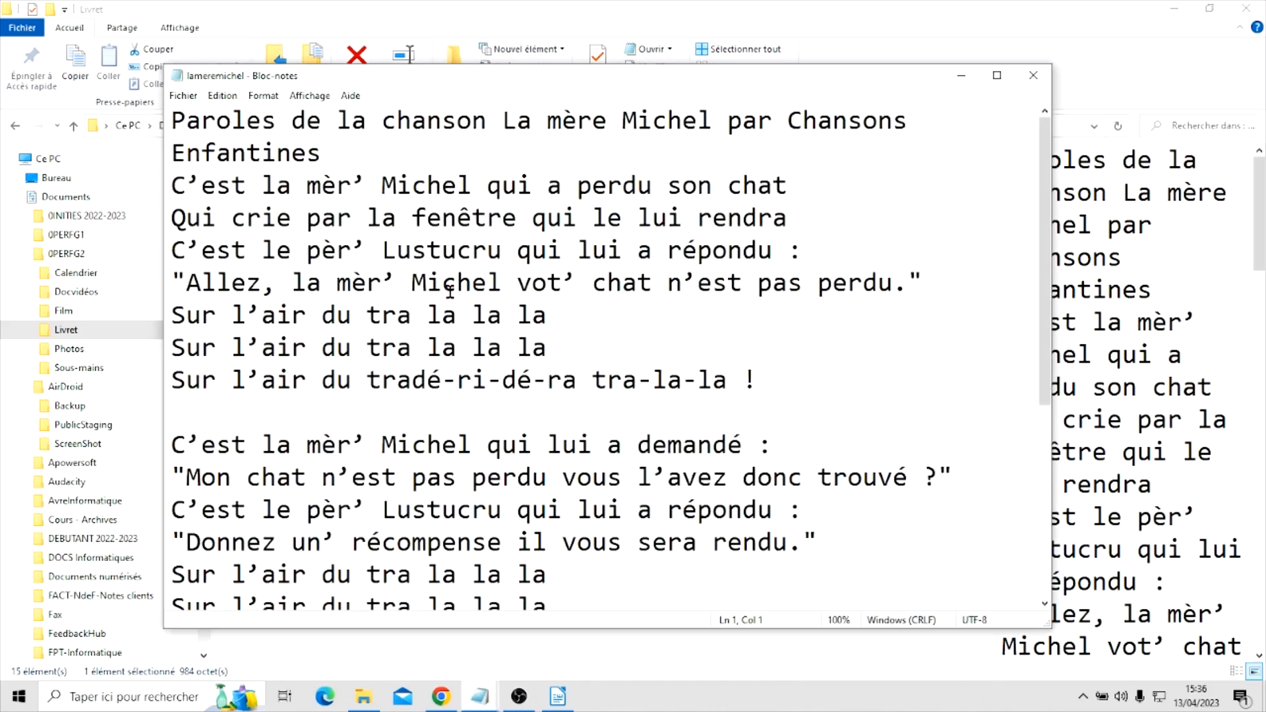
pyautogui.hotkey('ctrl', 'a')
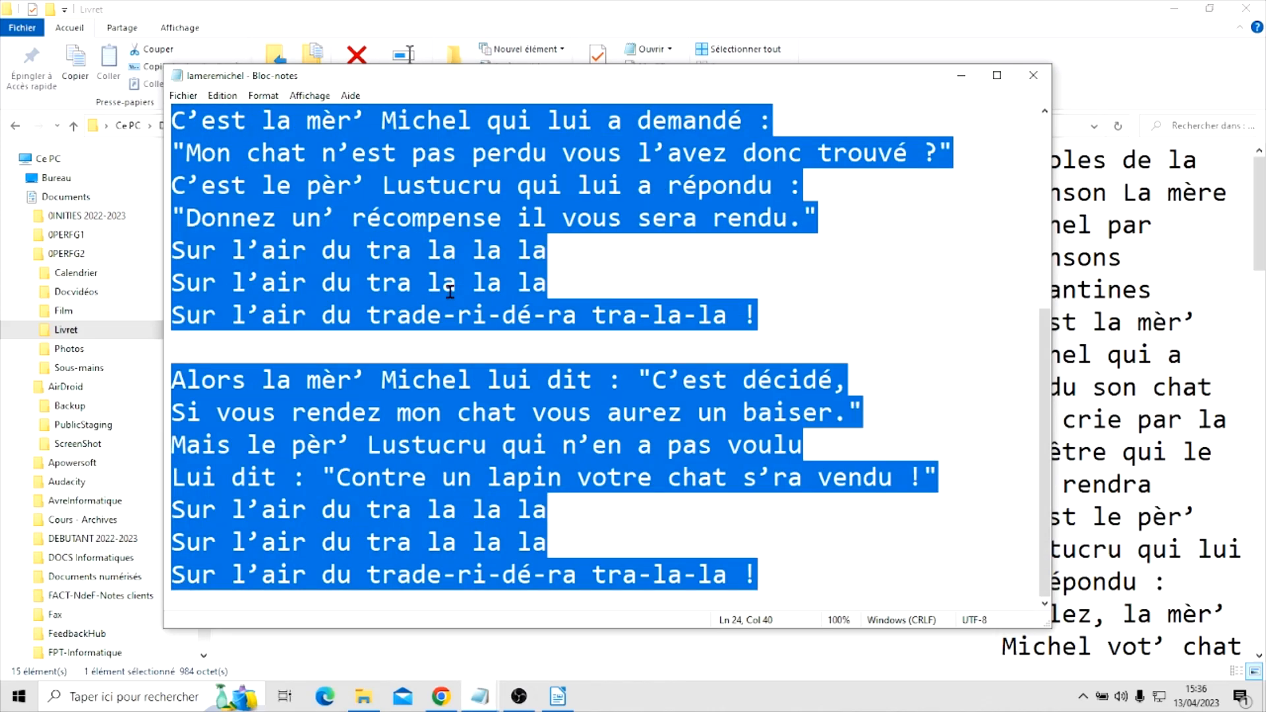
pyautogui.rightClick(420, 237)
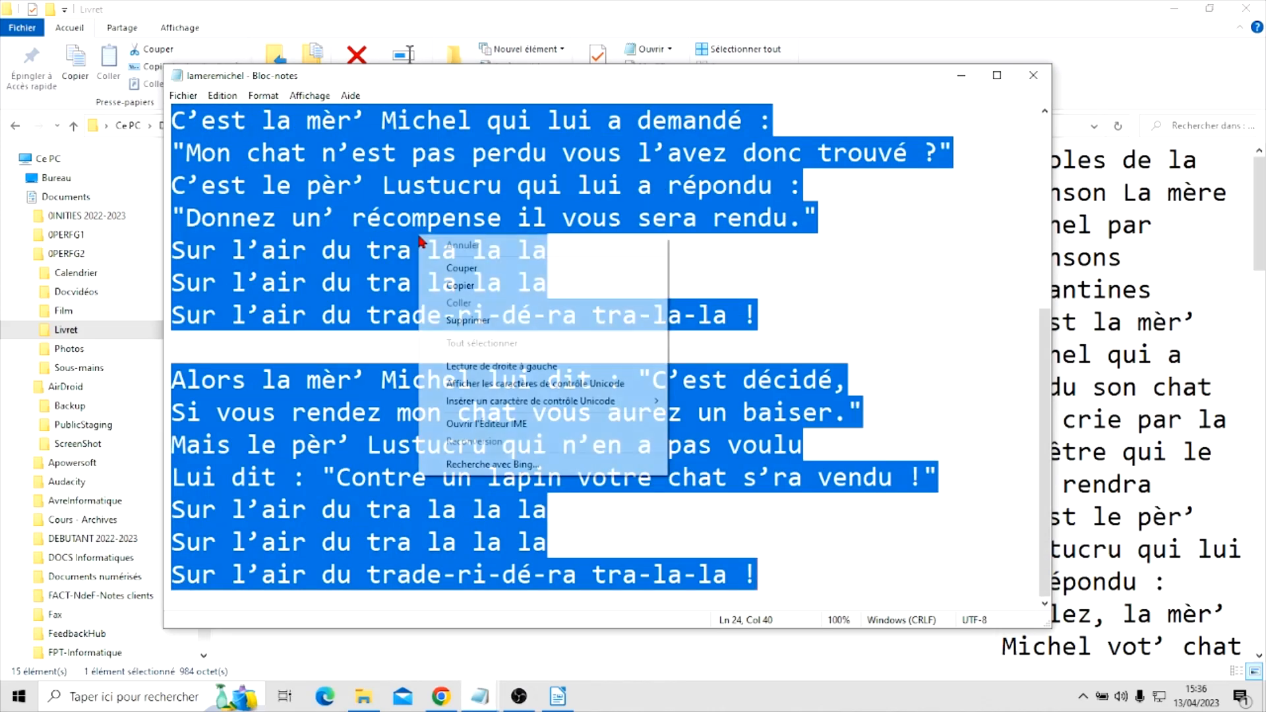
pyautogui.click(460, 286)
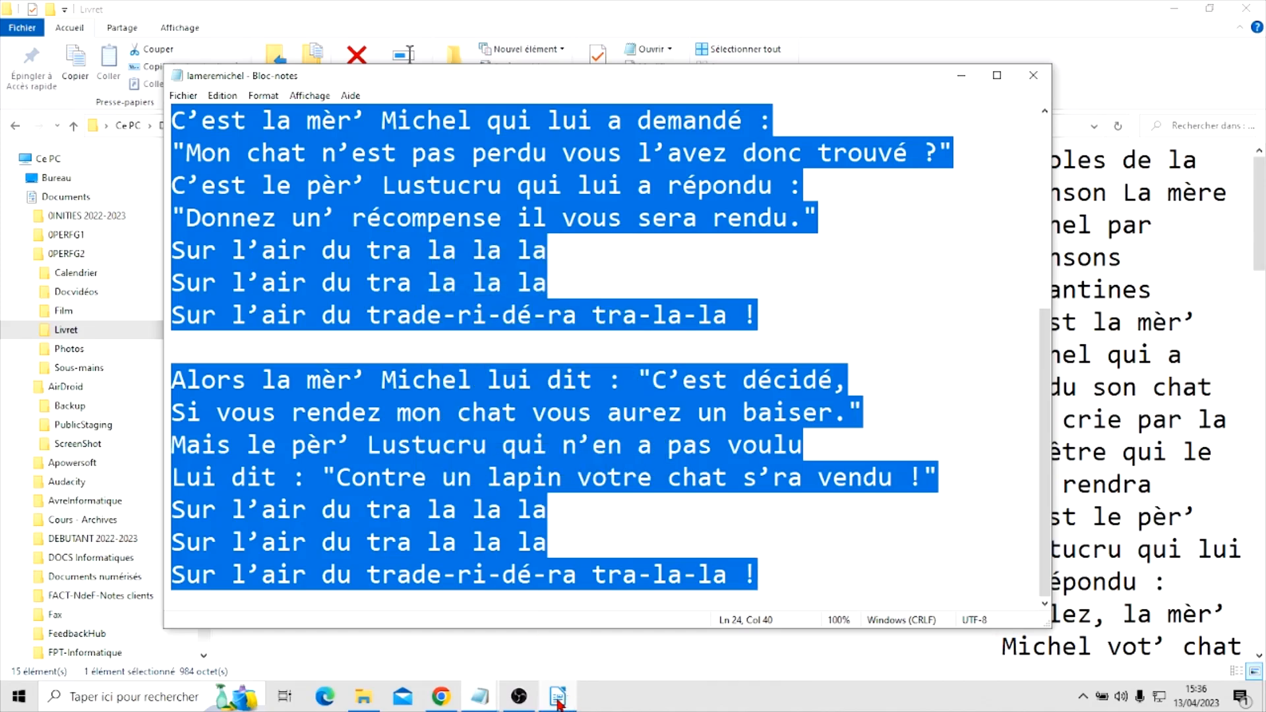
# Switch back to Writer and paste the copied lyrics into the body cell under number 2
pyautogui.click(559, 613)
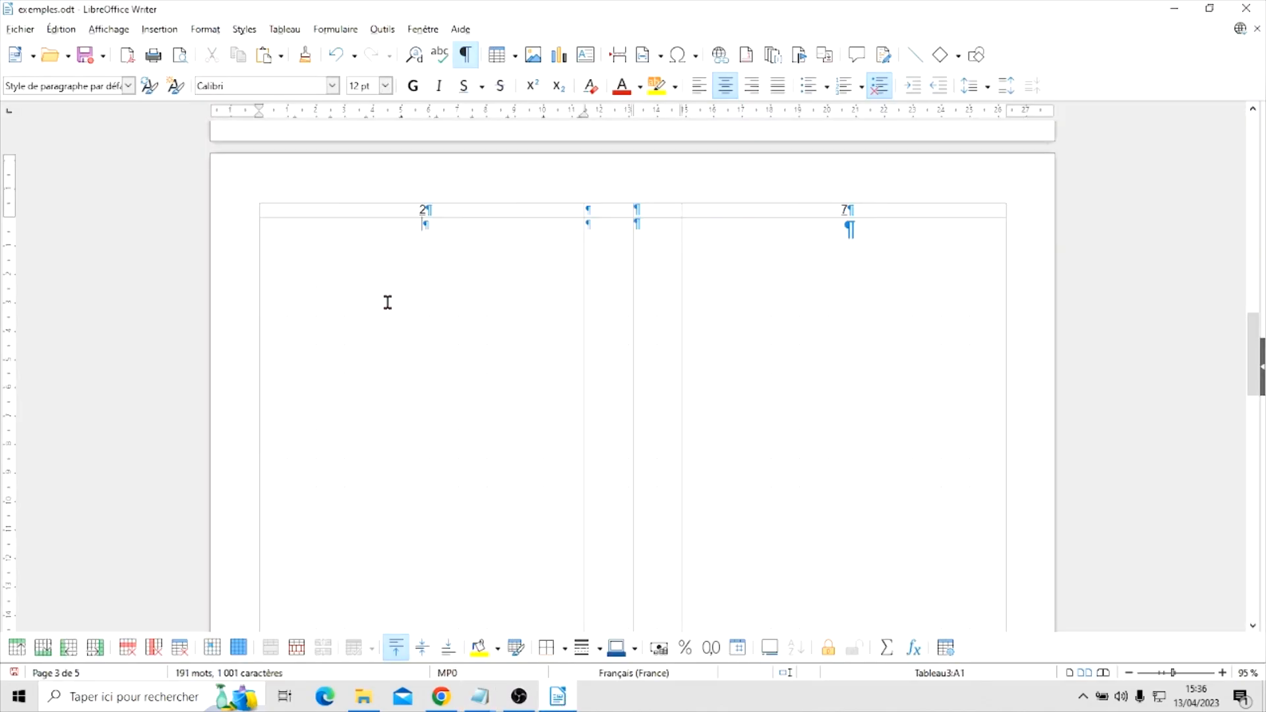
pyautogui.rightClick(389, 247)
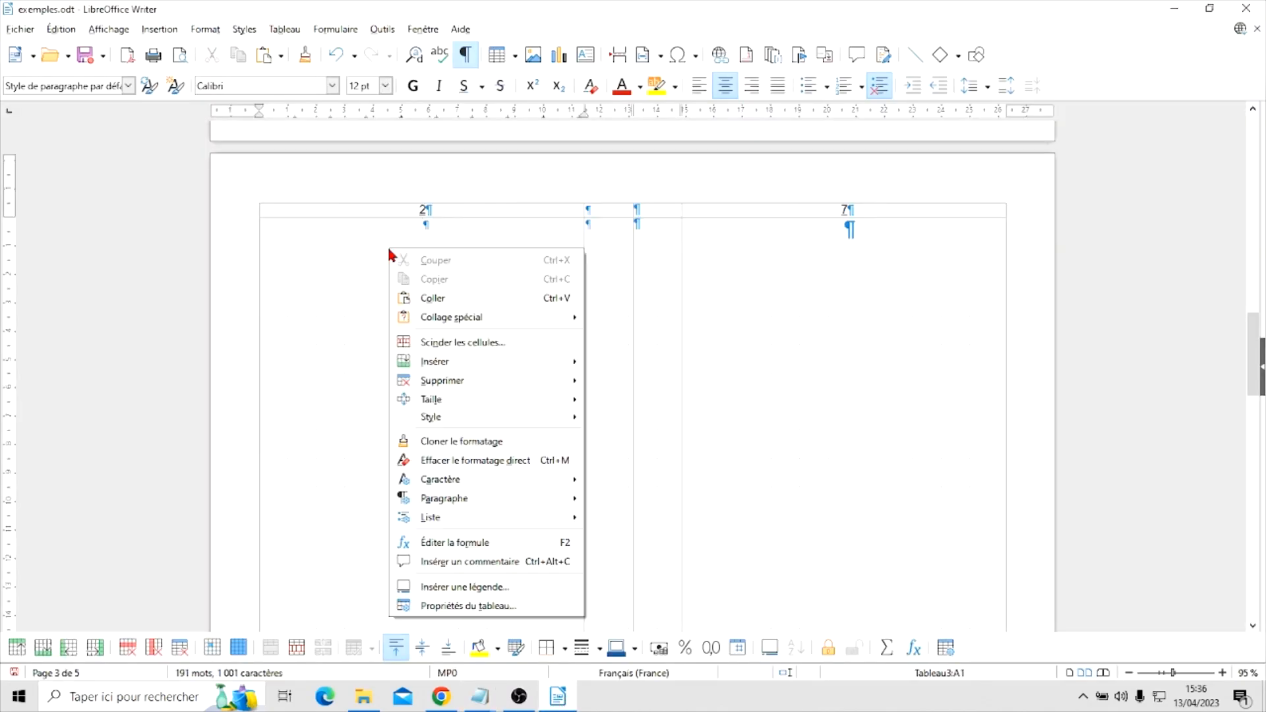
pyautogui.click(437, 297)
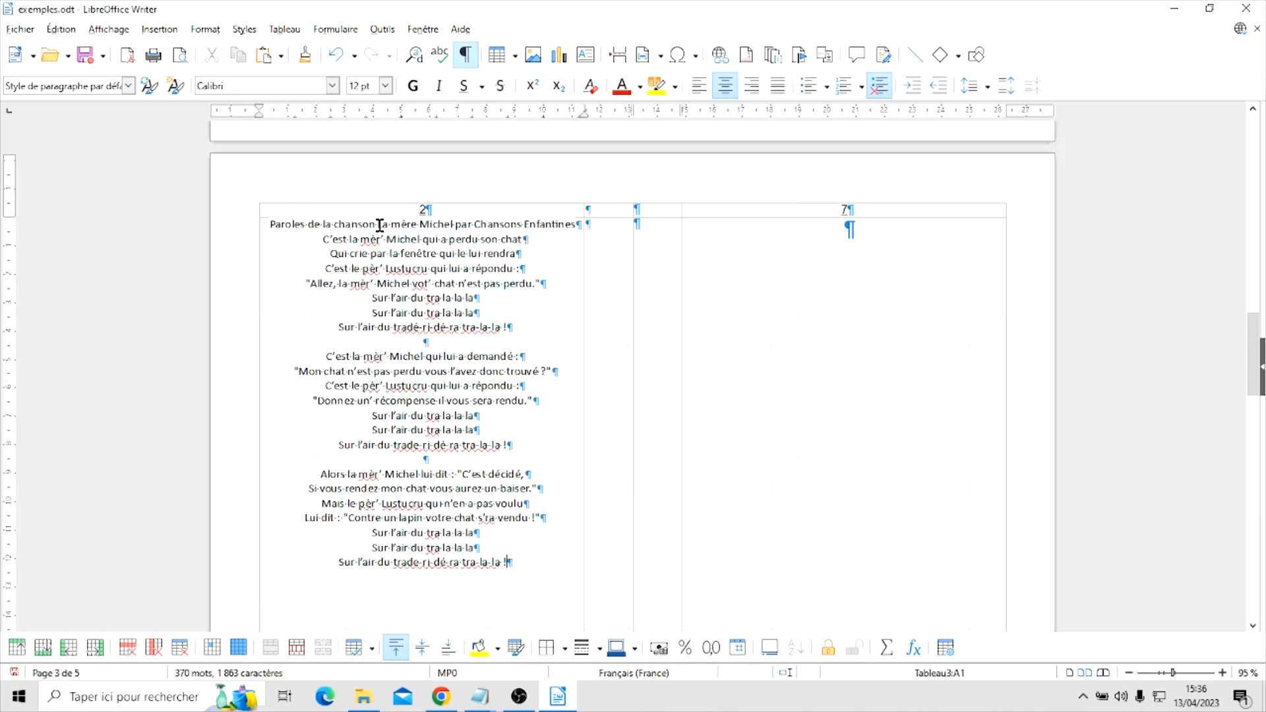
# Trim the pasted heading line to "La mère Michel" and add an empty line below it
pyautogui.moveTo(379, 224); pyautogui.dragTo(226, 224)
pyautogui.press('Delete')
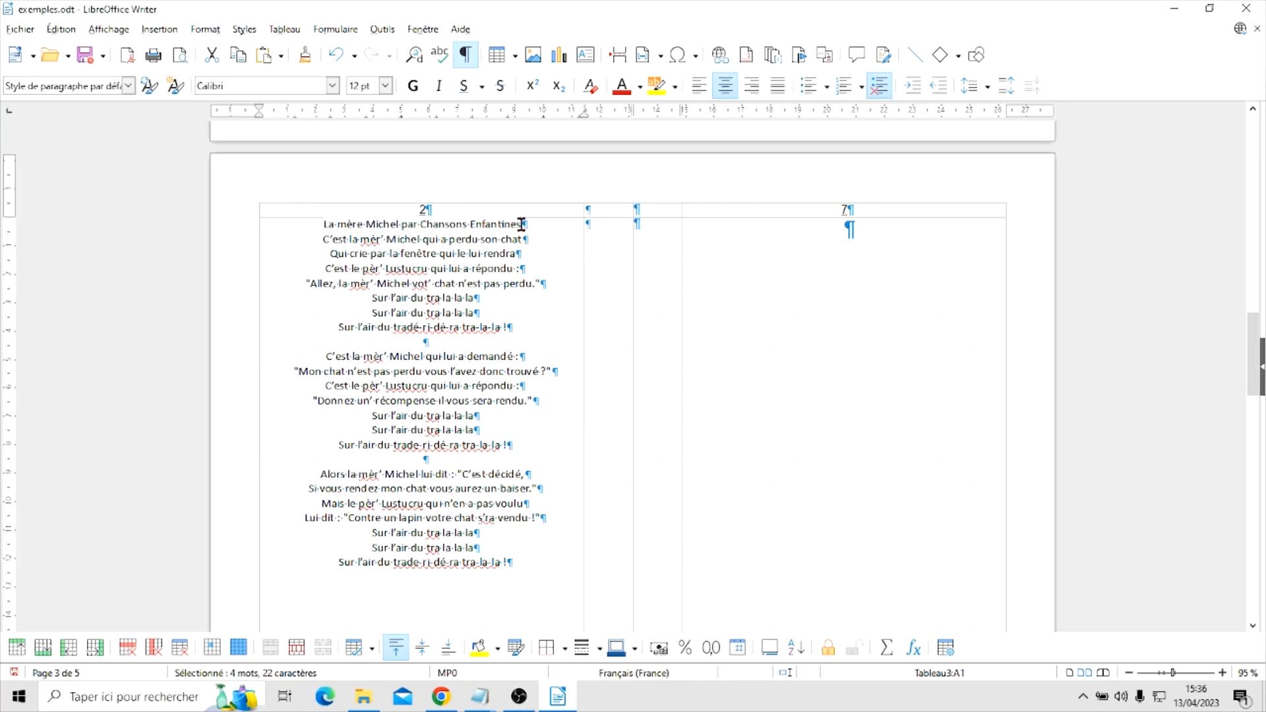
pyautogui.moveTo(522, 225); pyautogui.dragTo(398, 224)
pyautogui.press('Return')
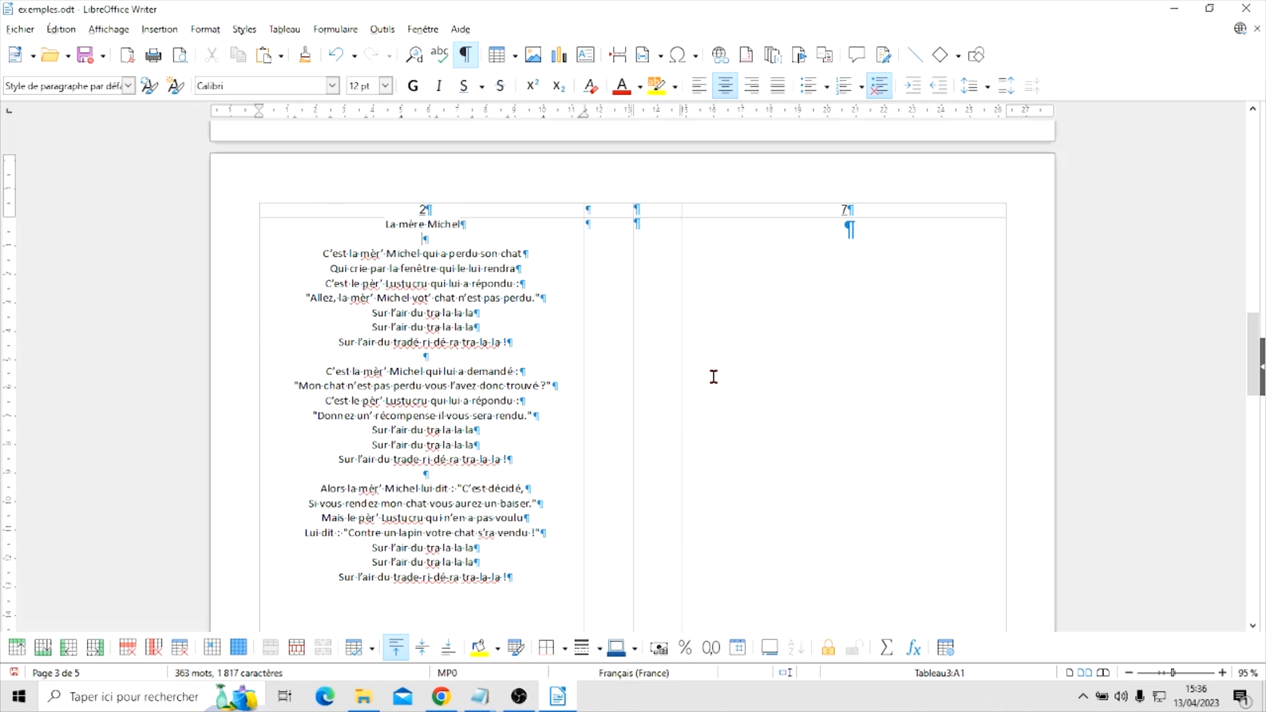
# Format the title "La mère Michel" in bold at 20 pt
pyautogui.moveTo(484, 224); pyautogui.dragTo(353, 220)
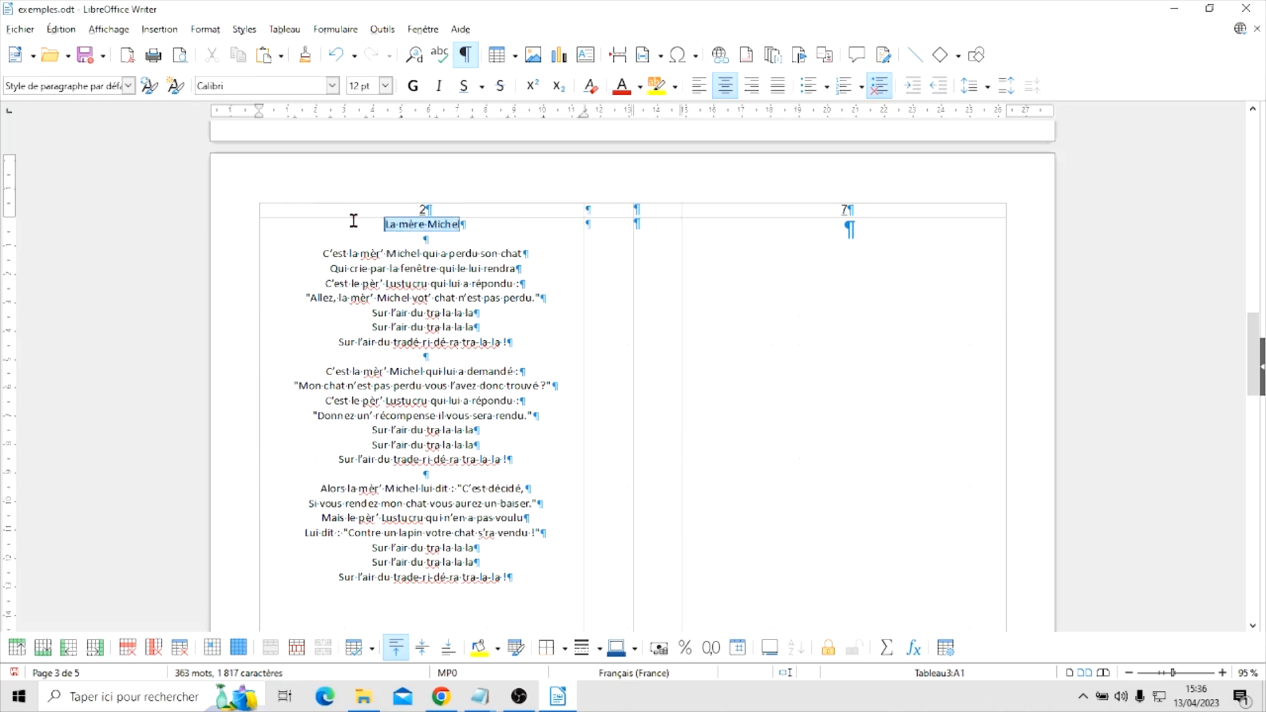
pyautogui.click(415, 87)
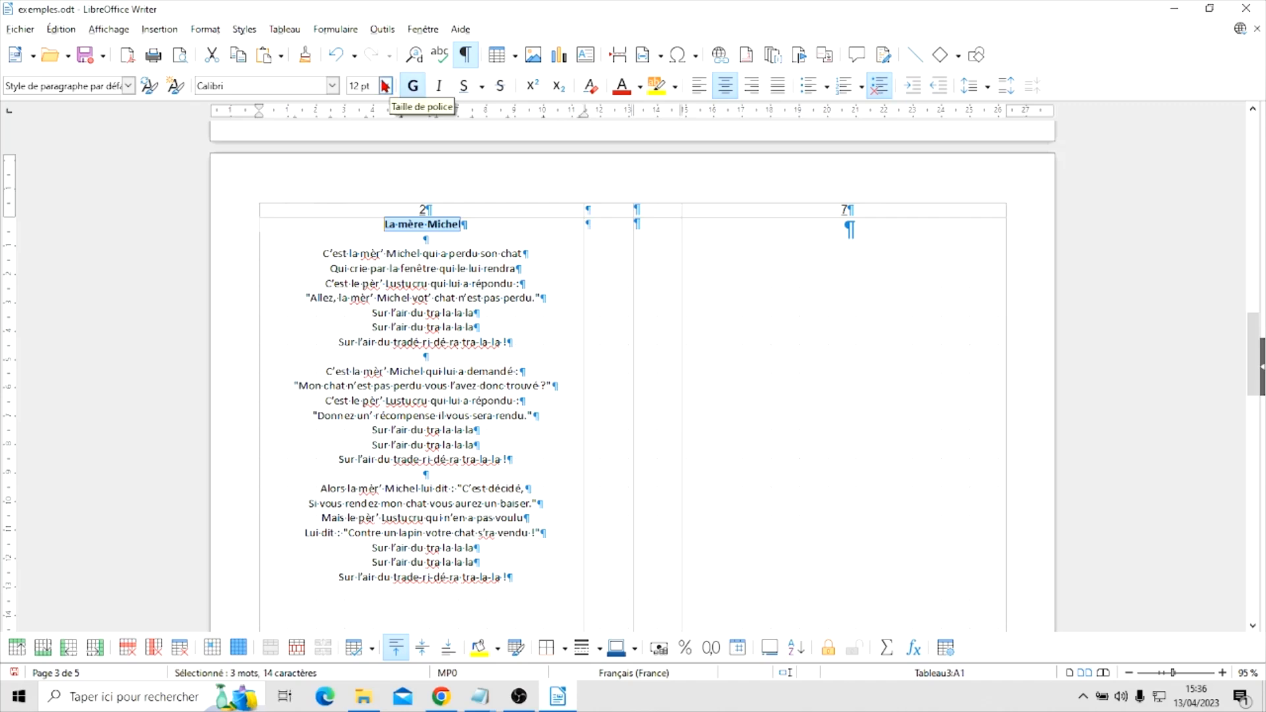
pyautogui.click(385, 85)
pyautogui.click(362, 183)
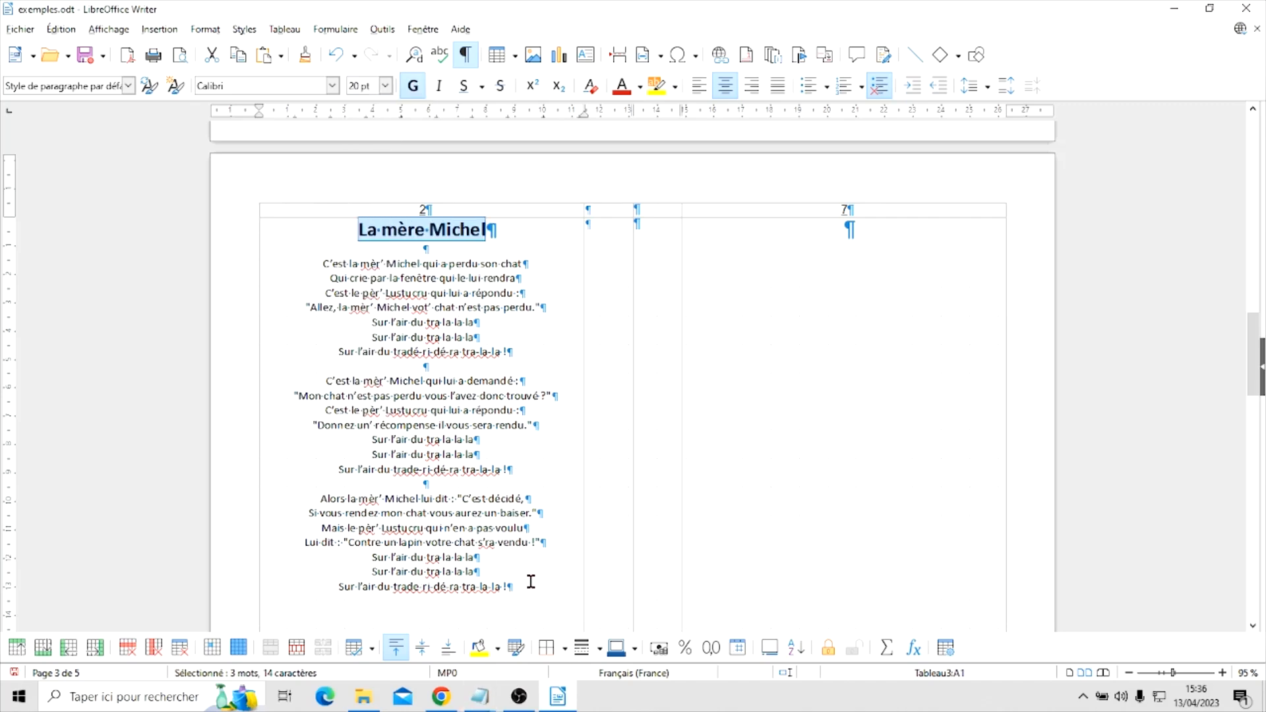
# Enlarge the three verses of "La mère Michel" to 15 pt, check their fit, and reduce them to 14 pt
pyautogui.moveTo(527, 584); pyautogui.dragTo(263, 257)
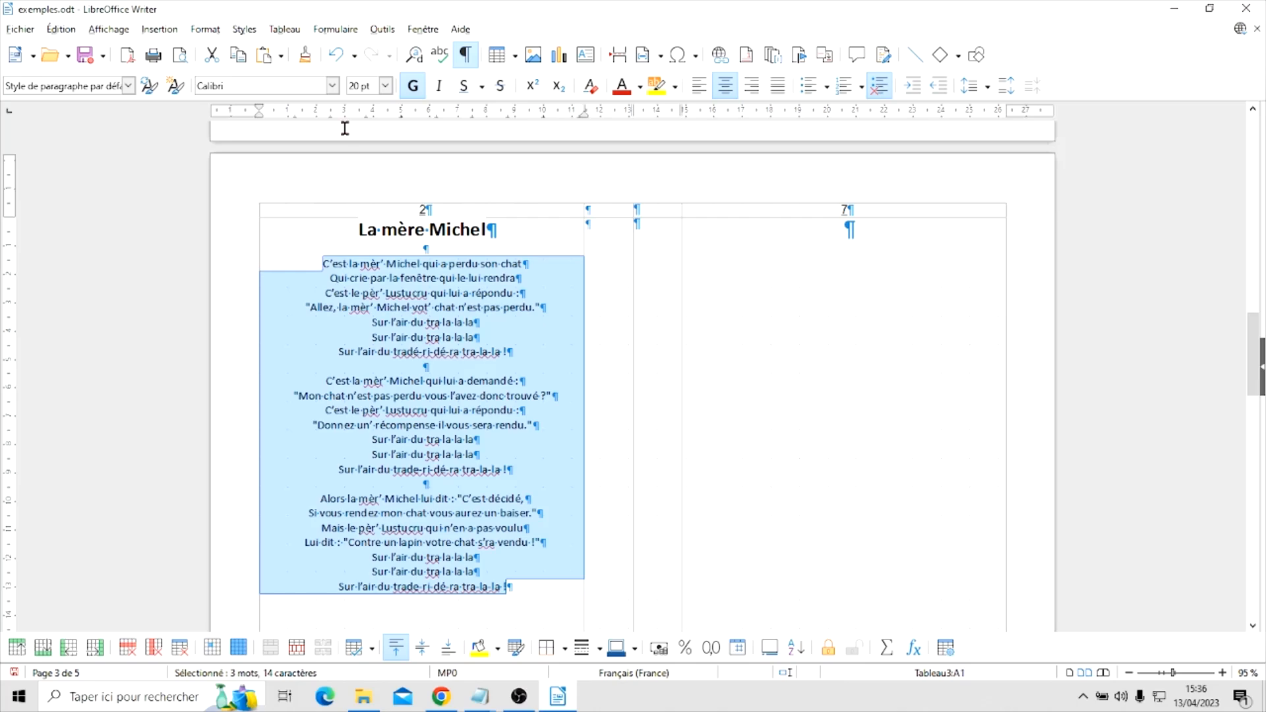
pyautogui.click(386, 87)
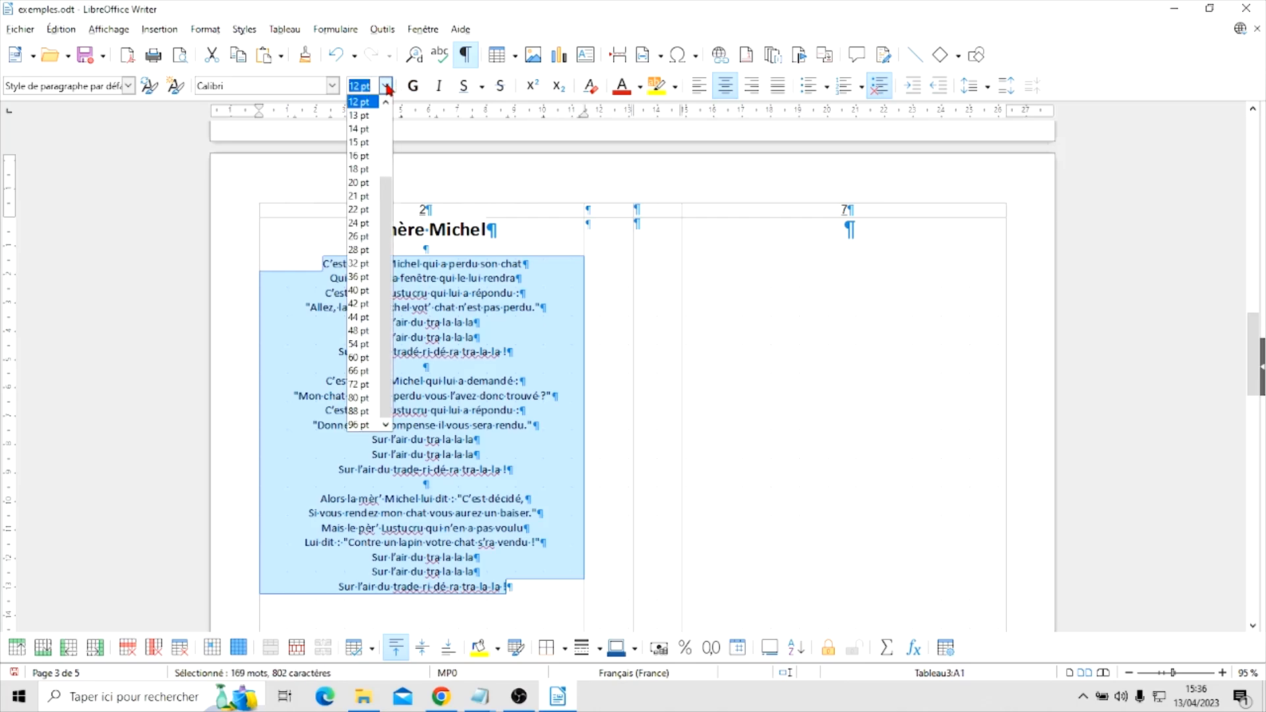
pyautogui.click(363, 143)
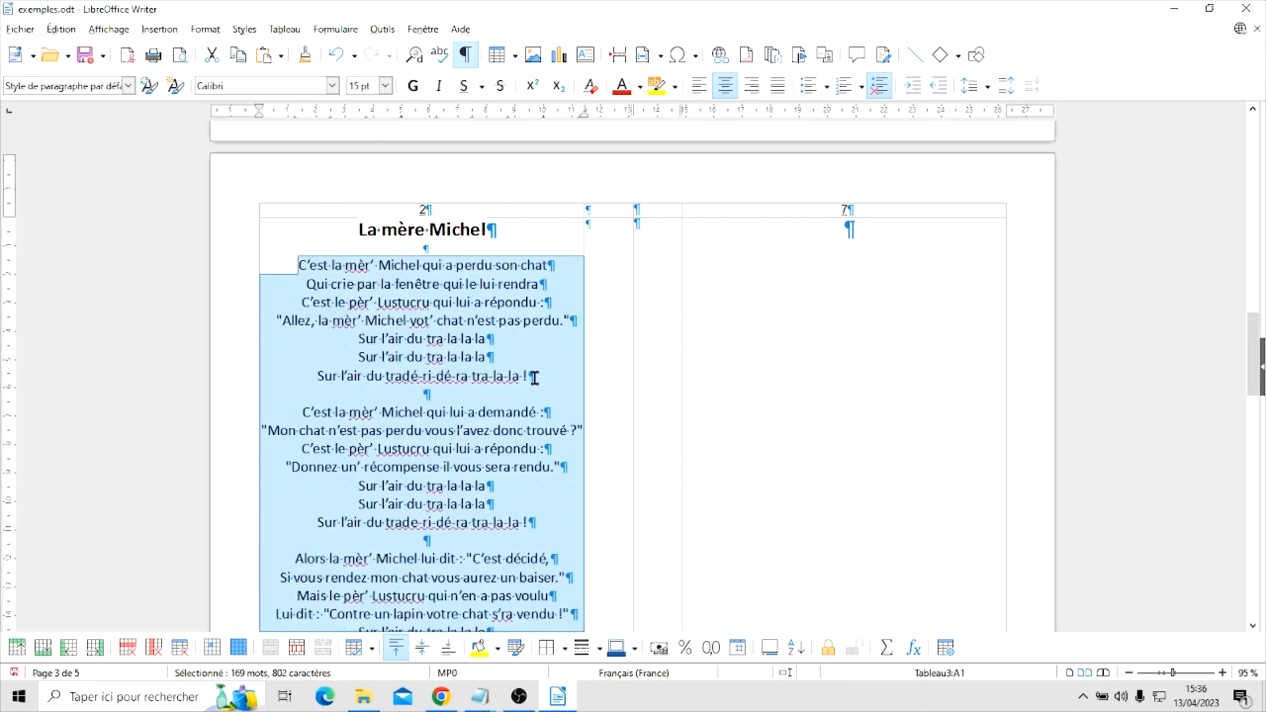
pyautogui.scroll(-2, 534, 378)
pyautogui.scroll(-2, 534, 377)
pyautogui.scroll(2, 533, 377)
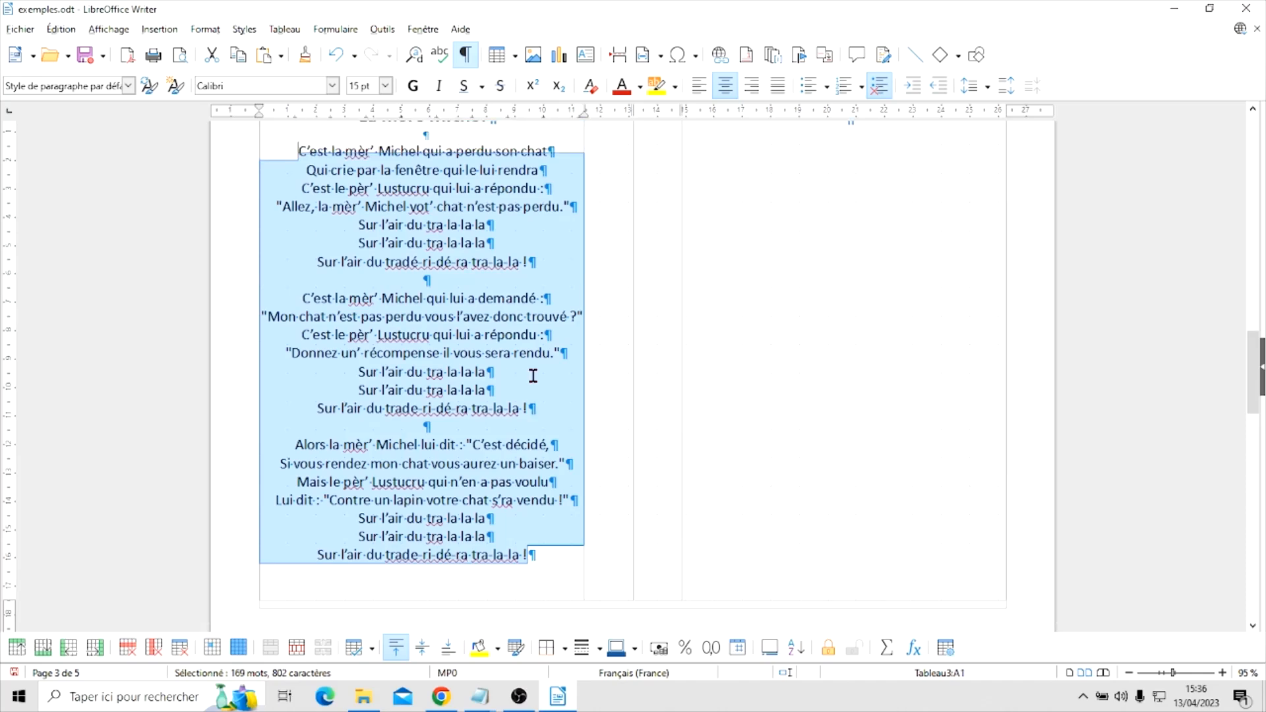
pyautogui.click(385, 85)
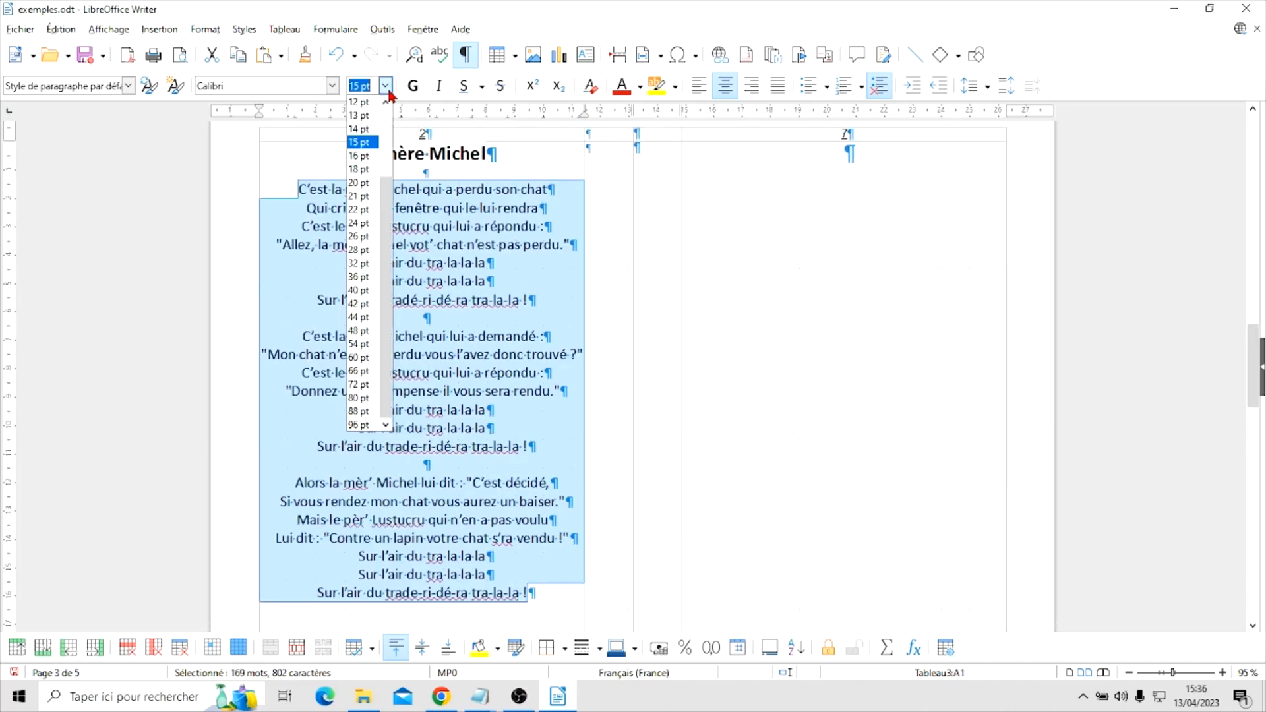
pyautogui.click(362, 118)
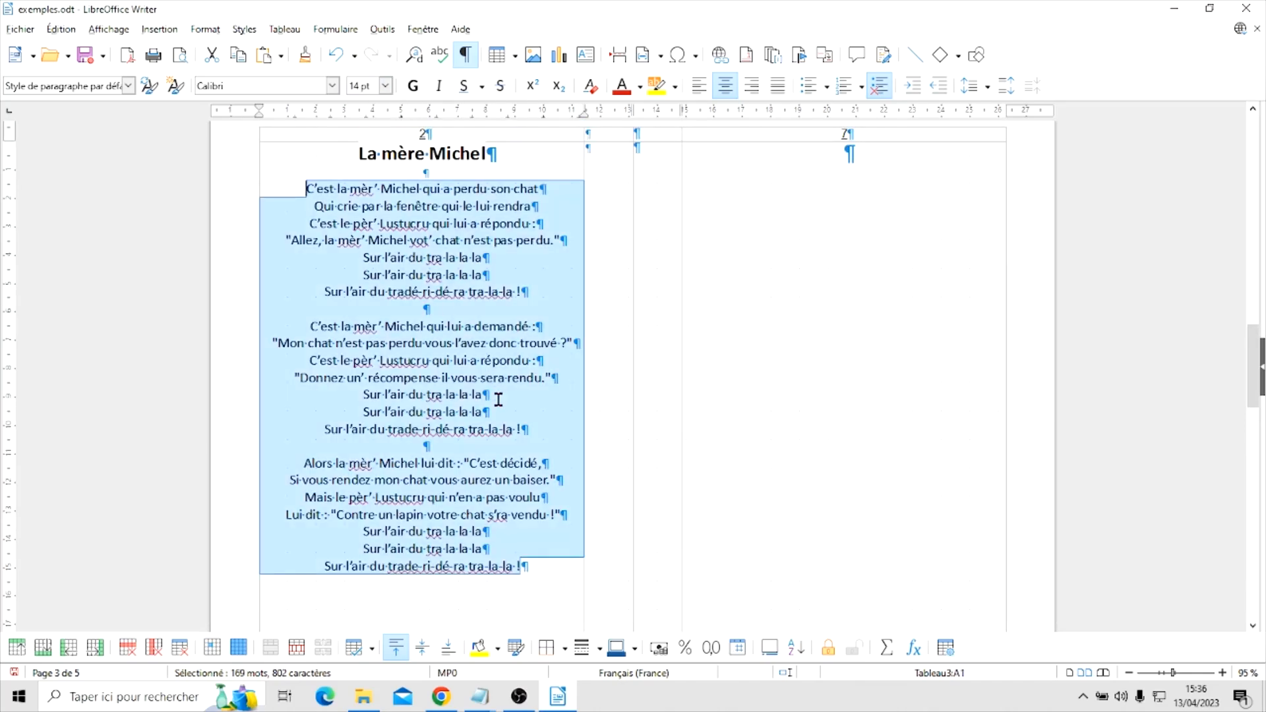
pyautogui.click(540, 401)
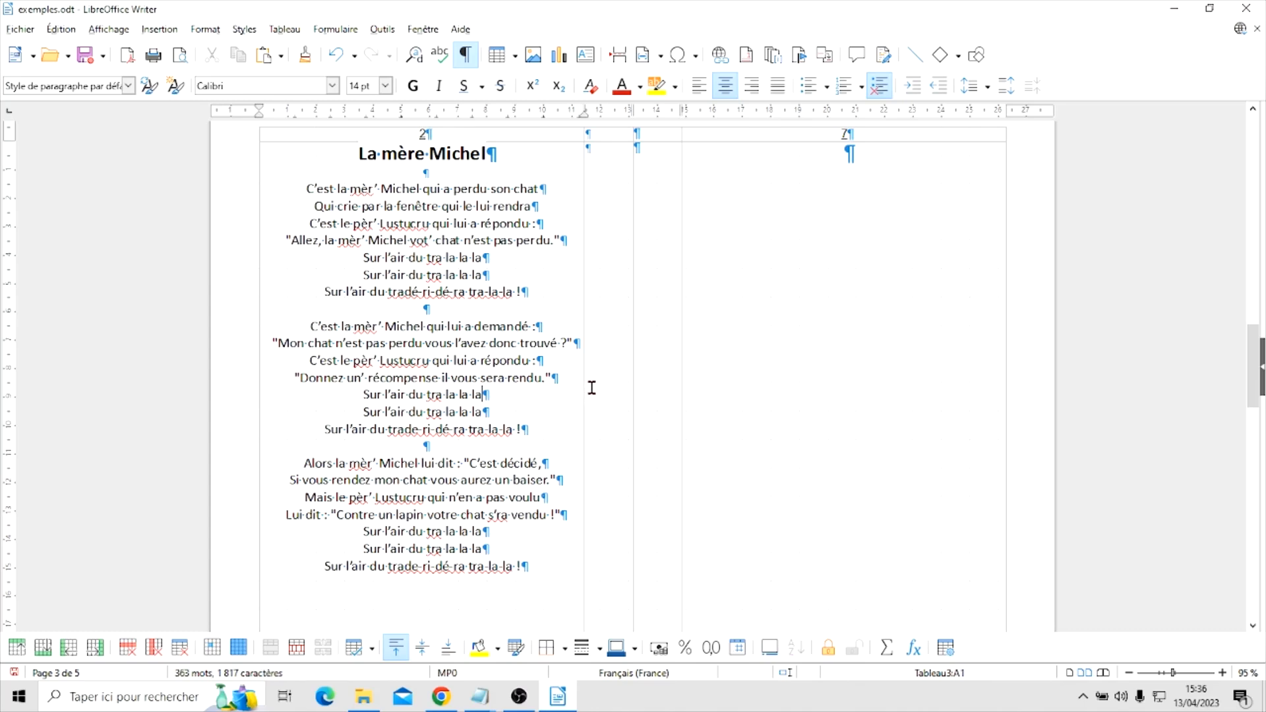
# Insert the chat picture on the "La mère Michel" page
pyautogui.scroll(-2, 529, 396)
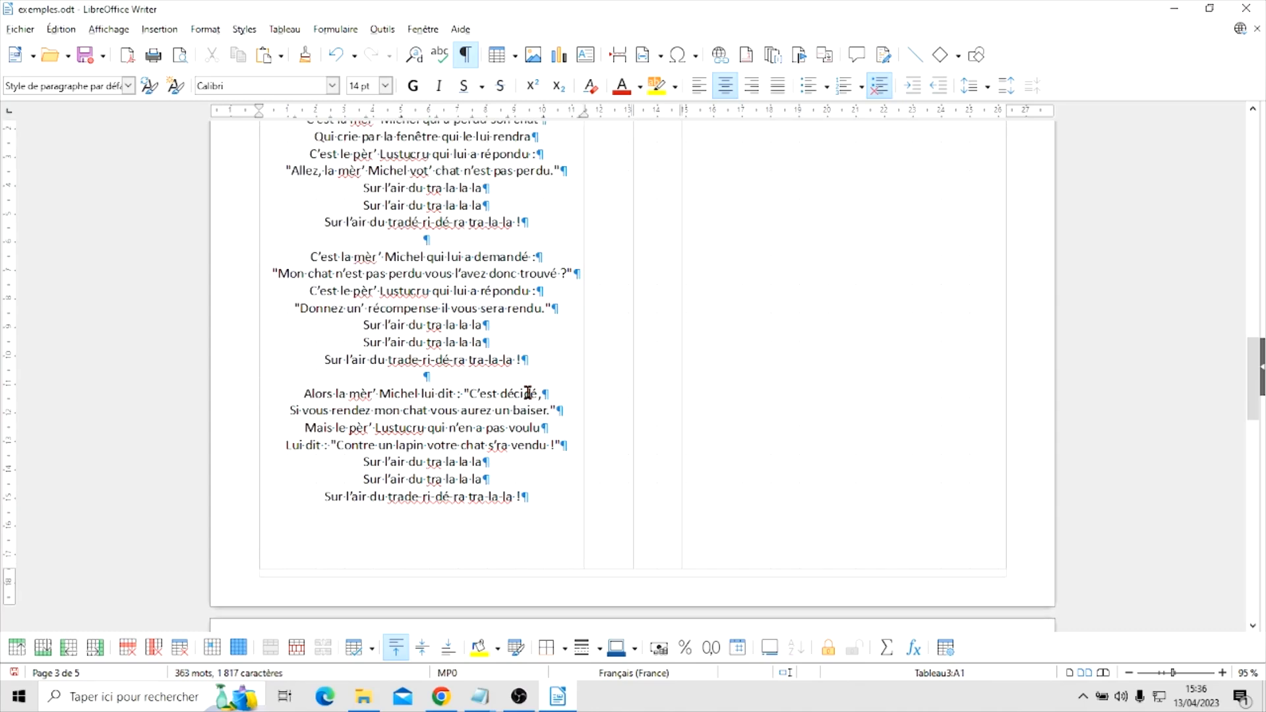
pyautogui.scroll(4, 471, 362)
pyautogui.scroll(-5, 464, 301)
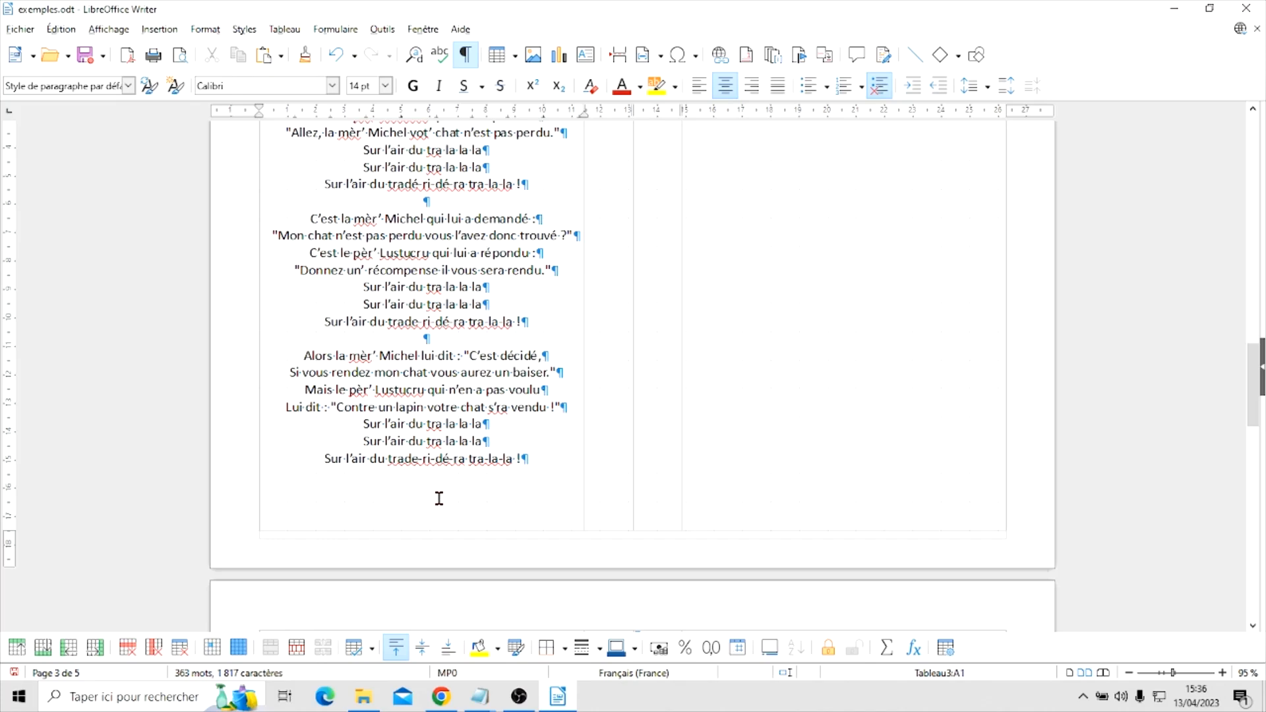
pyautogui.click(166, 30)
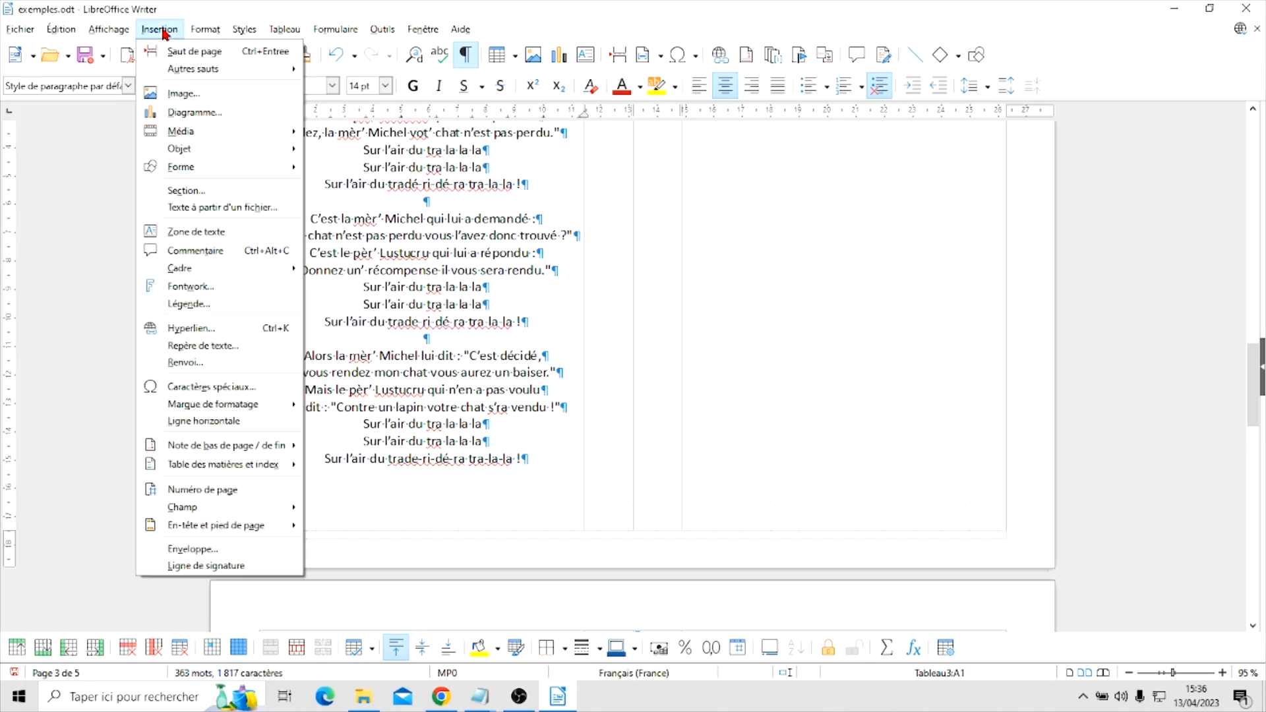
pyautogui.click(180, 93)
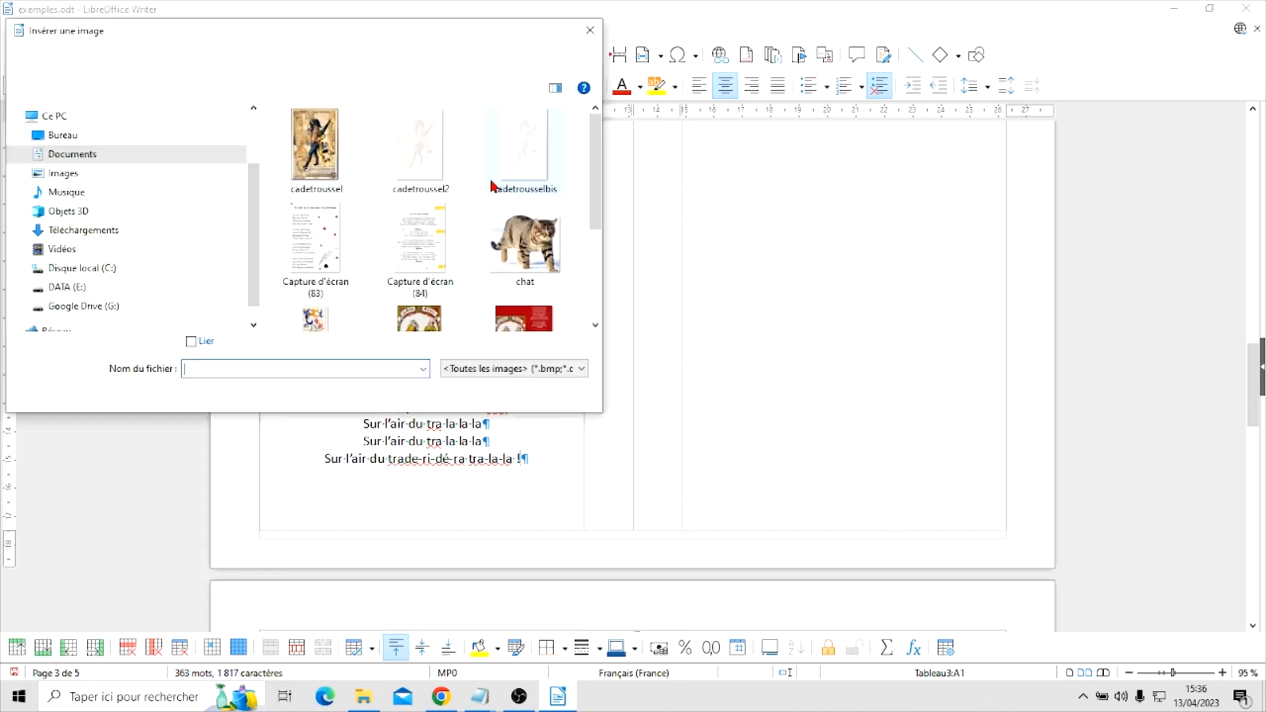
pyautogui.click(535, 243)
pyautogui.click(474, 392)
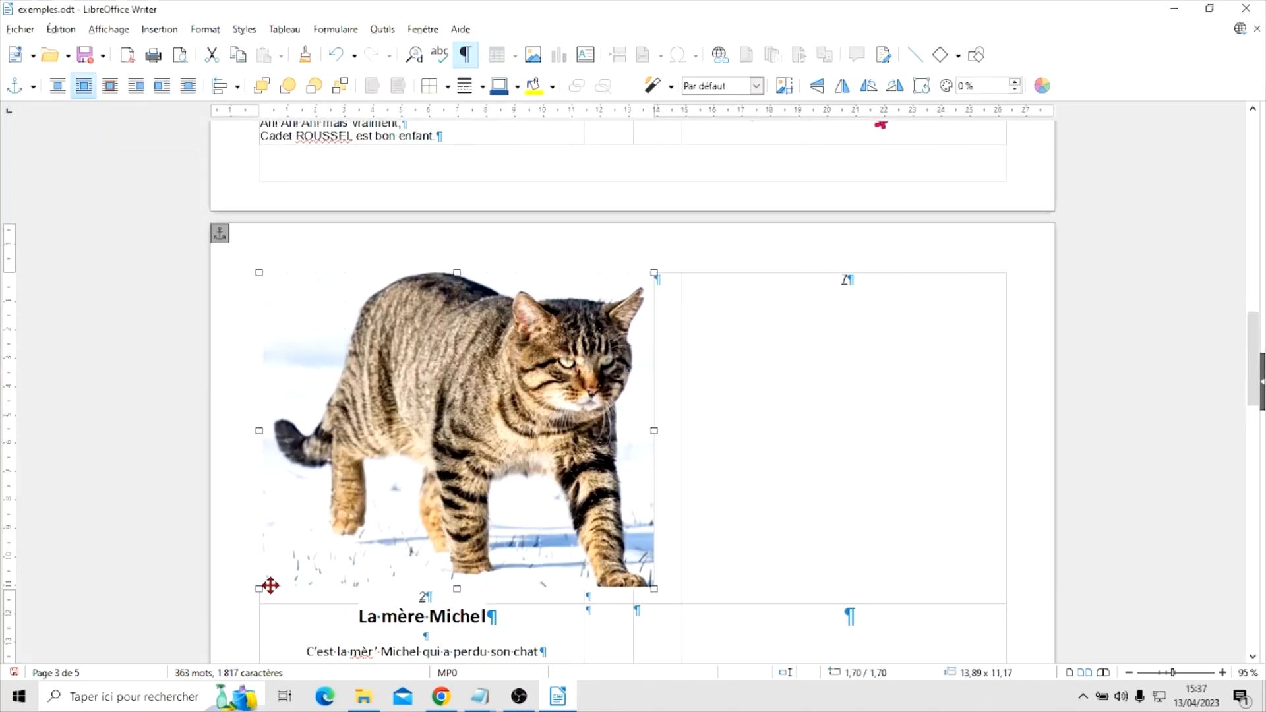
# Shrink the cat picture to about 2.26 × 1.82 cm and place it below the lyrics' last line, near the cell's left edge, at about 2.10 / 17.92 cm
pyautogui.moveTo(261, 587); pyautogui.dragTo(495, 413)
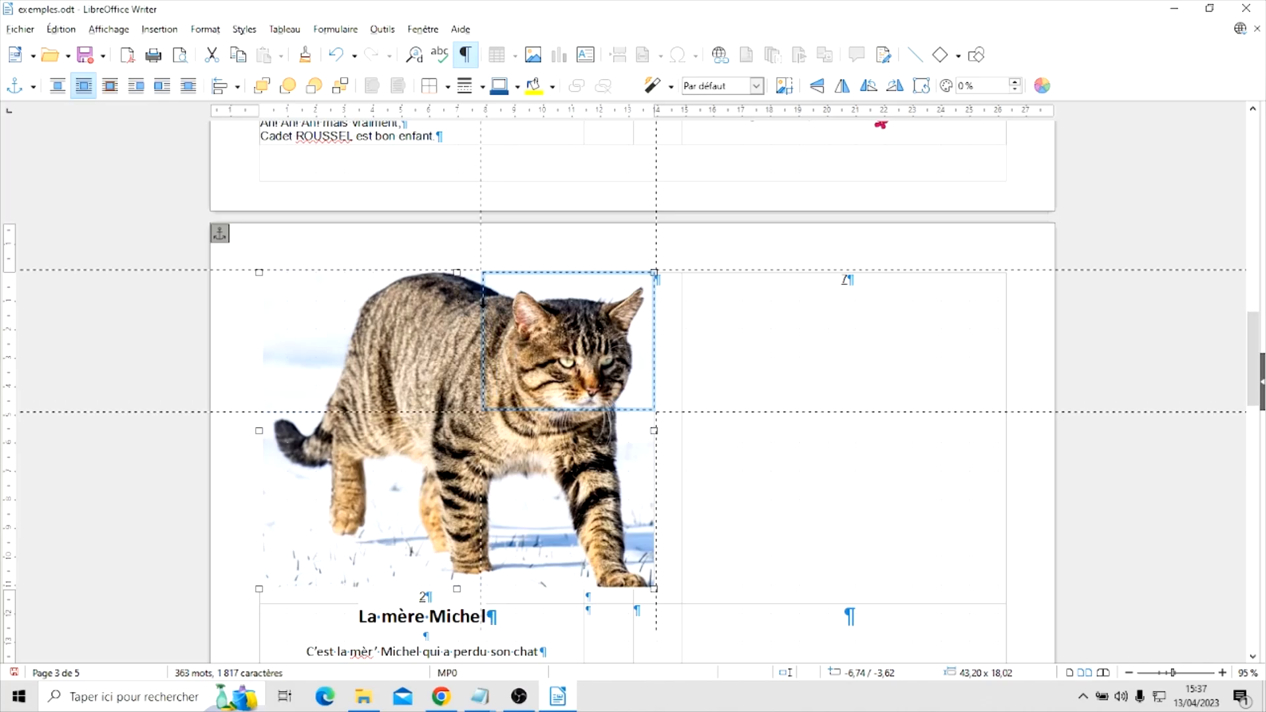
pyautogui.moveTo(521, 301); pyautogui.dragTo(428, 528)
pyautogui.scroll(-3, 750, 369)
pyautogui.scroll(-1, 749, 369)
pyautogui.moveTo(451, 280); pyautogui.dragTo(450, 436)
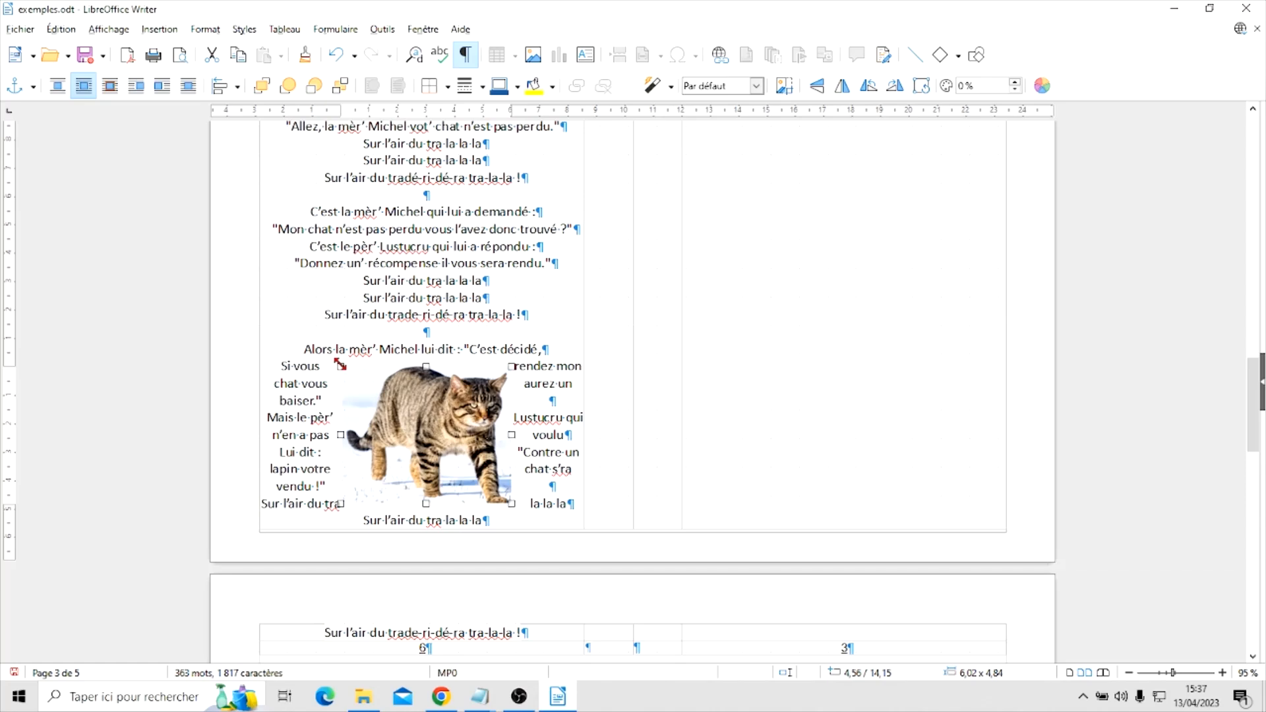
pyautogui.moveTo(340, 364); pyautogui.dragTo(547, 483)
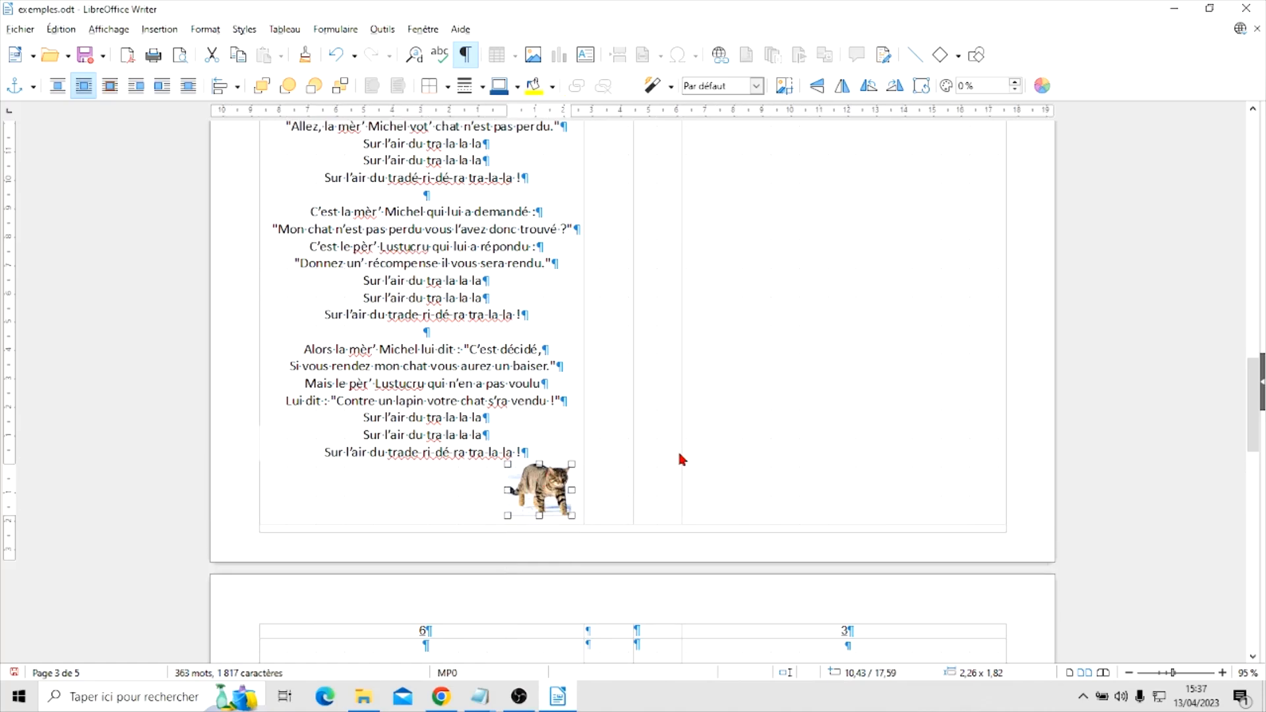
pyautogui.moveTo(524, 487); pyautogui.dragTo(297, 495)
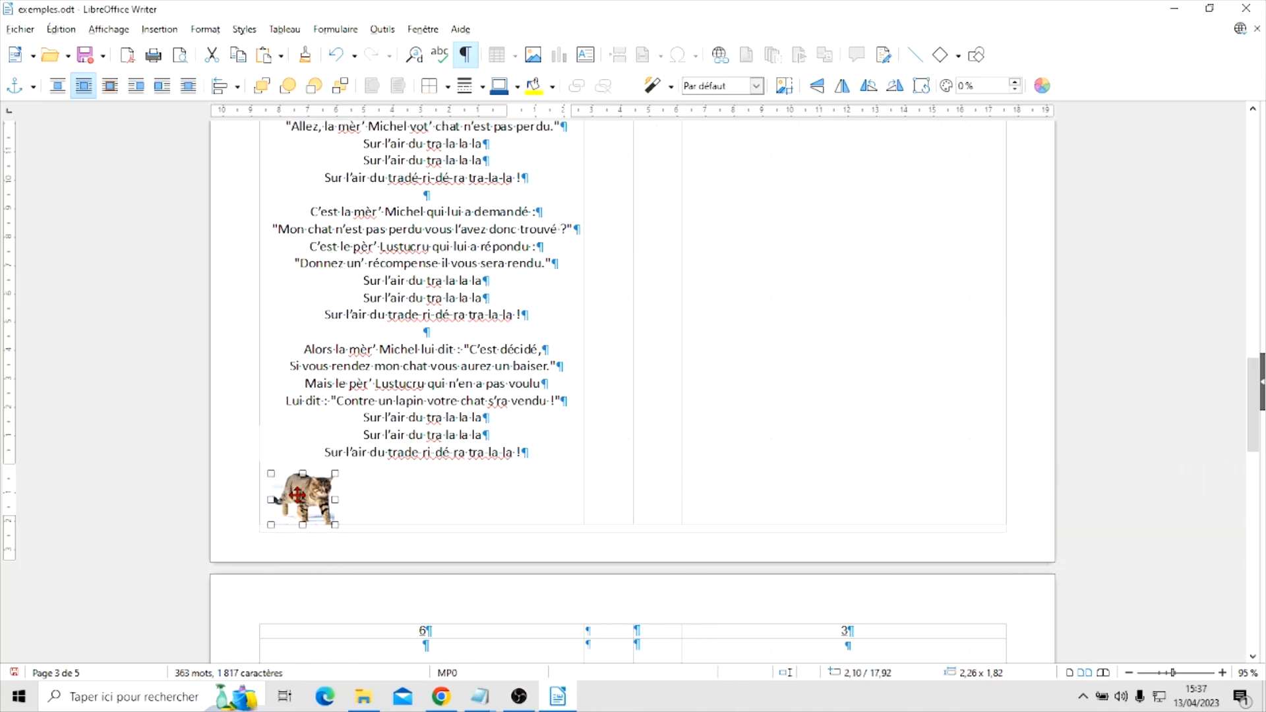
# Look over the booklet from the cover sheet to sheet 4/5, and deselect the cat picture
pyautogui.scroll(3, 427, 492)
pyautogui.scroll(20, 427, 492)
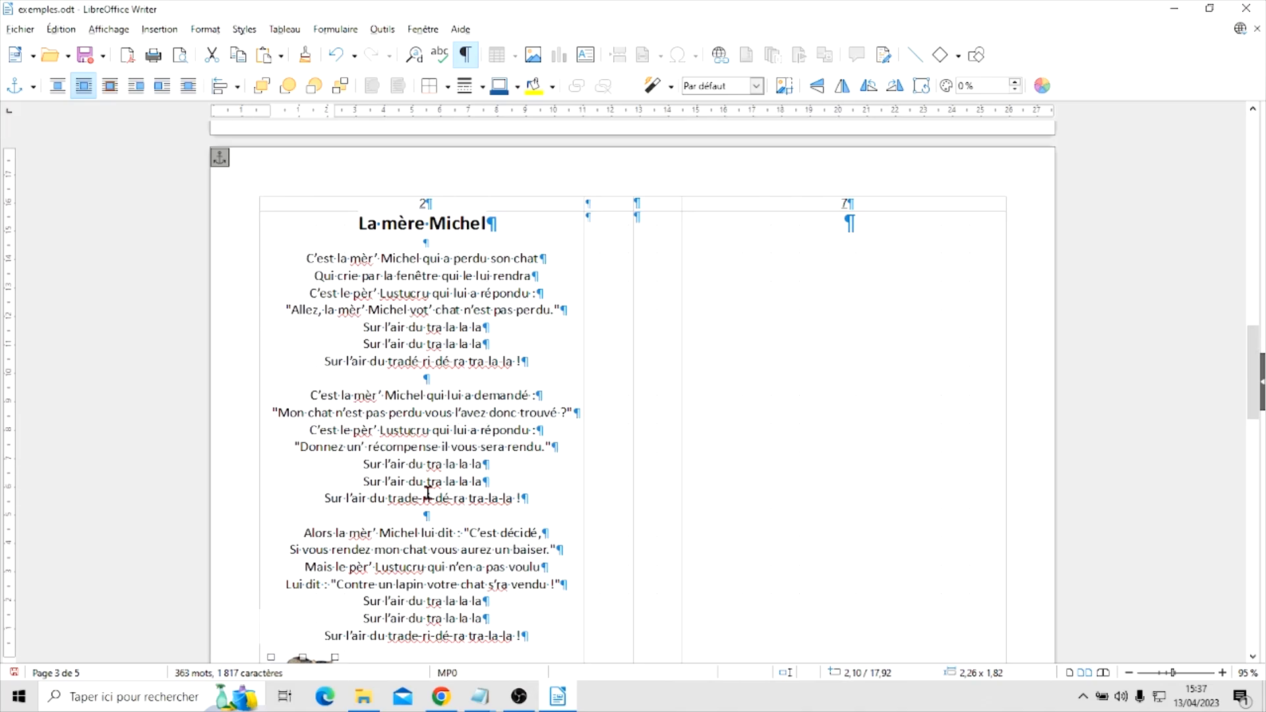
pyautogui.scroll(10, 427, 492)
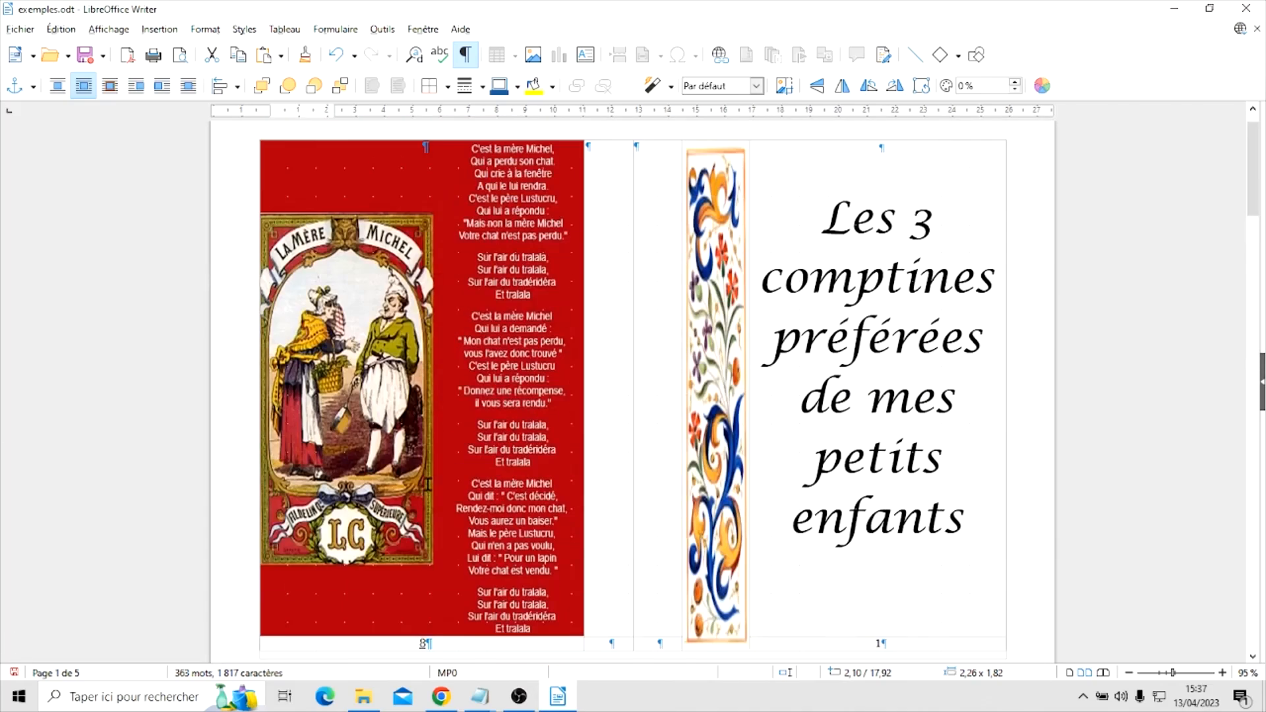
pyautogui.scroll(-15, 422, 486)
pyautogui.scroll(-20, 418, 482)
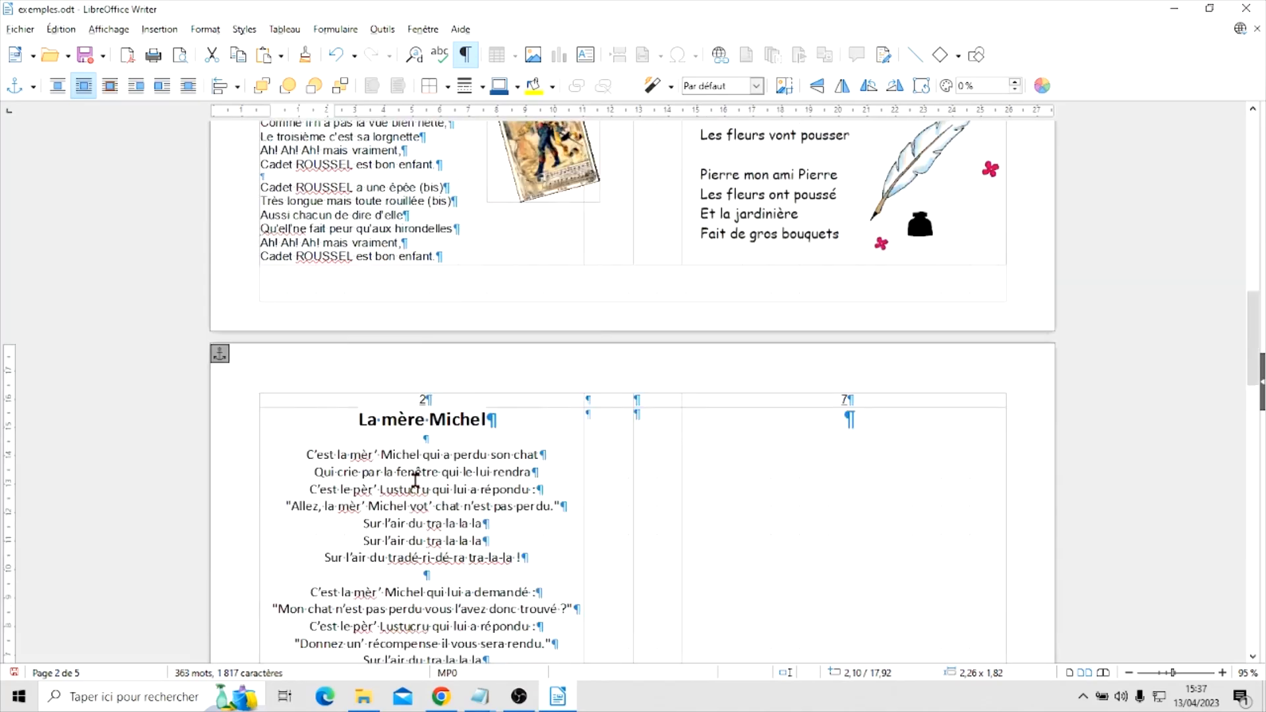
pyautogui.scroll(-15, 412, 477)
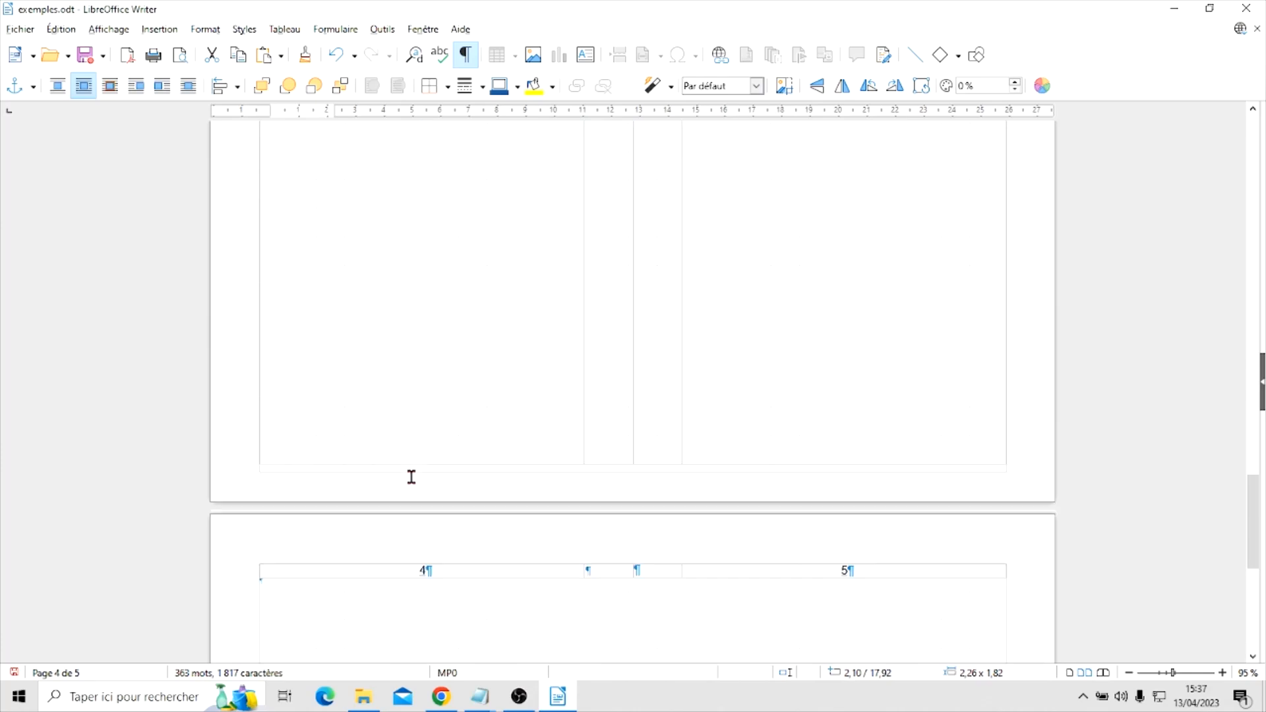
pyautogui.scroll(5, 407, 472)
pyautogui.scroll(8, 408, 470)
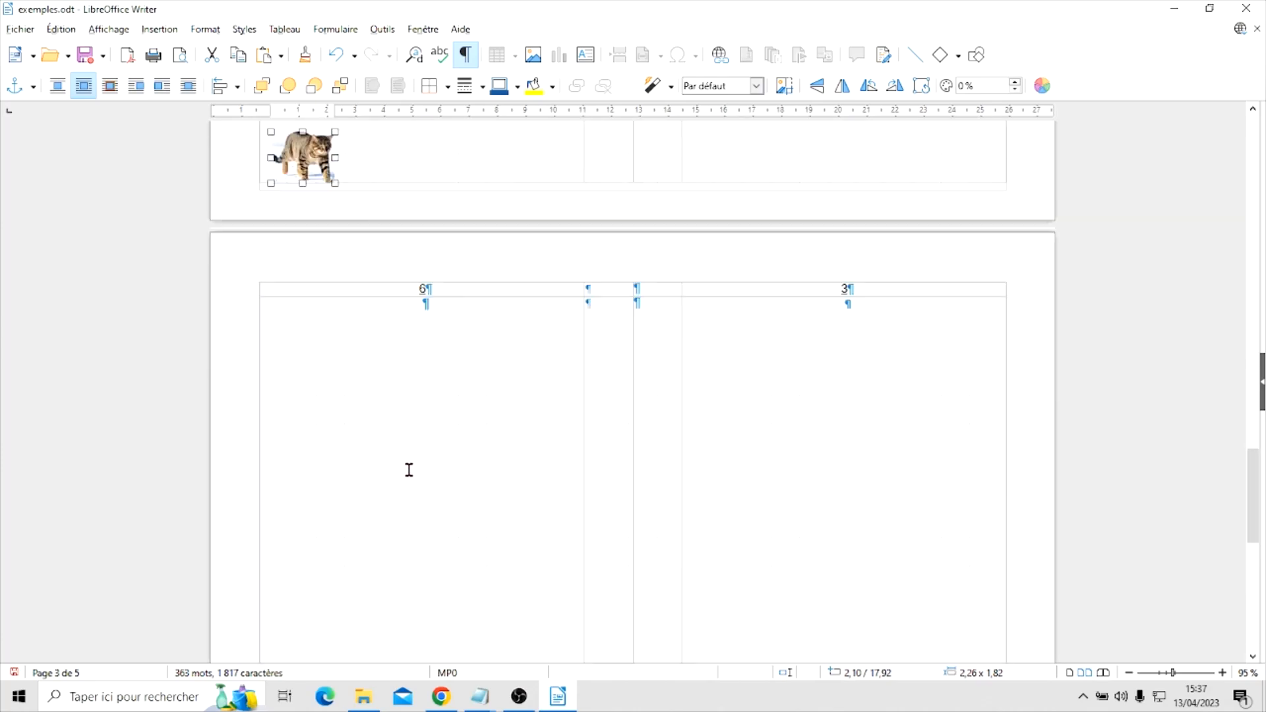
pyautogui.click(395, 461)
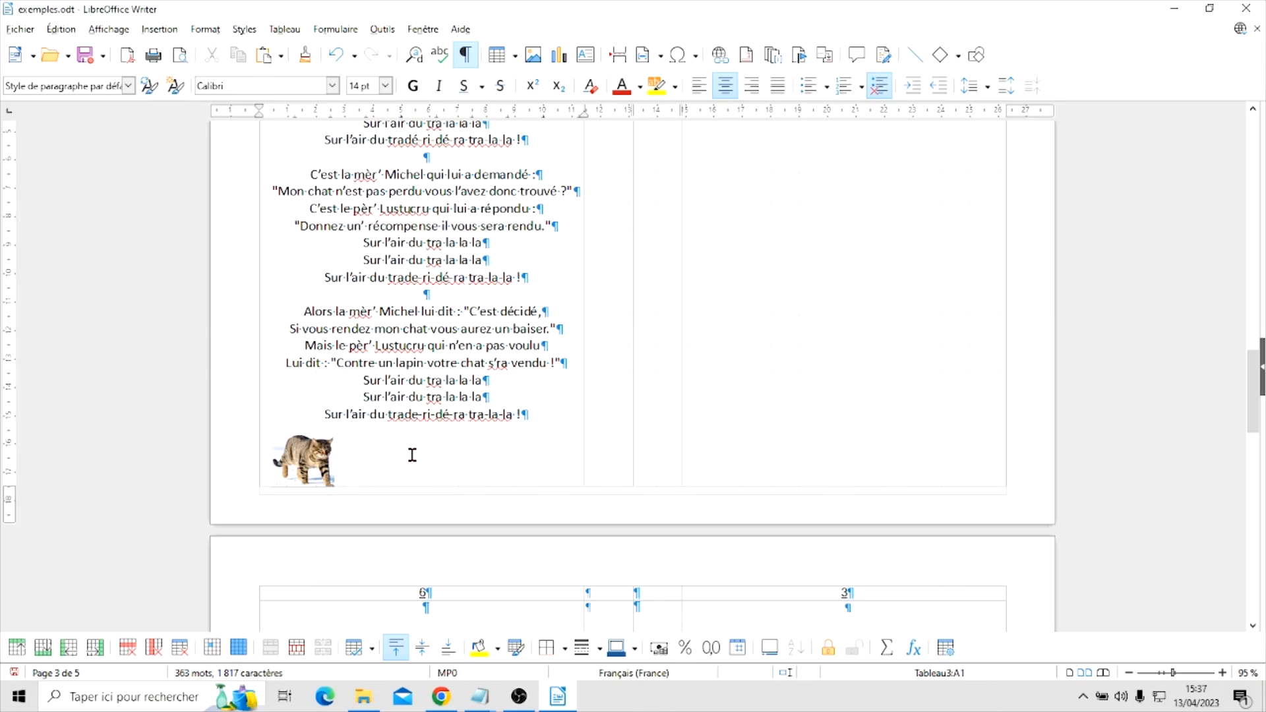
# Paste a copy of the cat picture below the lyrics near the cell's right edge, at about 10.43 / 17.59 cm
pyautogui.hotkey('ctrl', 'v')
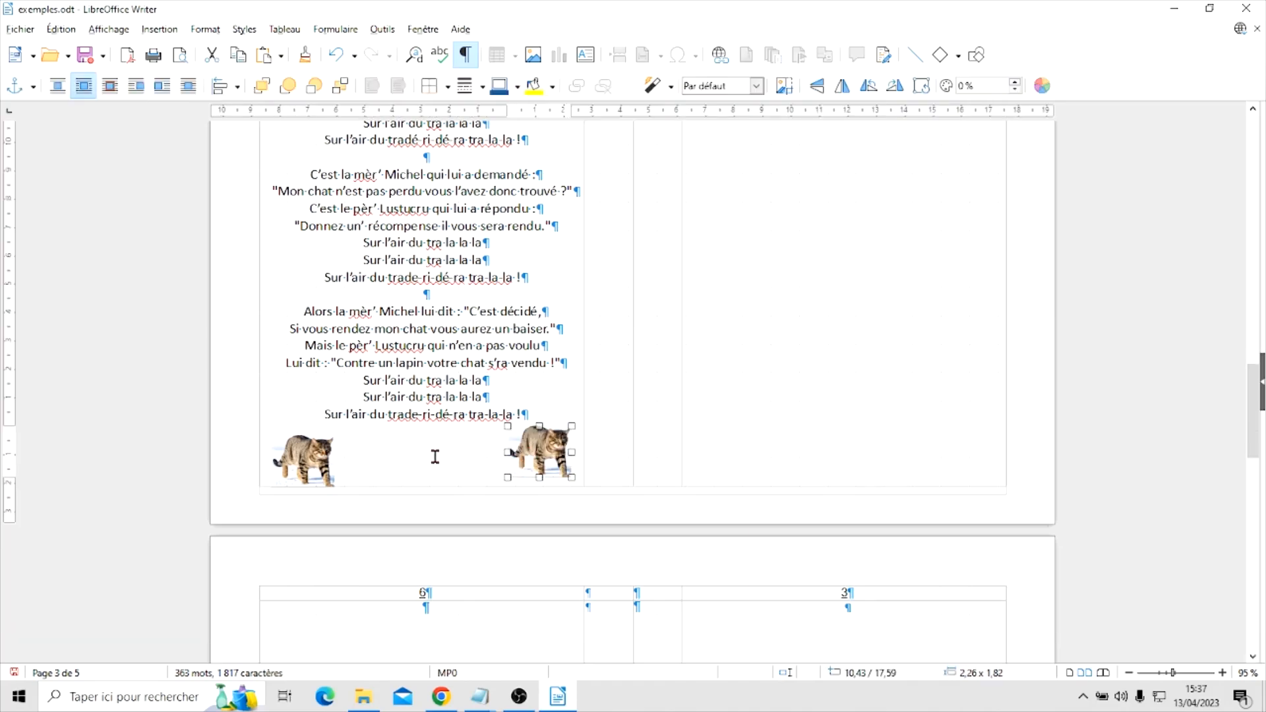
pyautogui.scroll(5, 429, 457)
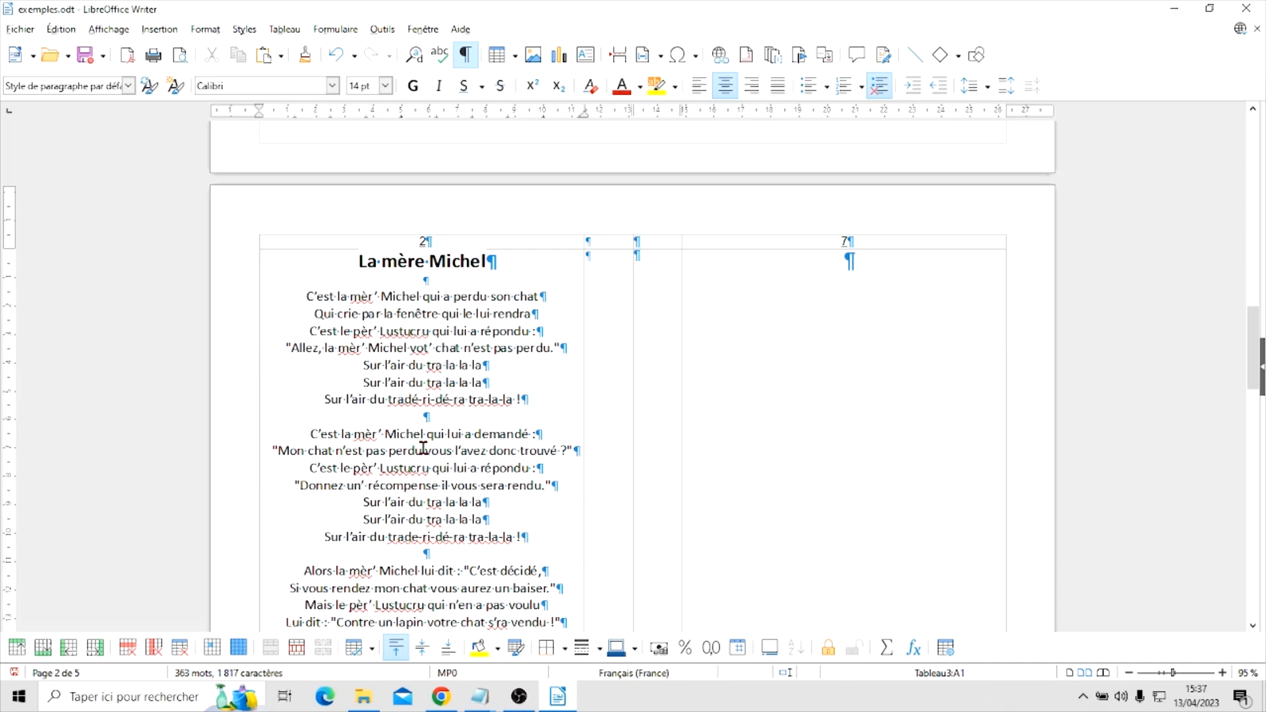
pyautogui.scroll(-6, 423, 448)
# Move another copy of the cat up beside the "La mère Michel" title, shrink it to about 1.67 × 1.34 cm, and place it left of the title
pyautogui.click(536, 461)
pyautogui.moveTo(537, 461); pyautogui.dragTo(548, 195)
pyautogui.scroll(-2, 430, 313)
pyautogui.scroll(4, 432, 315)
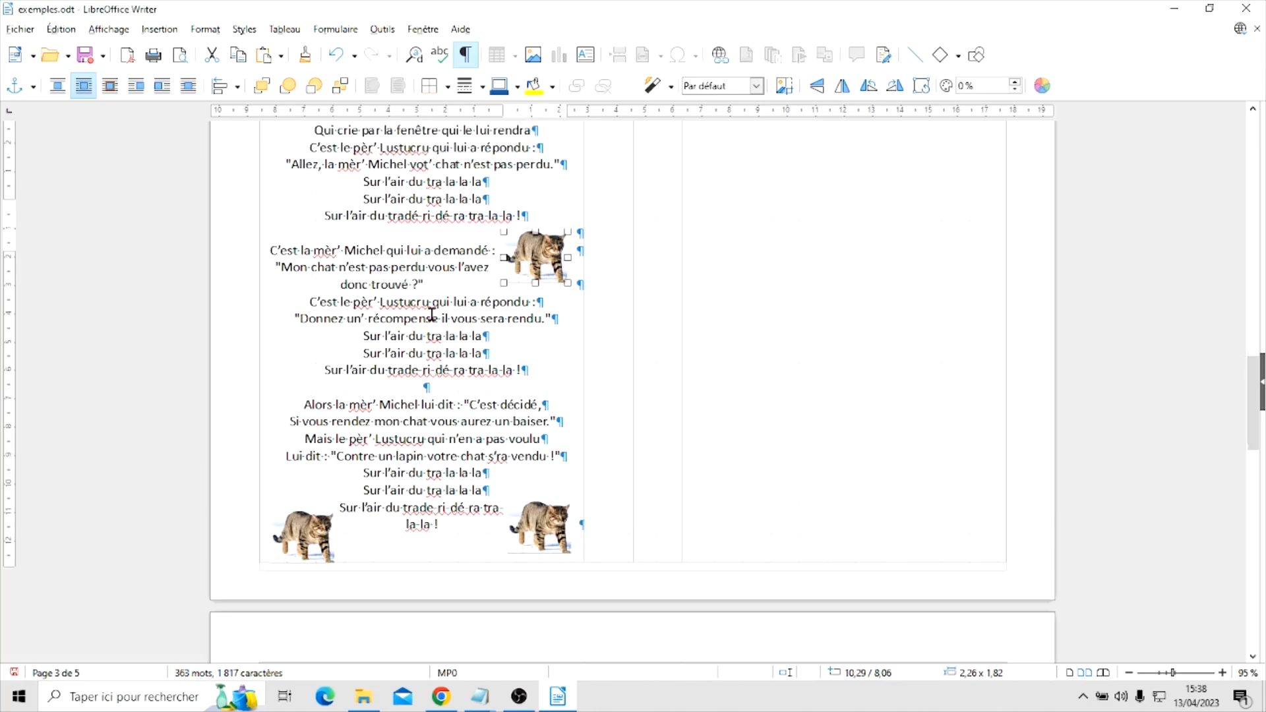
pyautogui.scroll(3, 432, 315)
pyautogui.moveTo(526, 373); pyautogui.dragTo(531, 218)
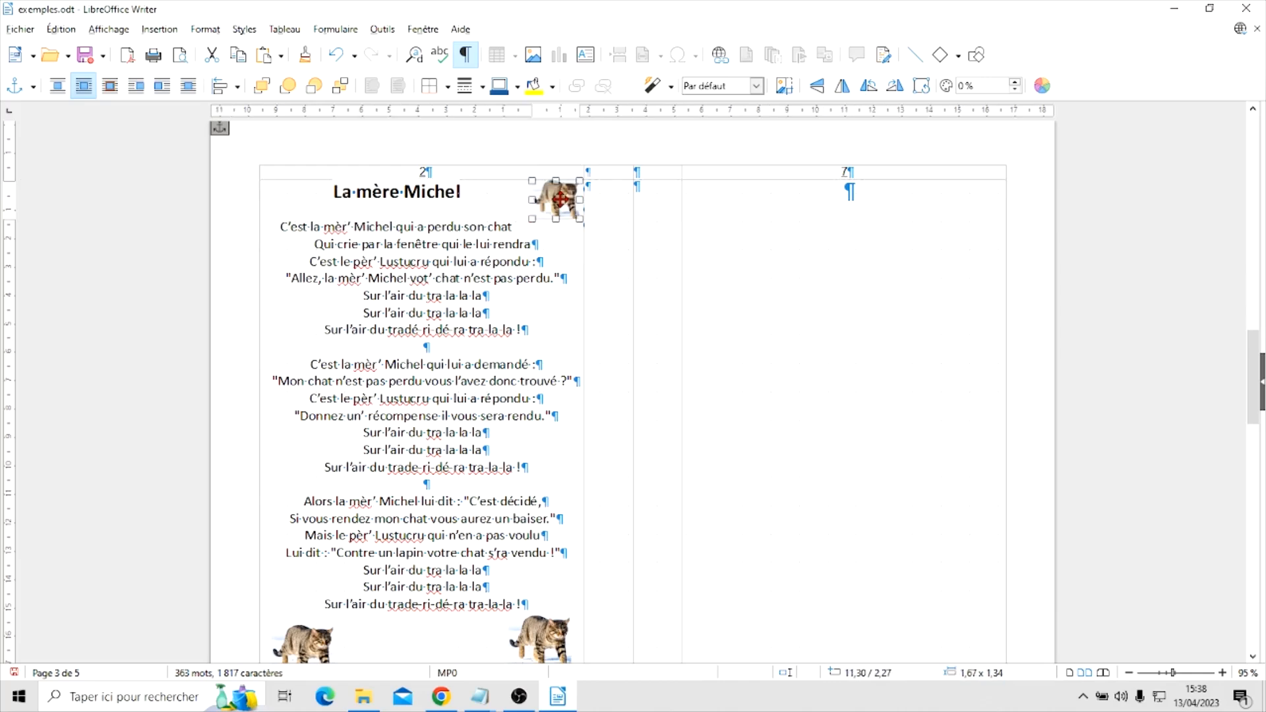
pyautogui.moveTo(560, 199); pyautogui.dragTo(271, 199)
pyautogui.click(434, 280)
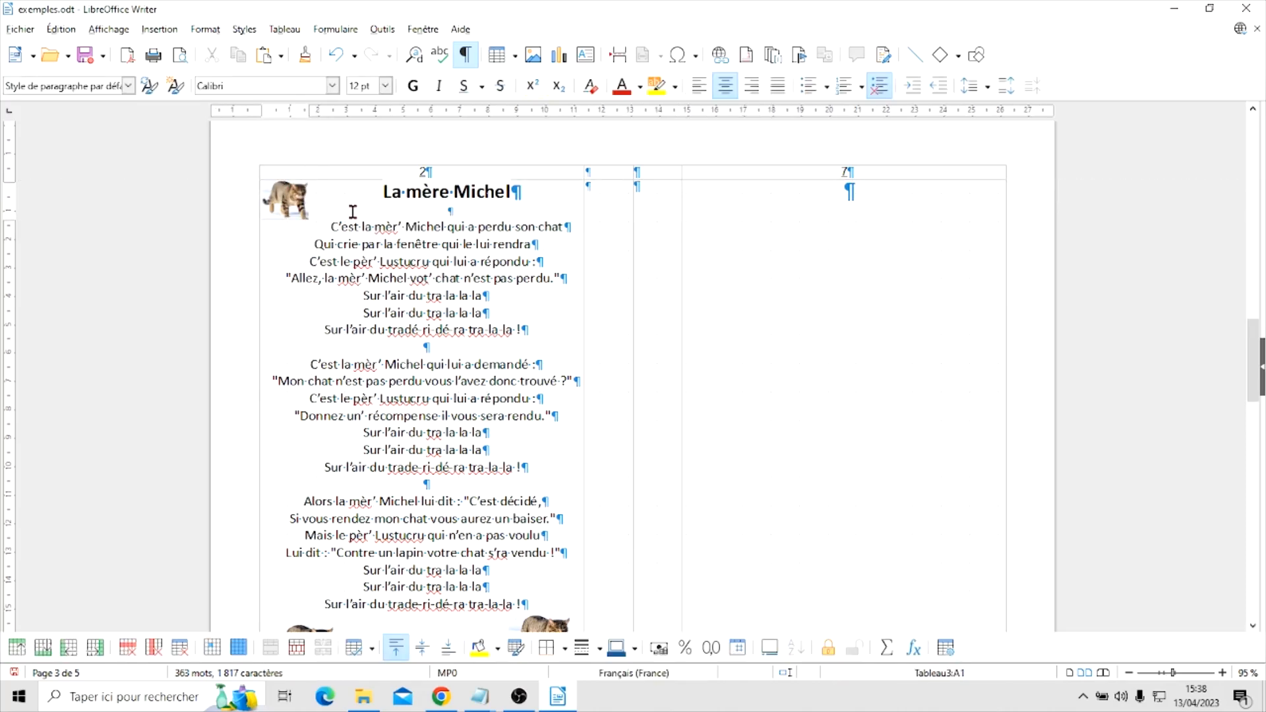
# Paste another small cat right of the title and shrink it to about 1.48 × 1.19 cm so the first lyric line fits on one line
pyautogui.hotkey('ctrl', 'v')
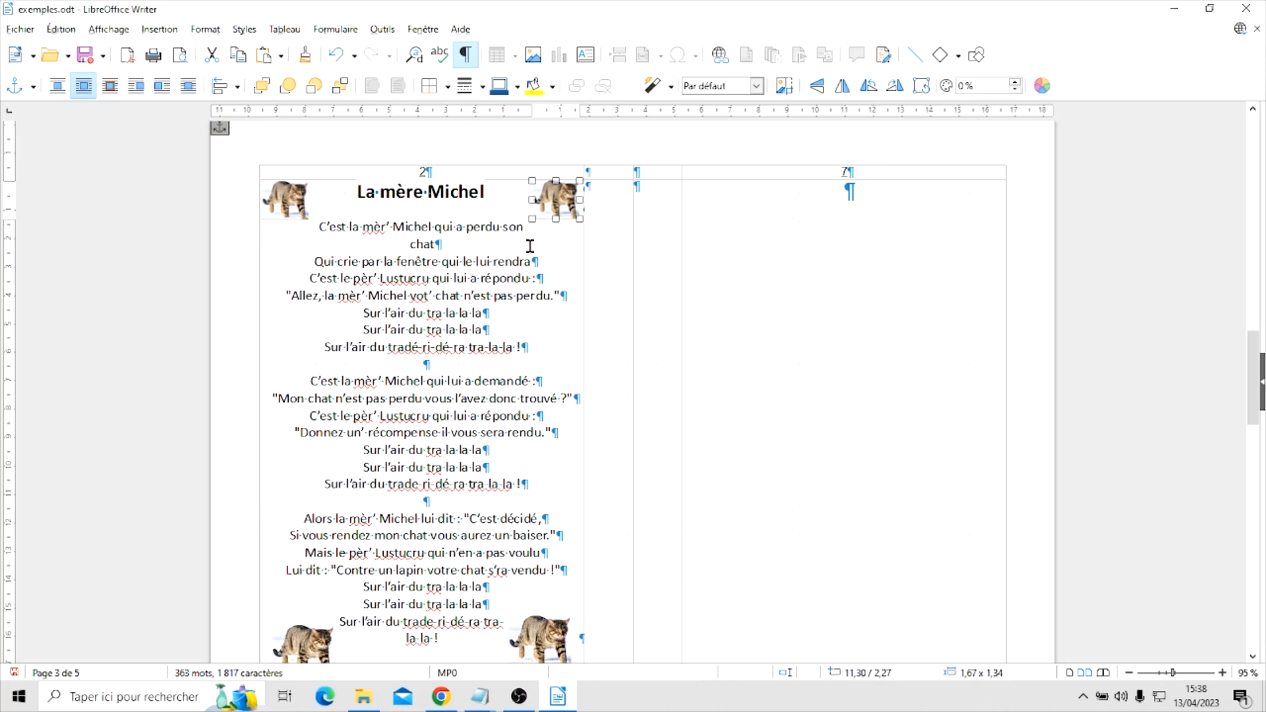
pyautogui.moveTo(531, 215); pyautogui.dragTo(531, 216)
pyautogui.moveTo(533, 215); pyautogui.dragTo(538, 215)
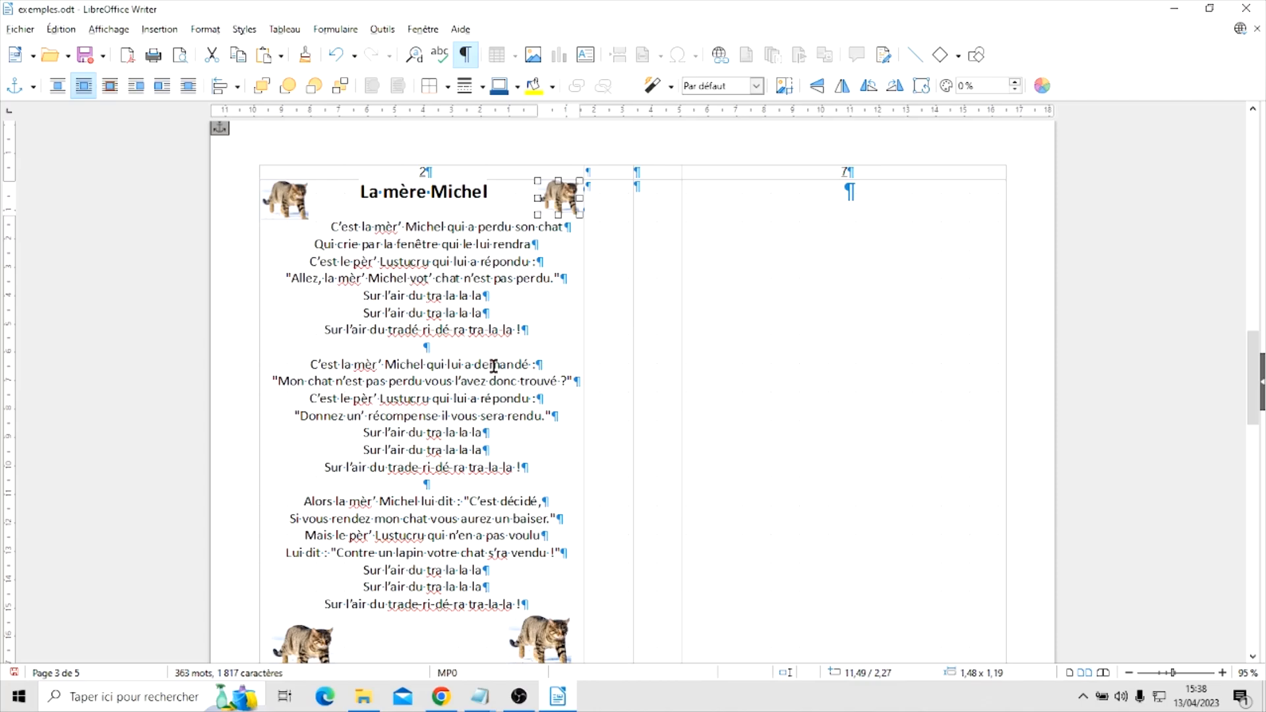
pyautogui.scroll(-2, 494, 366)
pyautogui.scroll(3, 488, 364)
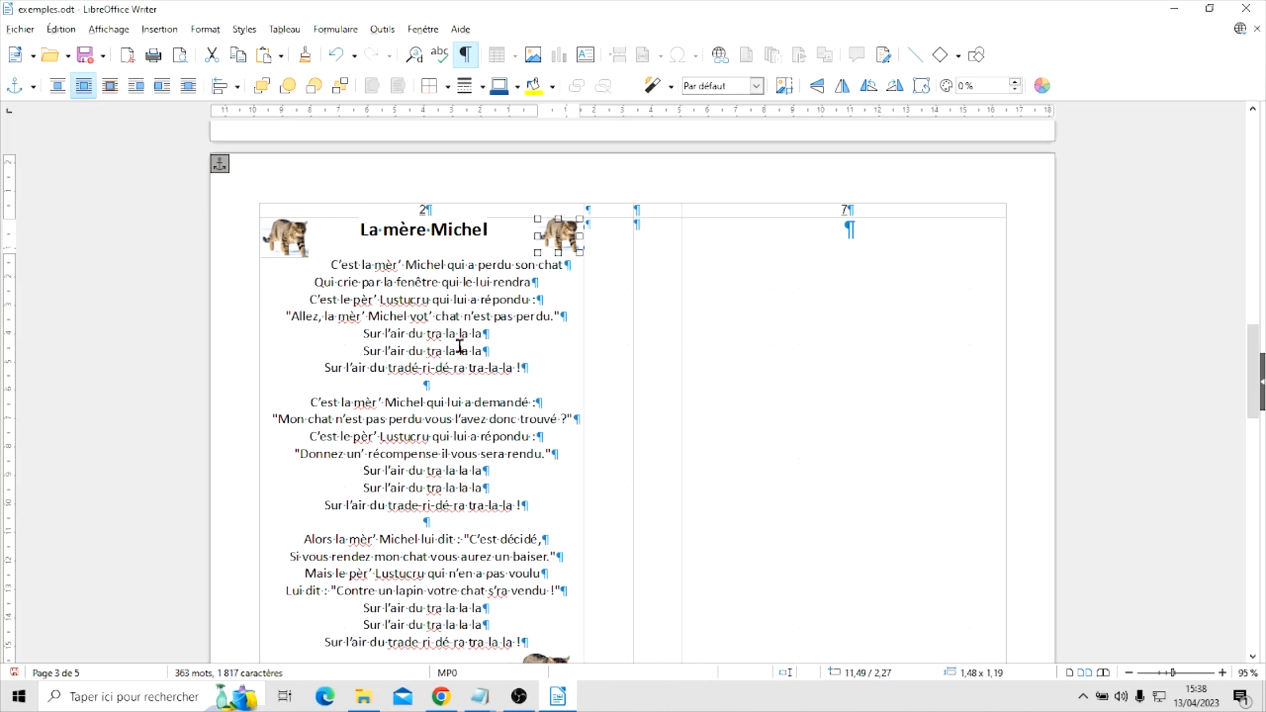
# Capitalize the "m" of "mère" in the page title so it reads "La Mère Michel"
pyautogui.scroll(1, 459, 330)
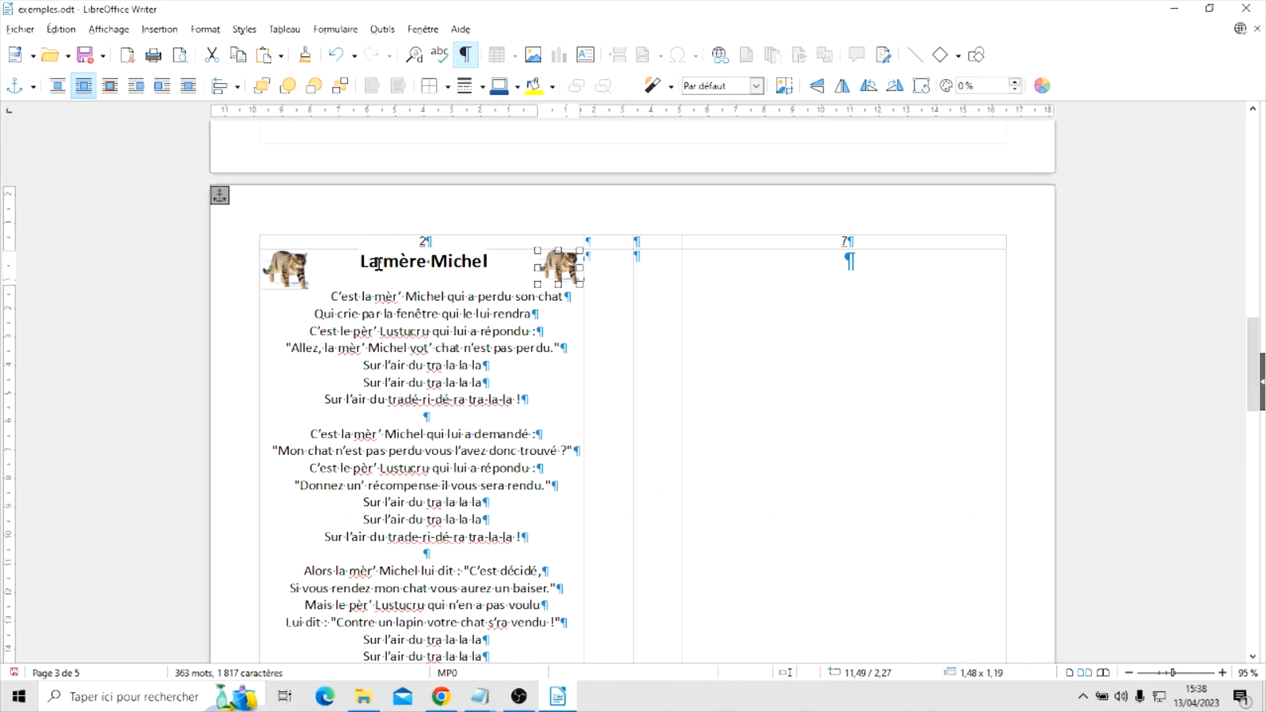
pyautogui.moveTo(385, 263); pyautogui.dragTo(398, 260)
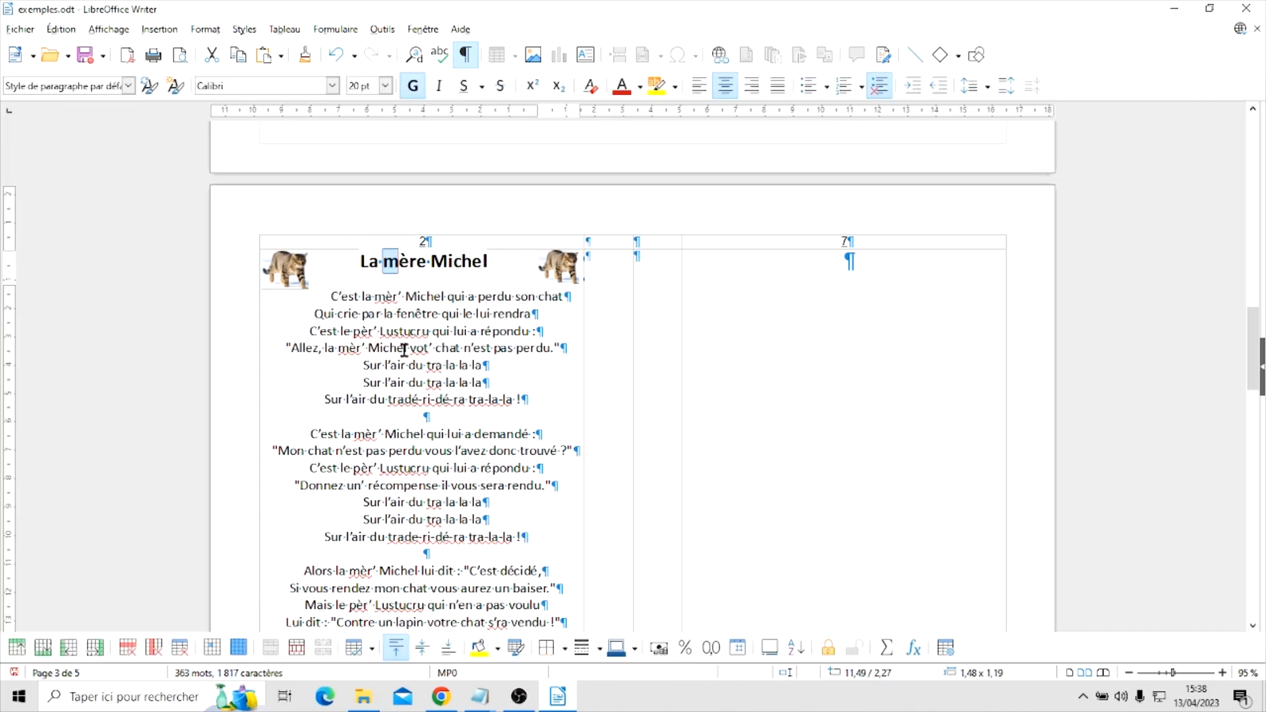
pyautogui.write('M')
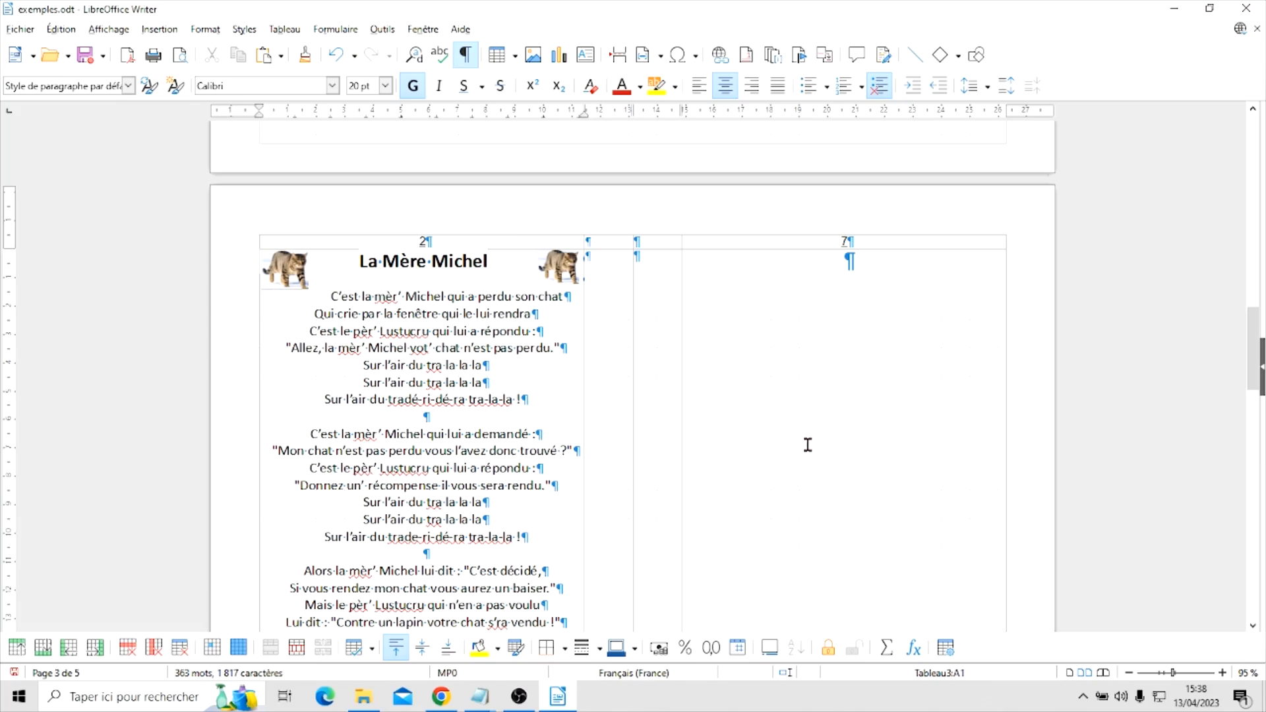
# Look over the booklet from the cover sheet down to the decorated "La Mère Michel" page
pyautogui.scroll(15, 797, 441)
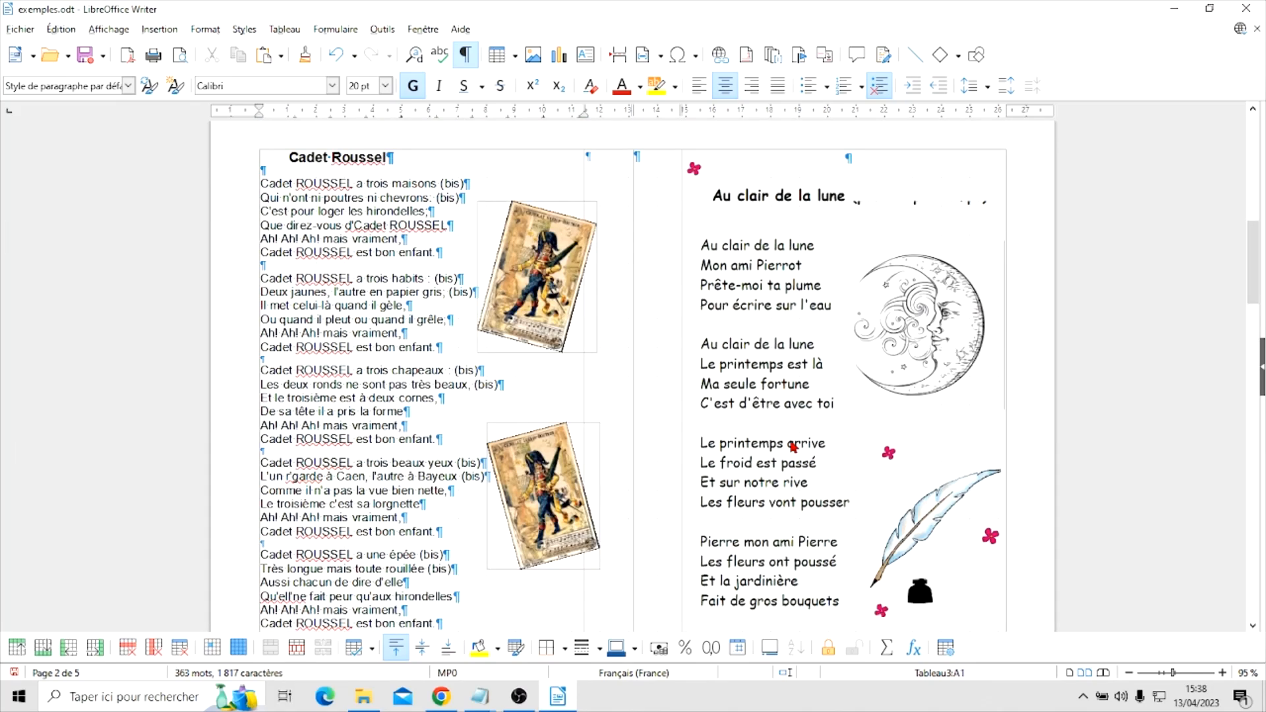
pyautogui.scroll(10, 793, 447)
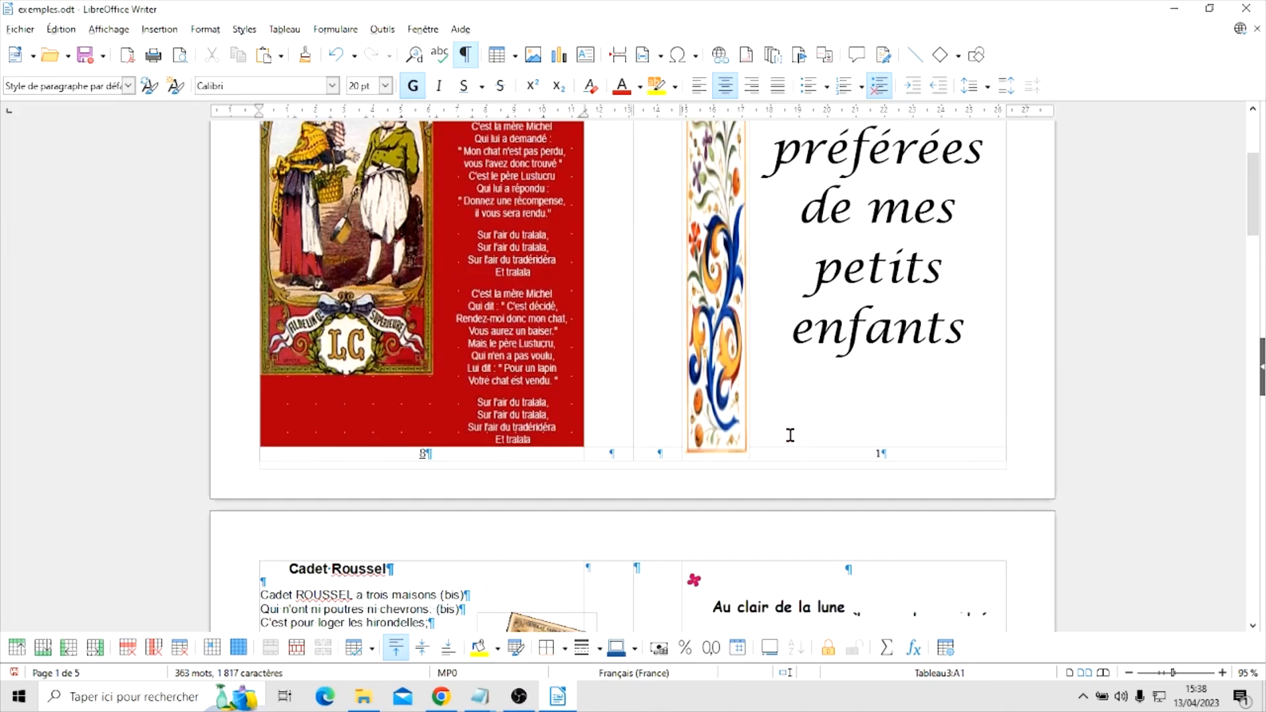
pyautogui.scroll(3, 793, 442)
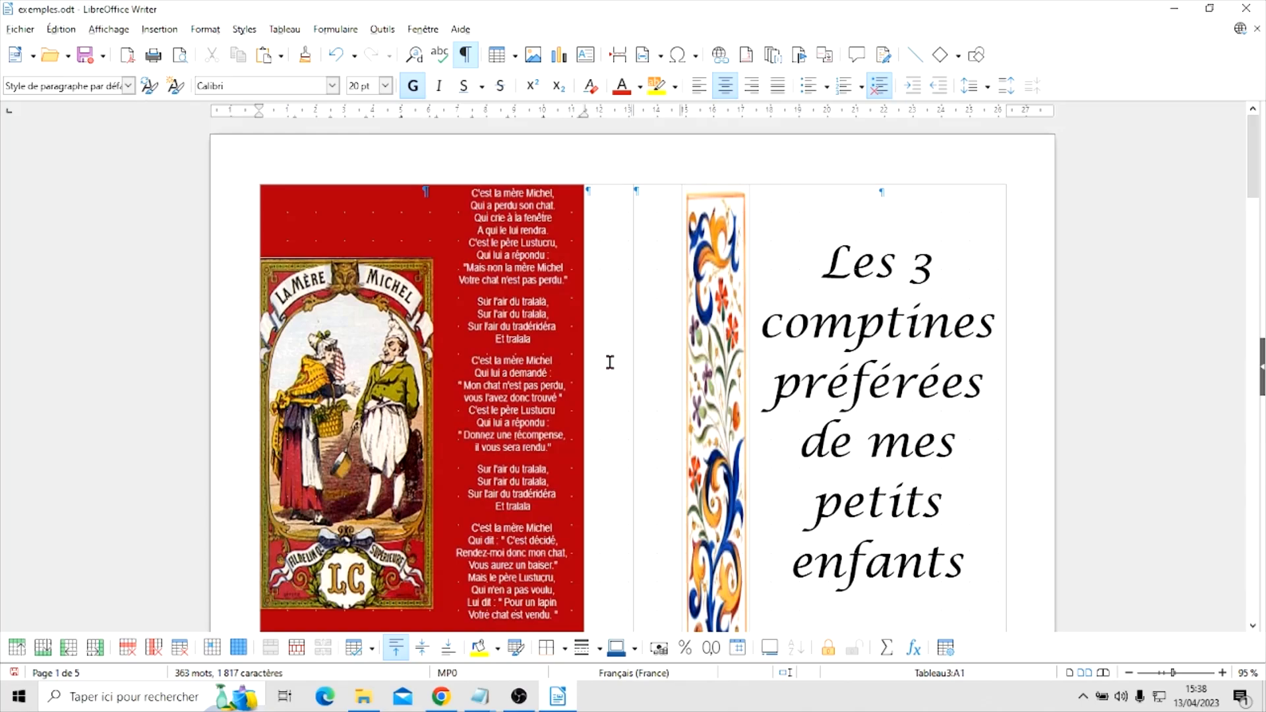
pyautogui.scroll(-20, 609, 341)
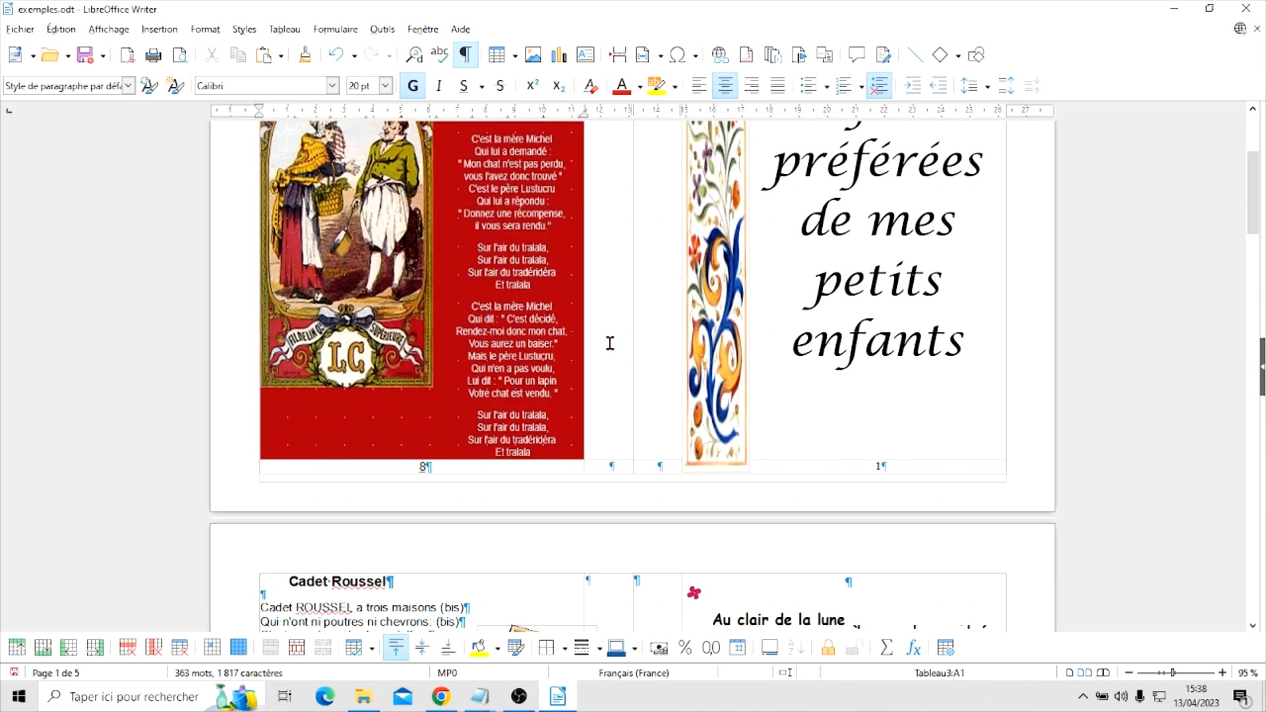
pyautogui.scroll(-15, 609, 346)
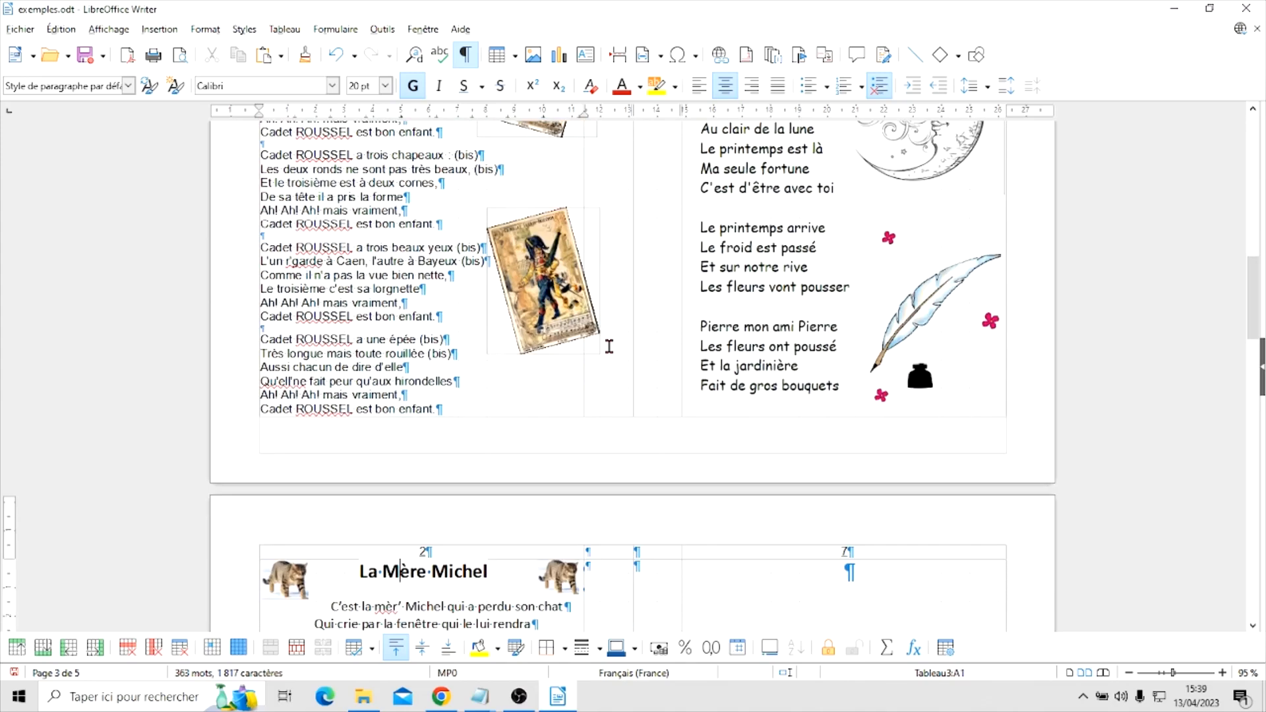
pyautogui.scroll(-3, 609, 346)
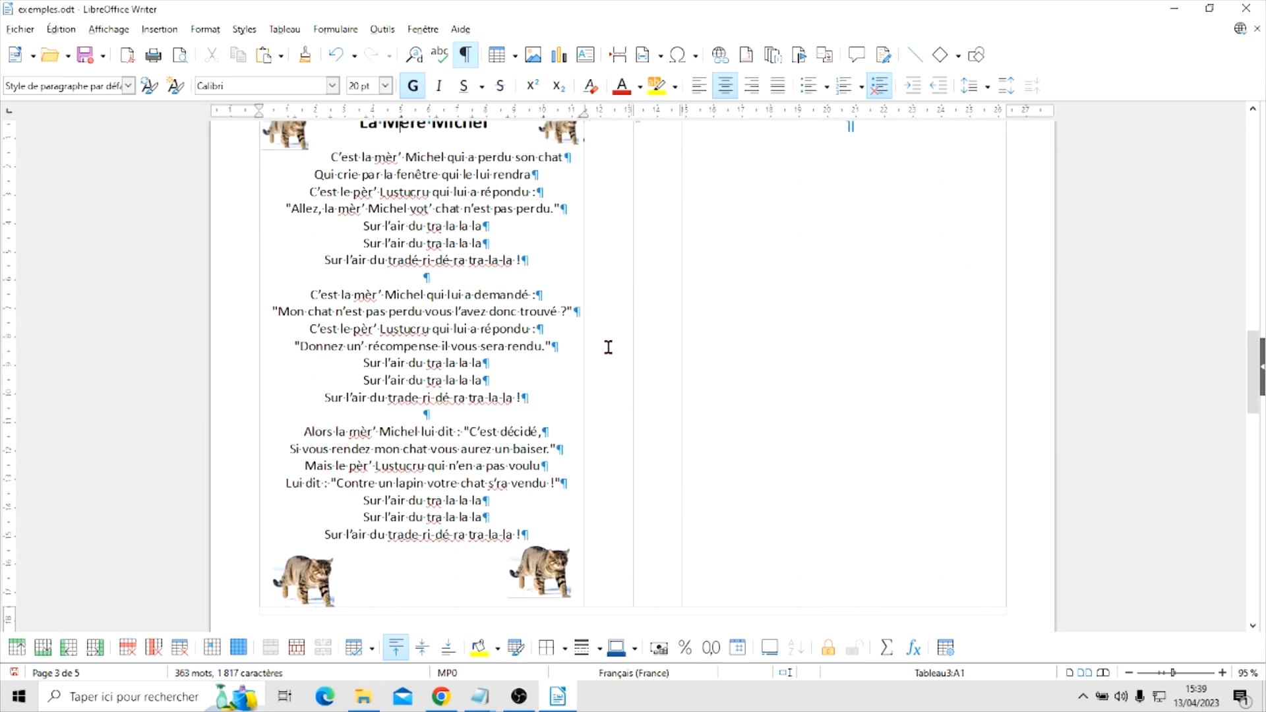